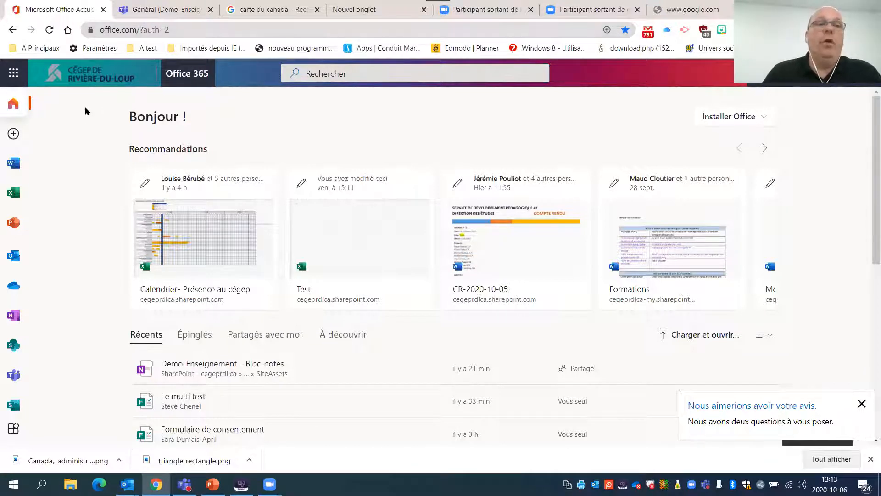
- Browse the full list of Office 365 applications and open Forms
right_click(14, 430)
click(53, 141)
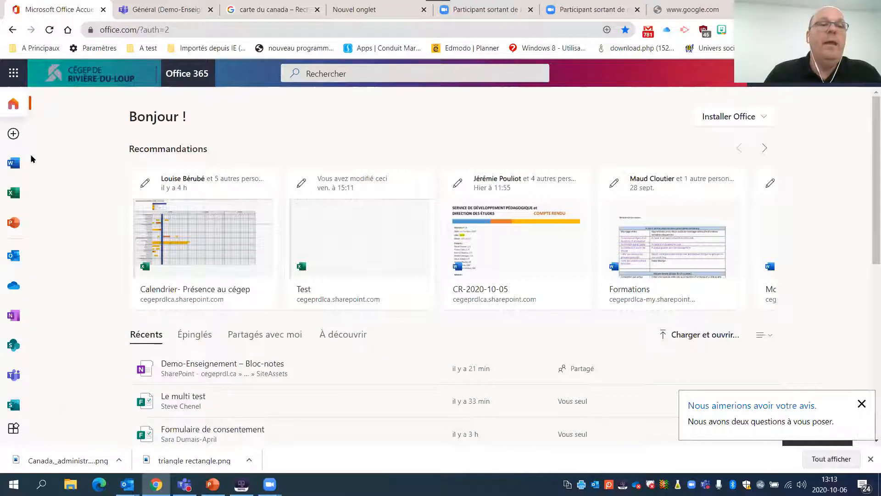
click(23, 426)
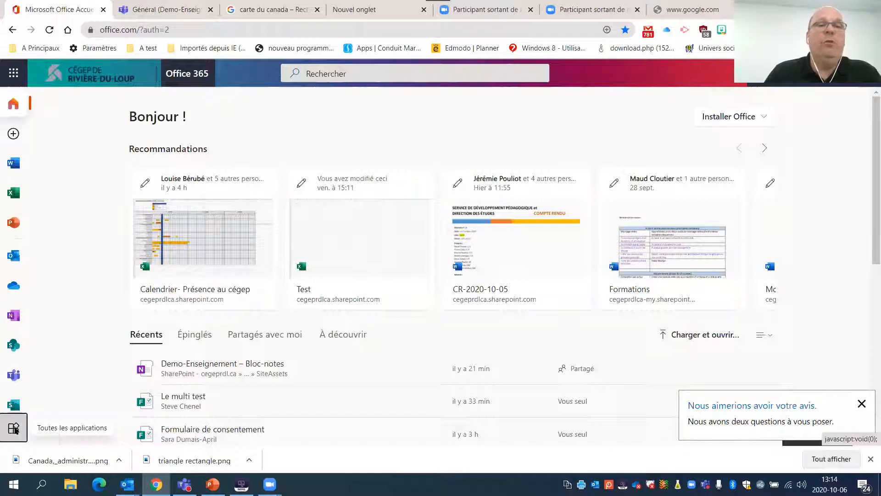
scroll(165, 264, down, 5)
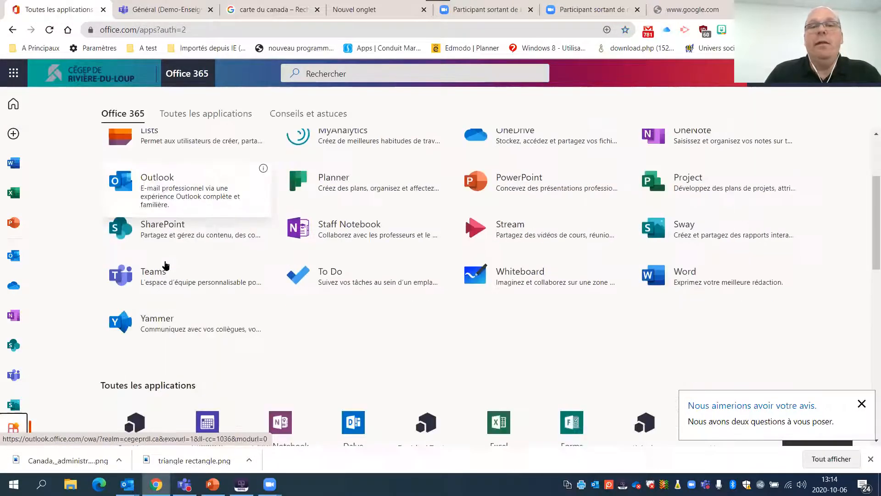
scroll(181, 272, up, 4)
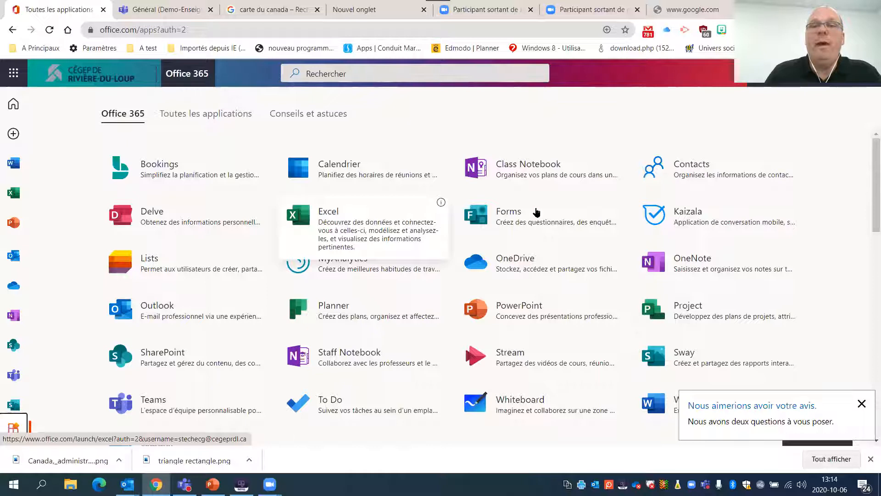
click(15, 78)
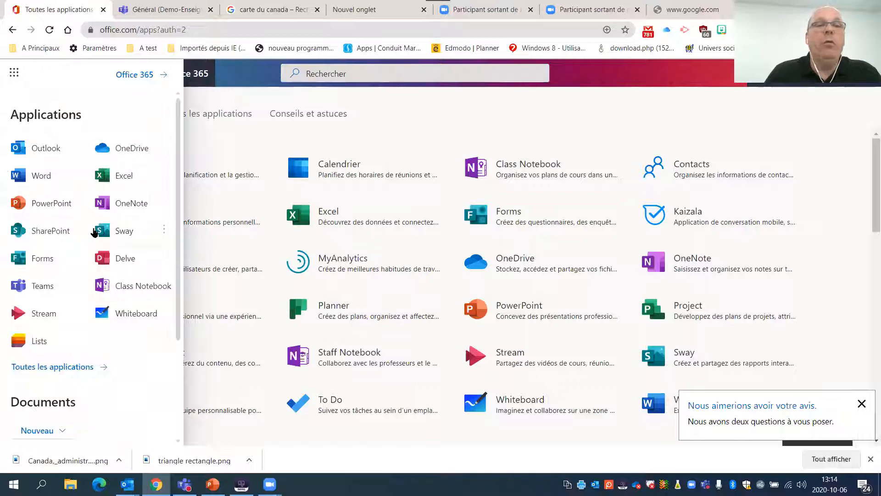
click(40, 259)
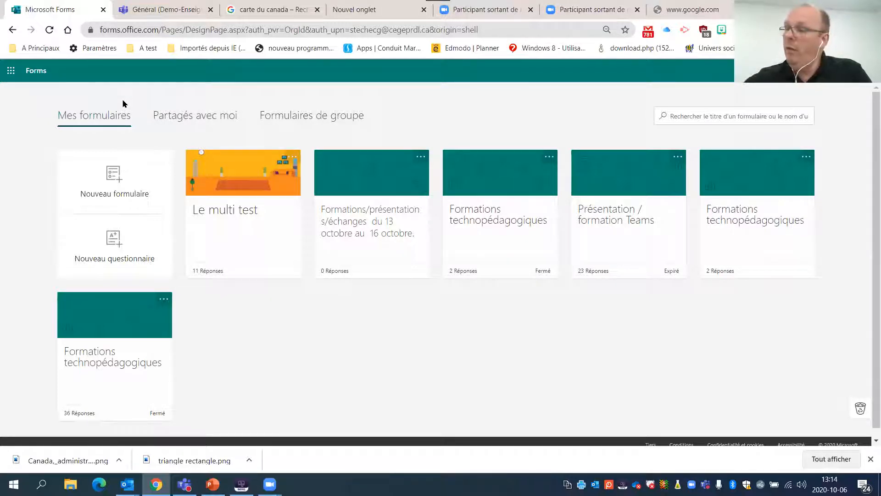
- Review the forms shared with the account and the group forms of Demo-Enseignement and SDP
click(170, 119)
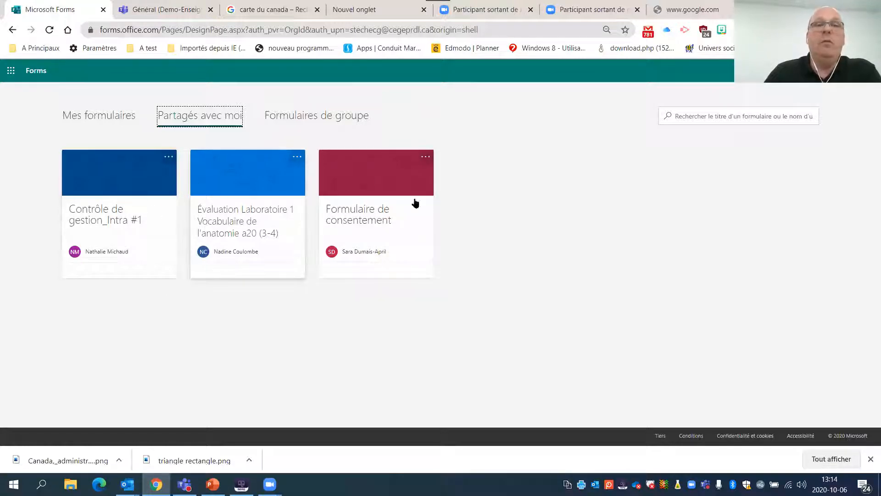
click(341, 121)
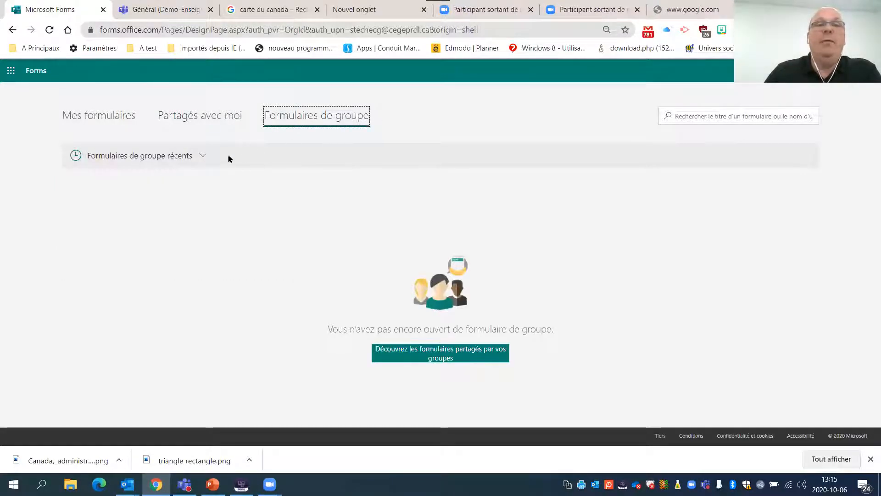
click(203, 157)
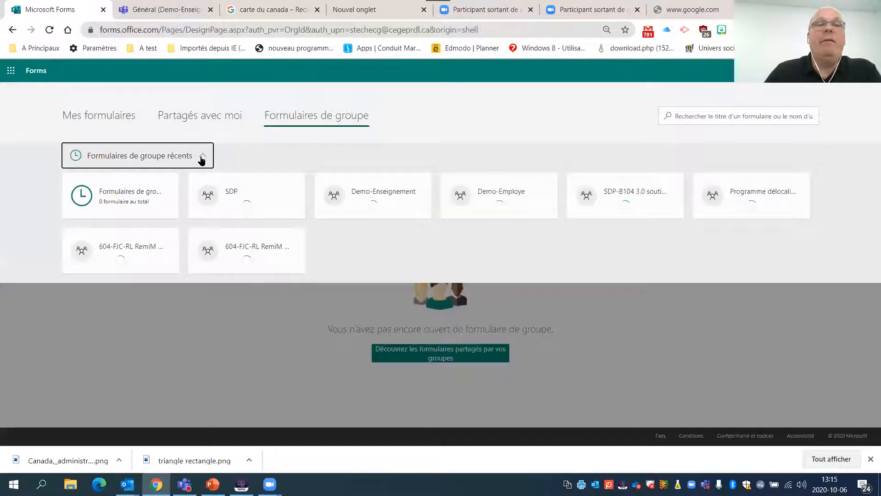
click(371, 194)
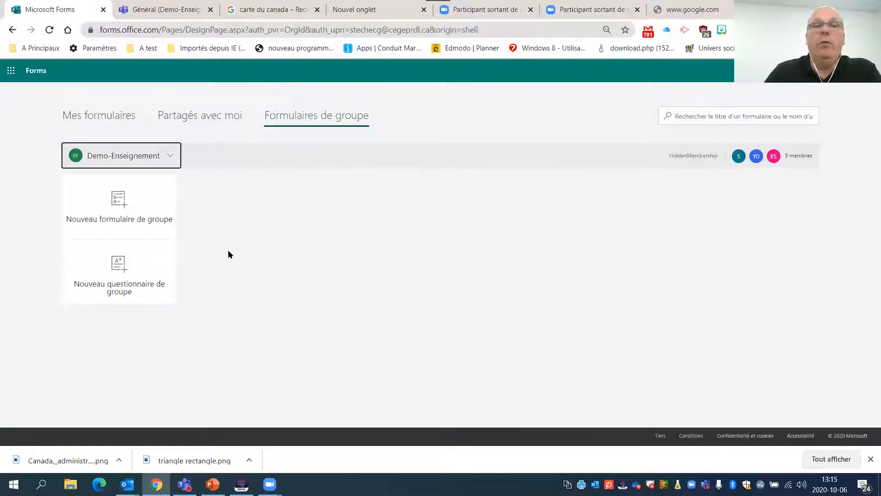
click(175, 157)
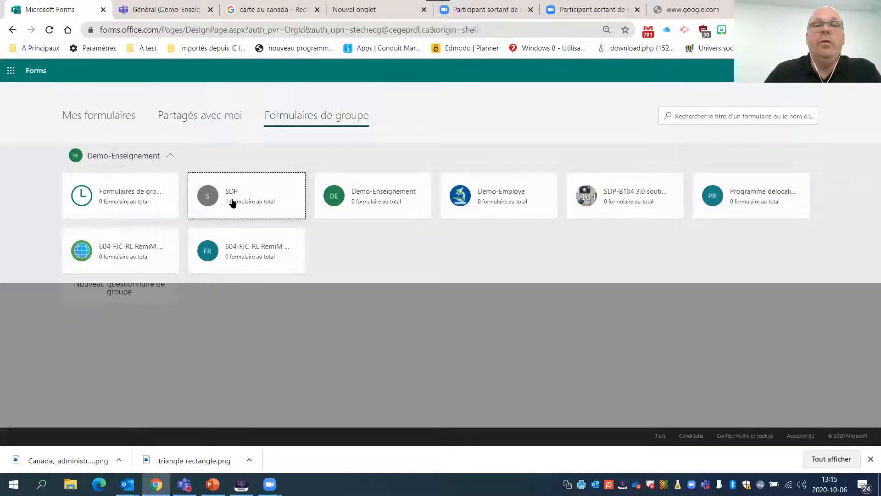
click(281, 194)
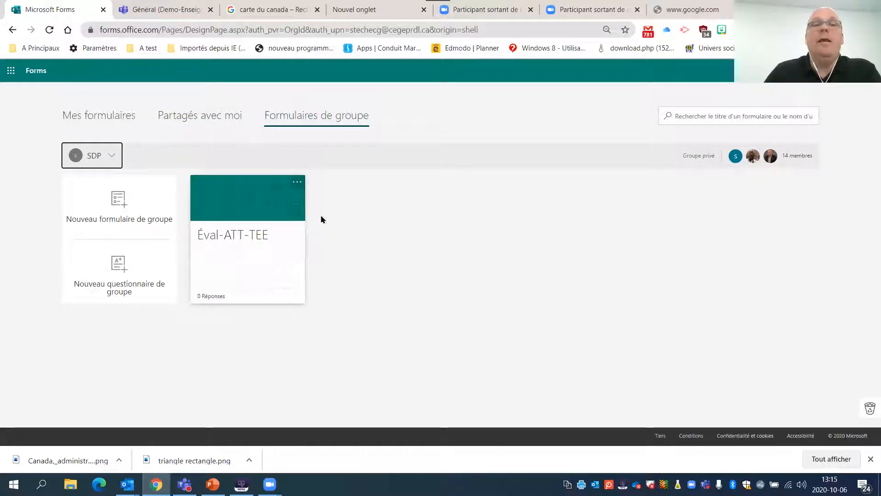
- Create a new quiz among the personal forms and title it "Retour sur la matière"
click(122, 117)
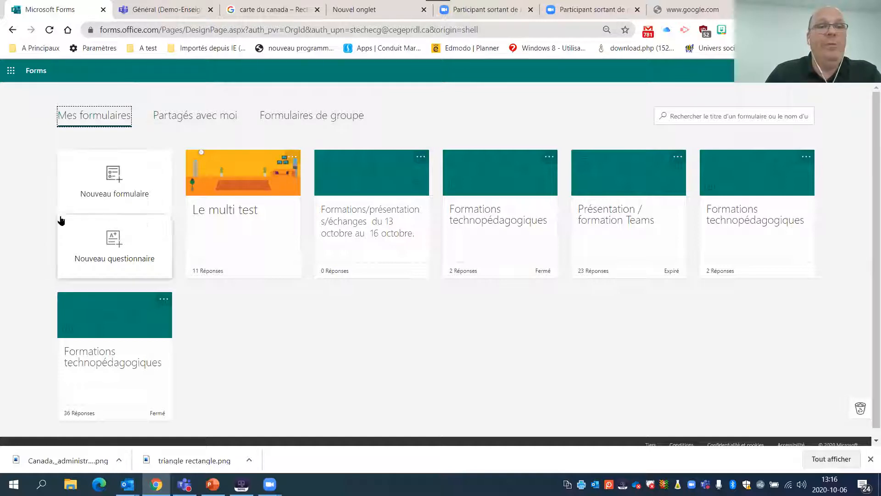
click(122, 243)
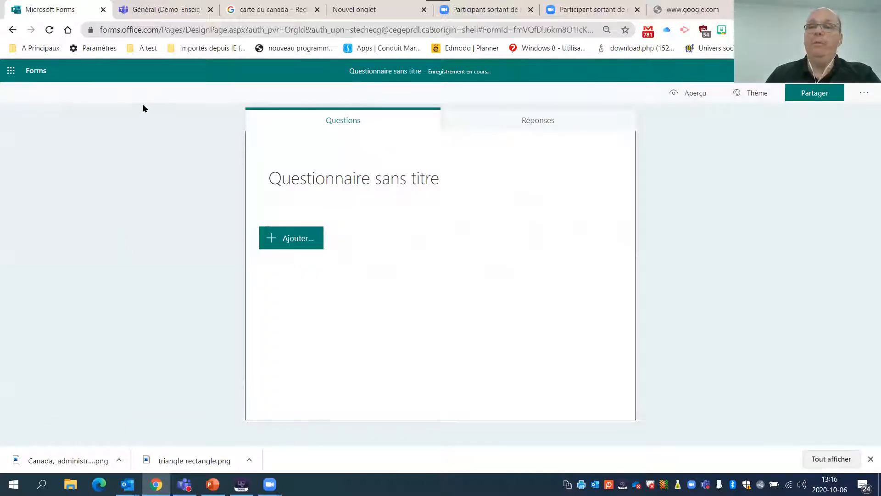
click(411, 171)
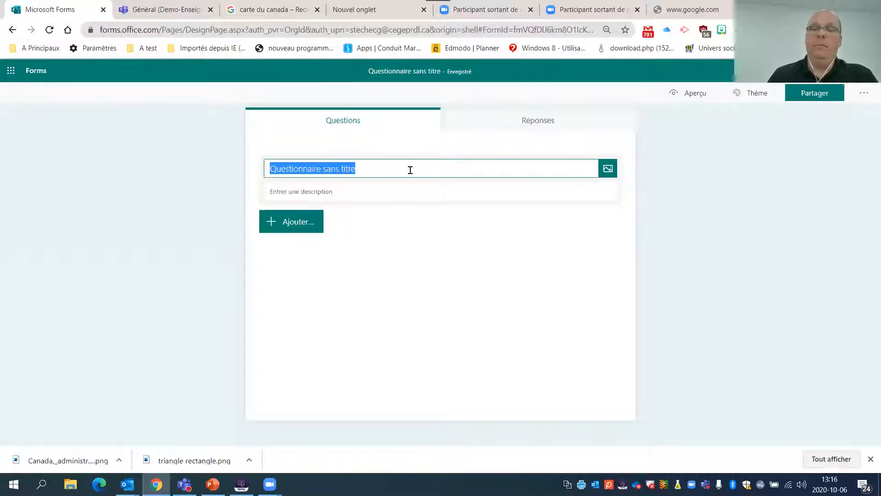
key(BackSpace)
text(Retour su)
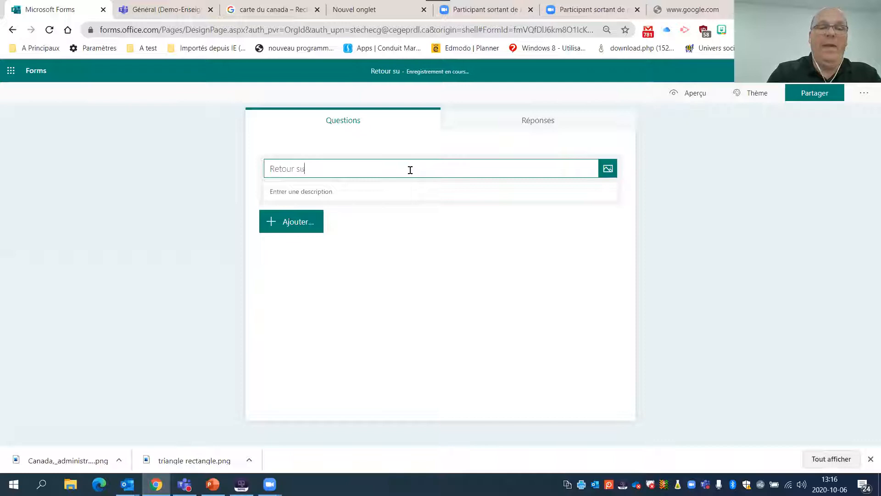
text(r la ma)
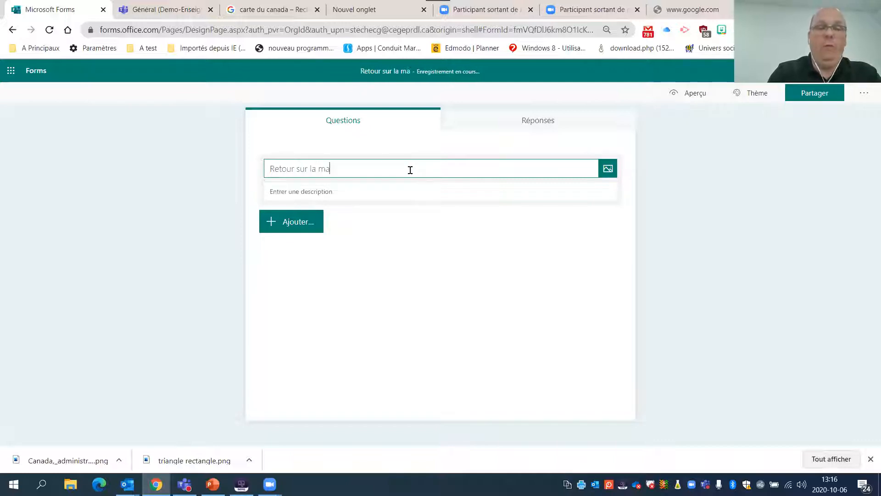
text(tière)
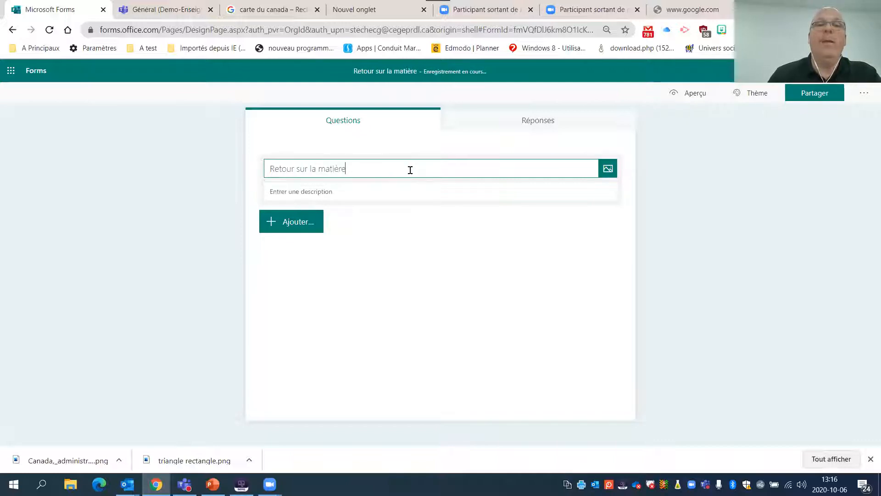
- Enter "Consignes de l'épreuve" as the first line of the quiz description, followed by blank lines
click(361, 191)
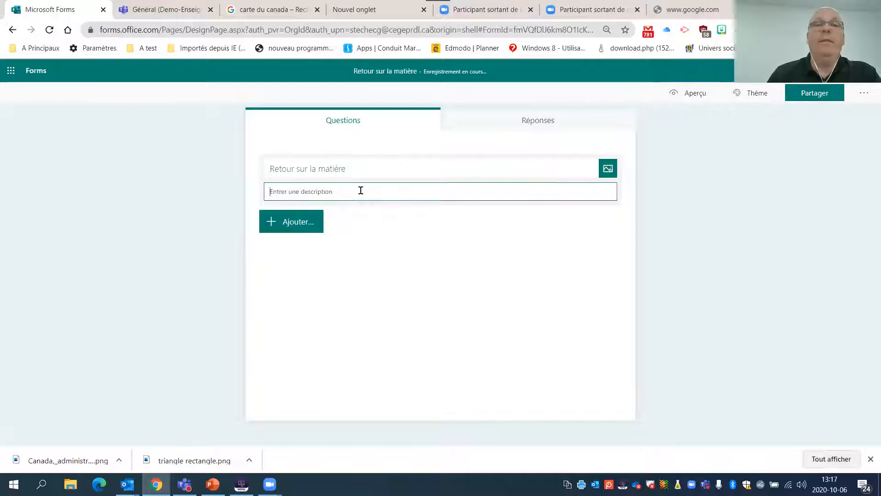
text(Coo)
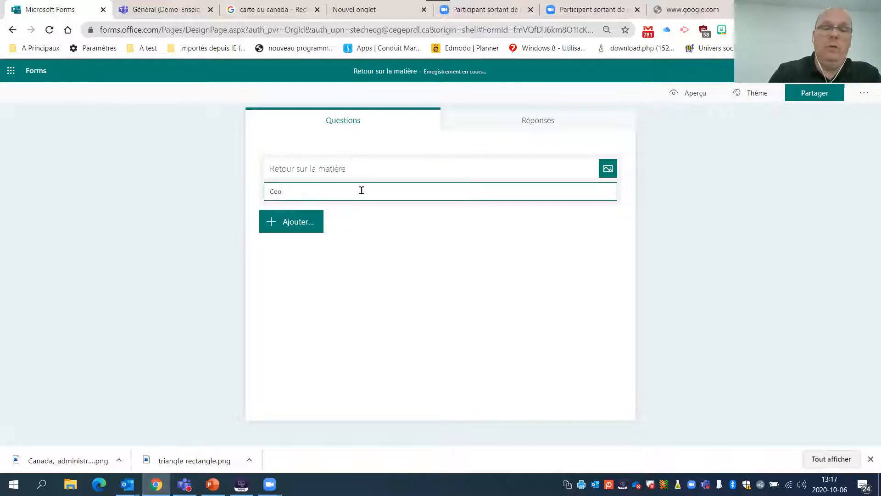
text(signes de )
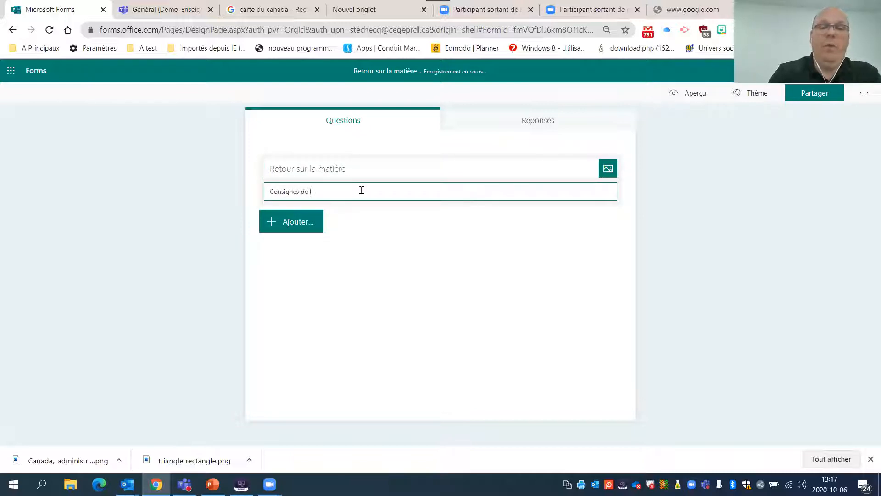
text(l'épreuve)
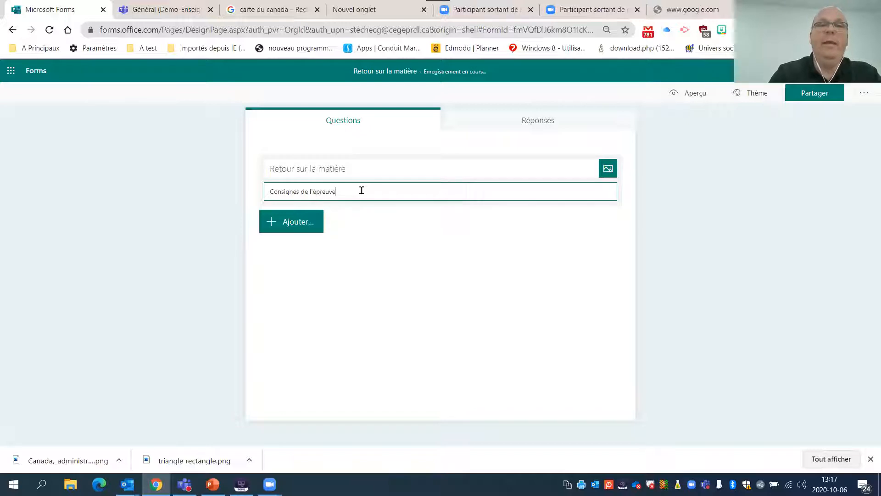
key(Return)
key(Return)
key(Return)
key(Return)
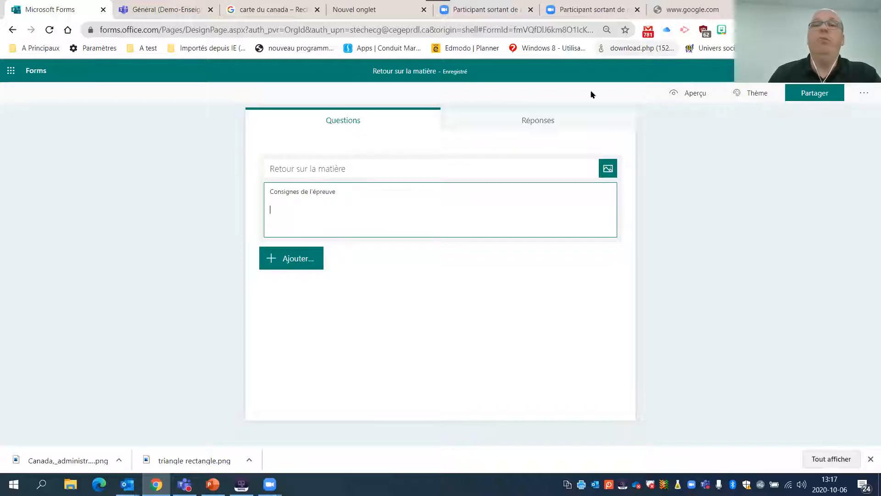
text(w)
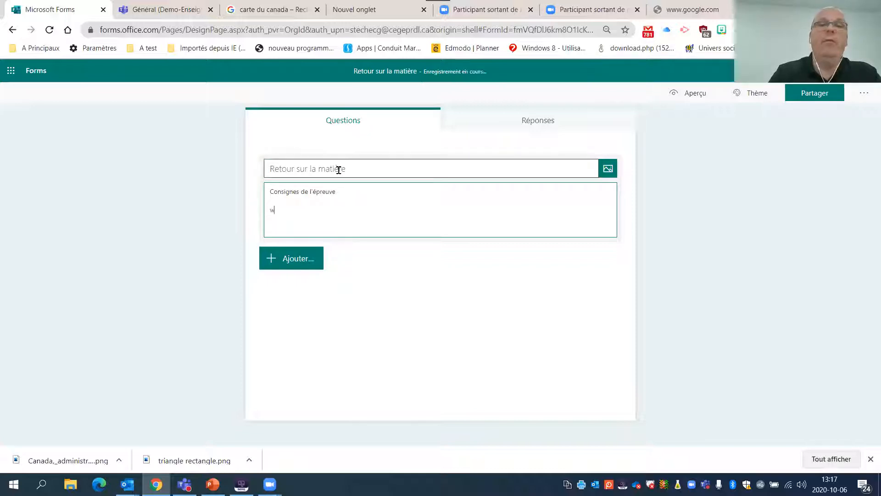
text(ww.r)
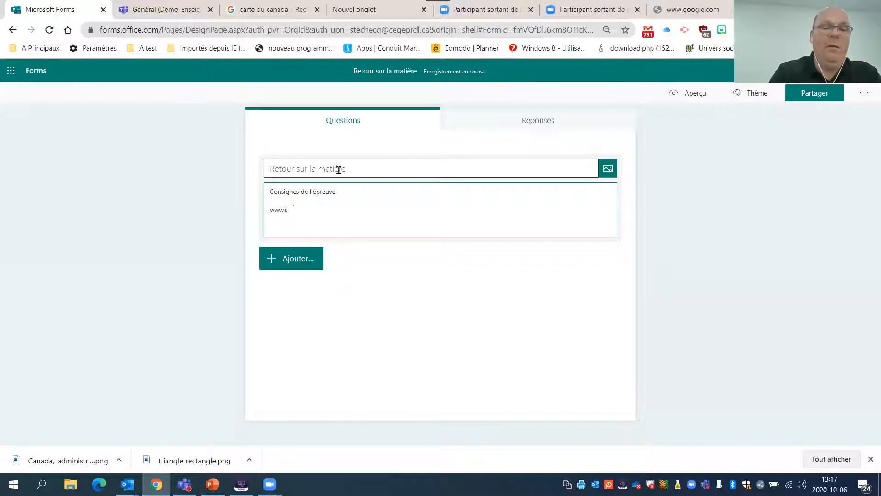
text(ds.ca)
key(Return)
key(Return)
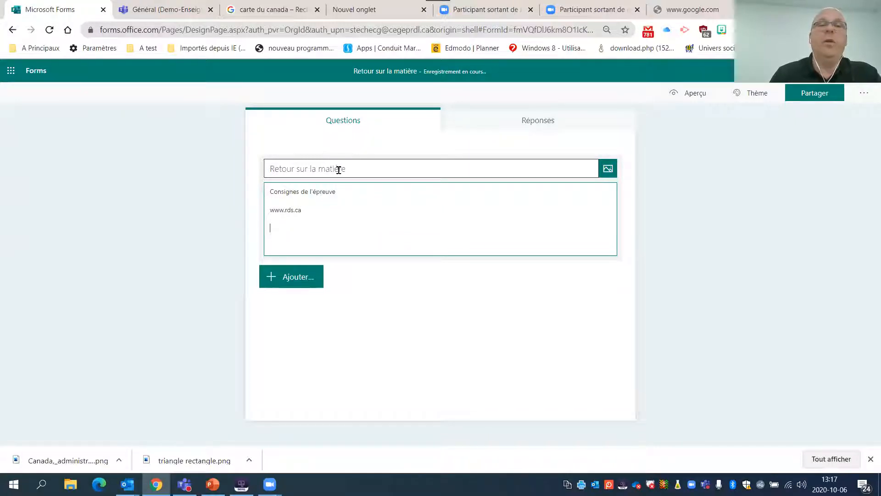
- Add the numbered instructions "1. Consigne 1" and "2. Consignes 2" to the quiz description
text(1. Consign)
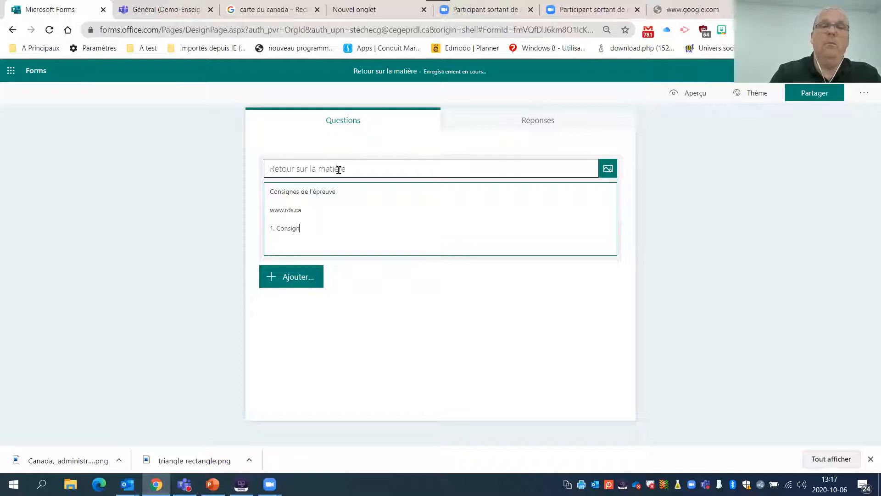
text(e 1)
key(Return)
text(2.)
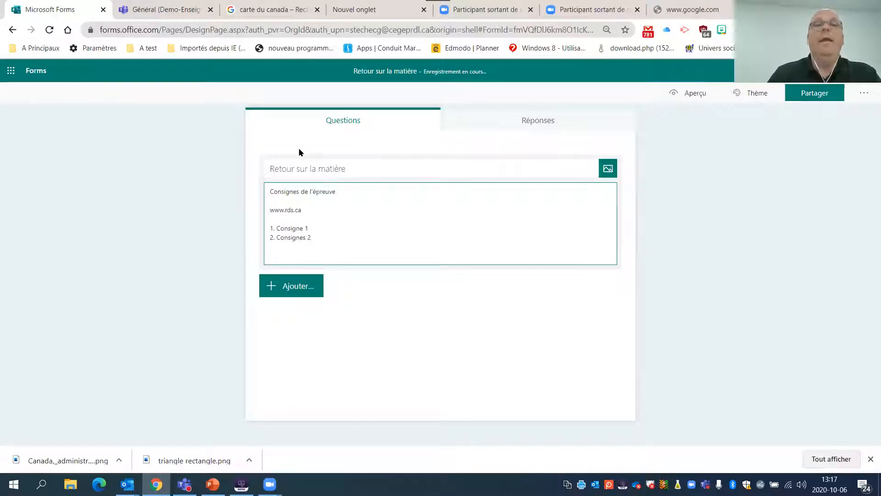
- Upload the image Mental-health-01.png from the desktop as the picture beside the quiz title
click(608, 171)
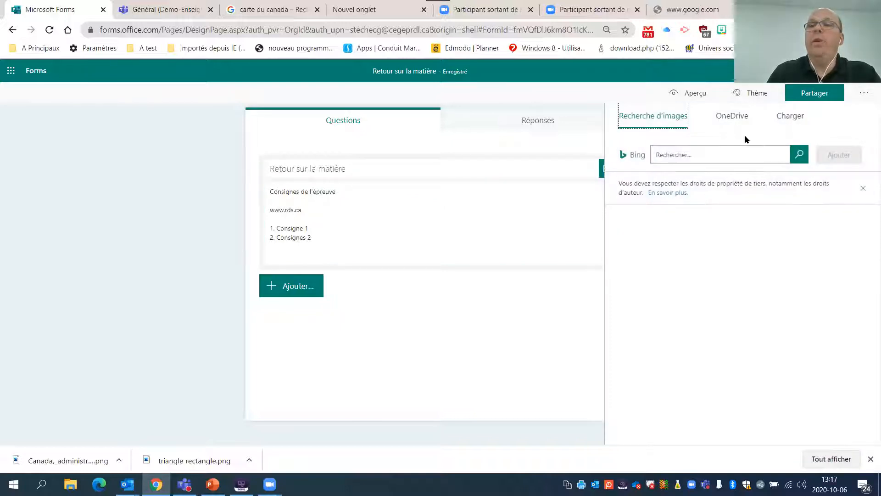
click(790, 116)
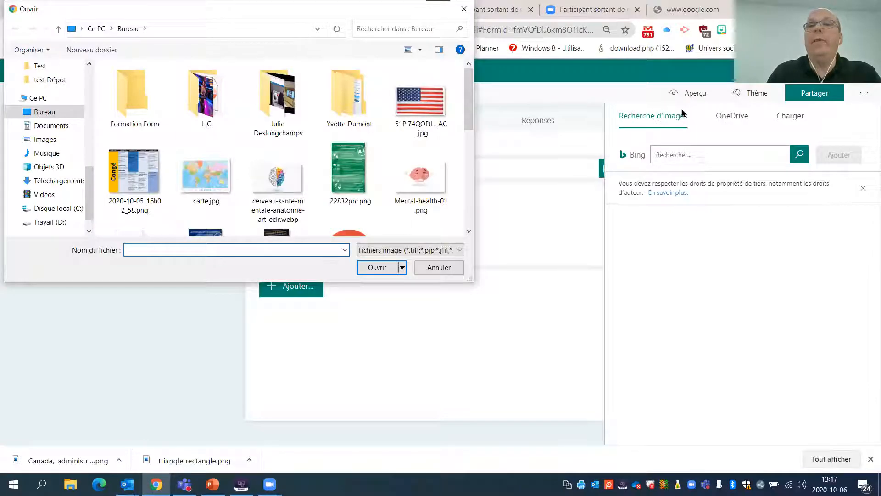
click(419, 174)
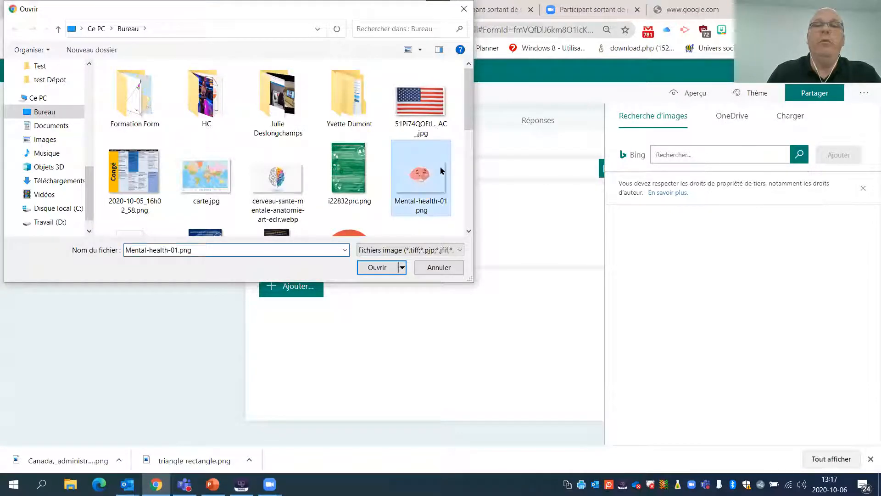
click(372, 269)
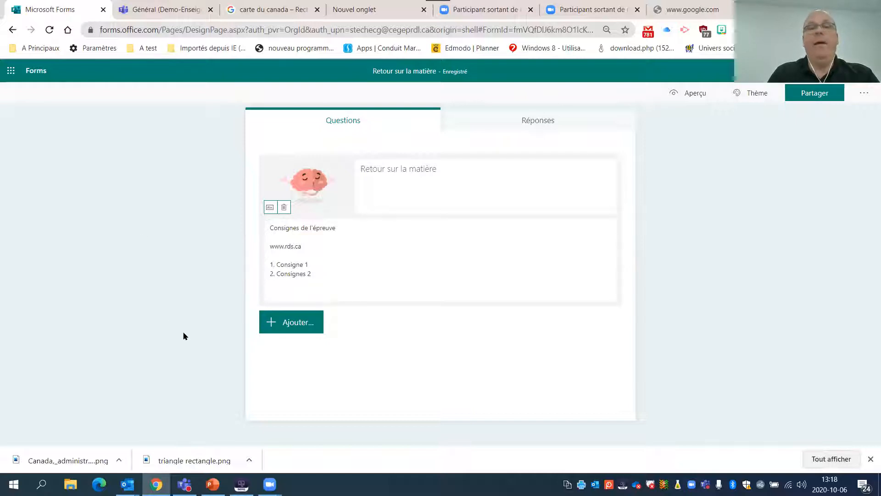
- Add a choice question to the quiz with the question text "La terre est ronde"
click(304, 324)
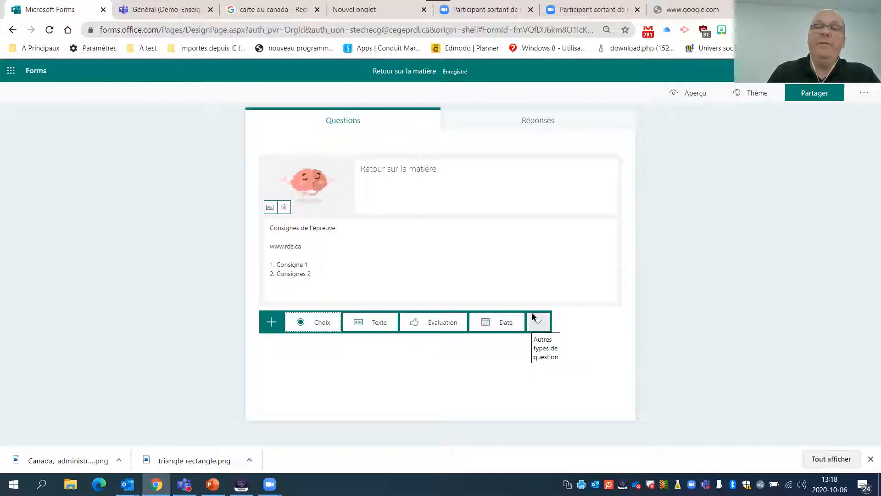
click(544, 325)
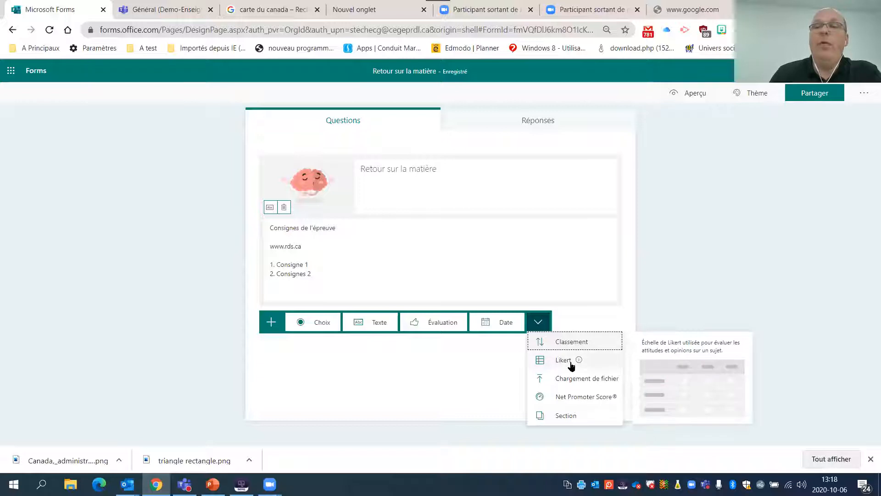
mouse_move(572, 361)
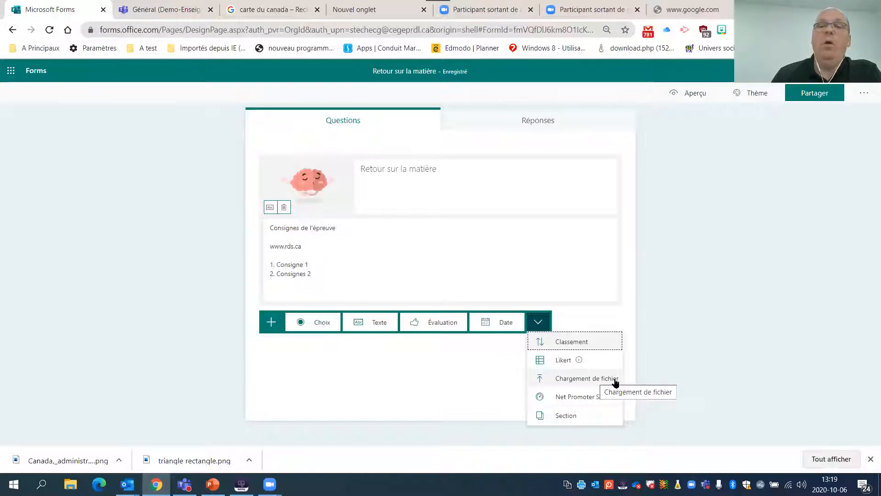
click(569, 315)
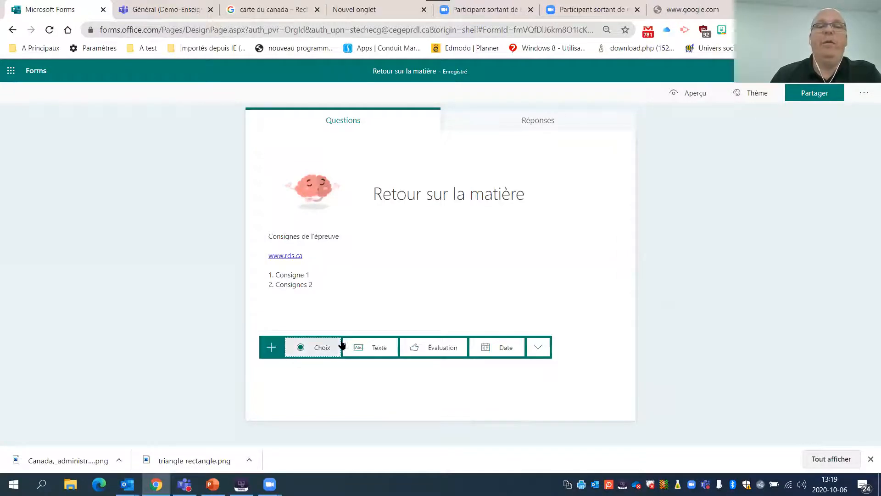
click(320, 349)
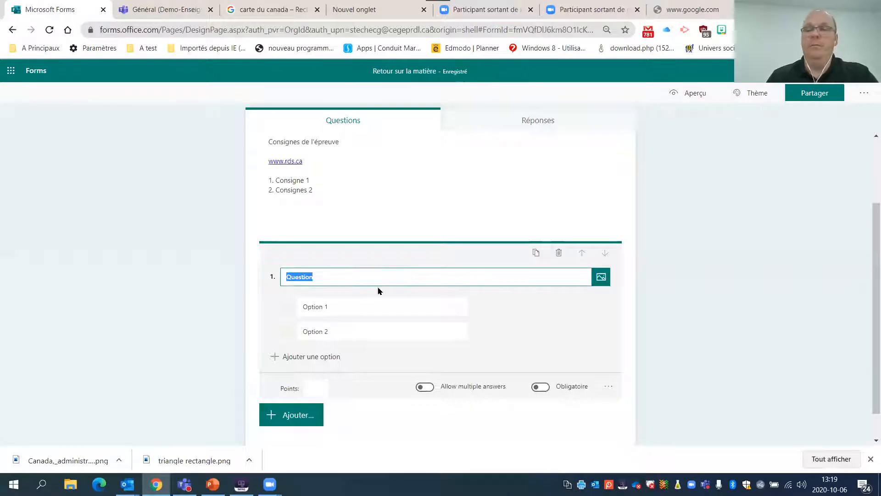
key(BackSpace)
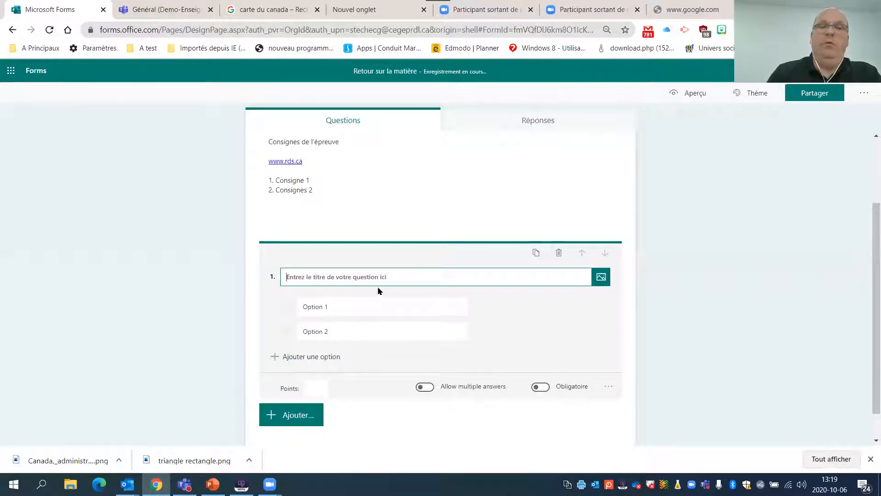
text(lA TERRE)
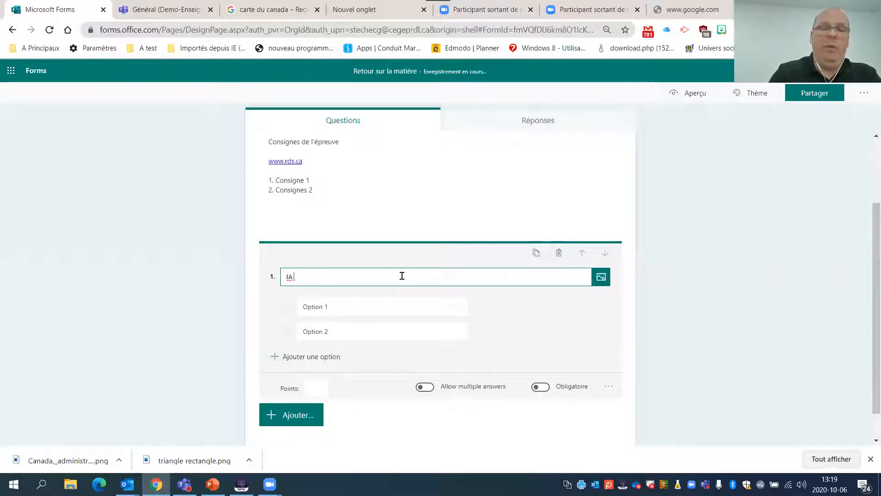
key(ctrl+a)
key(BackSpace)
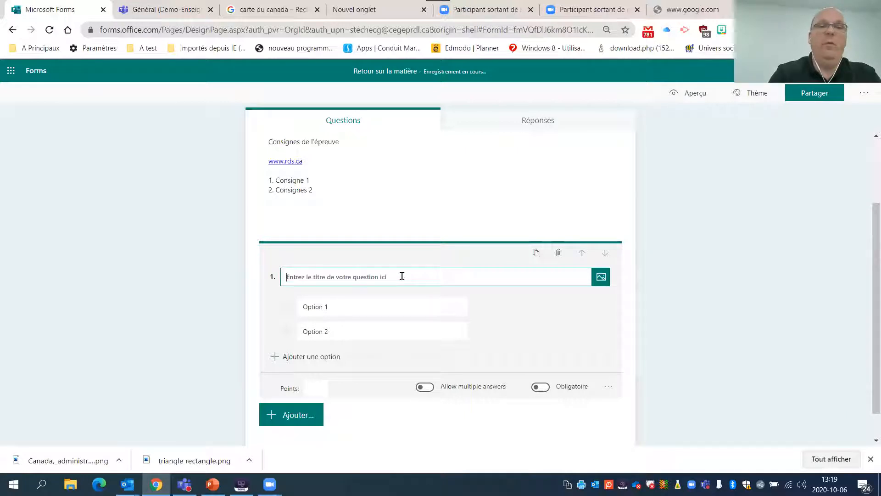
text(La terre est ronde)
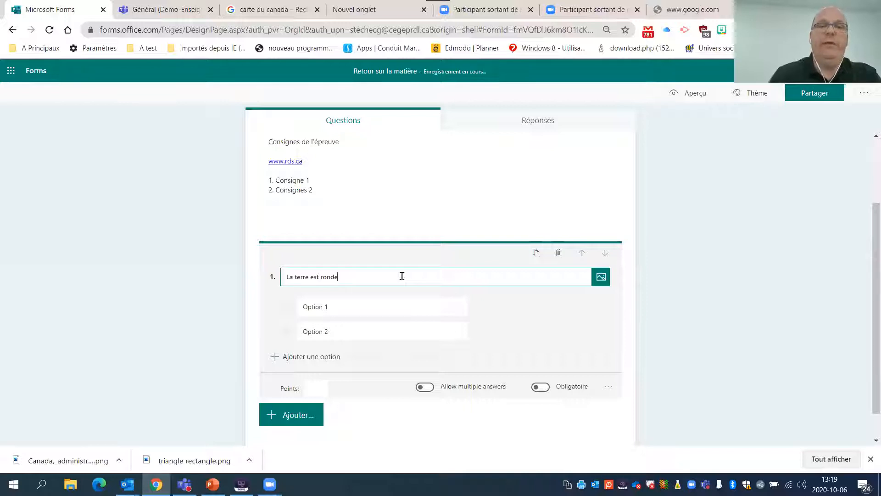
- Name the two answer options of the question "La terre est ronde" "Vrai" and "Faux"
click(345, 306)
text(Vrai)
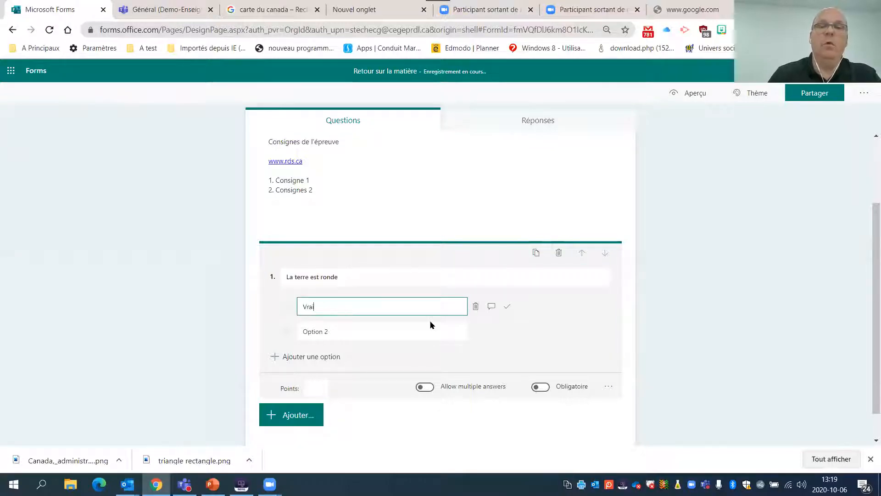
click(368, 334)
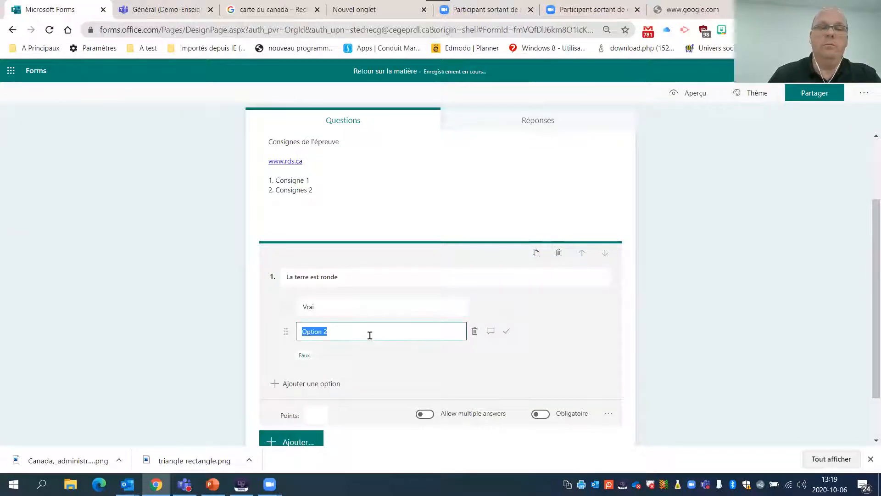
text(Faux)
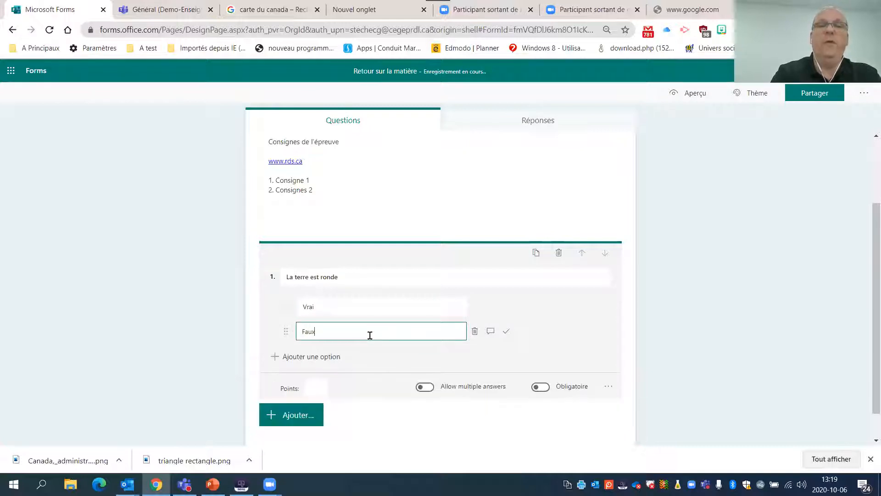
click(698, 316)
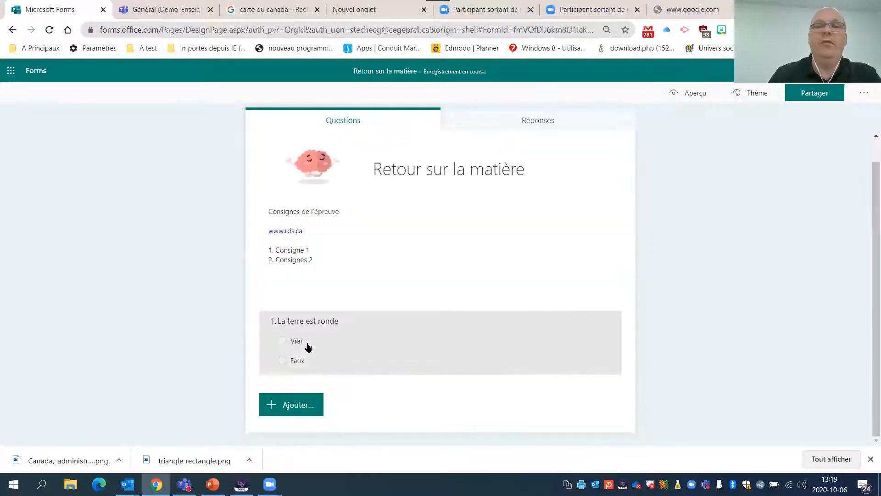
- Mark "Vrai" as the correct answer of question 1 and give it the feedback message "Bravo!"
click(345, 344)
mouse_move(477, 315)
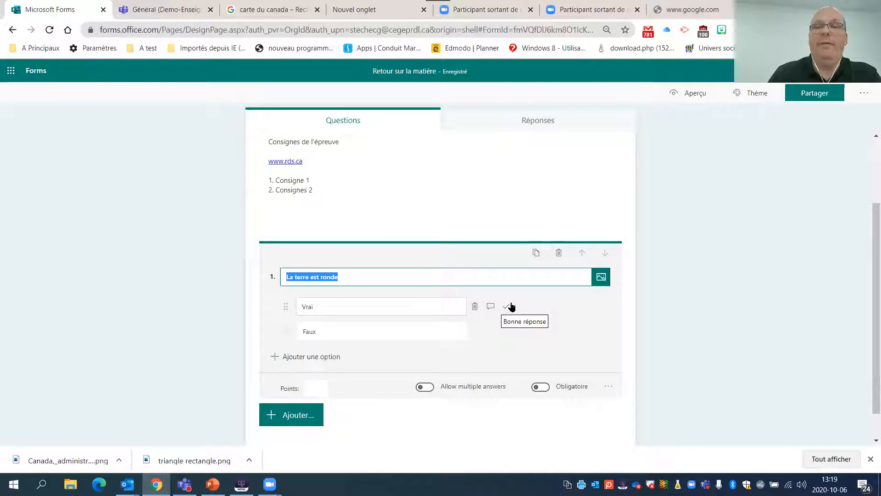
click(507, 308)
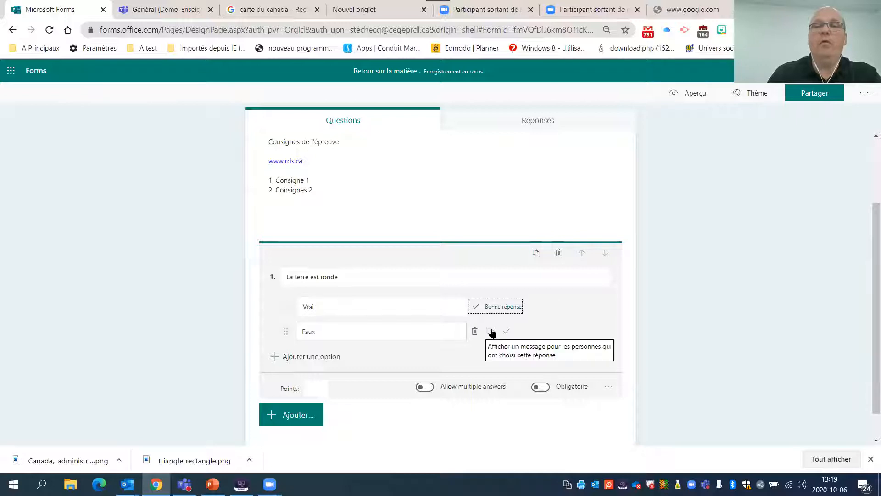
click(491, 307)
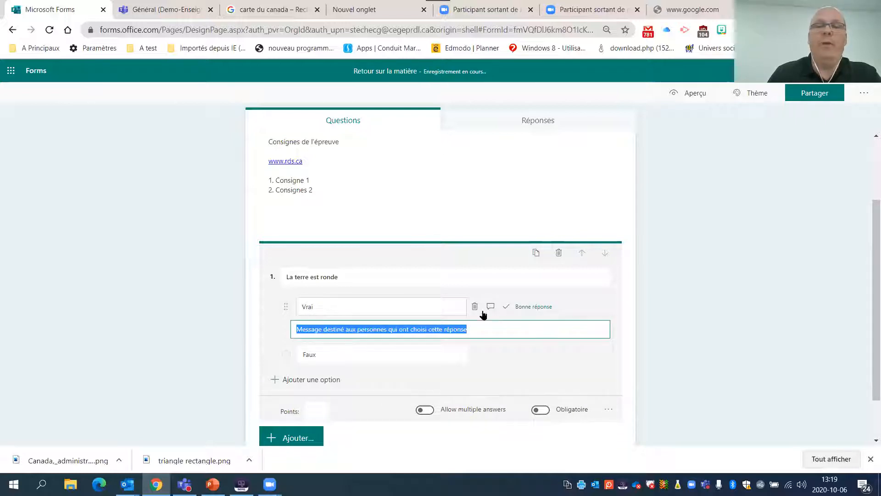
text(Bravo)
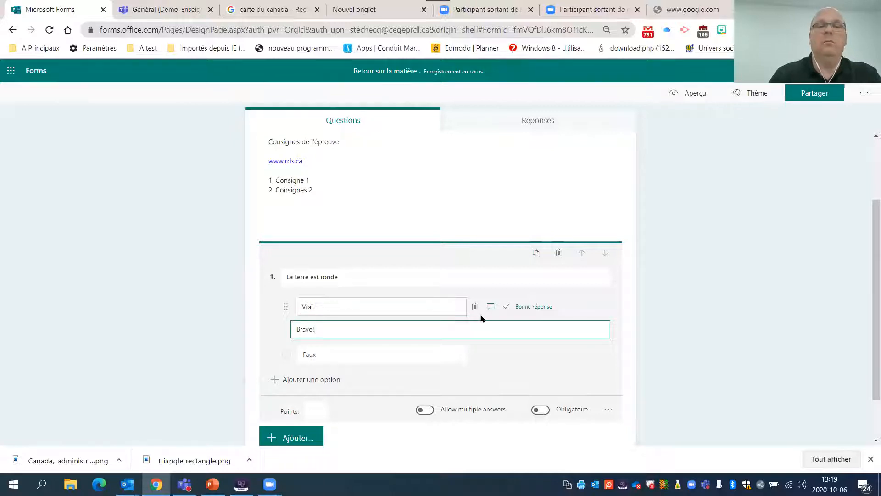
click(244, 295)
- Add the feedback message "Et non la terre est ronde" to the answer option "Faux" of question 1
click(310, 352)
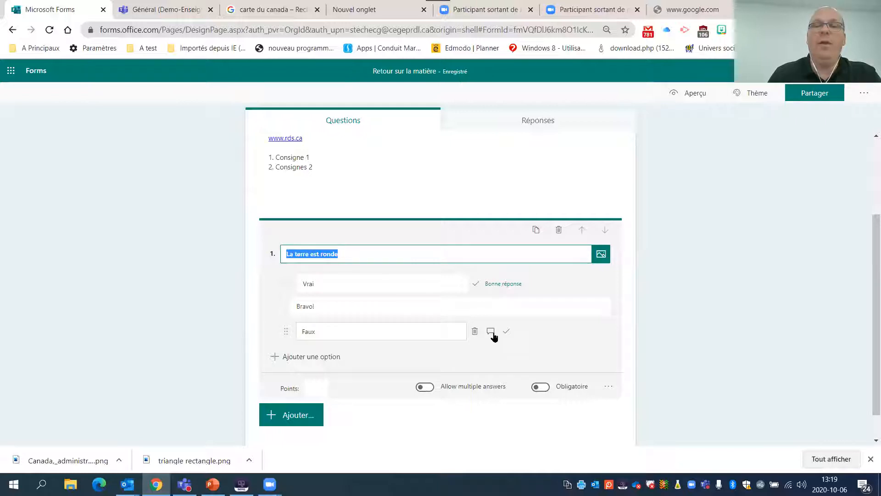
click(490, 332)
text(Et)
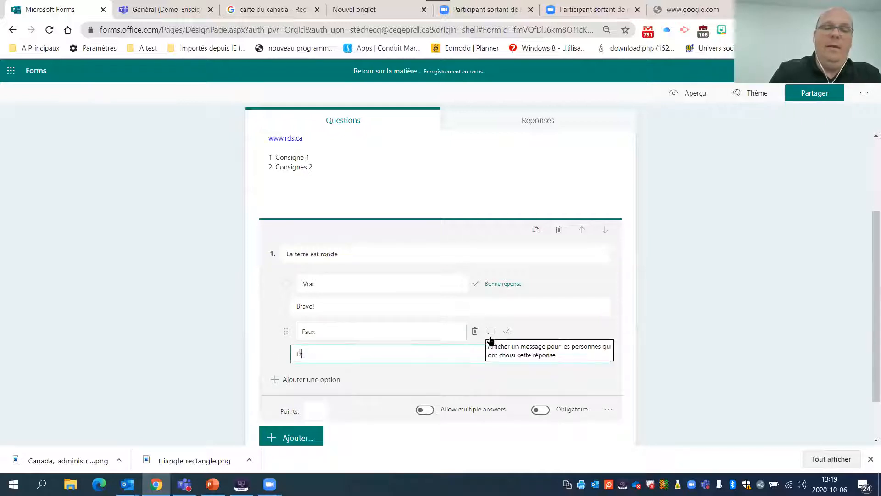
text( non la terre)
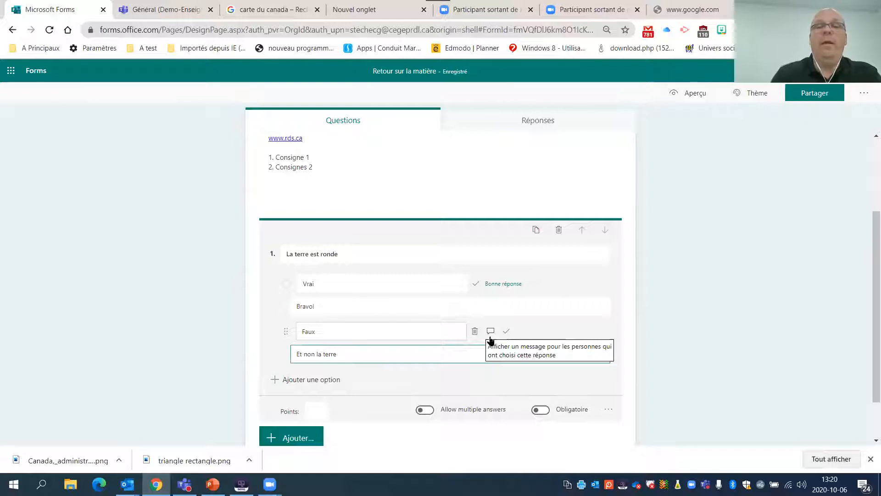
text(e)
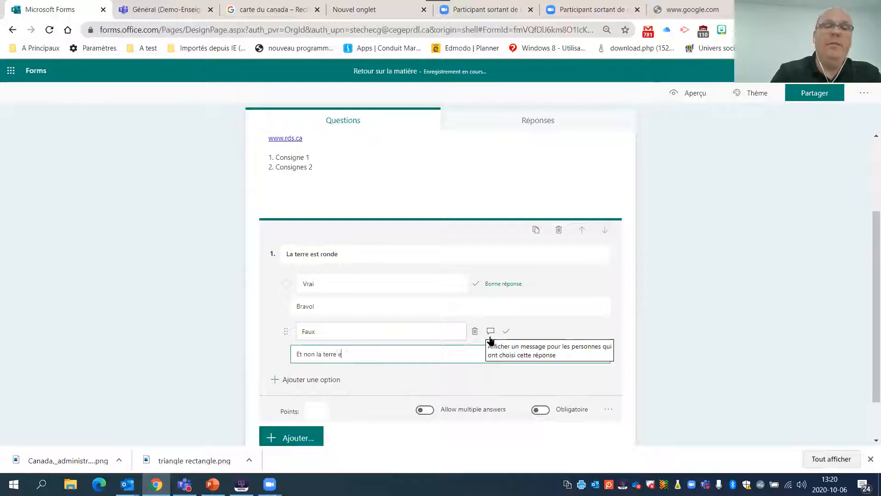
text(st ron)
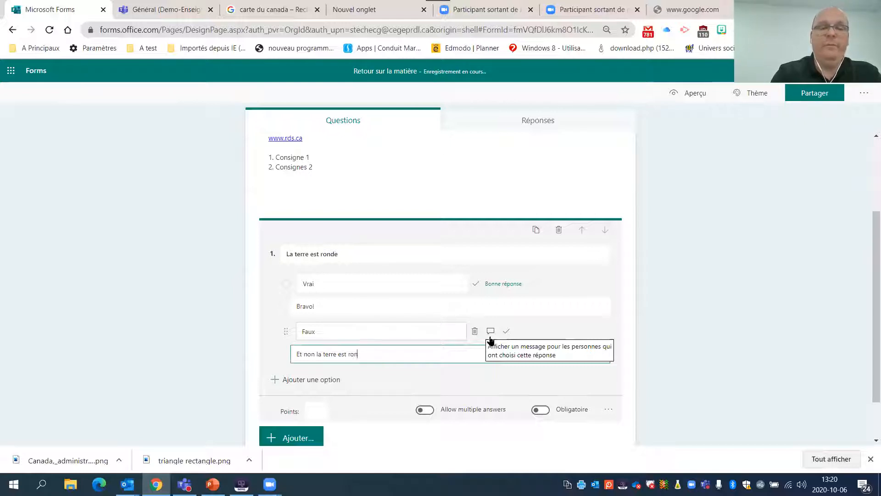
text(de)
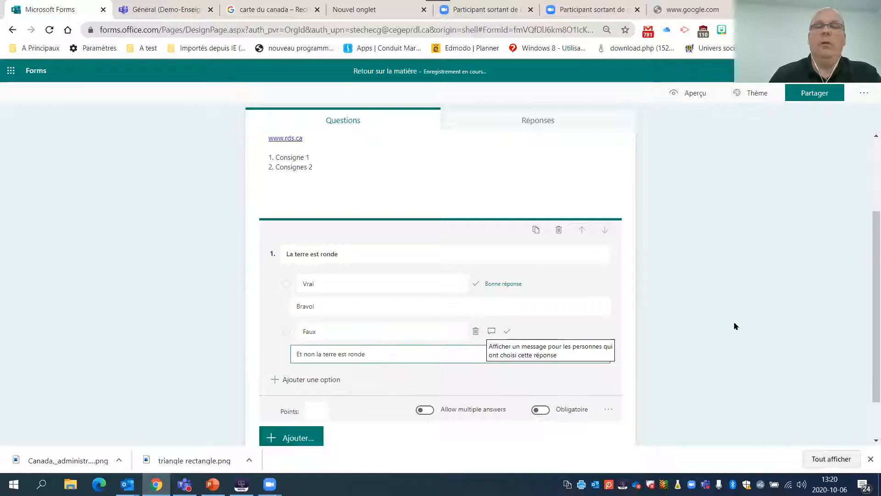
click(732, 321)
- Set the value of the question "La terre est ronde" to 1 point
click(347, 351)
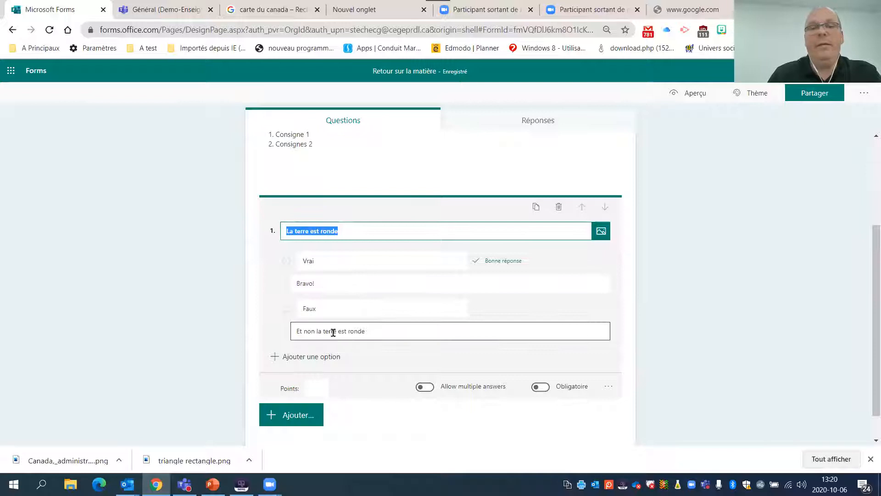
click(322, 388)
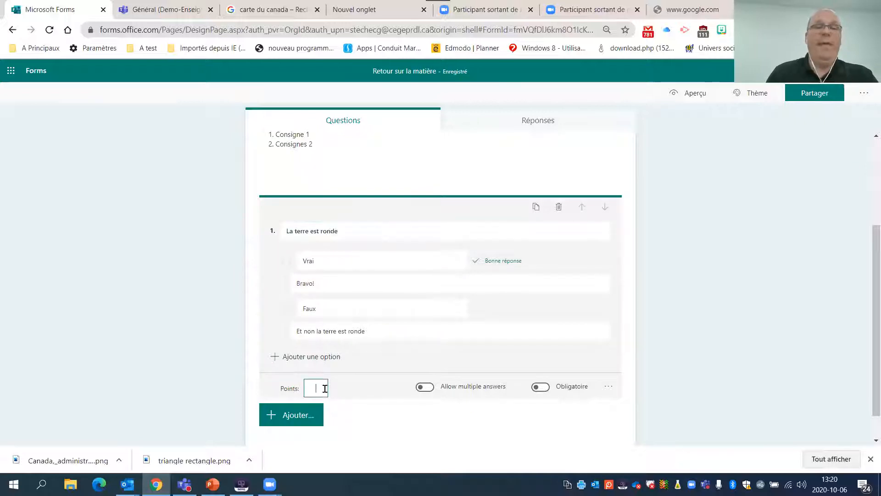
text(1)
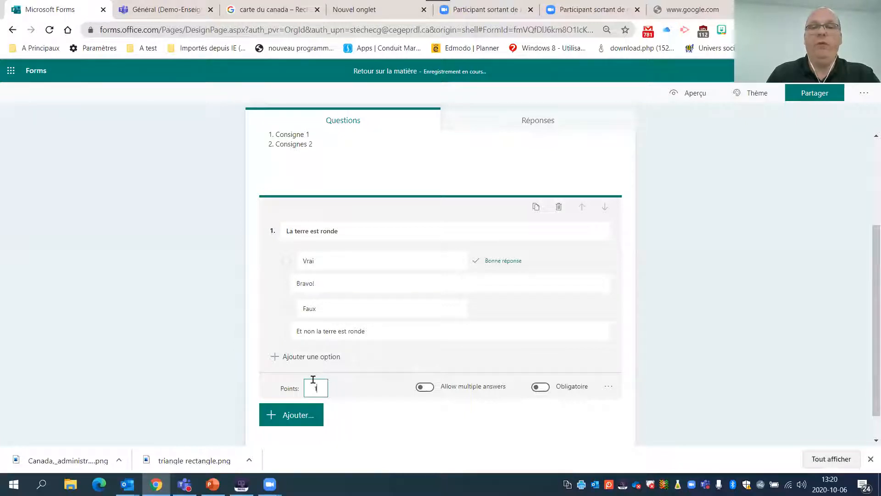
click(216, 358)
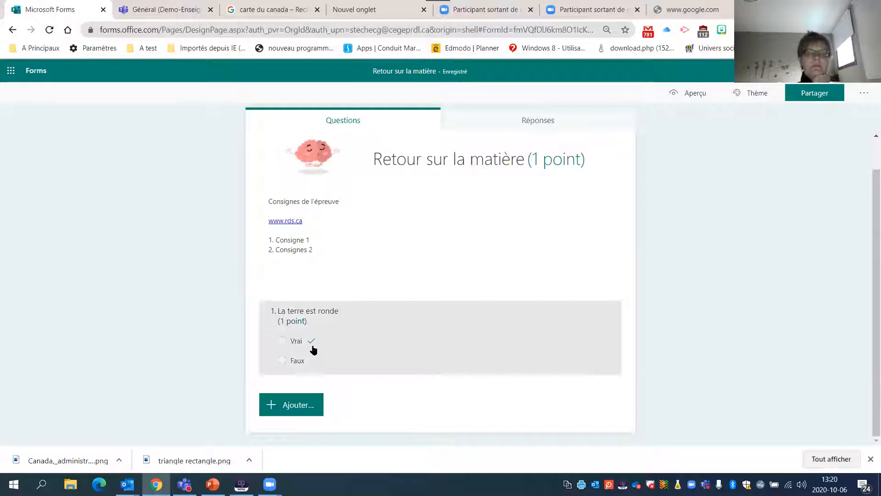
- Add a second choice question with the question text "Les quatre premières provinces canadiennes"
click(306, 410)
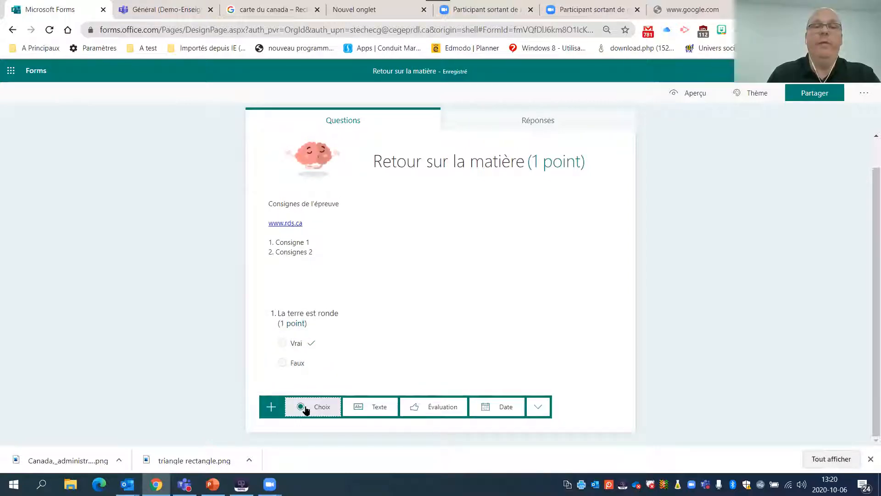
click(317, 414)
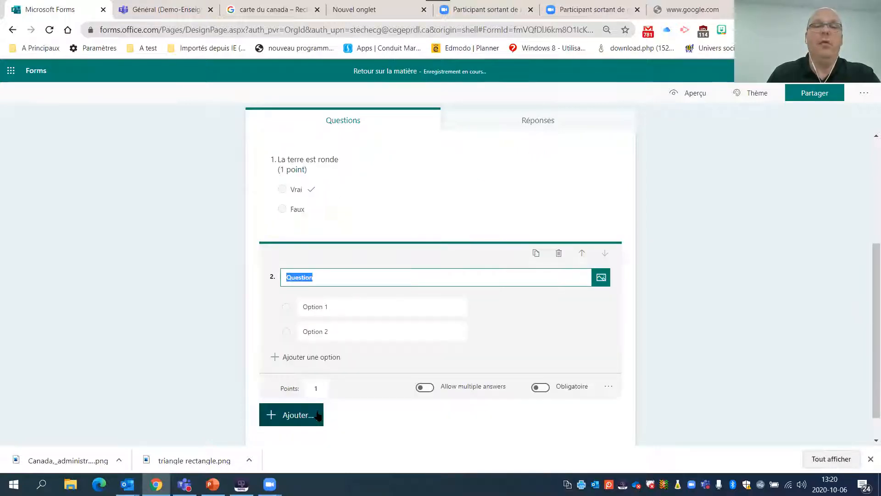
text(Les )
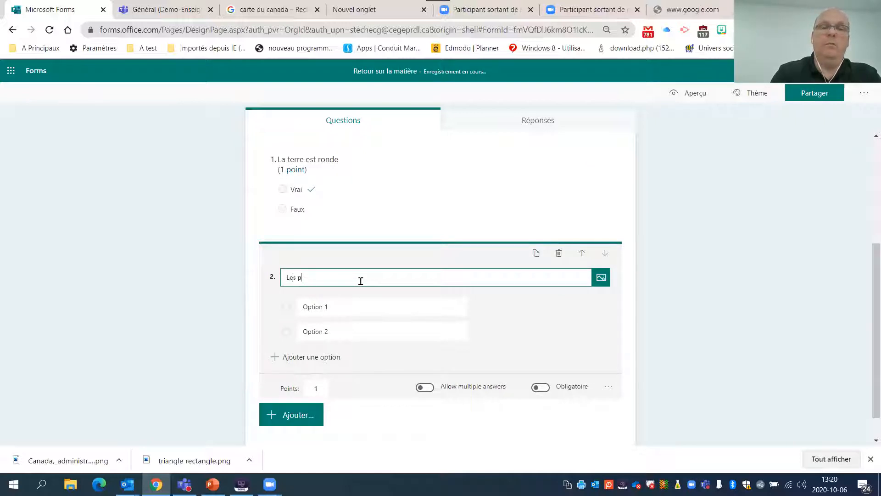
text(q)
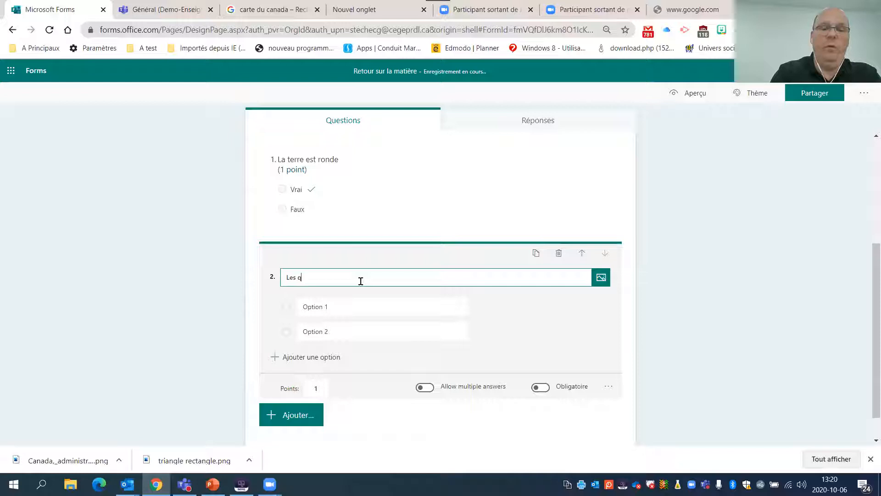
text(uatre prem)
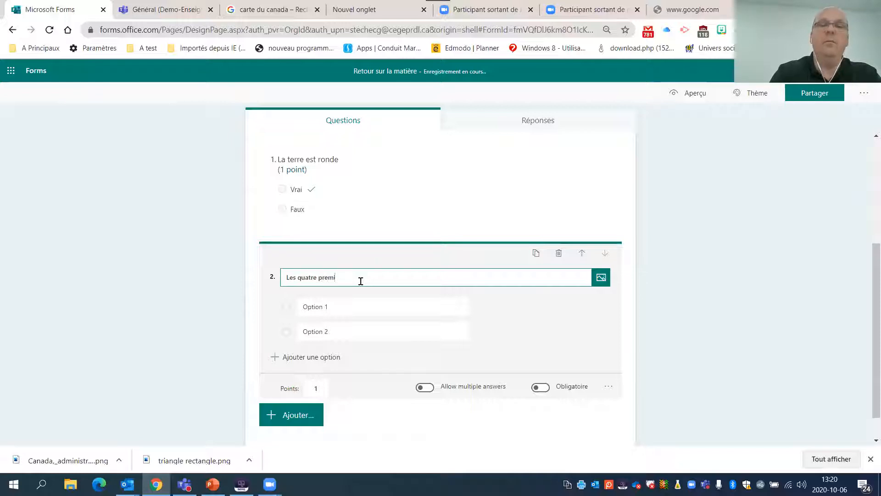
text(ières provinces ca)
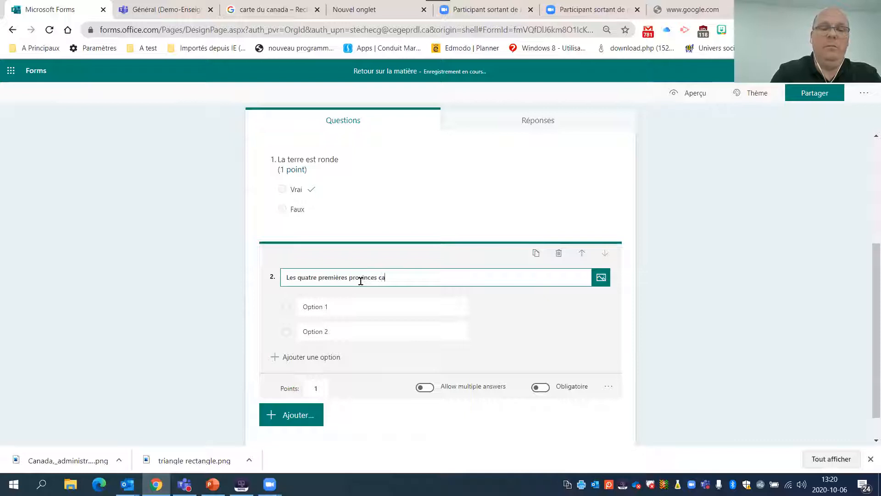
text(nadiennes)
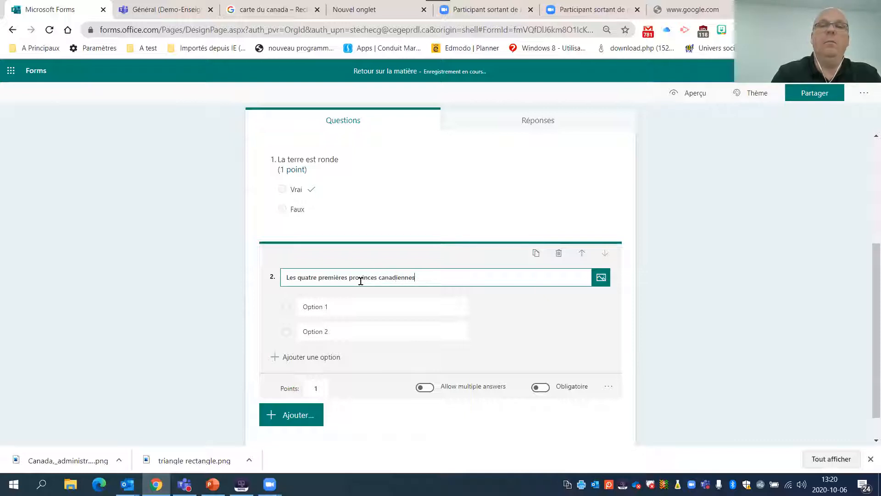
- Enter "Québec" and "IPE" as the first two answer options of question 2
click(376, 308)
text(Q)
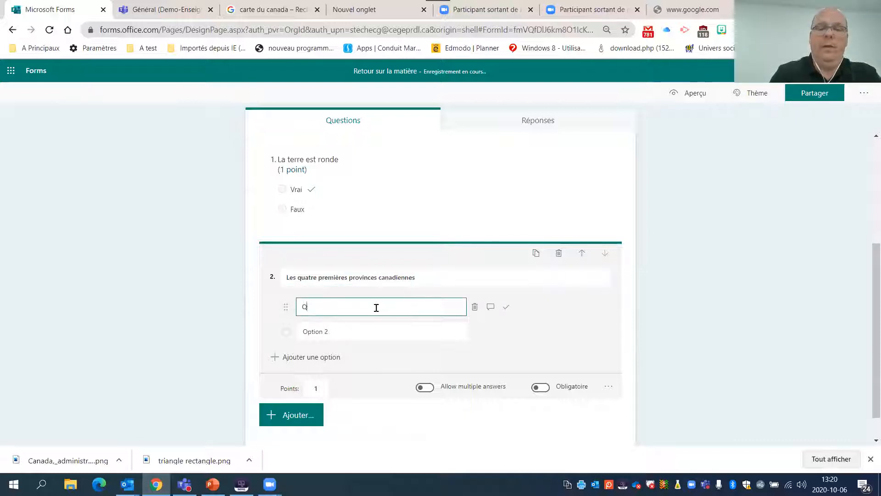
text(uébe)
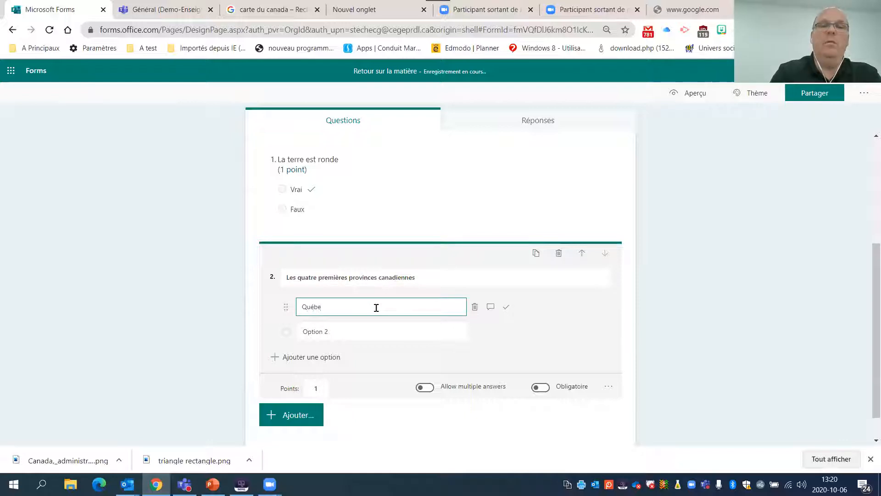
text(c)
click(391, 328)
text(IPE)
- Add four more answer options to question 2: "Ontario", "NB", "CB" and "NE"
click(326, 359)
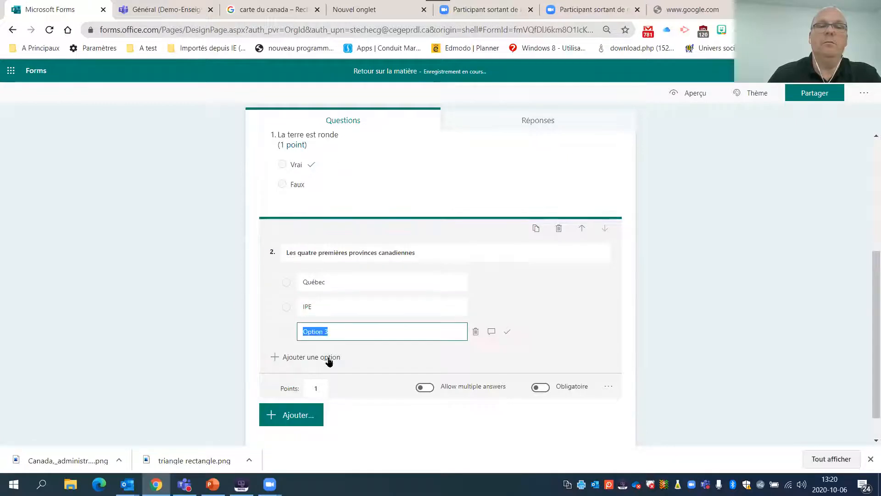
text(Ontar)
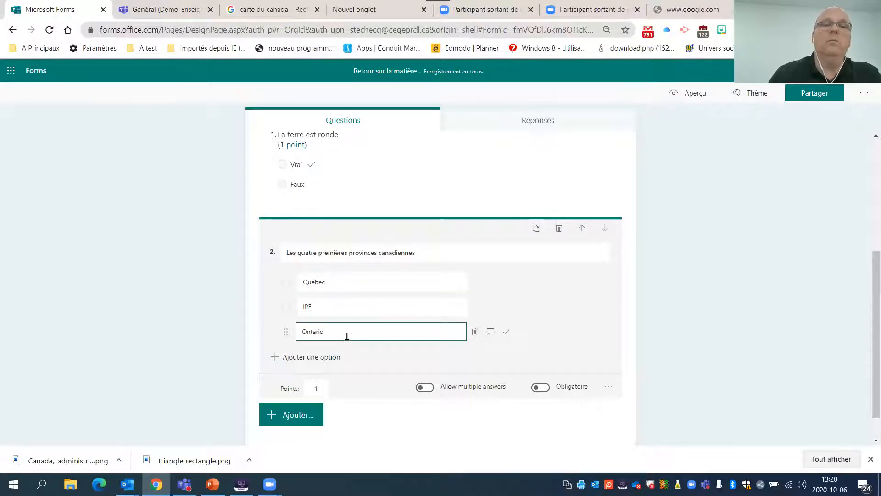
click(325, 357)
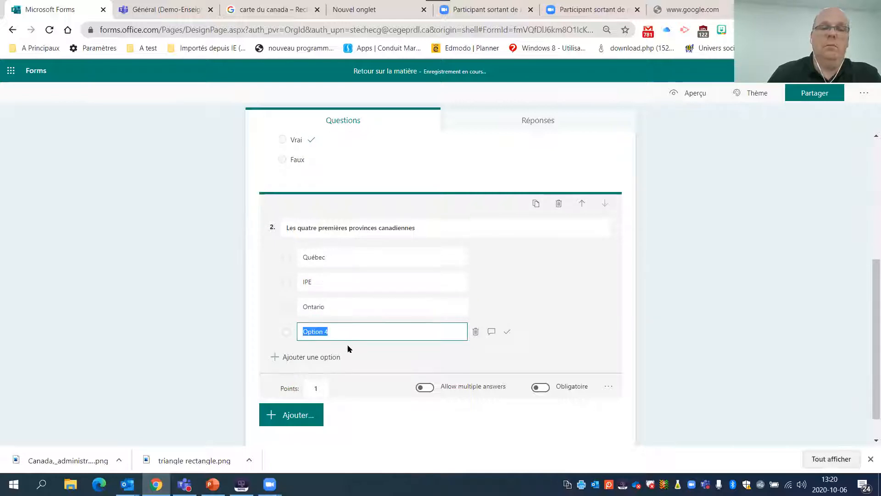
text(NB)
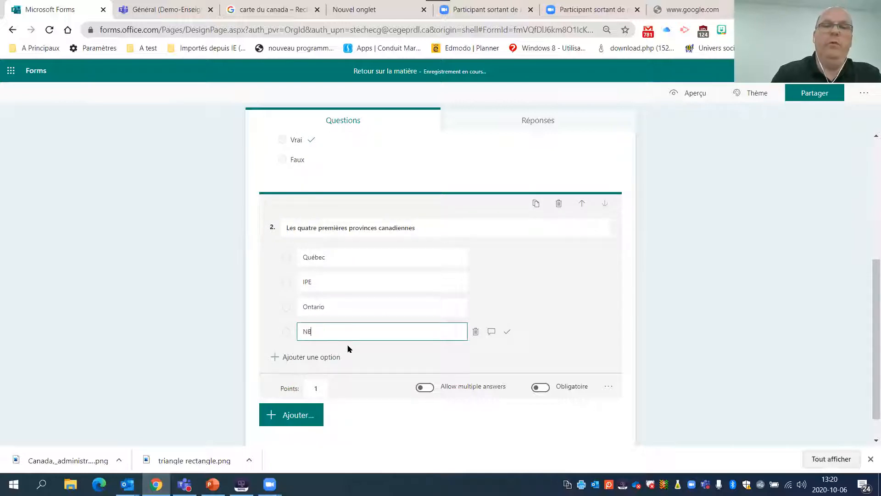
click(301, 358)
text(CB)
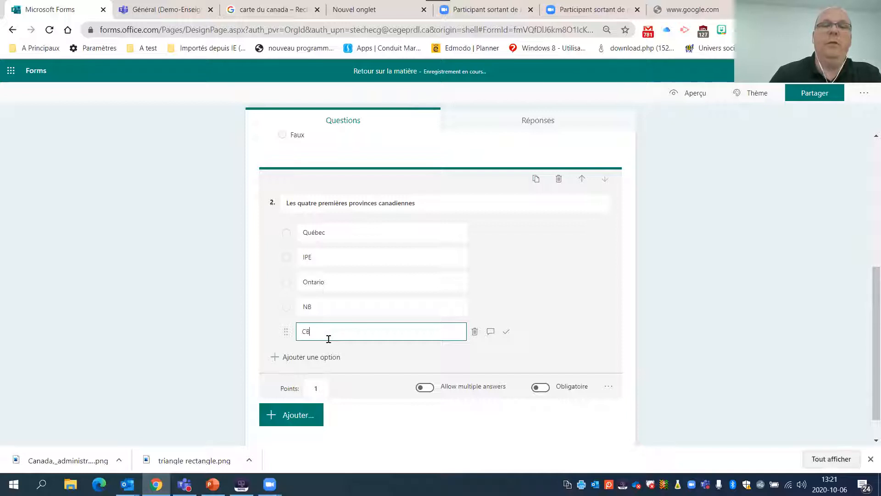
click(326, 357)
text(NE)
click(695, 244)
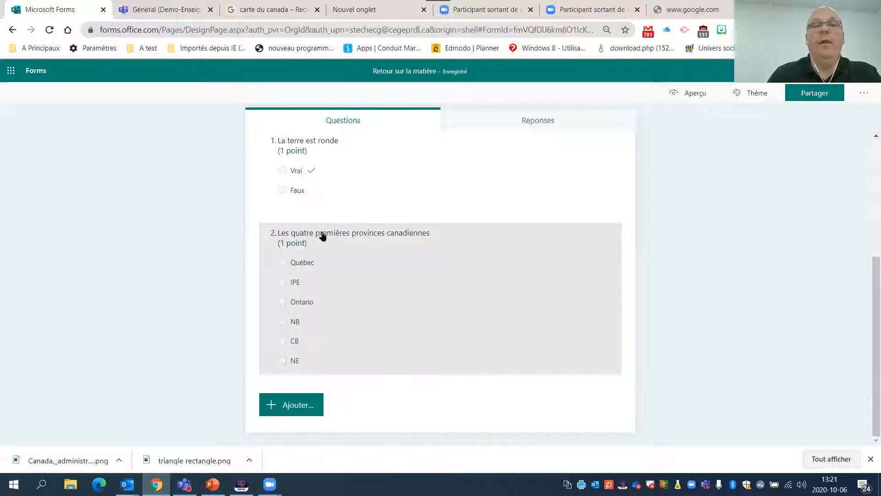
- Allow multiple answers for the question "Les quatre premières provinces canadiennes"
click(299, 320)
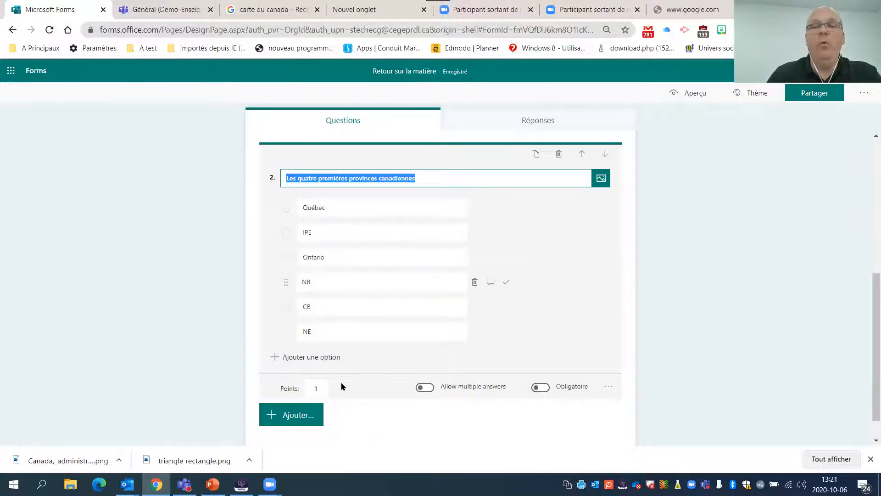
click(430, 390)
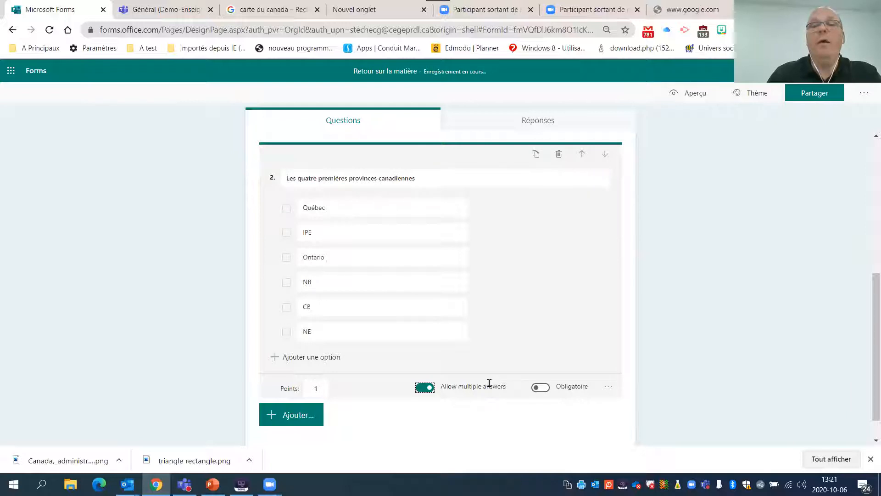
drag(443, 384, 490, 386)
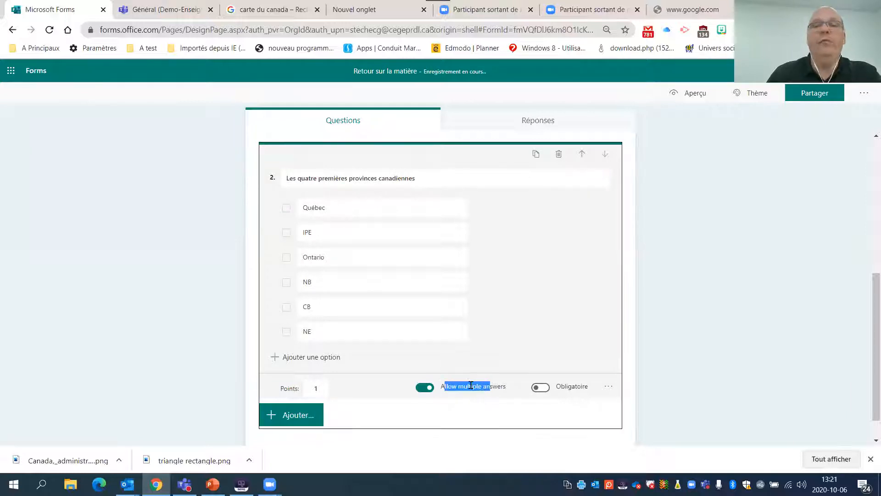
click(427, 389)
click(430, 388)
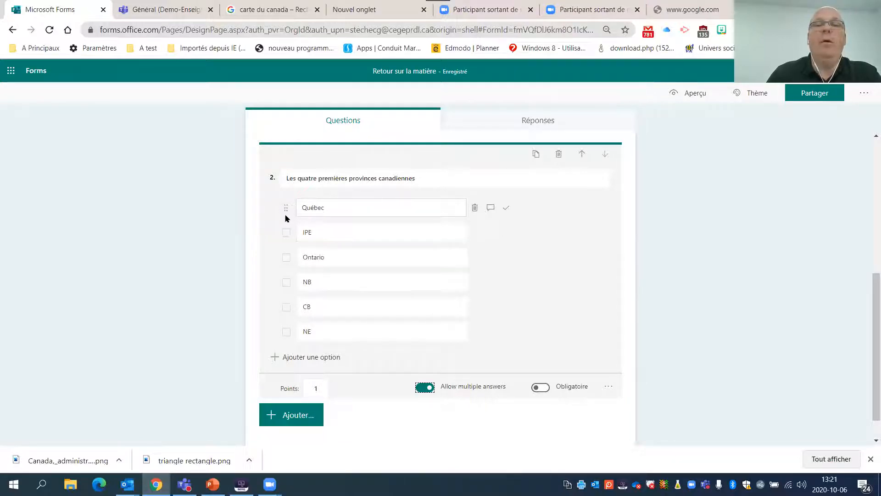
- Mark "Québec", "Ontario", "NB" and "NE" as the correct answers of question 2, leaving the question optional
click(507, 209)
click(511, 259)
click(508, 282)
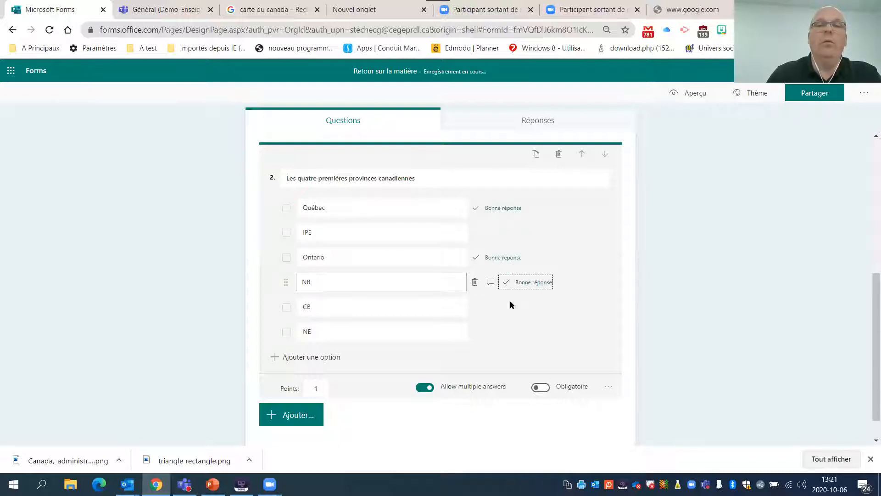
click(507, 331)
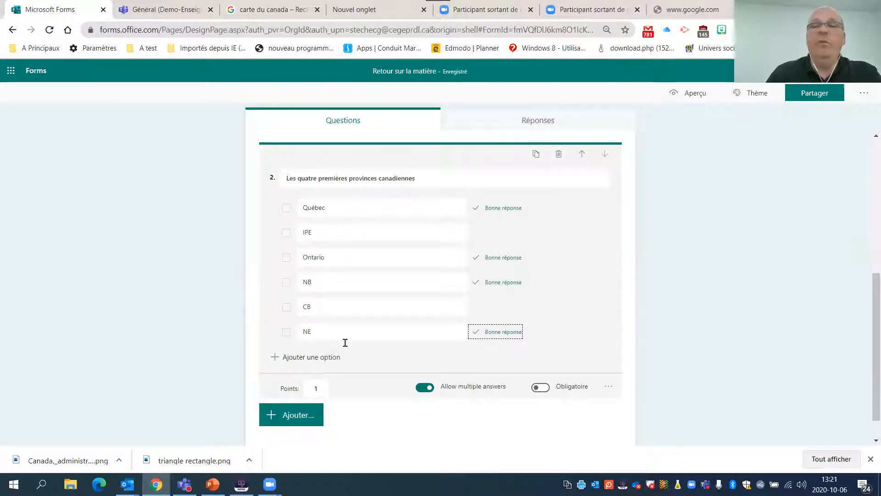
click(546, 388)
click(546, 388)
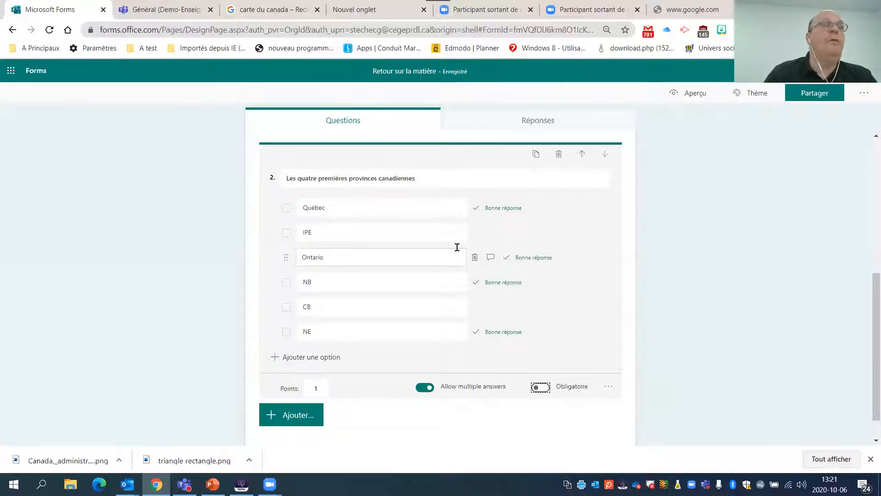
- Turn on shuffling of the answer options for question 2
click(610, 387)
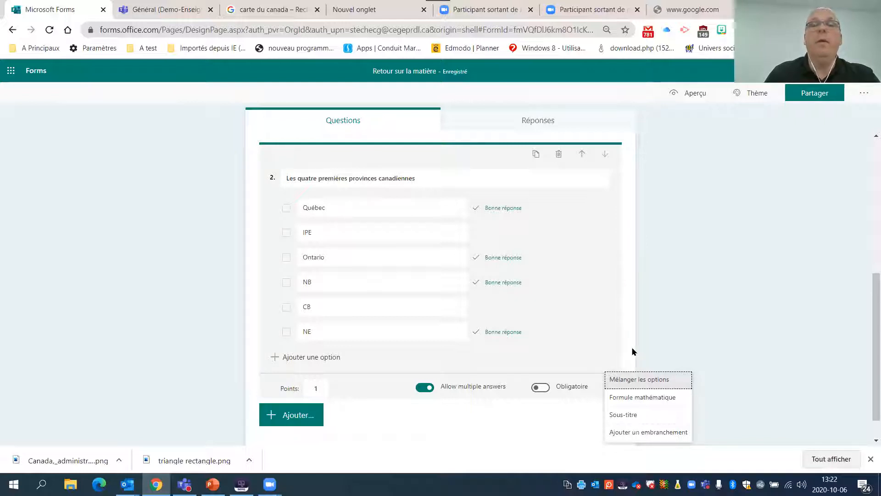
click(629, 377)
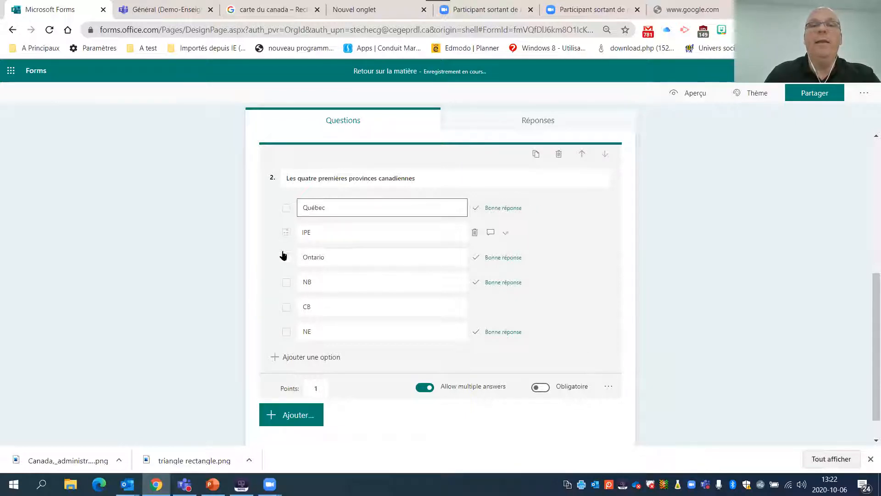
mouse_move(285, 302)
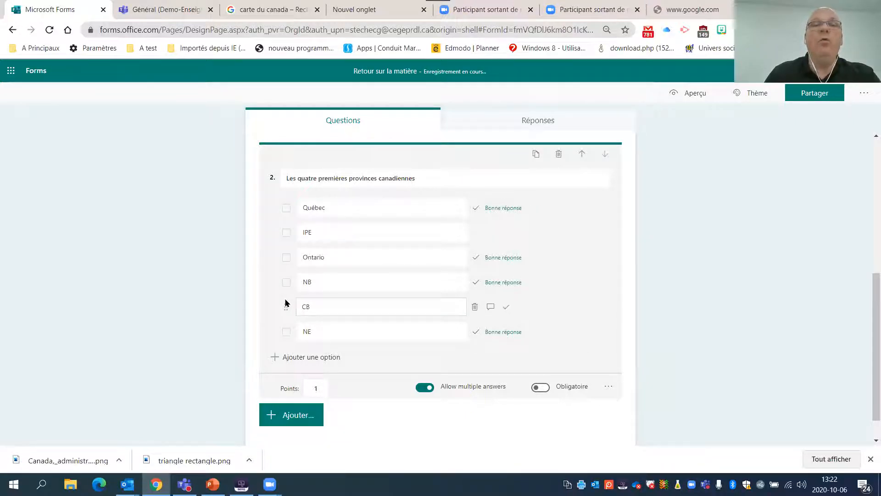
click(307, 330)
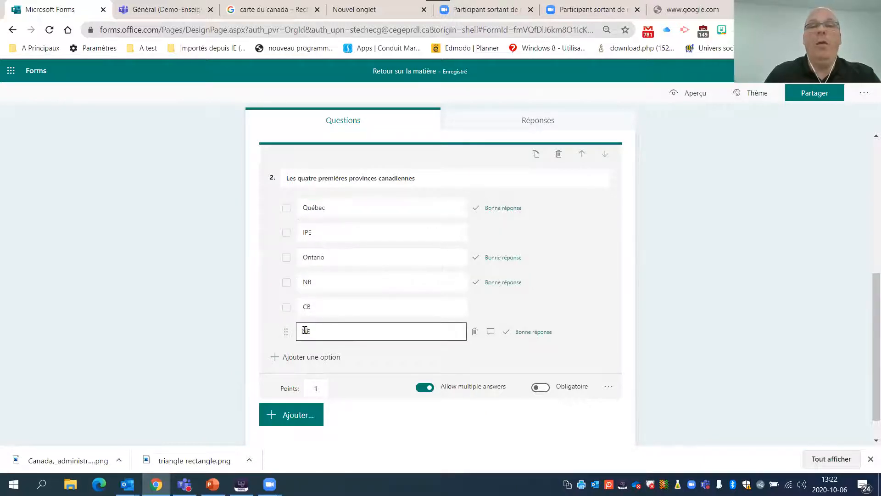
- Add the subtitle "Sous titre lien internet" to question 2
click(609, 386)
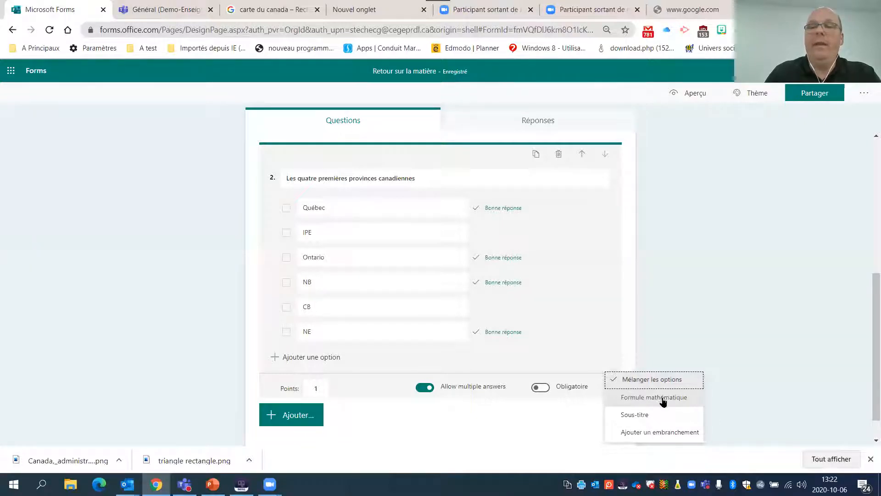
click(634, 415)
text(S)
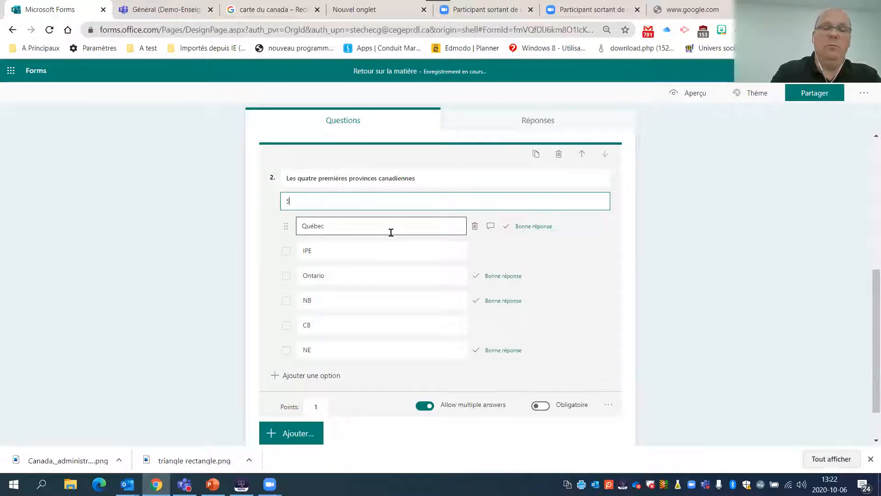
text(ous titre lien)
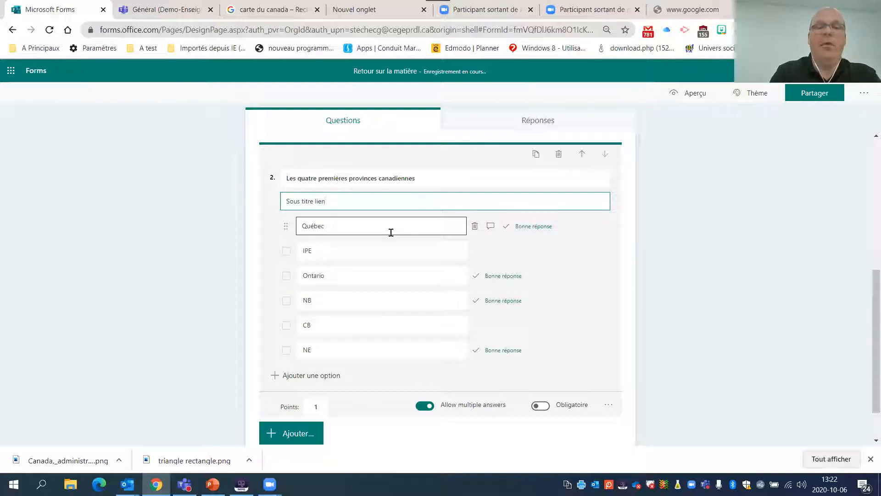
text( internet)
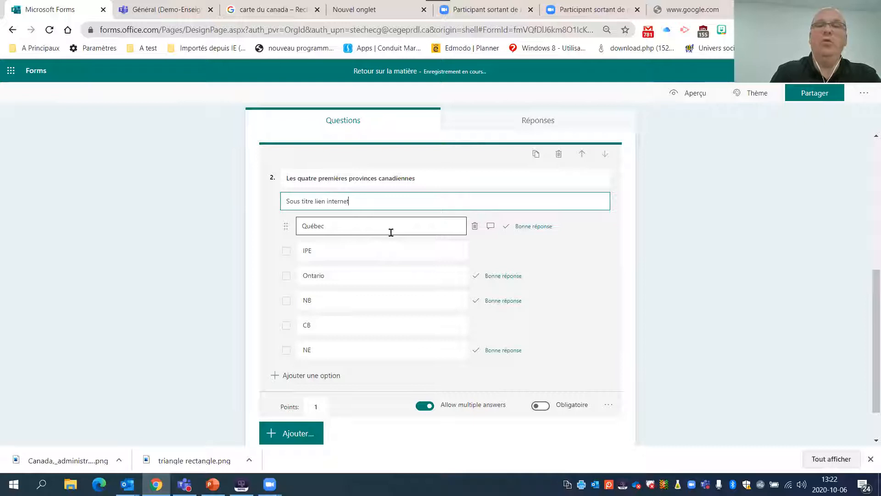
click(528, 181)
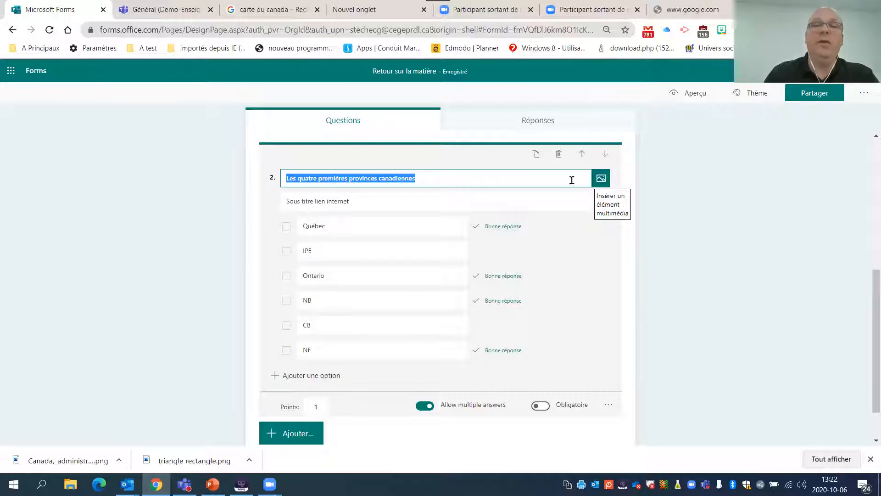
scroll(368, 203, down, 2)
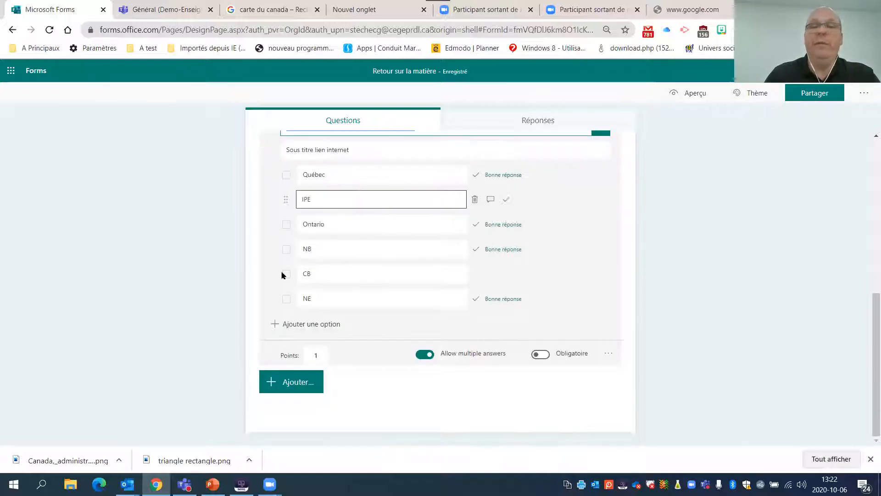
click(610, 353)
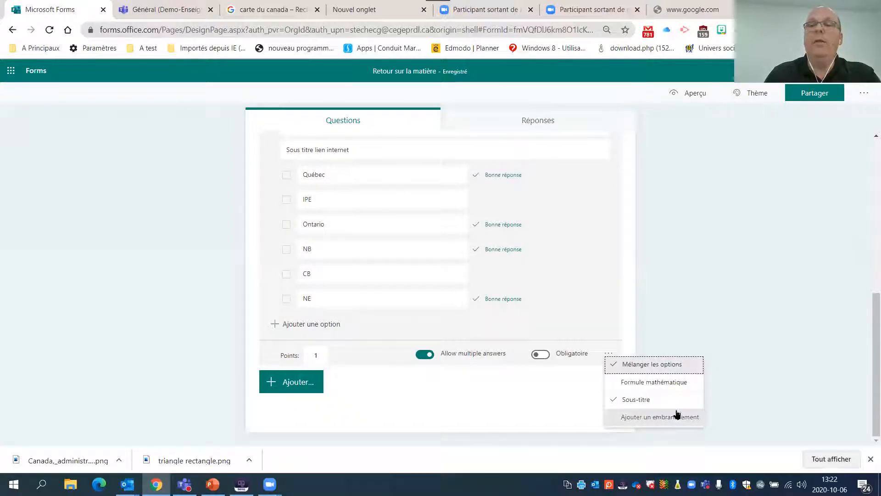
click(698, 304)
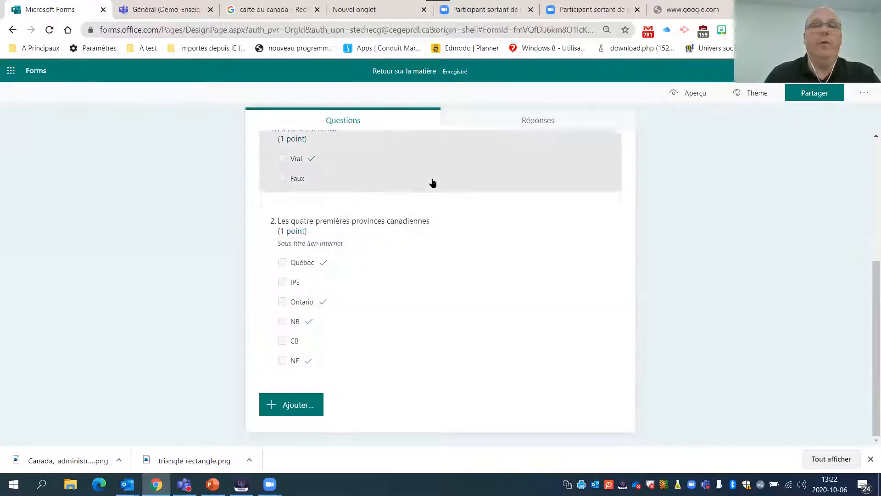
scroll(431, 175, up, 2)
scroll(429, 193, down, 1)
scroll(429, 193, down, 1)
- Add a third question of the text type with the question text "Qui est le premier ministre du Québec"
click(297, 406)
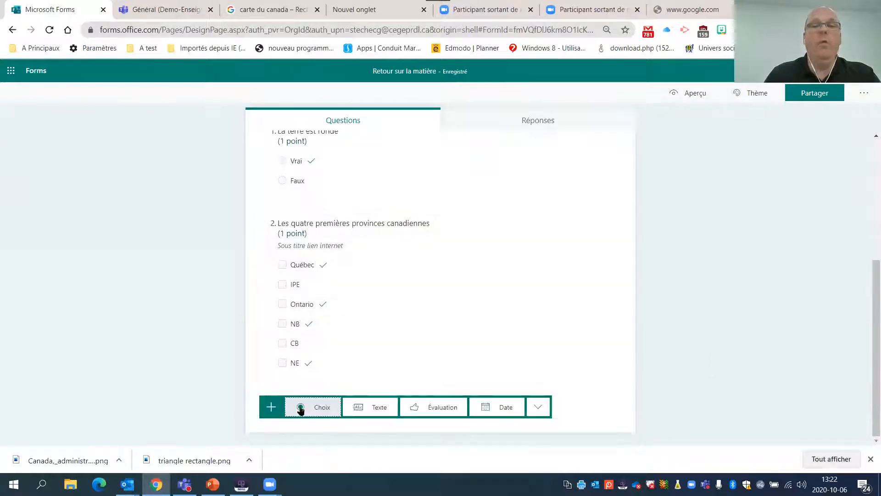
click(370, 407)
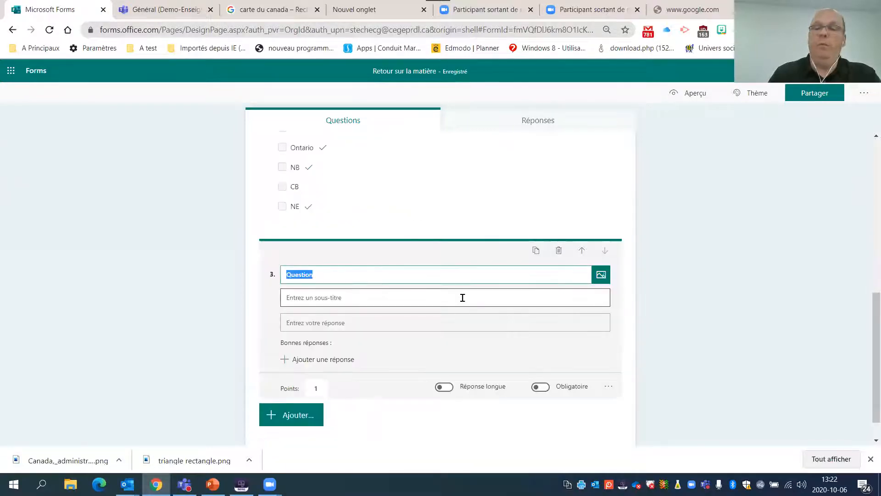
key(BackSpace)
text(ui)
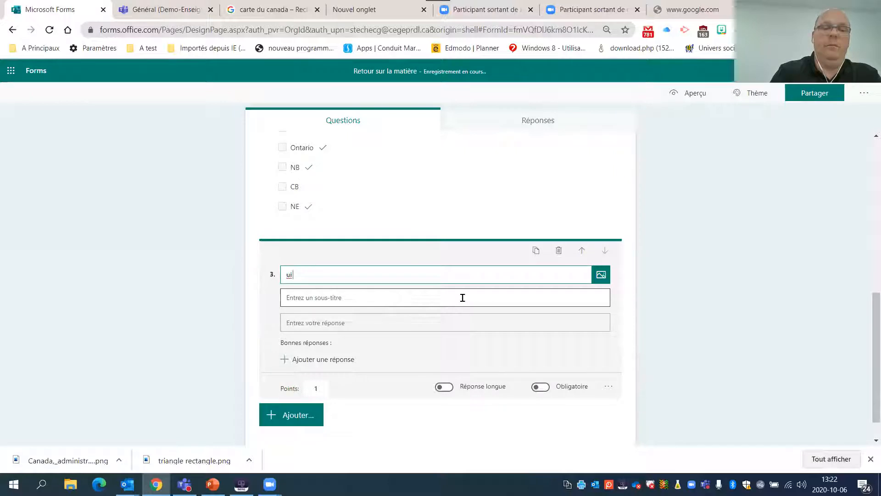
text( est le premier ministre du Québec)
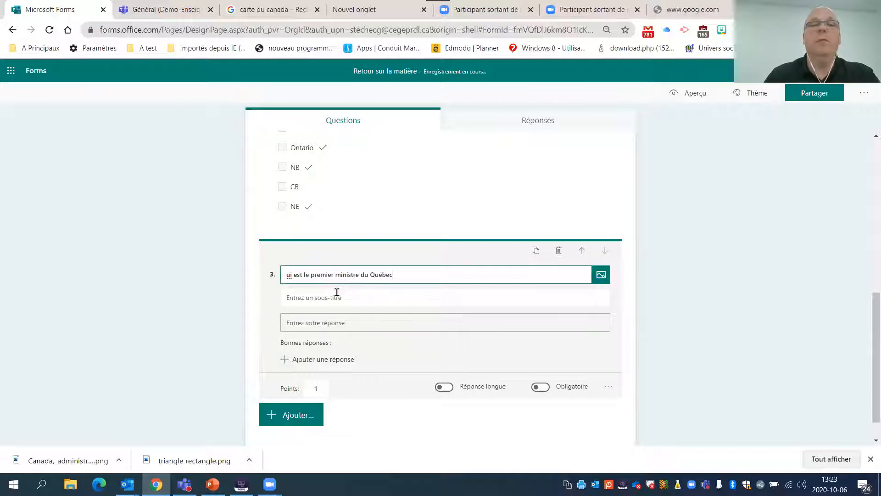
text(Q)
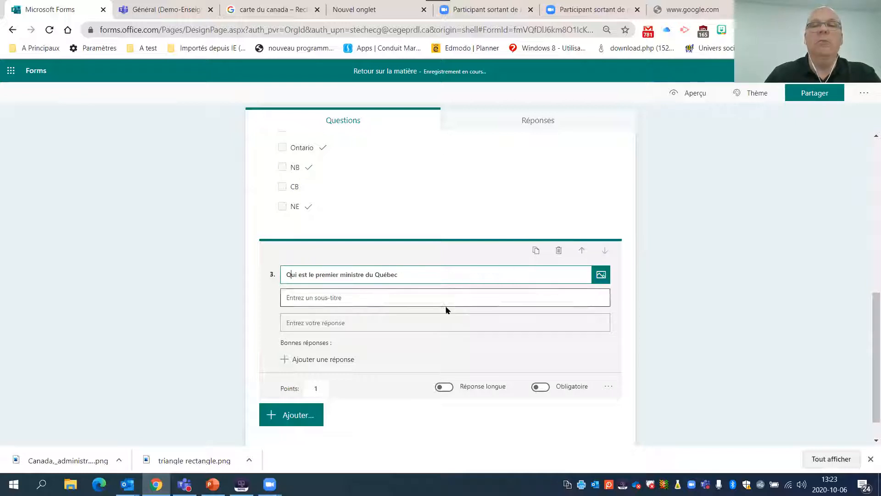
click(211, 327)
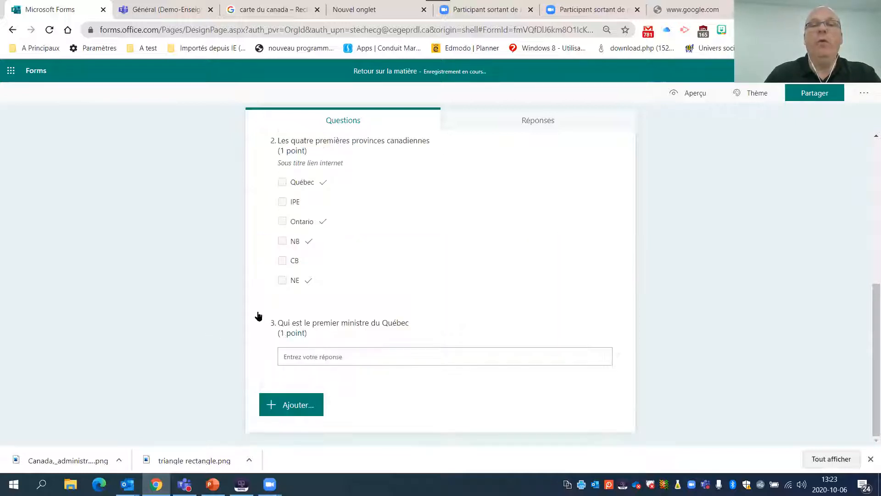
- Add "Legault" as a correct answer of question 3
click(341, 345)
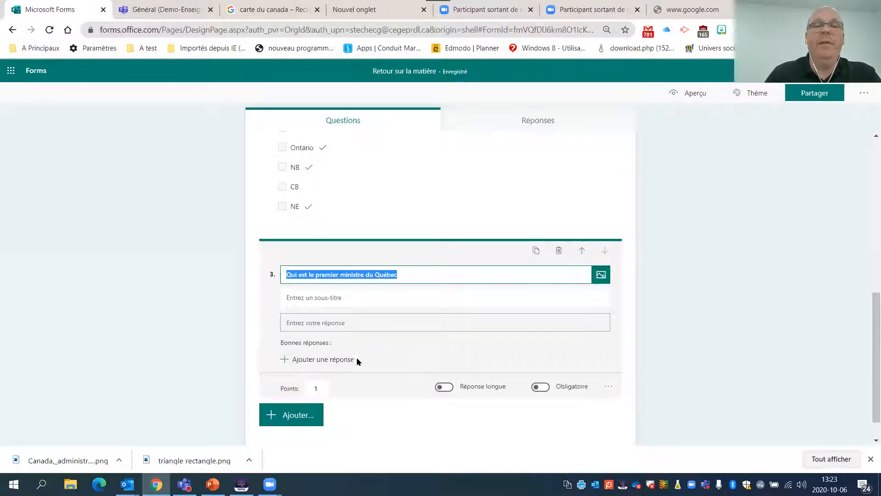
click(327, 360)
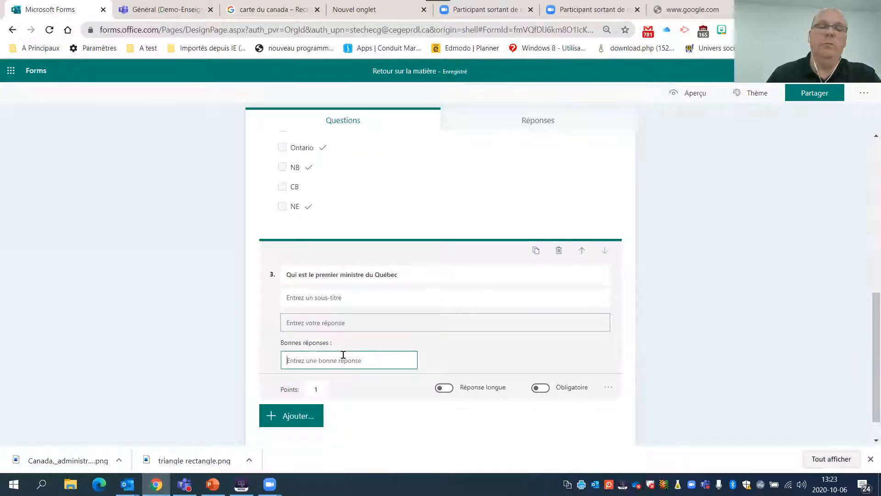
text(Legault)
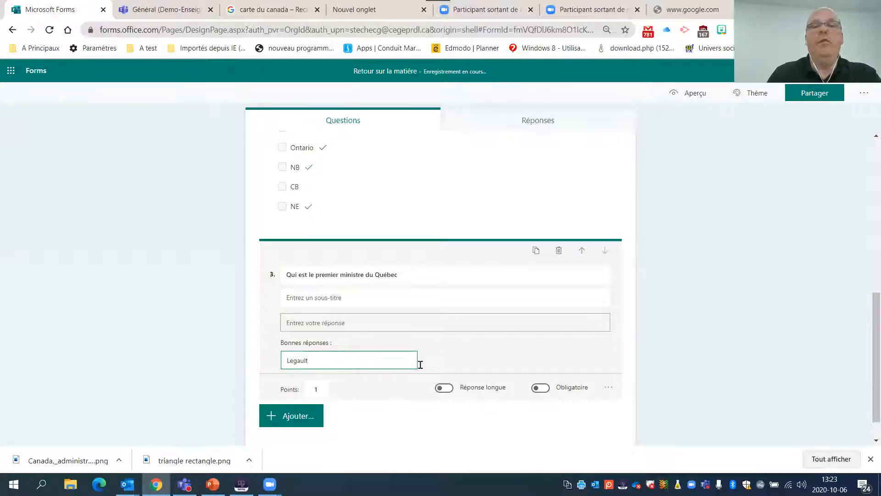
click(166, 339)
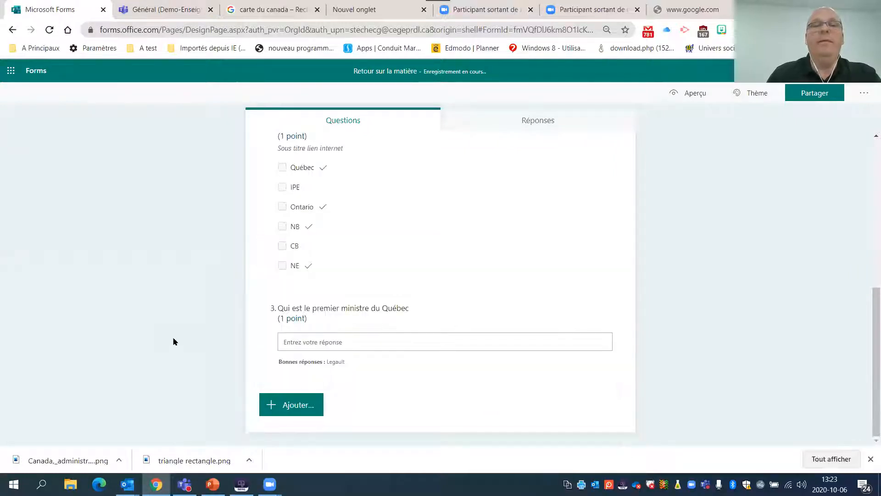
- Add "Lego" as a second accepted answer of question 3
click(327, 347)
click(364, 359)
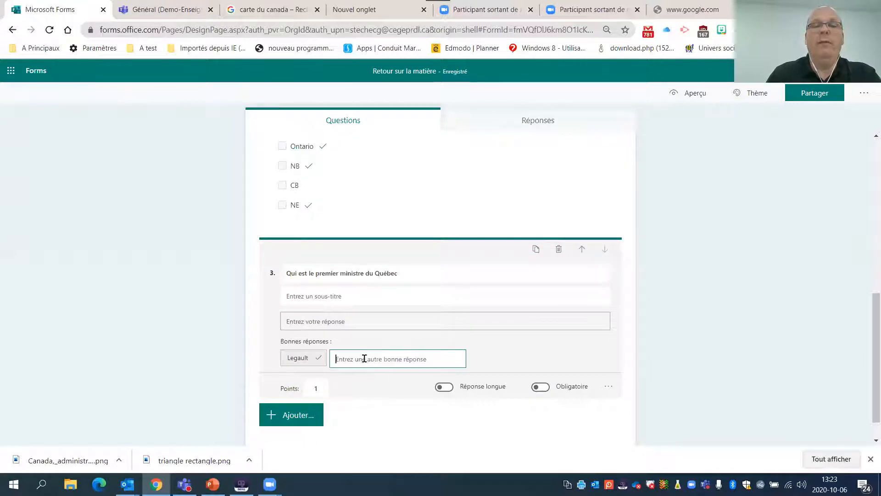
text(Lego)
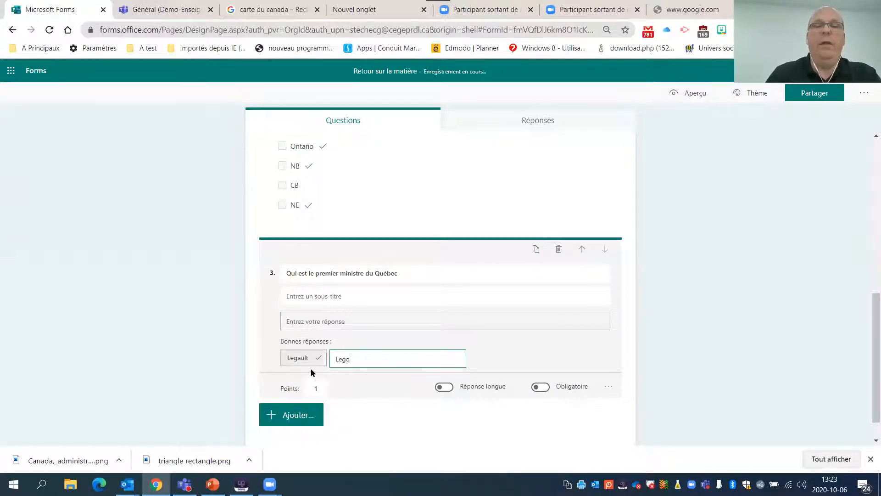
click(220, 368)
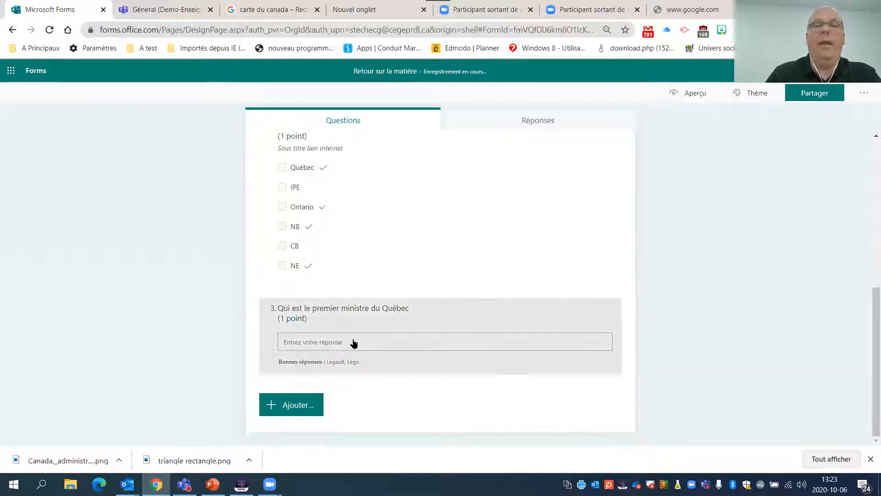
click(319, 360)
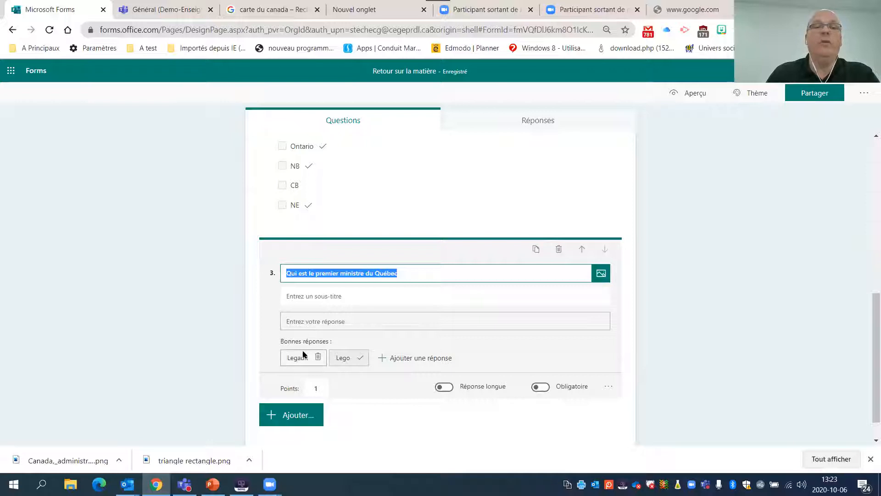
click(403, 358)
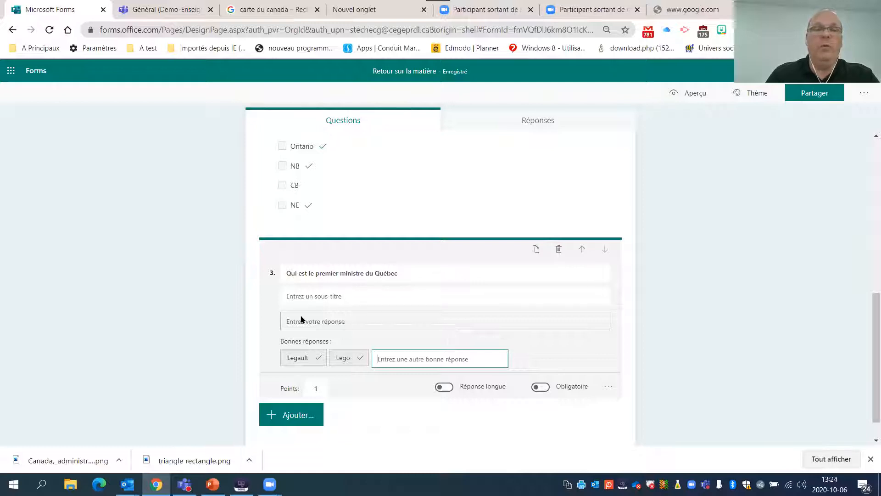
- Add a fourth question of the text type with long answer enabled and the question text "Arg. lkjlk jlk"
scroll(319, 353, down, 1)
click(295, 380)
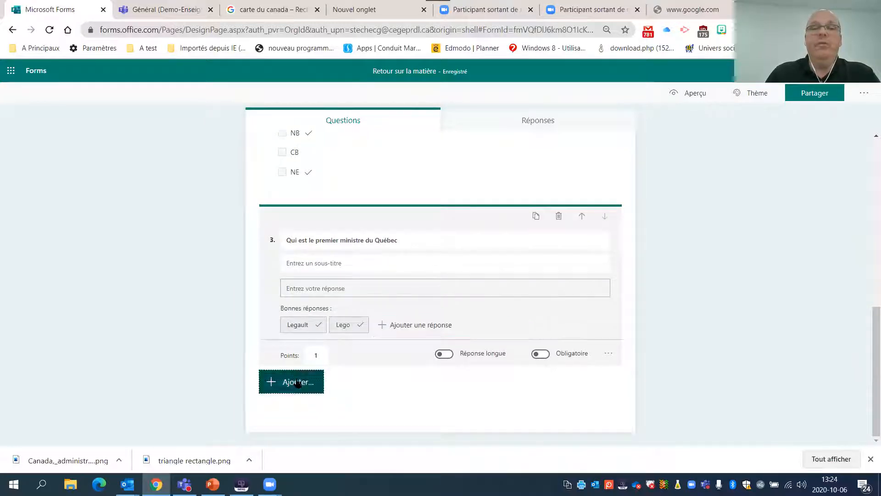
click(375, 385)
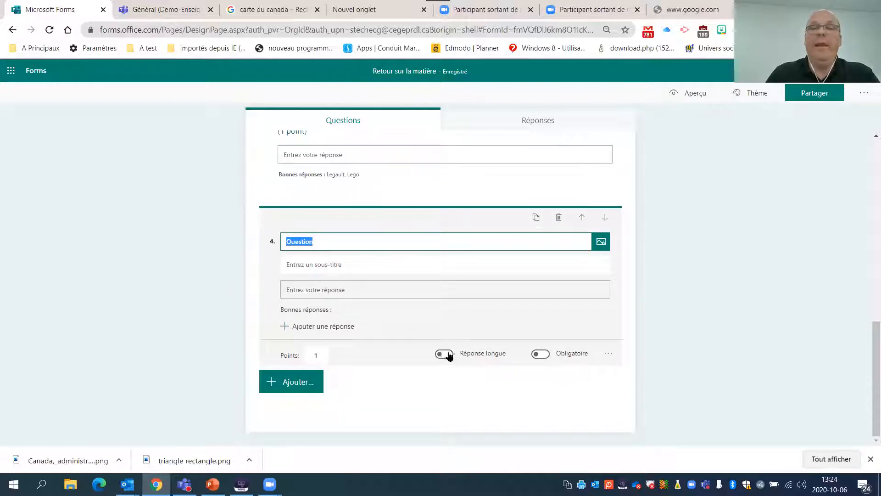
click(450, 356)
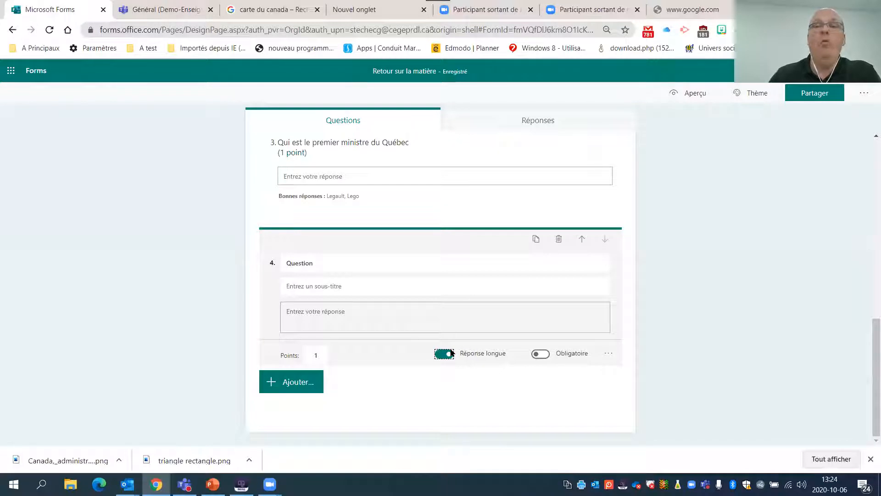
click(311, 263)
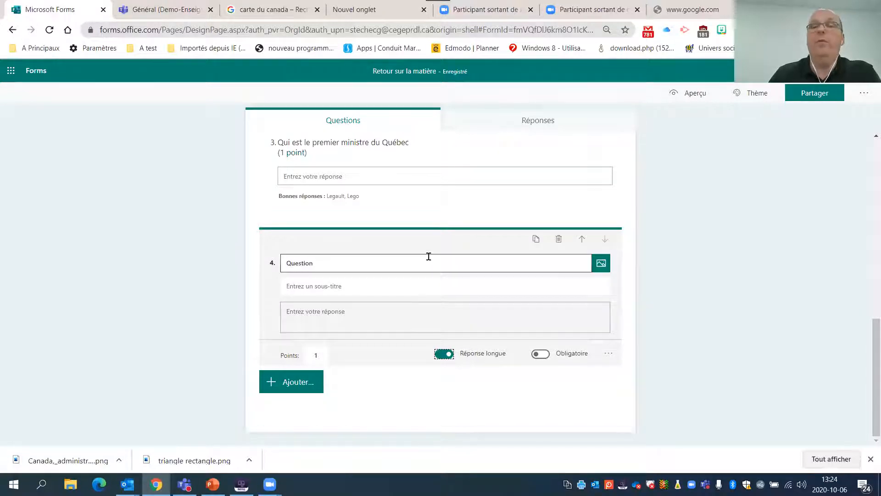
click(362, 262)
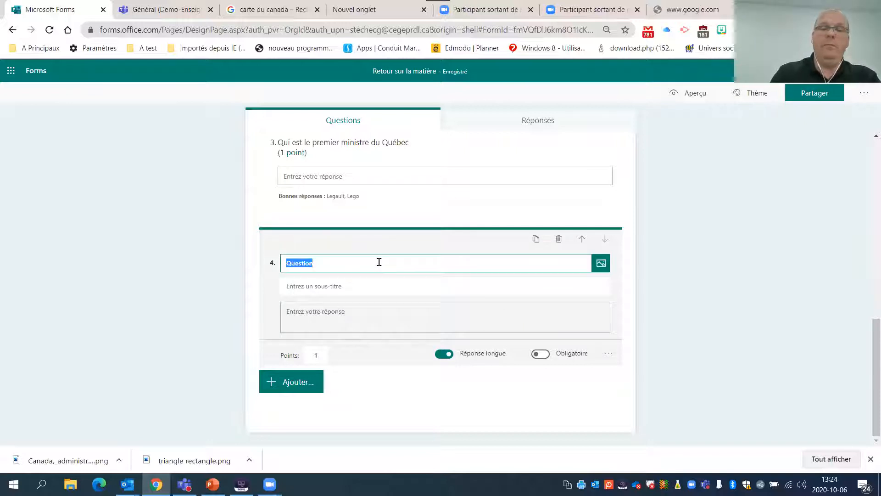
text(Arg. lkjlk jlk)
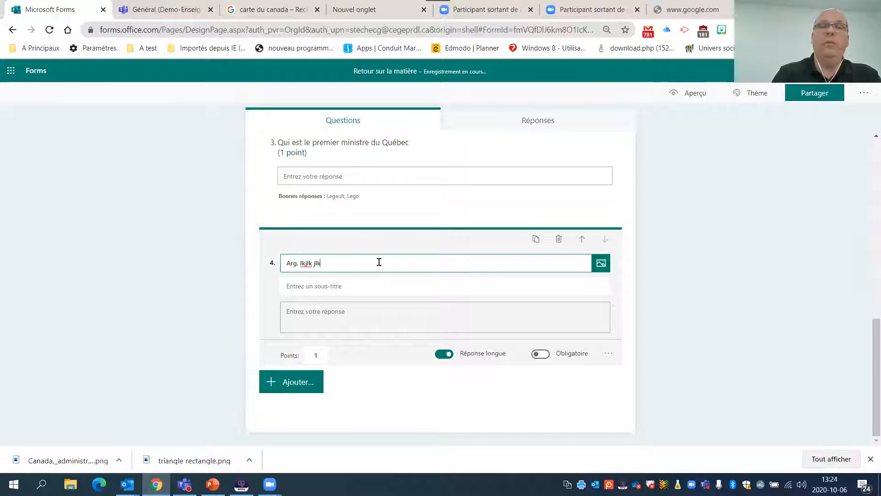
- Turn the long answer option of question 4 off and back on
click(446, 355)
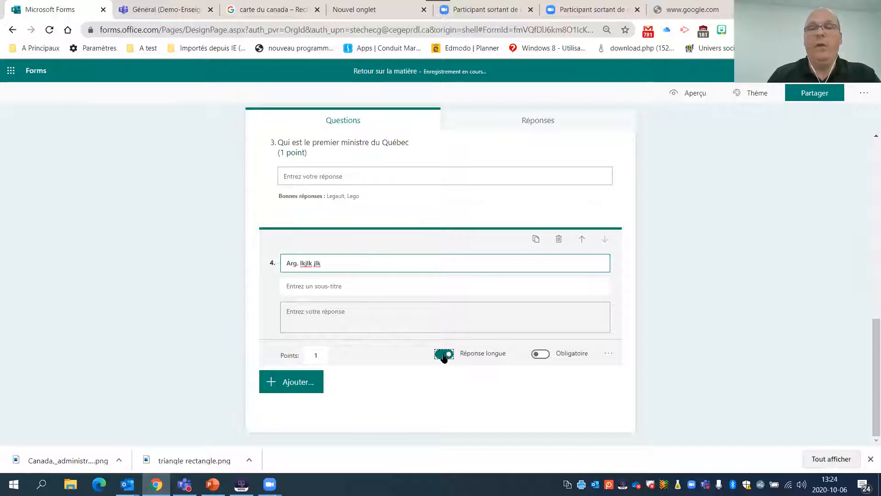
click(451, 357)
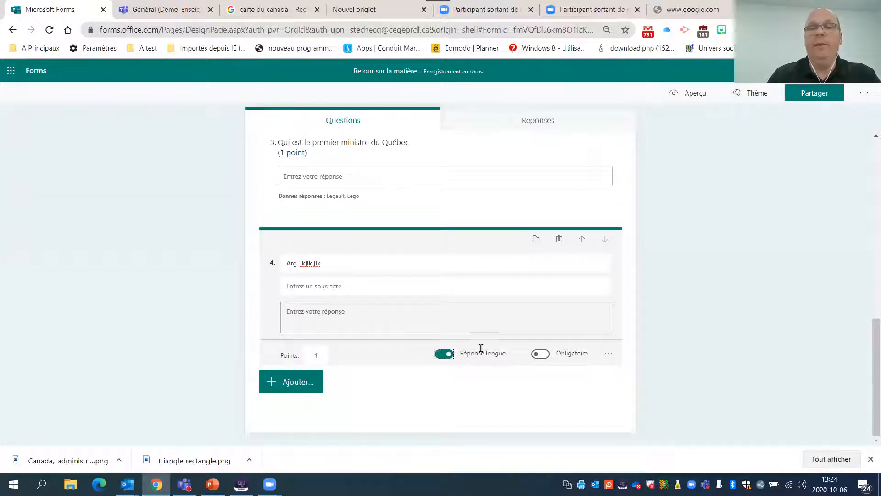
click(441, 358)
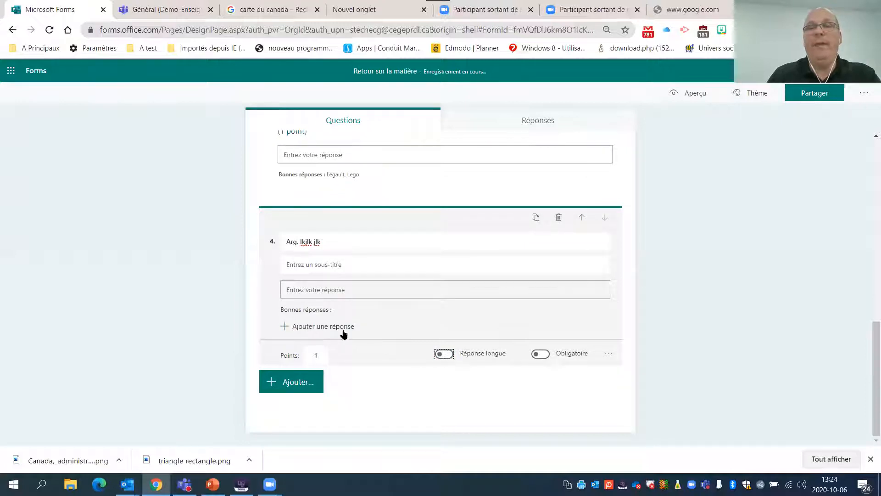
click(451, 357)
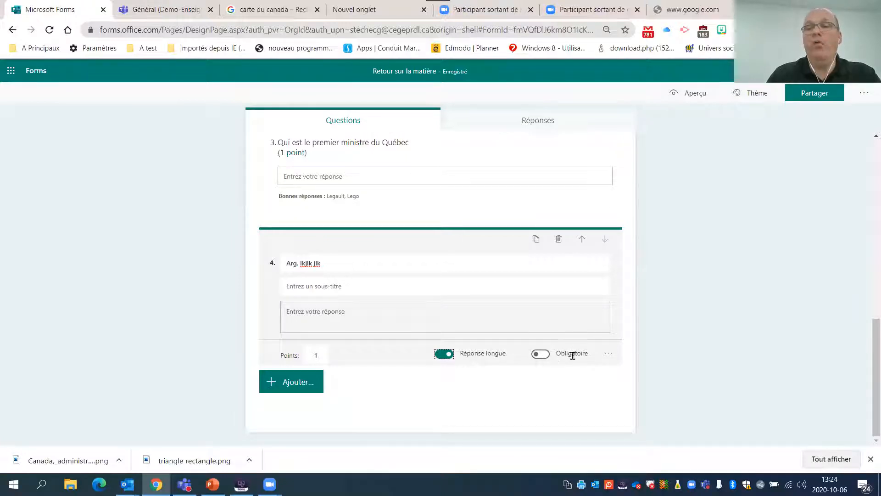
- Turn off the long answer option of question 4 and restrict its answer to a number (Nombre)
click(609, 355)
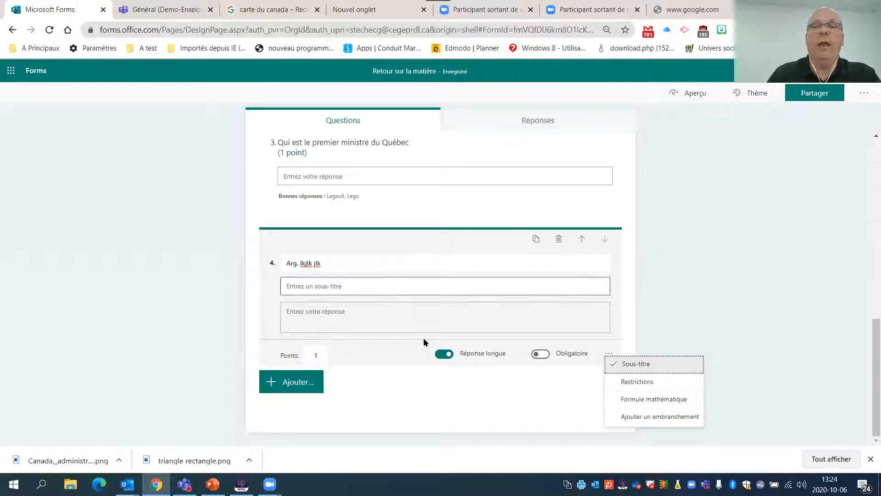
click(468, 363)
click(609, 354)
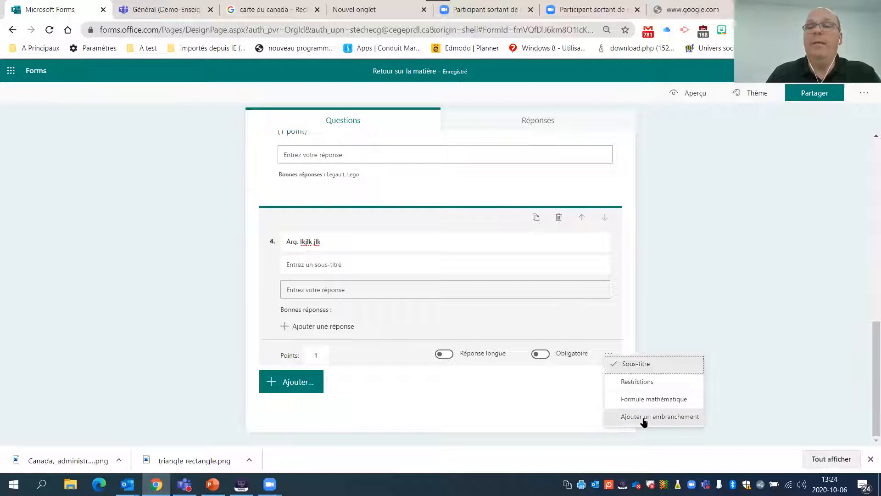
click(661, 383)
click(385, 352)
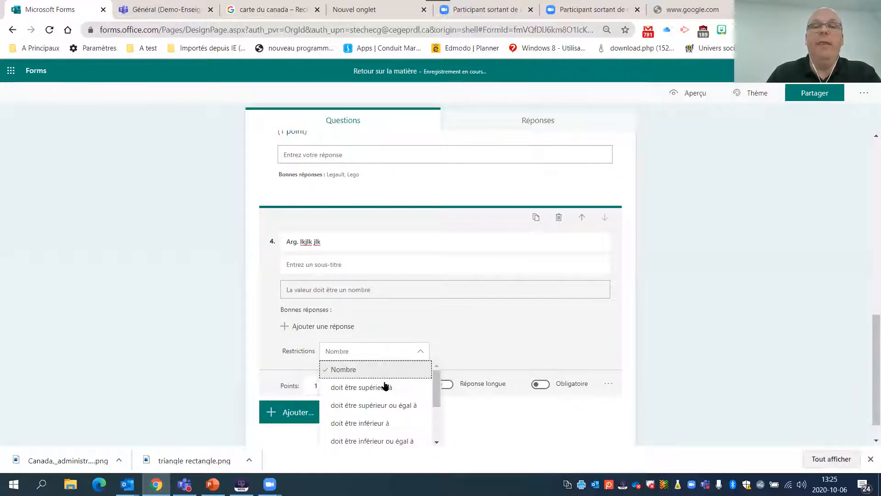
click(681, 316)
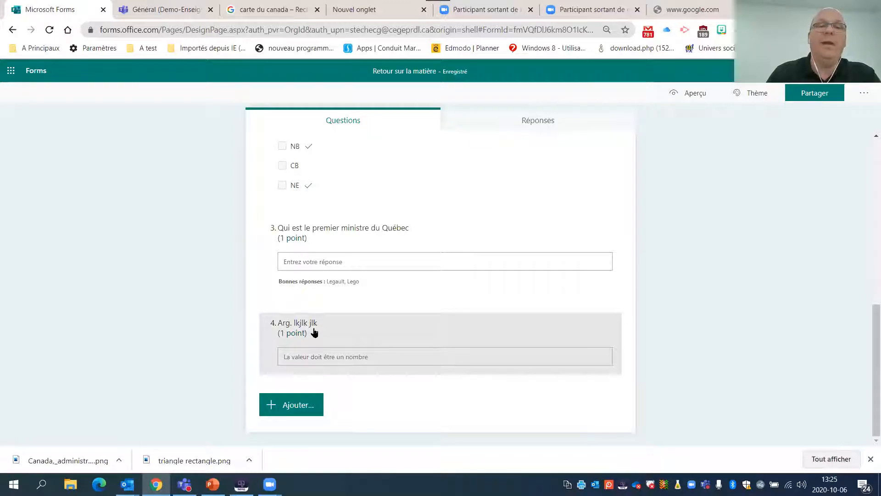
- Add a fifth question of the rating type (Évaluation) below question 4
scroll(372, 312, up, 1)
scroll(372, 312, down, 1)
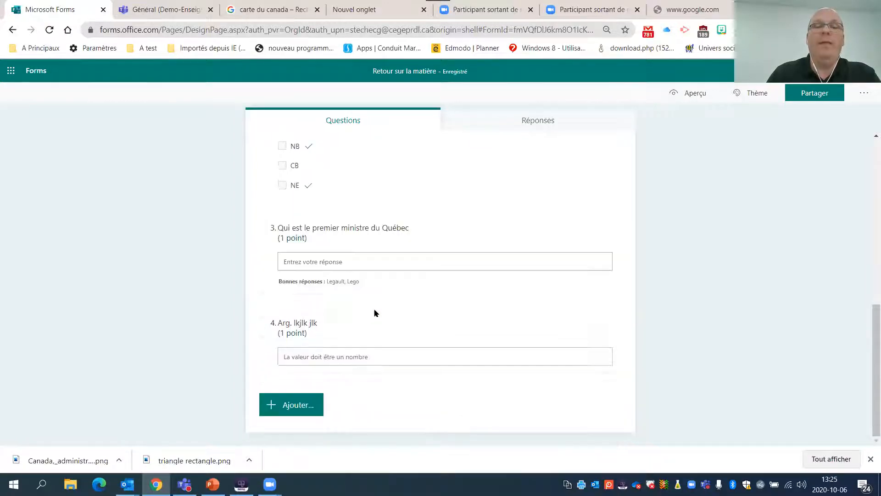
click(307, 407)
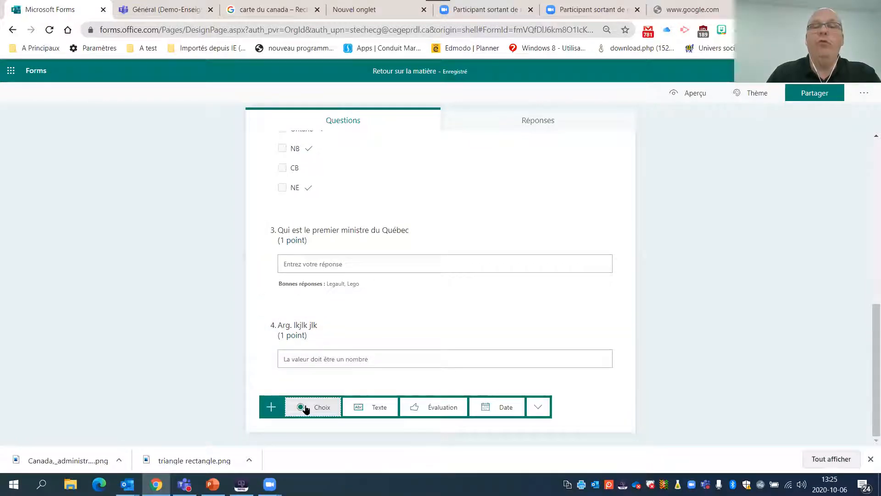
click(416, 407)
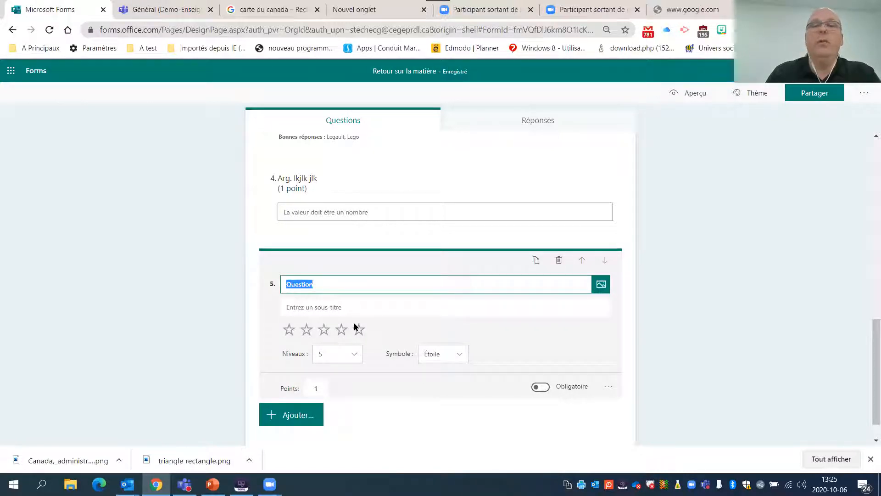
- Set the rating scale of question 5 to 10 levels with Nombre as the symbol
click(335, 349)
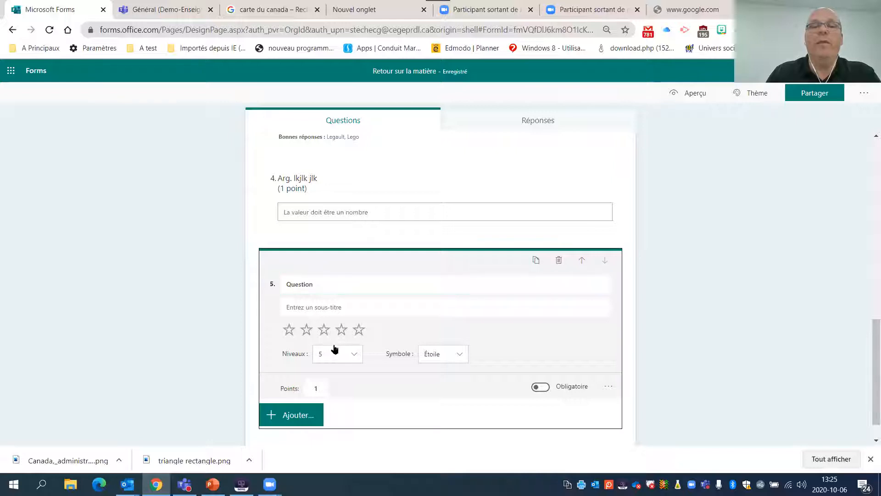
drag(361, 406, 356, 419)
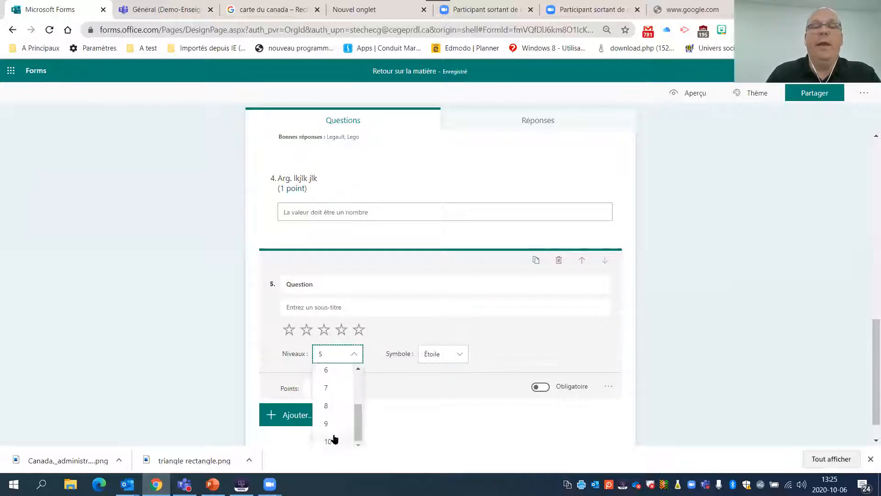
click(333, 437)
click(455, 356)
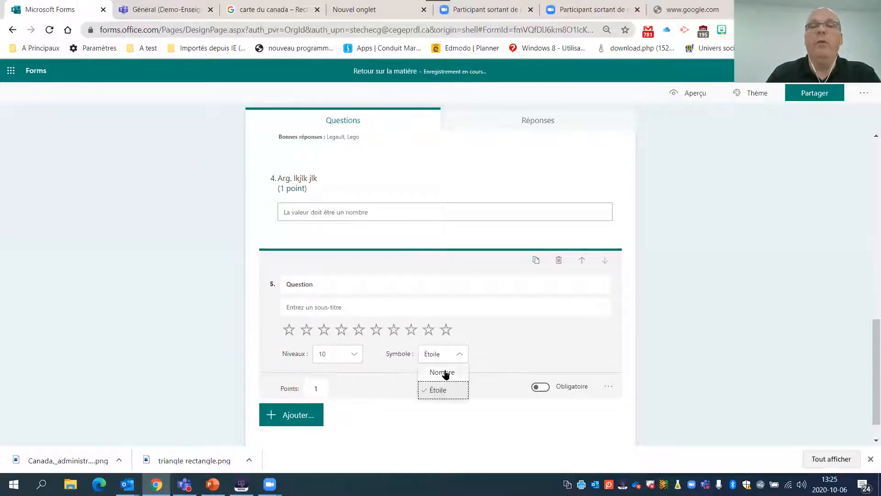
click(444, 372)
- Enable labels for question 5, labelling level 1 "Vraimnet pas" and level 10 "Excellent"
click(608, 387)
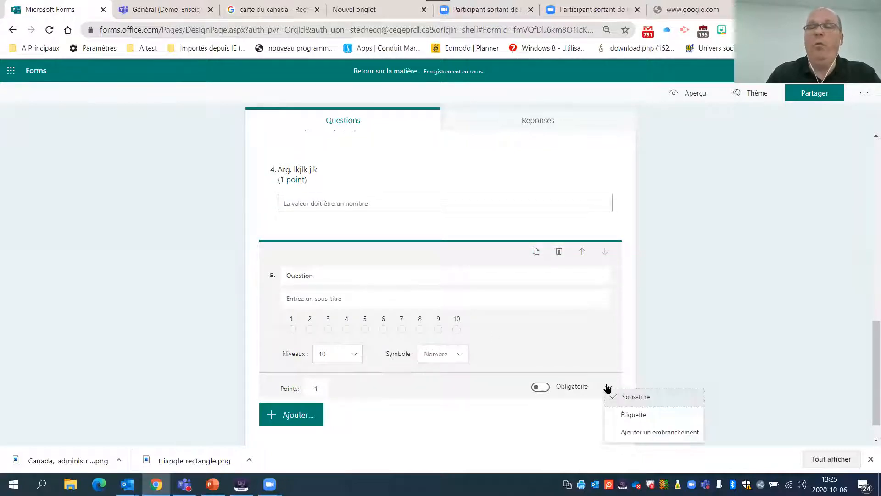
click(631, 415)
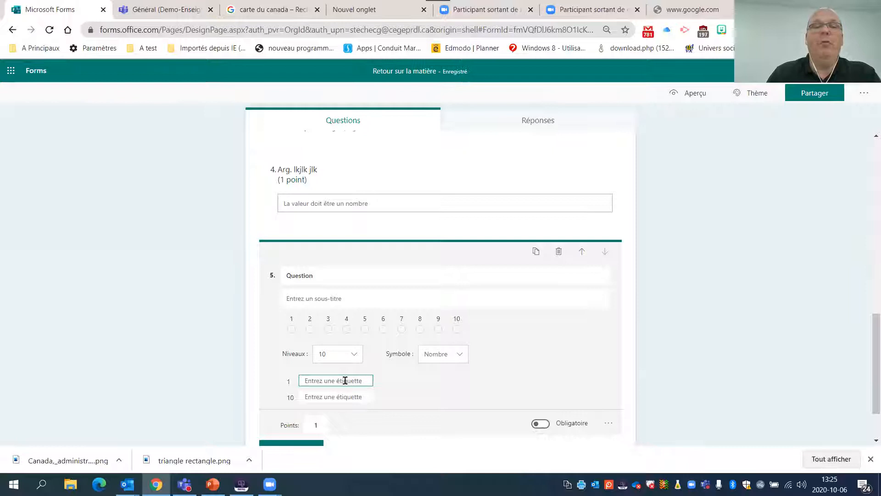
text(V)
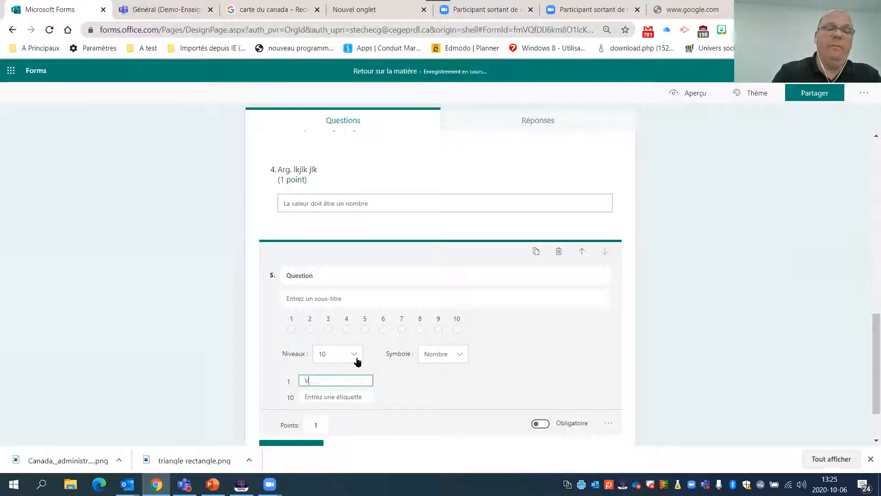
text(raimnet pas)
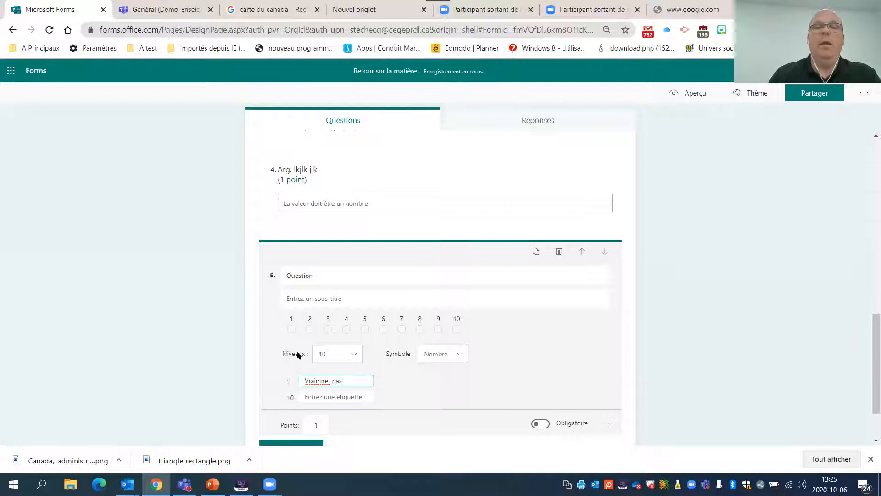
click(360, 396)
text(Excellent)
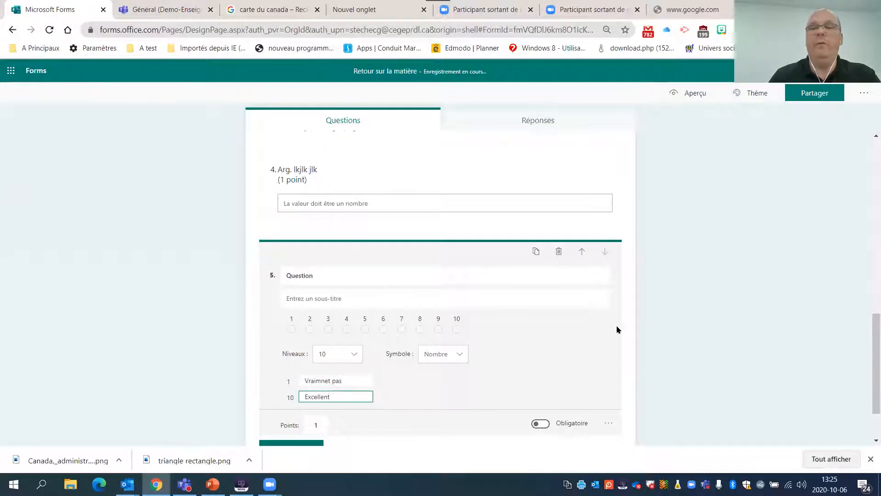
click(685, 307)
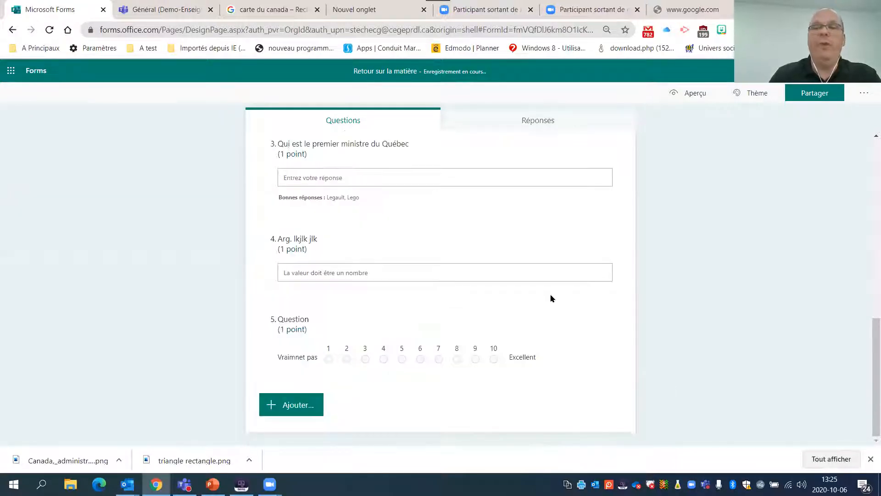
- Examine the additional question types that can be added below question 5, such as Classement and Likert
scroll(436, 244, up, 3)
scroll(435, 207, up, 2)
scroll(432, 221, down, 5)
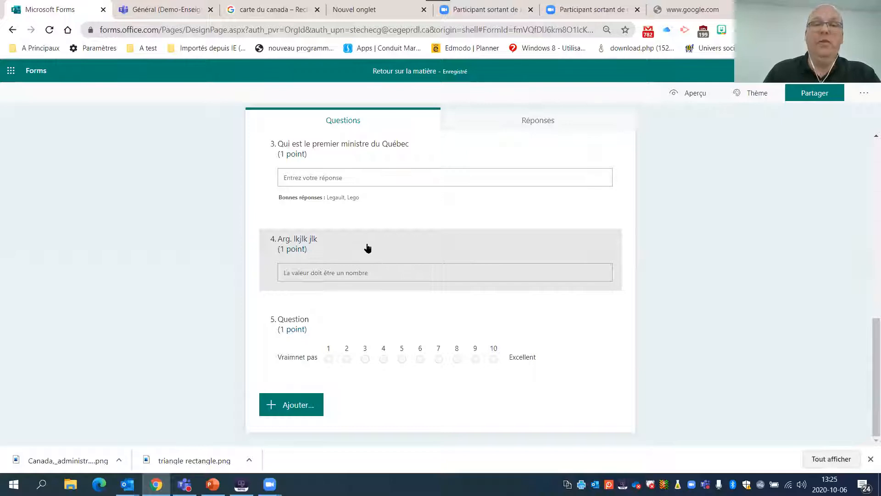
click(291, 405)
click(538, 407)
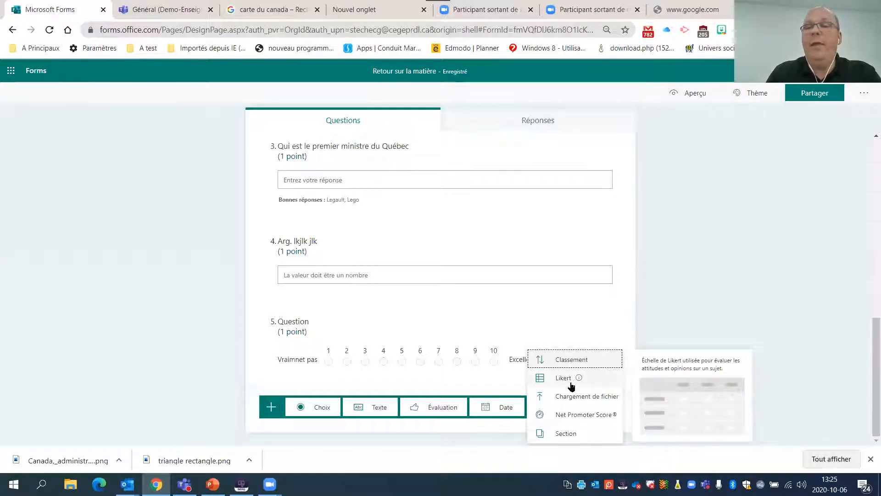
click(257, 88)
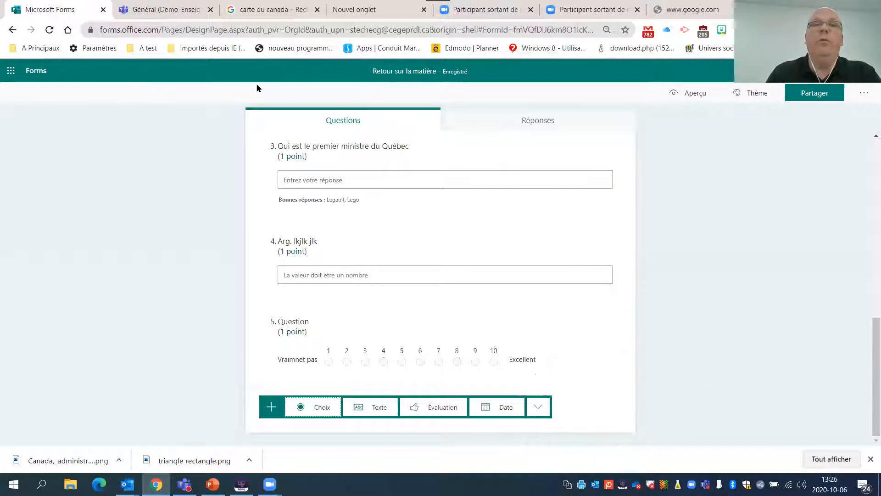
- Return to the list of own forms and open the quiz "Le multi test"
scroll(118, 166, up, 5)
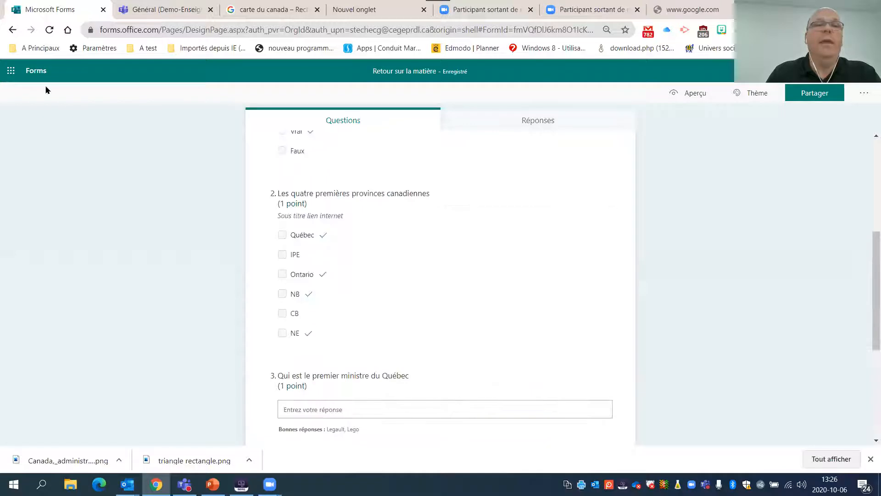
click(28, 84)
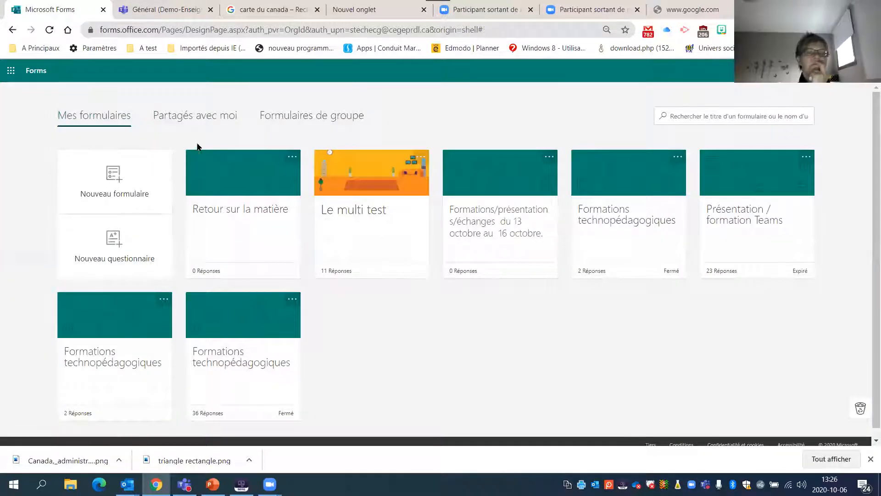
click(346, 216)
- Examine the instructions and the first four questions of the quiz, opening questions 2, 3 and 4 to view their answer feedback
scroll(273, 214, down, 2)
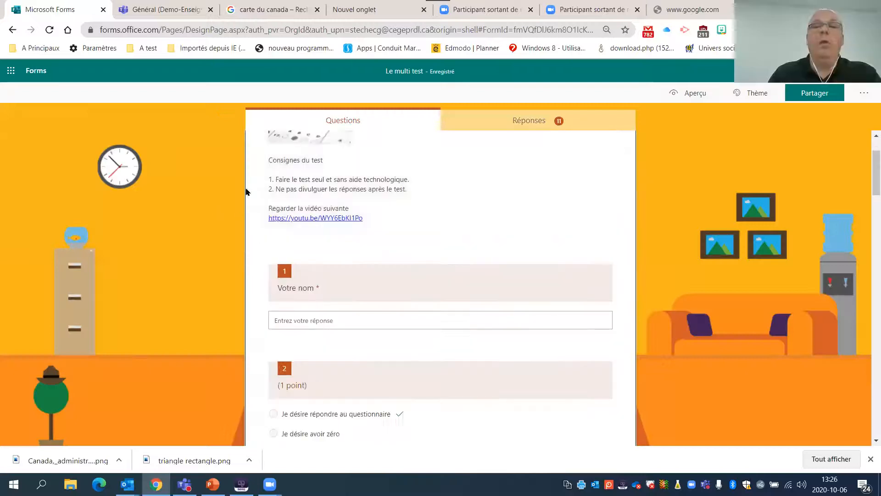
scroll(264, 211, down, 2)
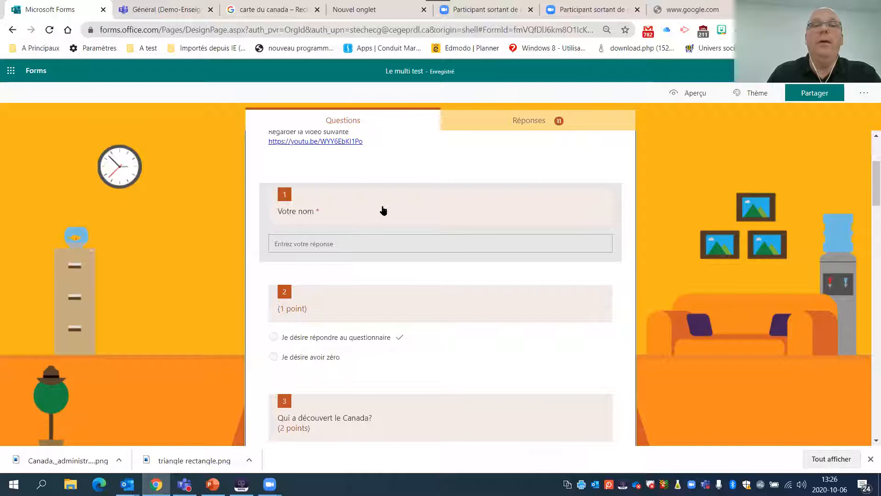
scroll(365, 212, down, 4)
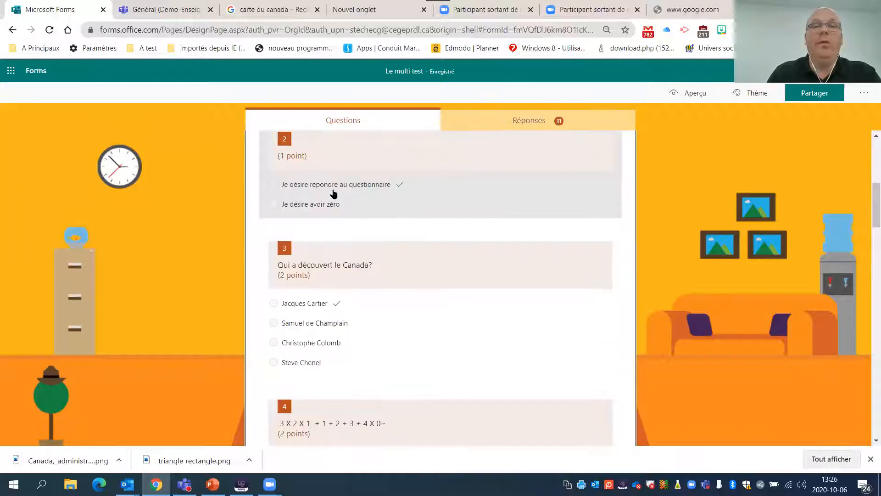
click(340, 189)
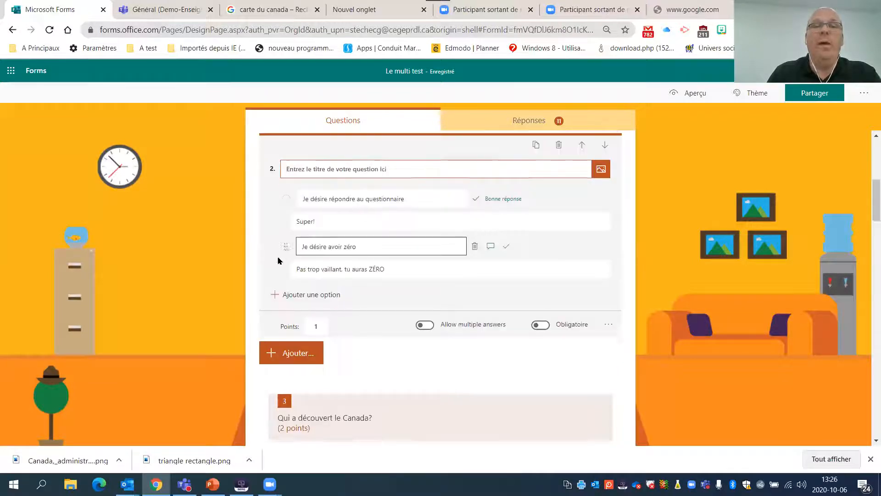
scroll(285, 262, down, 6)
click(343, 253)
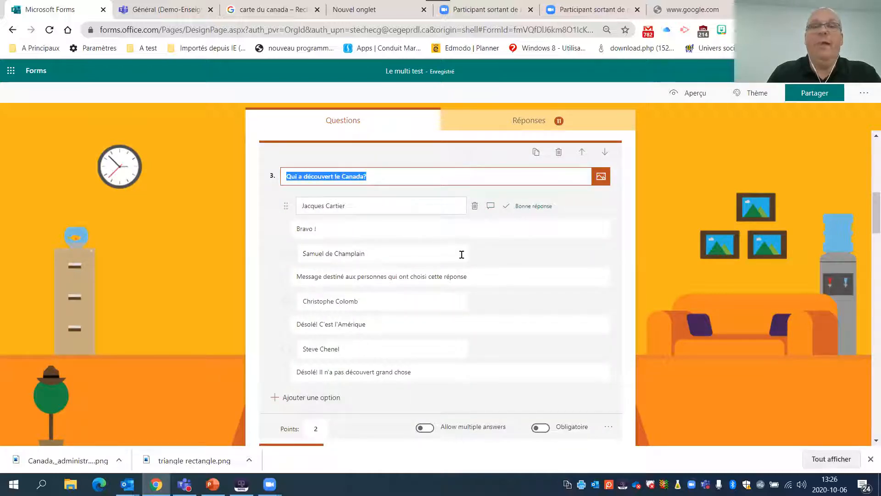
scroll(461, 254, down, 8)
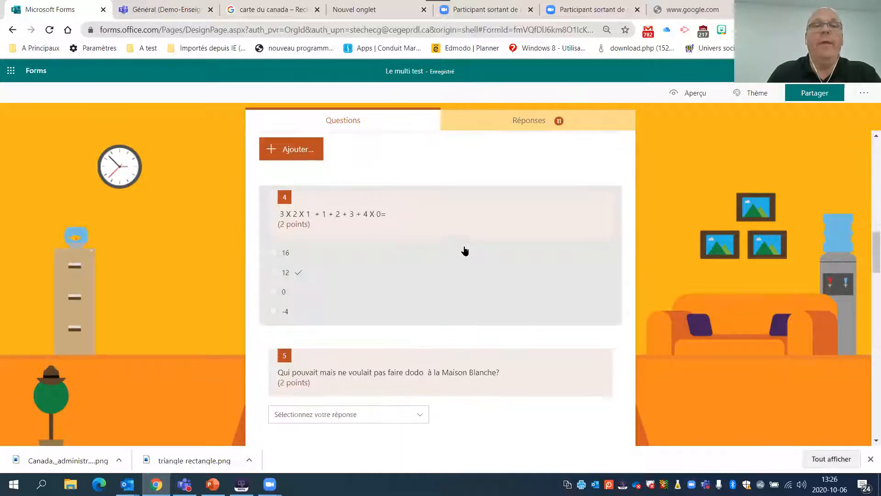
click(353, 260)
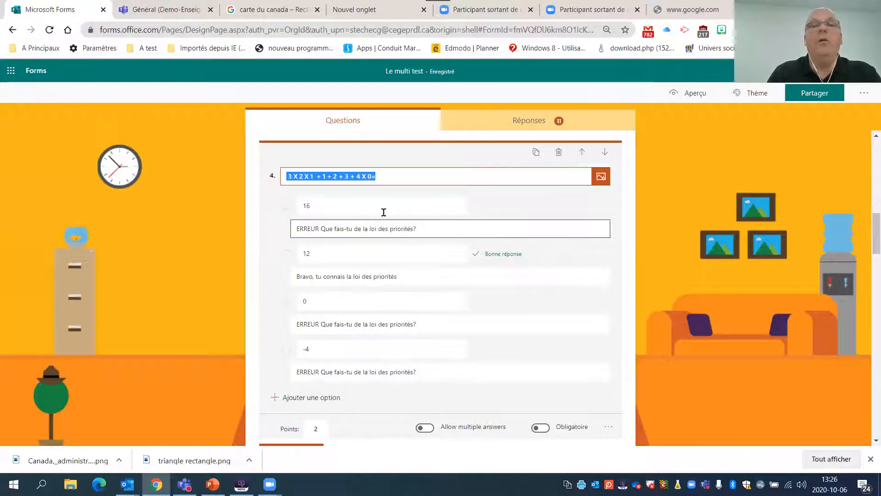
- Review the remaining questions of the quiz, including the image, Likert, ranking, math and comment questions
scroll(263, 261, down, 20)
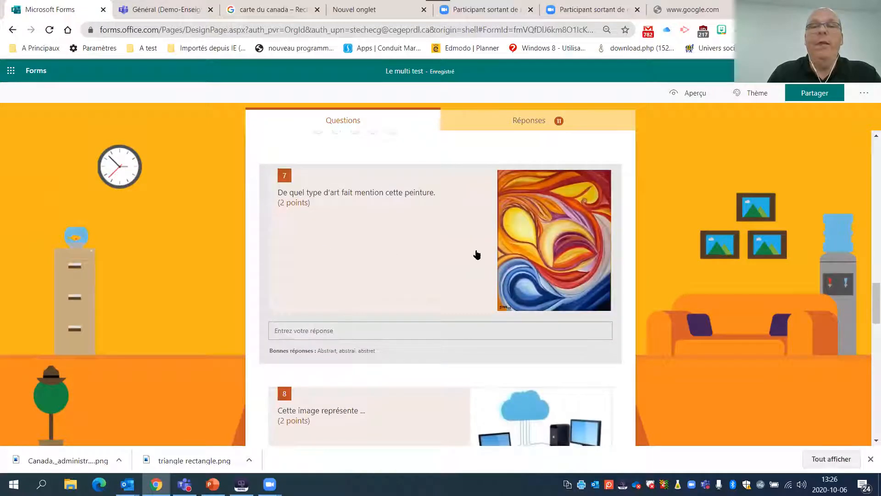
scroll(526, 229, down, 10)
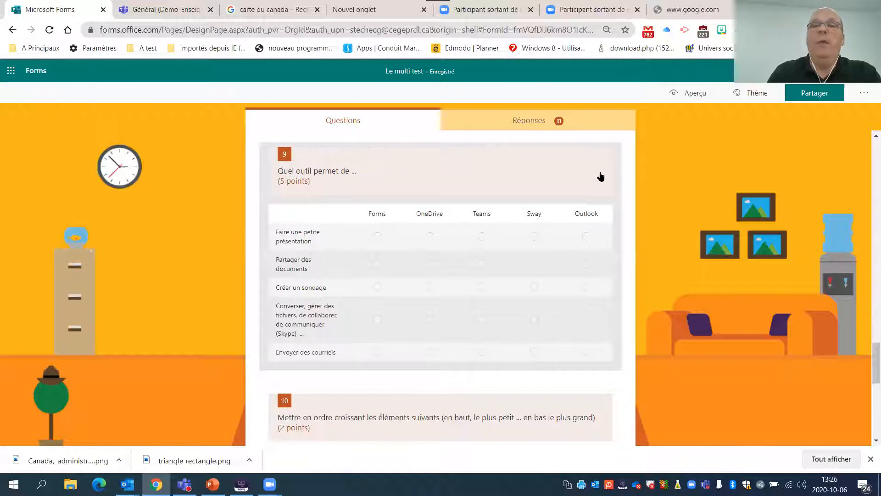
scroll(597, 180, down, 2)
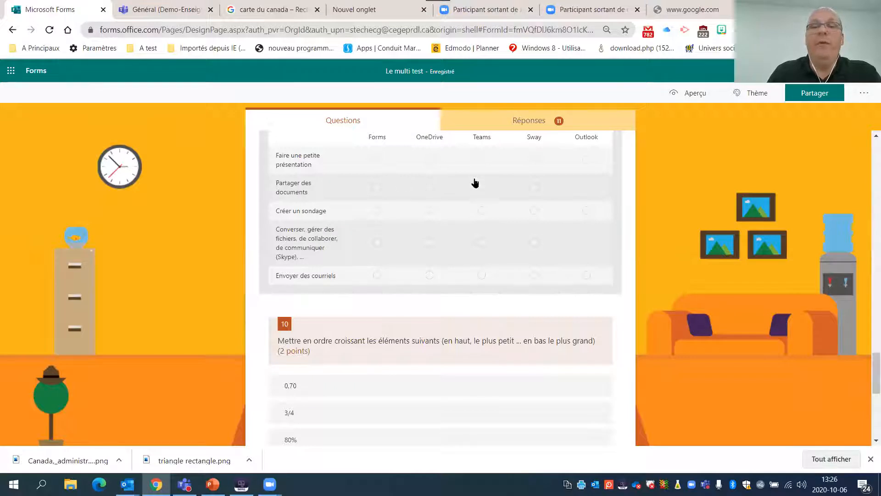
scroll(476, 183, down, 2)
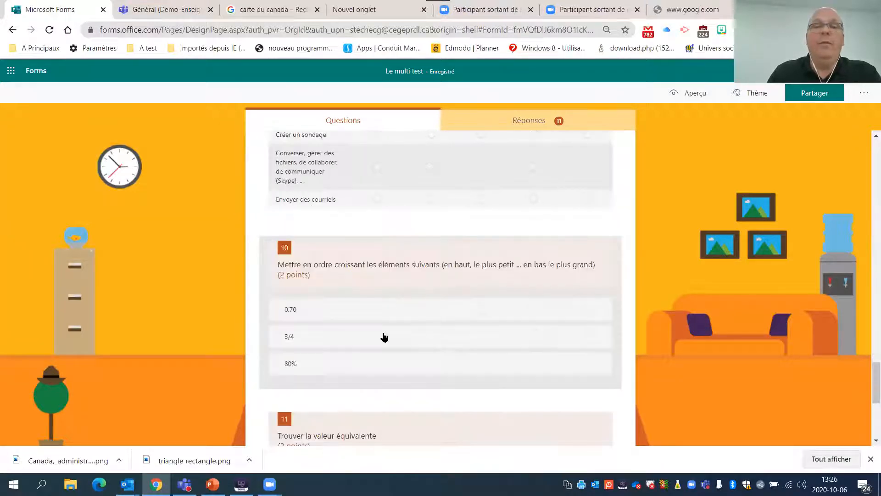
scroll(395, 317, down, 2)
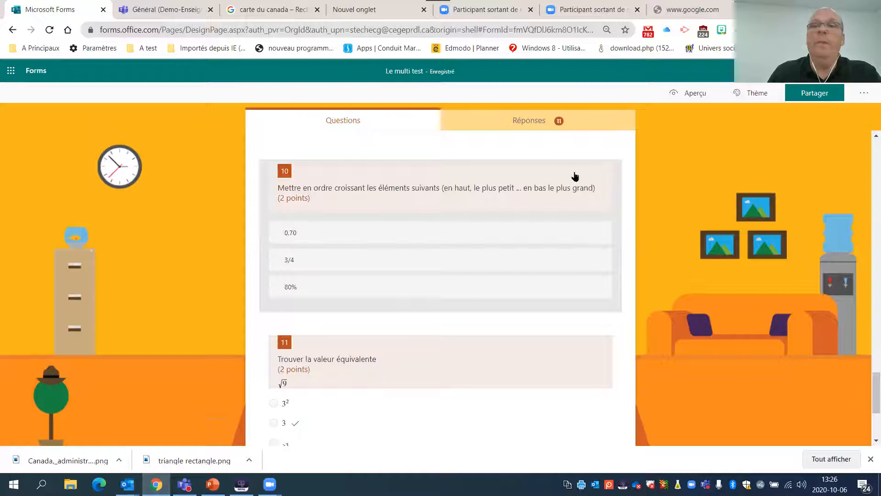
scroll(526, 205, down, 1)
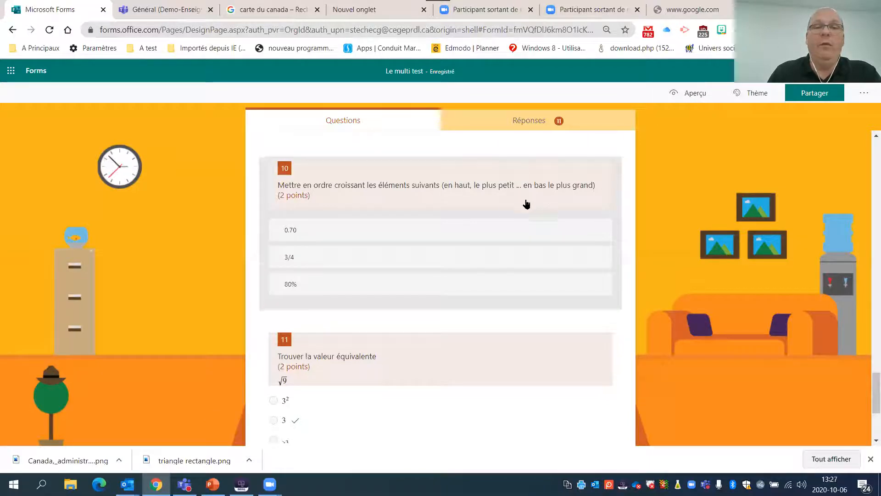
scroll(527, 205, down, 1)
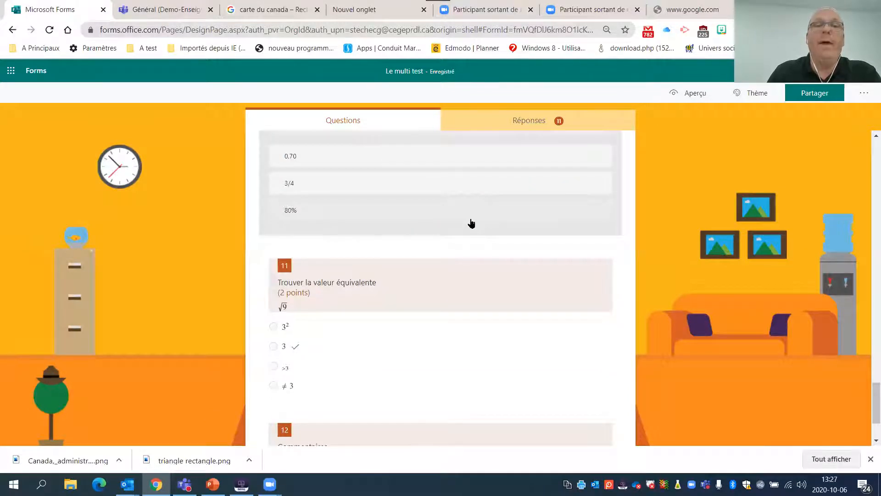
scroll(471, 223, down, 1)
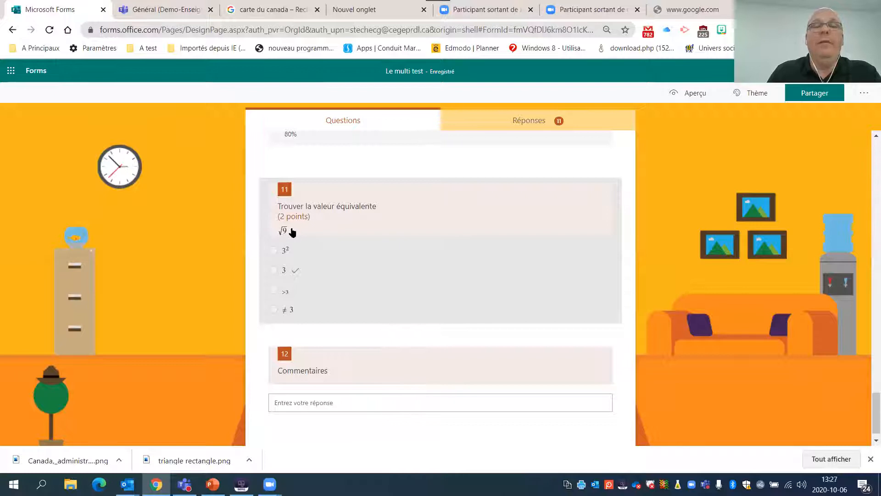
scroll(285, 227, down, 1)
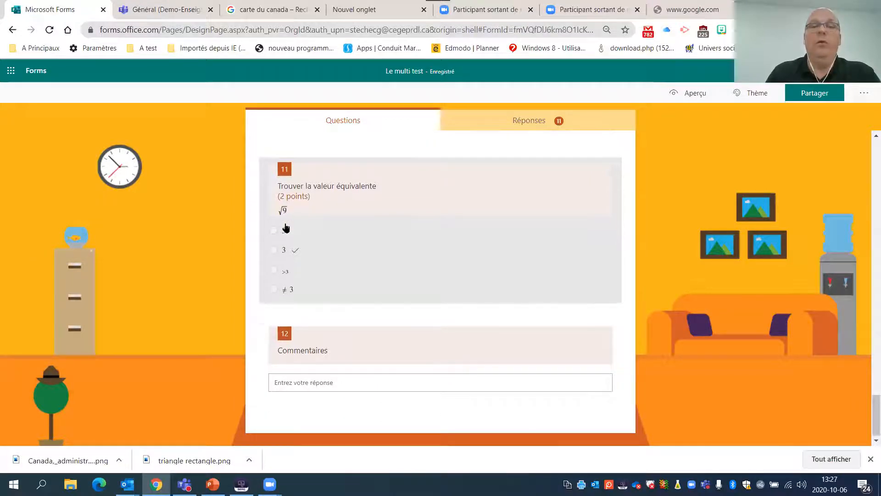
scroll(516, 247, up, 2)
scroll(515, 247, up, 20)
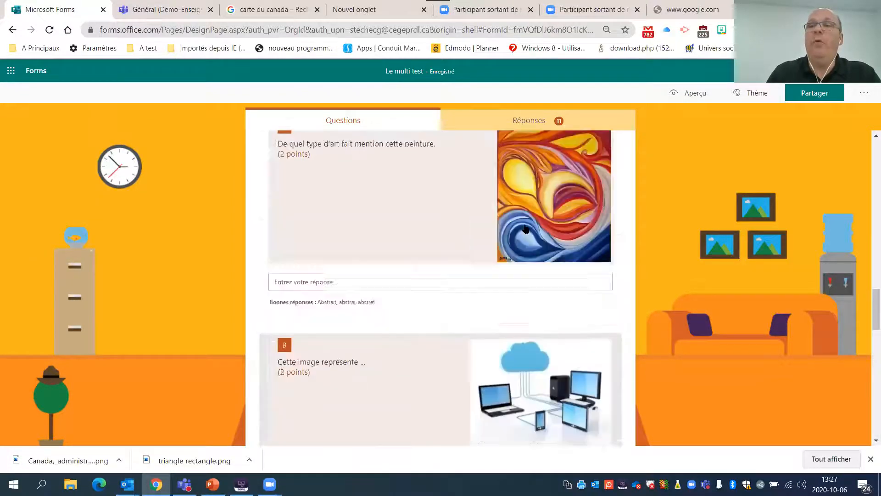
- Allow anyone with the link to respond to the quiz (Toute personne ayant le lien peut répondre) and copy its response link
click(810, 95)
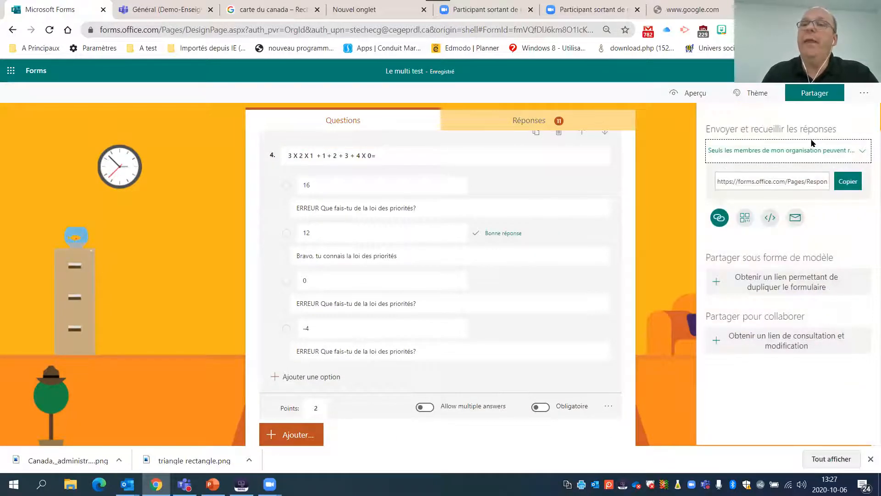
click(799, 154)
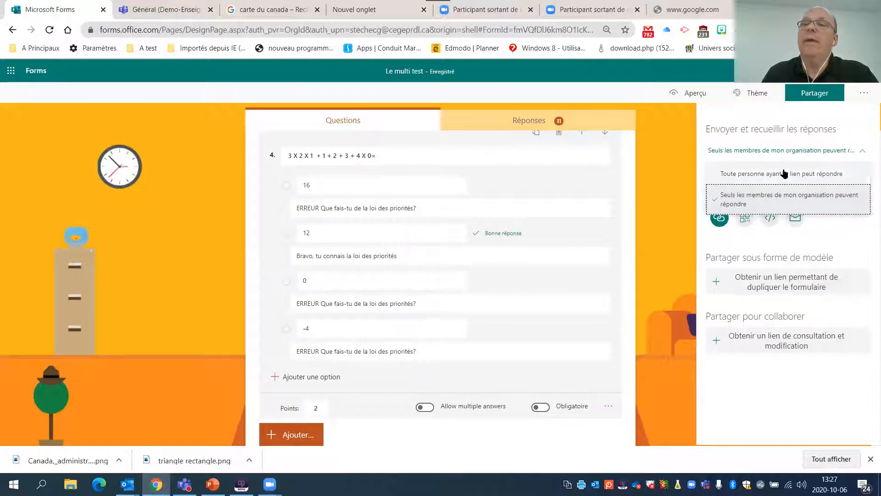
click(784, 174)
click(847, 181)
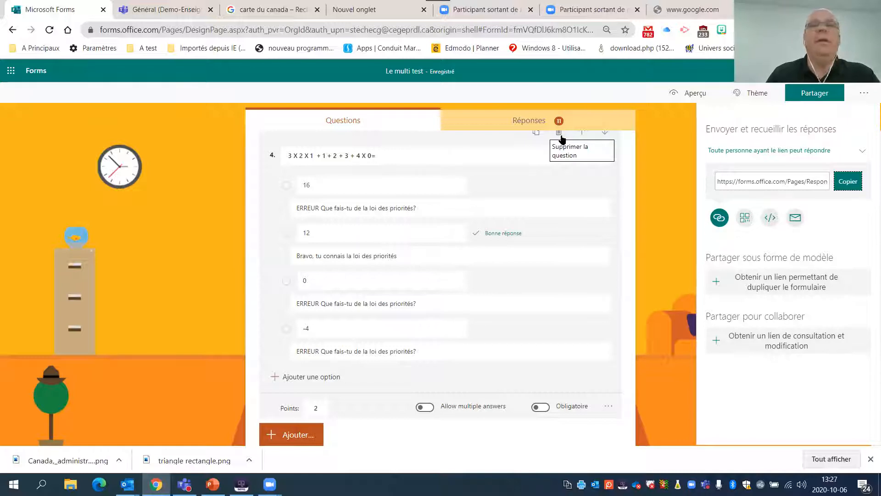
click(660, 138)
scroll(645, 153, up, 15)
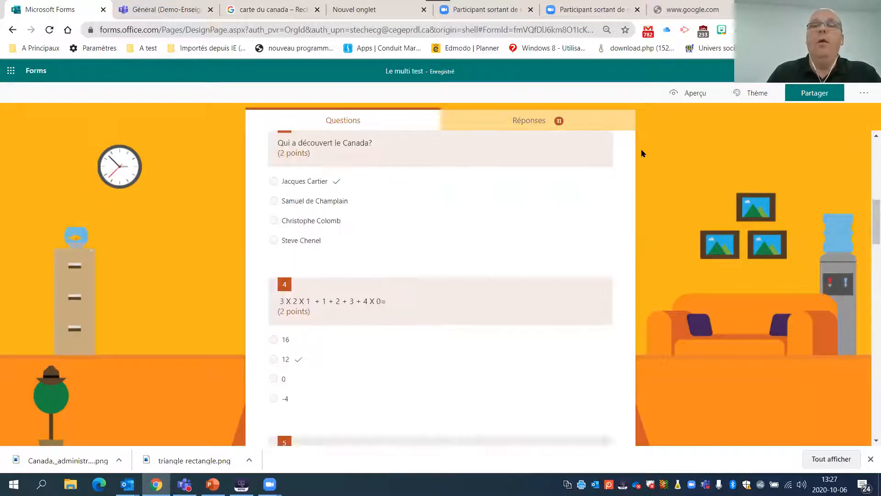
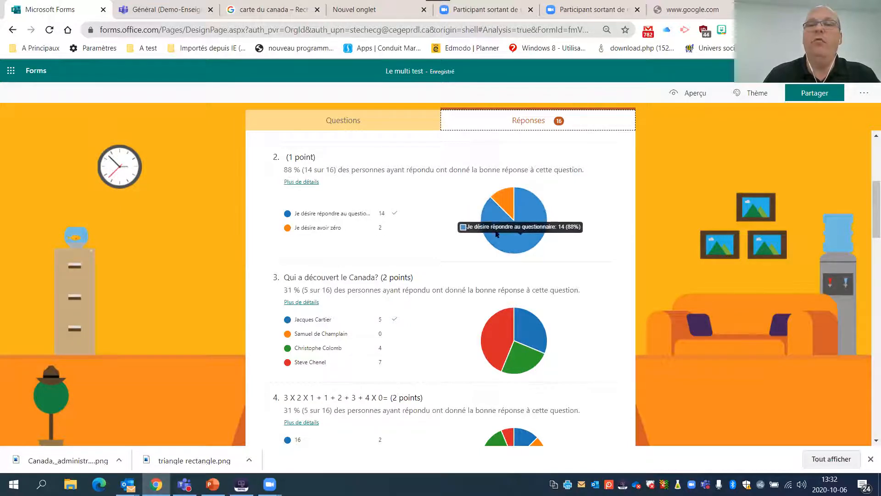
- Examine the response statistics and answer charts of "Le multi test" question by question, including the painting and image questions
scroll(205, 295, down, 3)
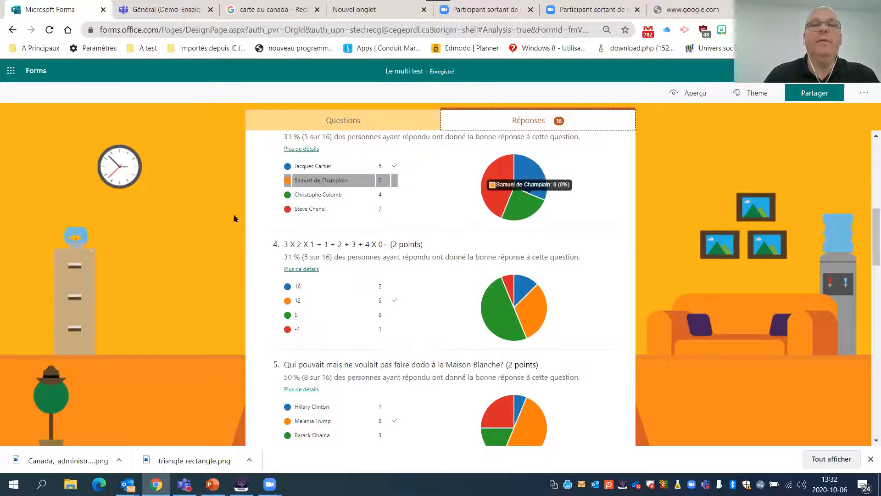
scroll(213, 239, up, 2)
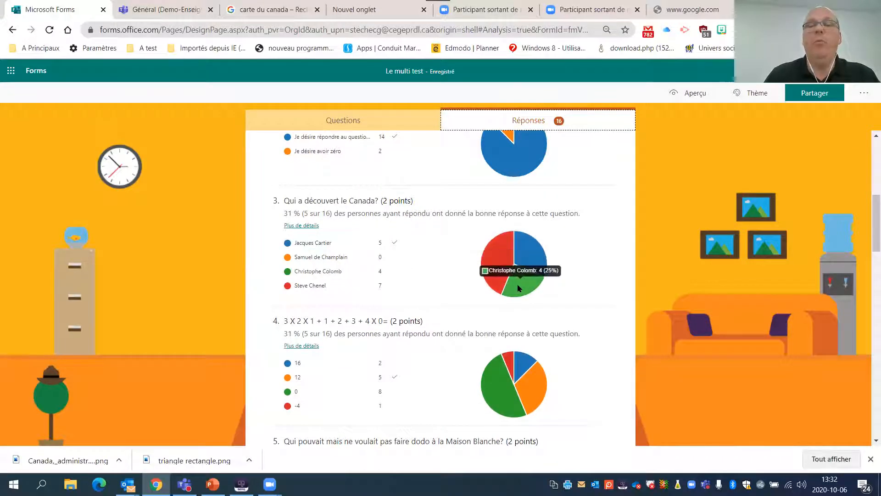
scroll(286, 317, down, 8)
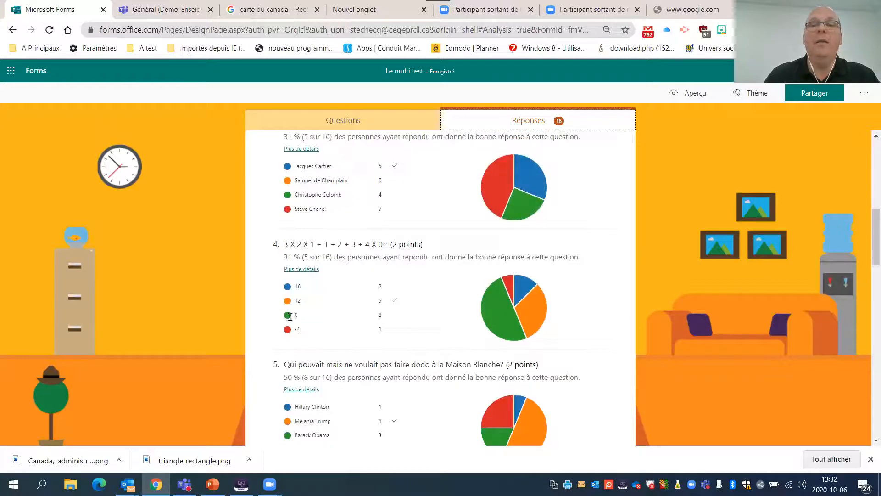
scroll(315, 316, down, 2)
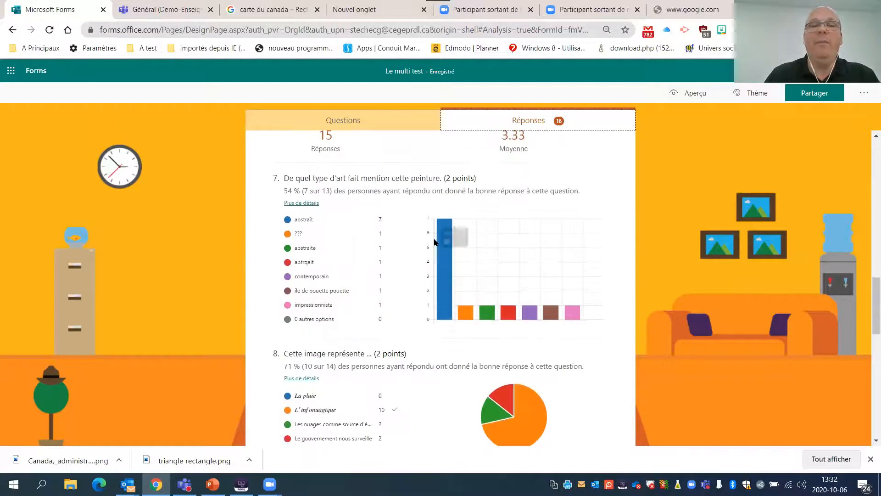
scroll(207, 296, down, 5)
scroll(207, 296, up, 15)
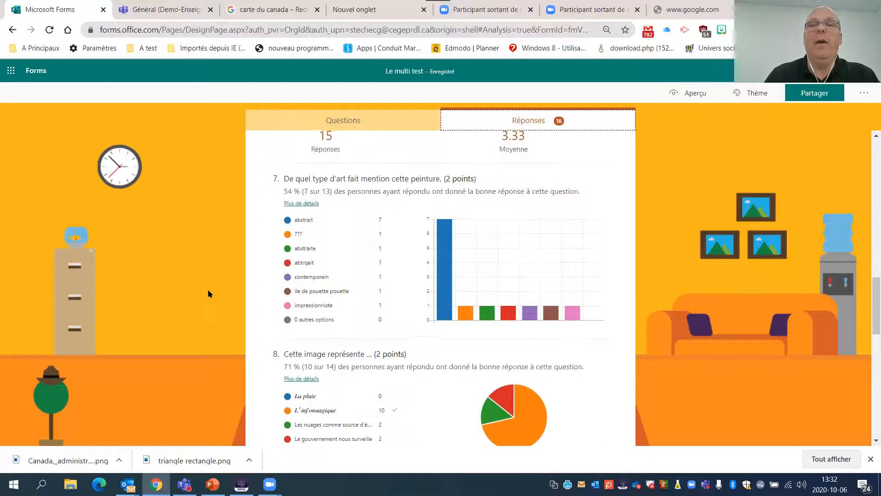
scroll(214, 291, up, 2)
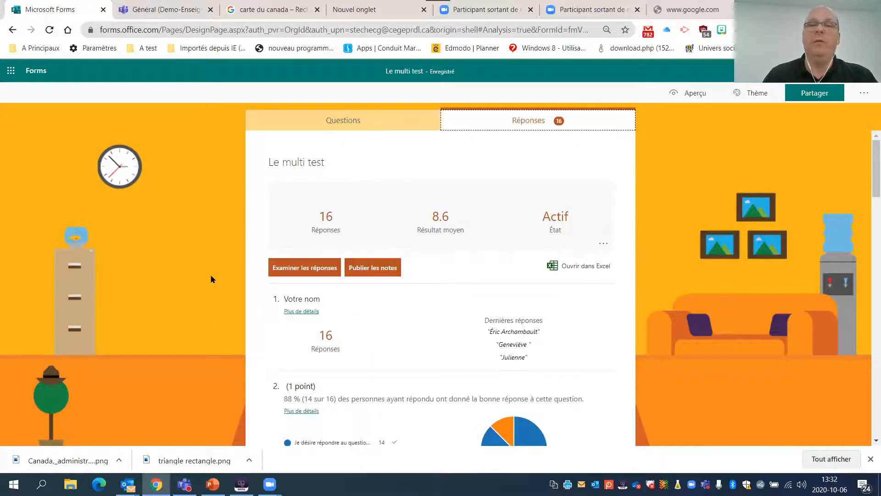
scroll(213, 280, down, 7)
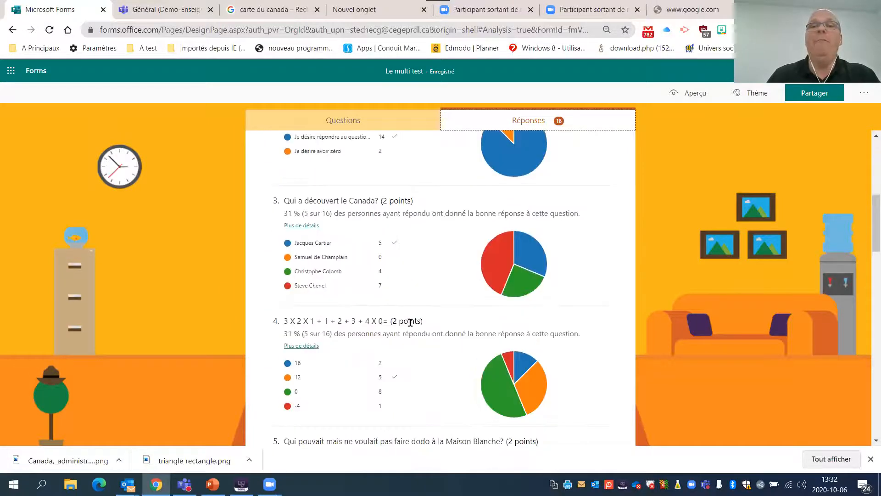
scroll(452, 341, down, 3)
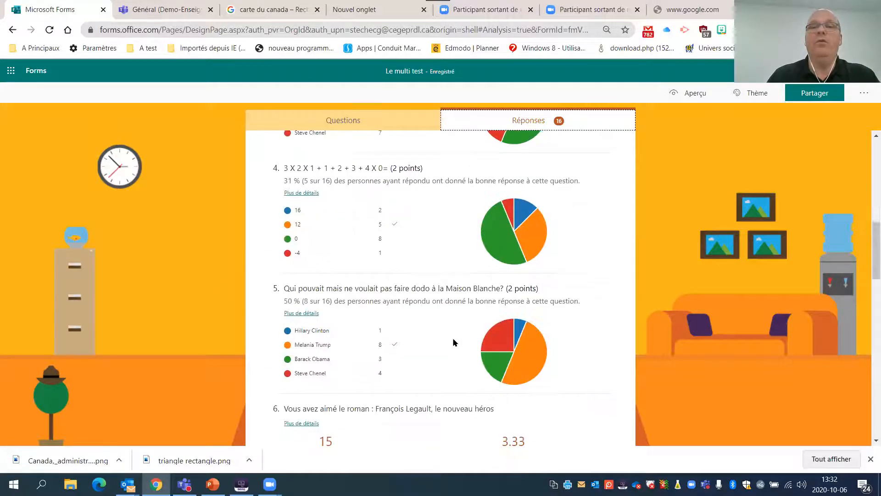
scroll(453, 340, up, 9)
scroll(450, 331, up, 2)
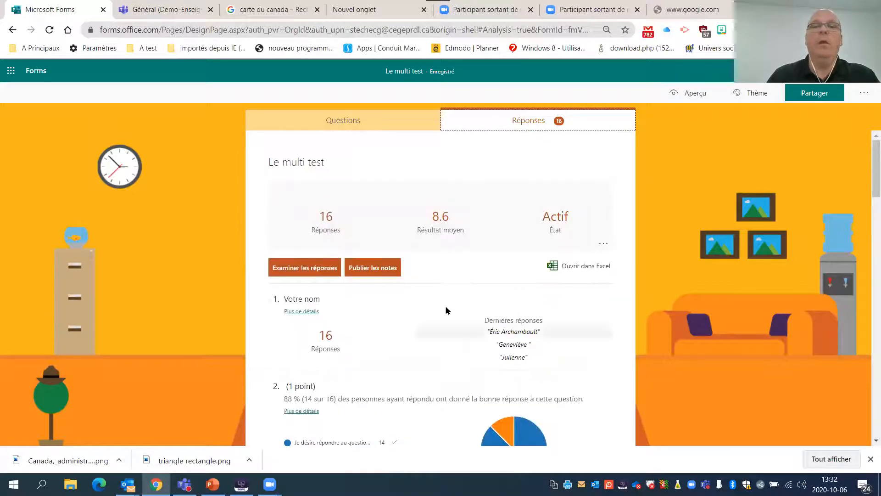
- Open the individual review of the quiz responses and select the respondent "Personne interrogée 15"
click(304, 272)
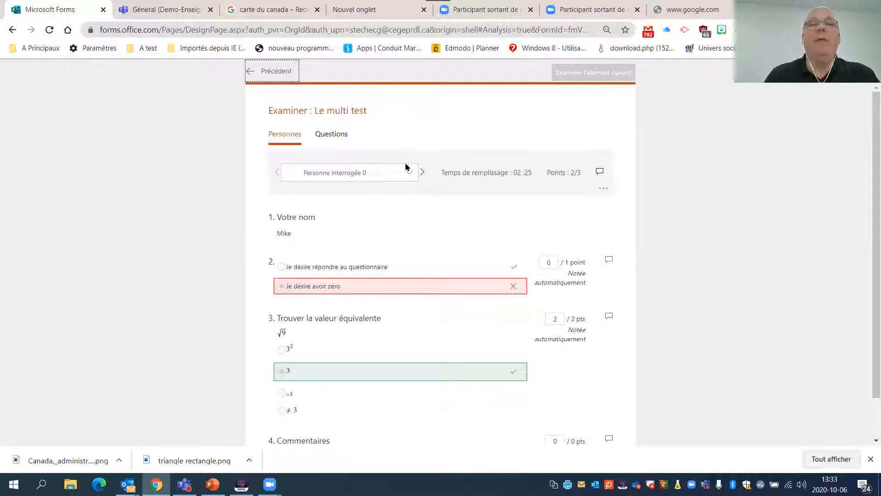
click(393, 175)
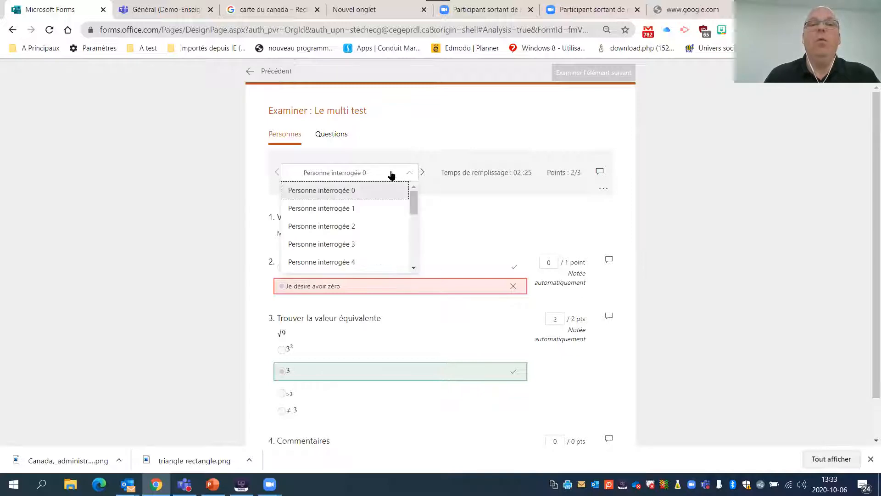
drag(413, 201, 415, 269)
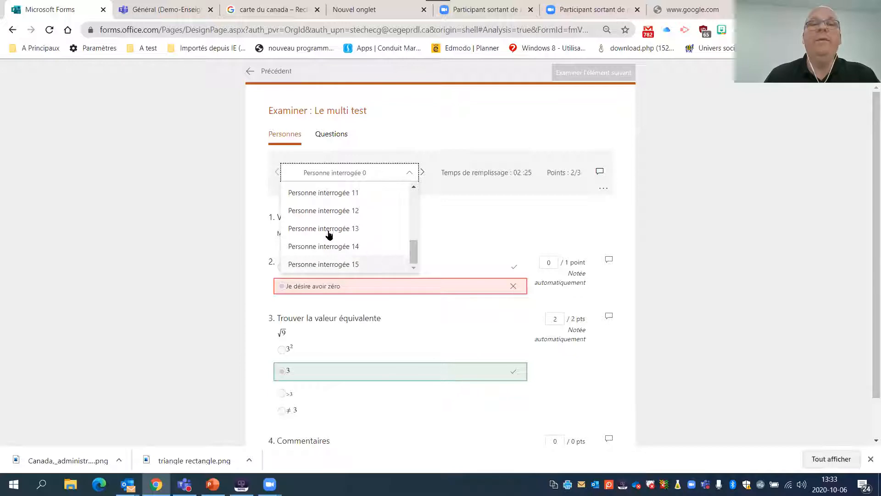
click(316, 264)
- Override the automatic grading for Personne interrogée 15, giving 1 point each for question 4 and question 3
scroll(269, 185, down, 2)
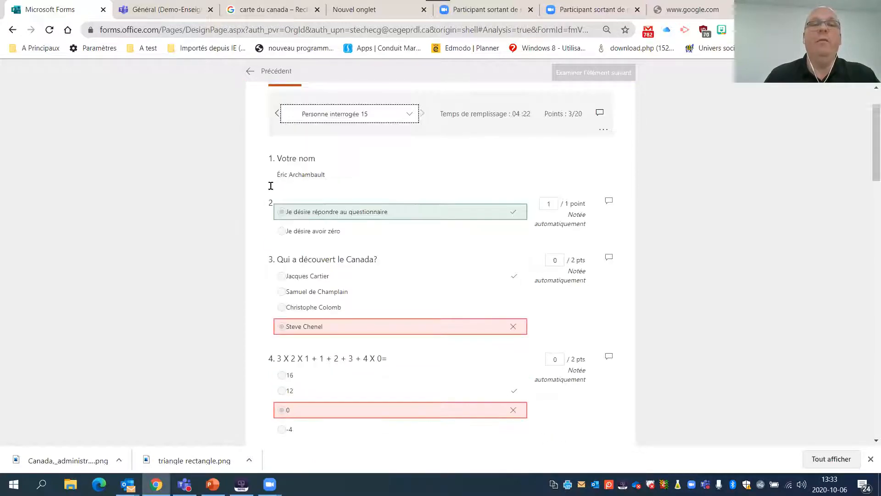
scroll(260, 152, down, 2)
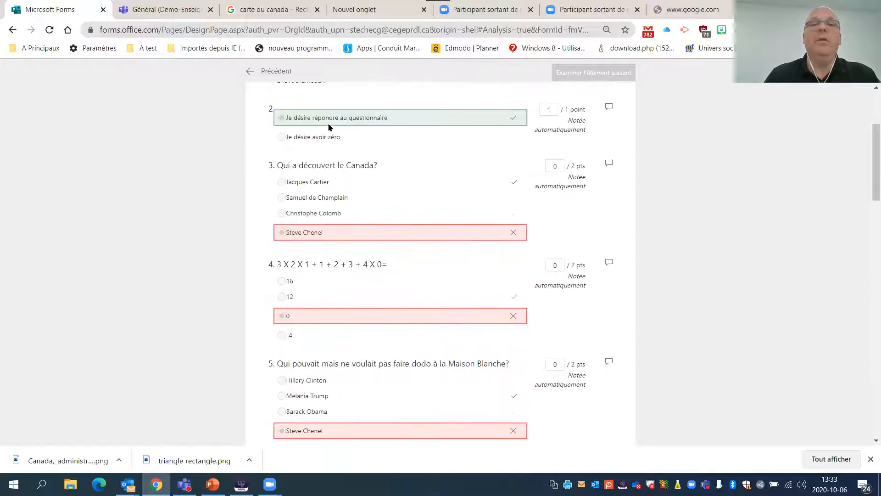
scroll(294, 190, up, 2)
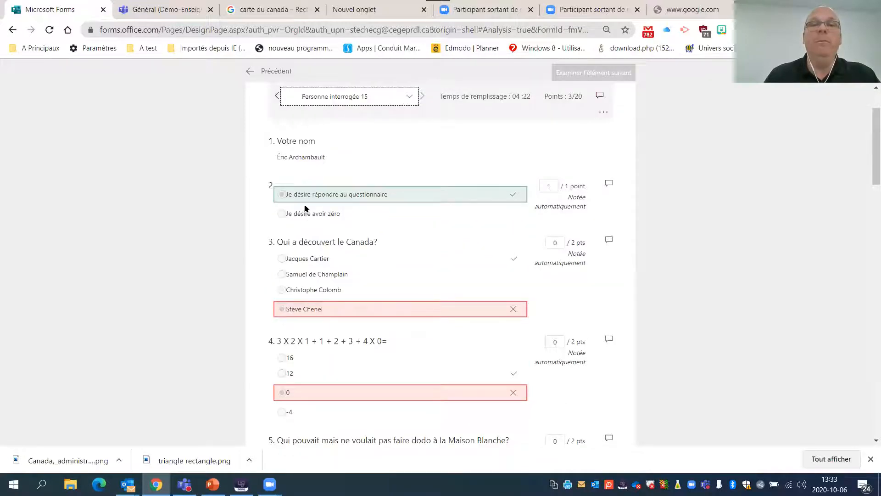
scroll(418, 185, down, 2)
scroll(404, 181, up, 2)
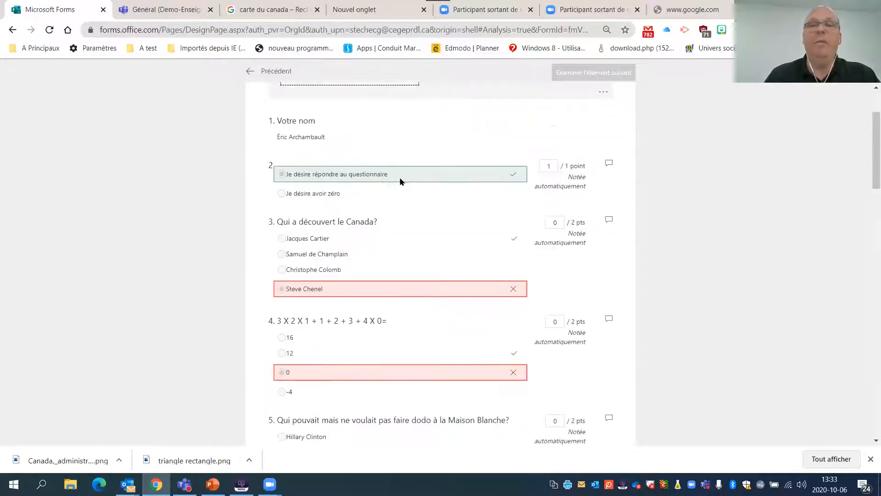
scroll(446, 233, down, 2)
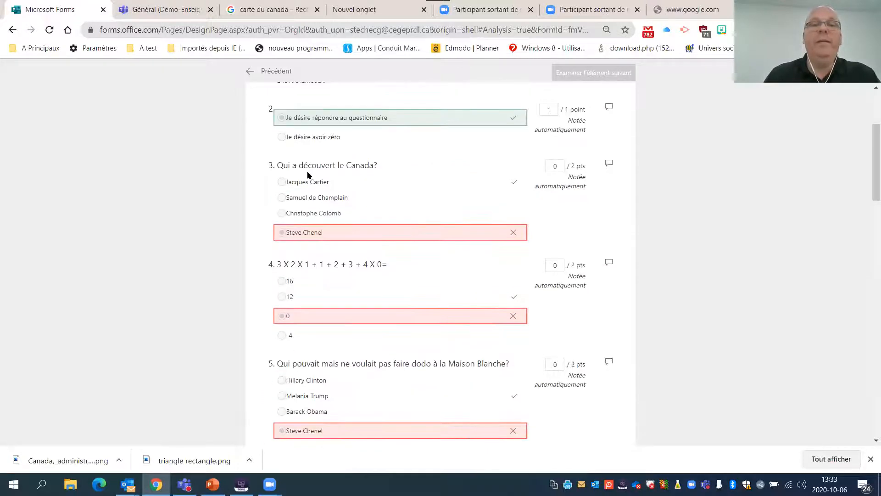
click(592, 263)
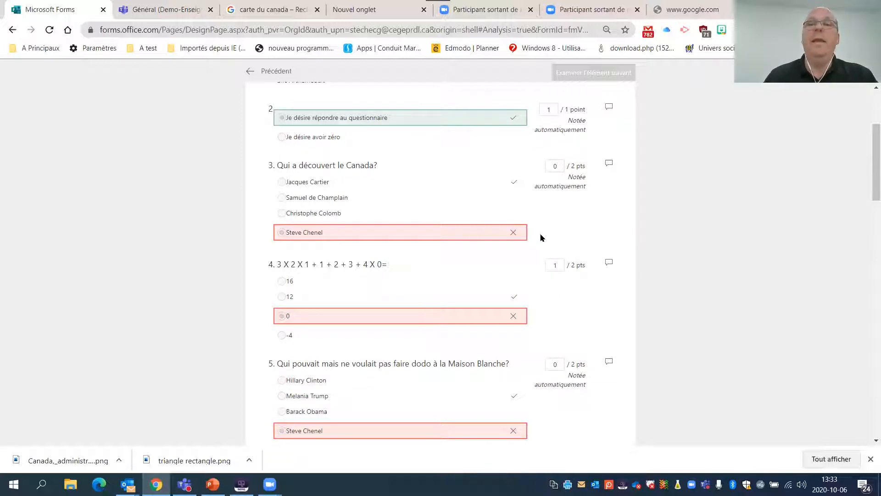
click(556, 163)
key(BackSpace)
text(1)
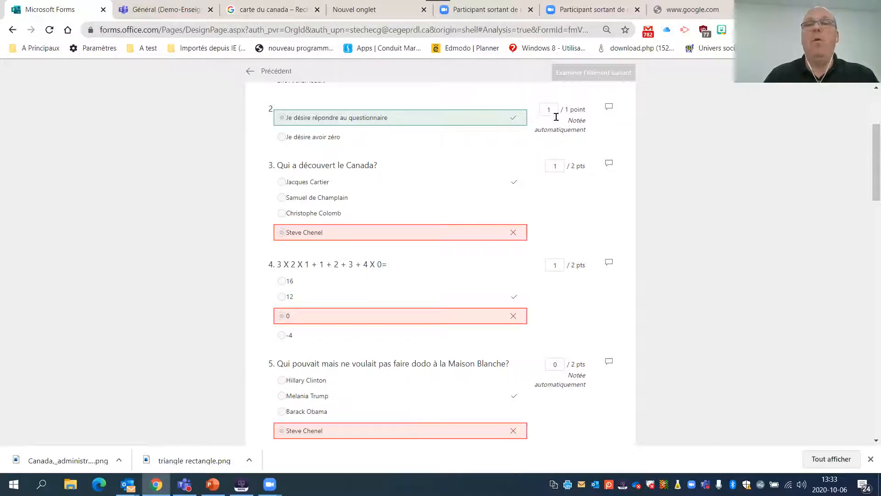
- Add the feedback comment "Attention éudie plus" to this respondent's answer to question 4
scroll(547, 222, down, 3)
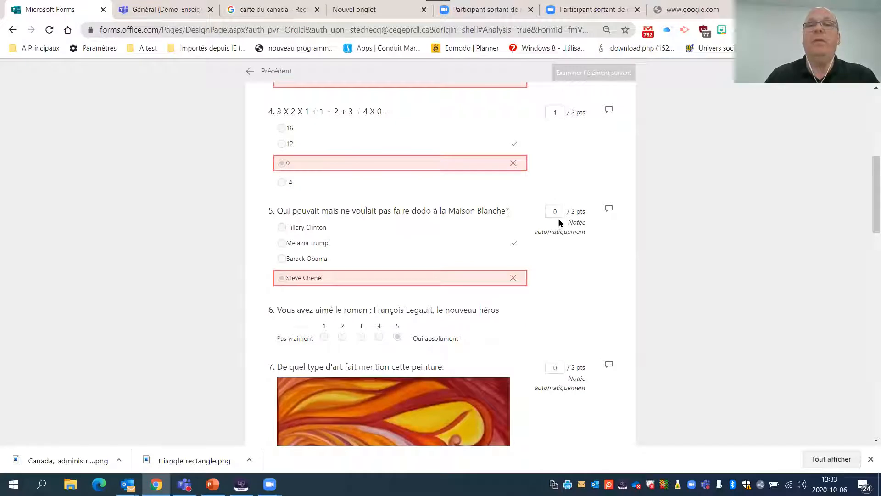
scroll(560, 226, up, 3)
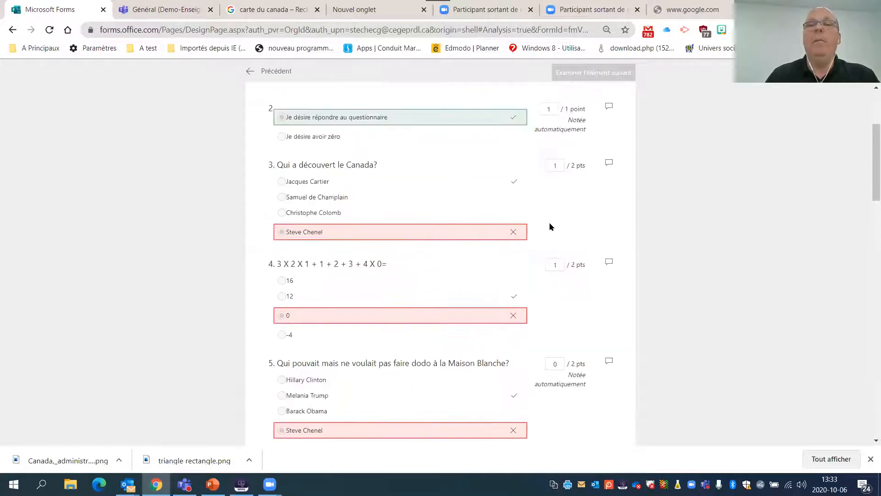
scroll(596, 168, up, 2)
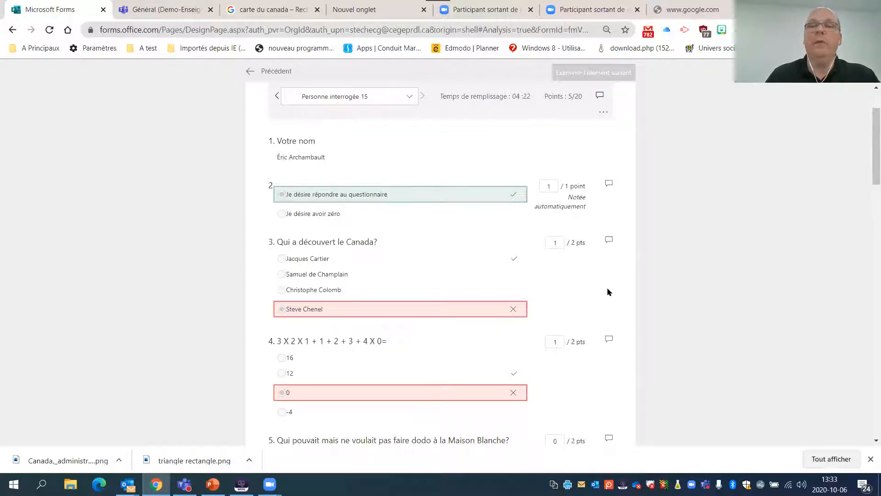
scroll(478, 339, down, 2)
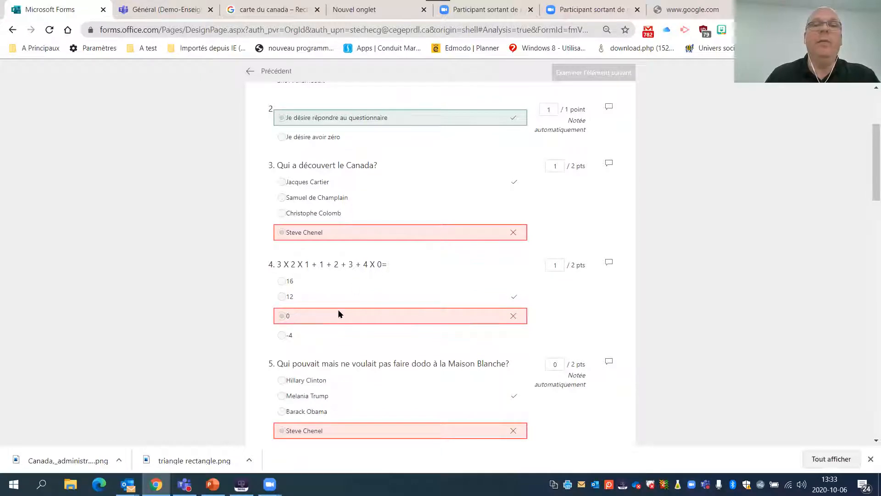
click(607, 264)
text(Attention éu)
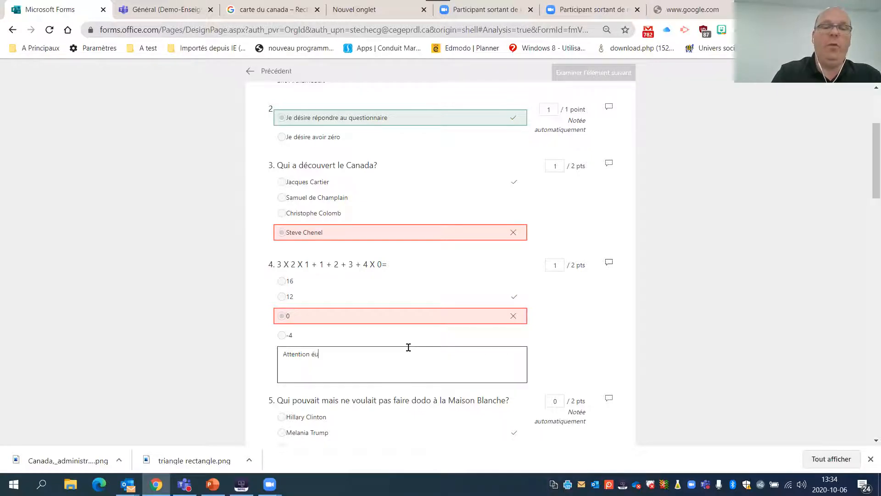
click(609, 325)
- Review this respondent's answers to questions 5 through 9 and set the score of question 9, "Quel outil permet de ...", to 3 points
scroll(577, 311, down, 5)
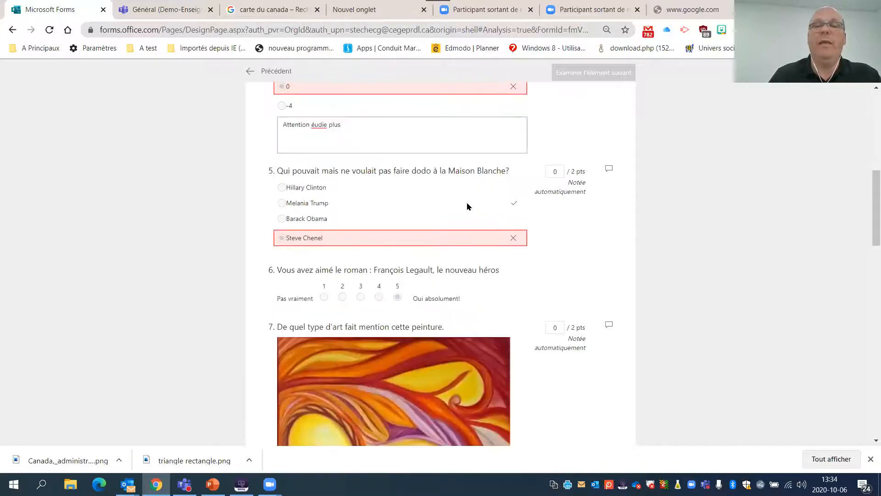
scroll(467, 206, down, 3)
scroll(455, 198, down, 2)
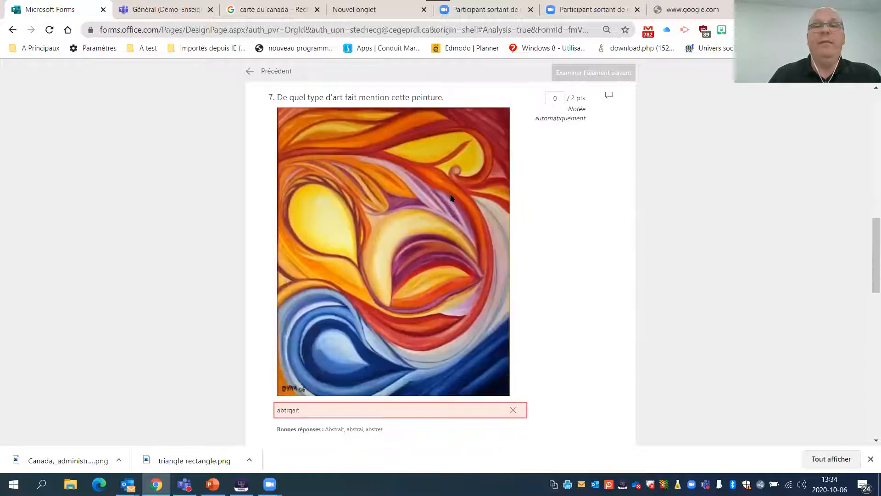
scroll(353, 266, down, 5)
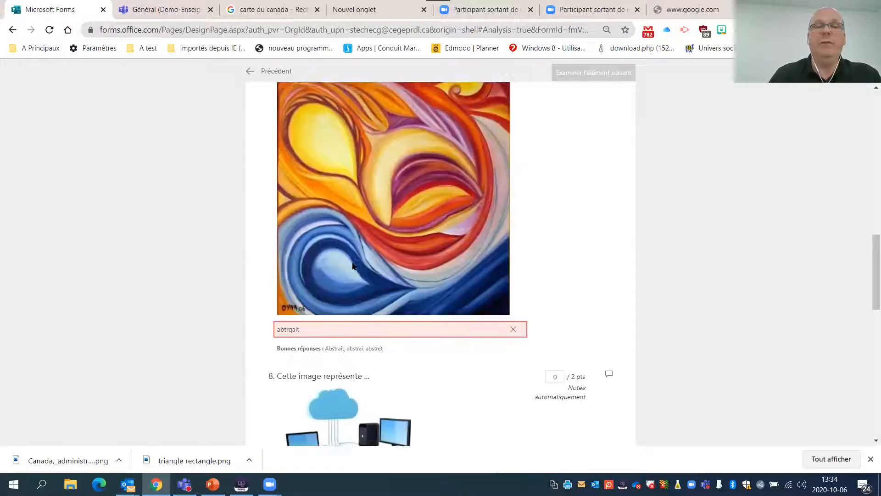
scroll(358, 269, up, 7)
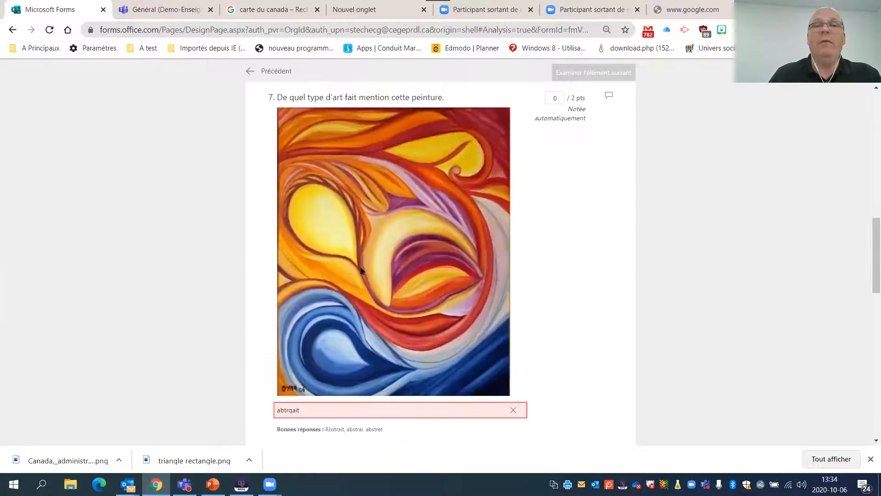
scroll(362, 274, down, 2)
scroll(362, 273, down, 15)
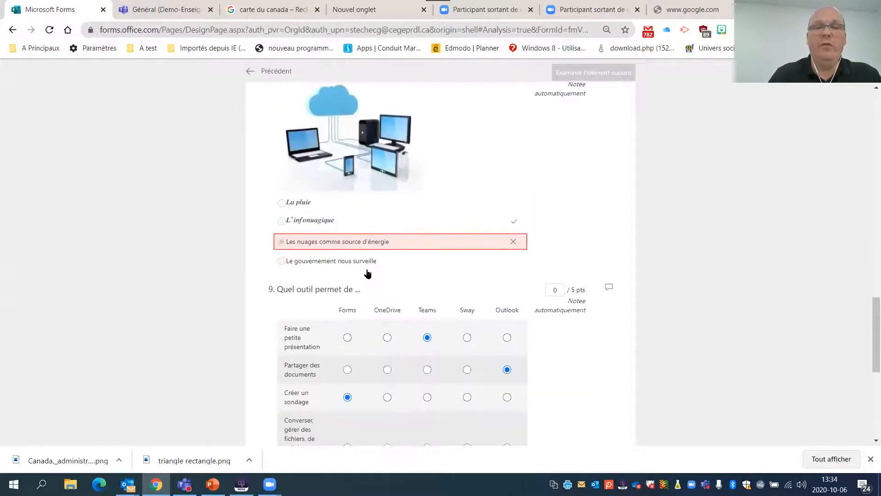
scroll(371, 275, up, 7)
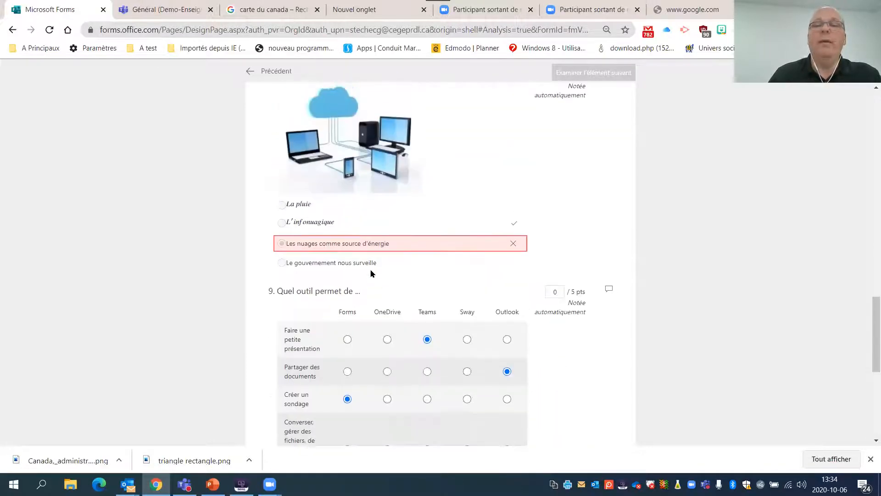
scroll(427, 236, down, 3)
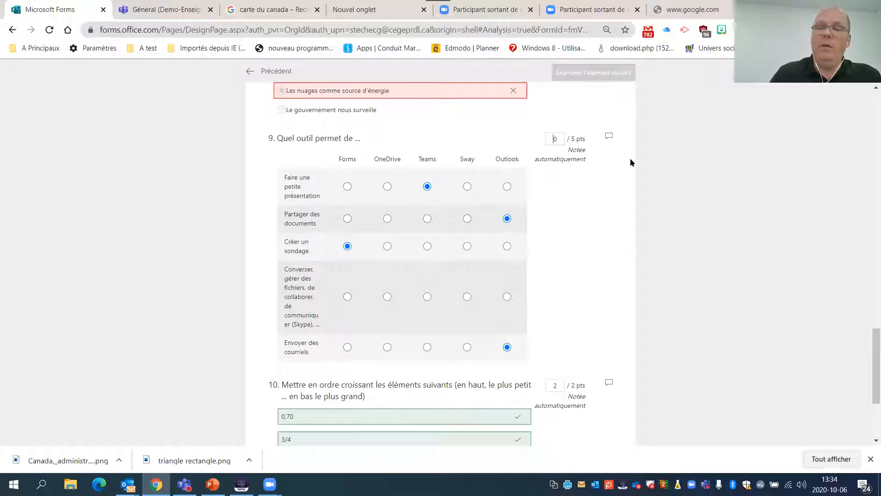
key(BackSpace)
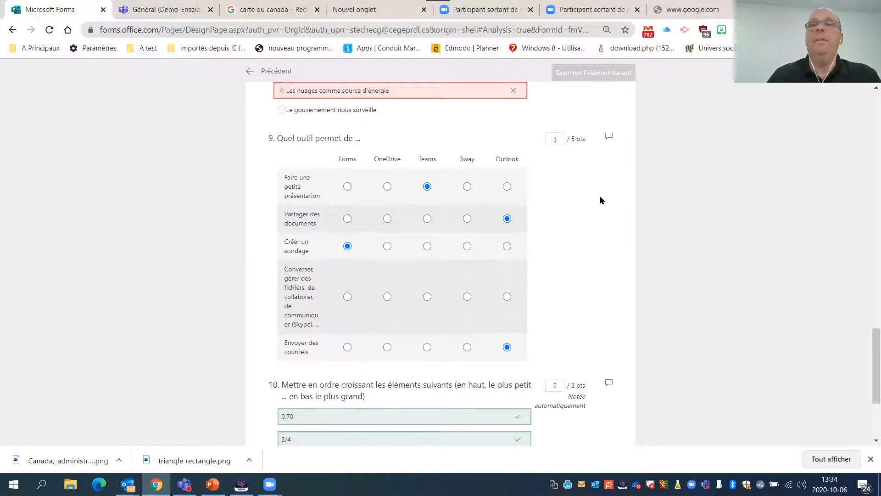
- Check the respondent's updated total score and go to the previous respondent, Personne interrogée 14
scroll(599, 205, down, 4)
scroll(592, 220, up, 5)
scroll(591, 220, up, 10)
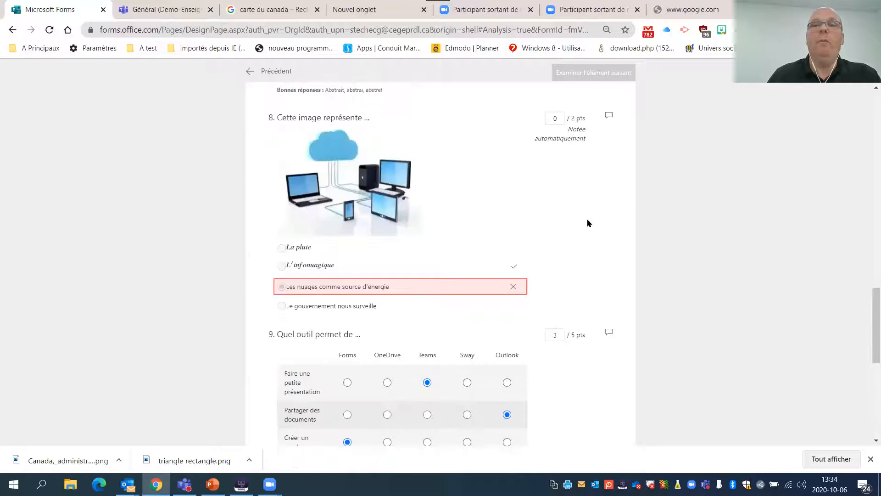
scroll(585, 224, up, 10)
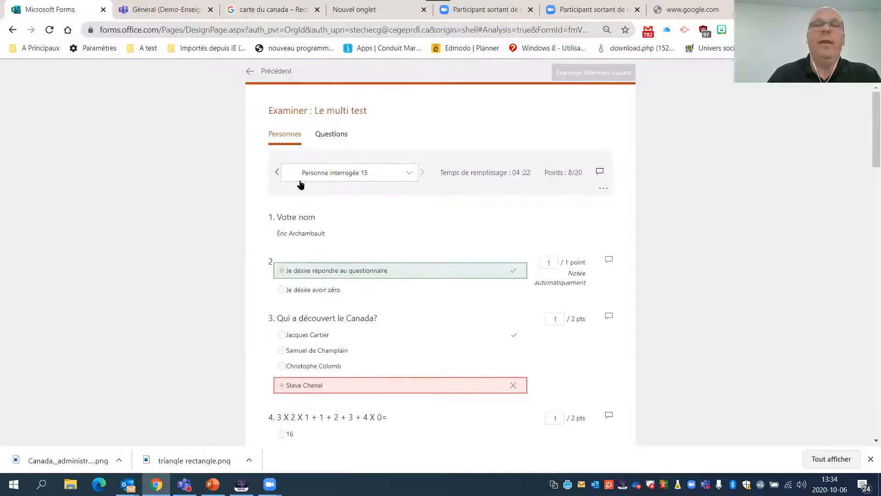
click(277, 172)
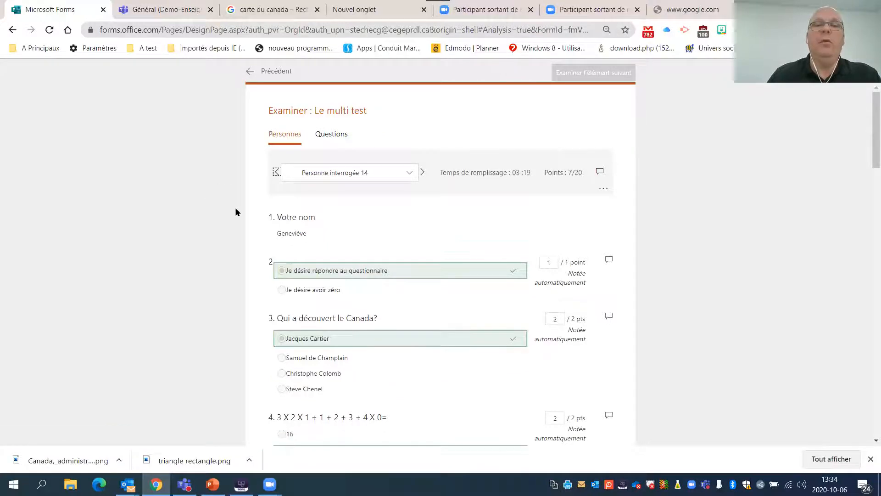
- Review the answers of Personne interrogée 14, set the score of question 9, "Quel outil permet de ...", to 3 points and check the total
scroll(276, 214, down, 4)
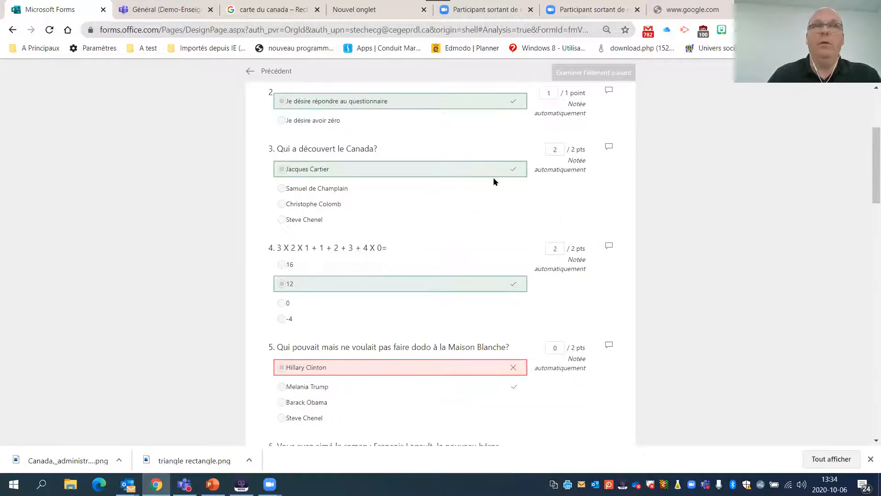
scroll(394, 206, down, 3)
scroll(399, 224, down, 6)
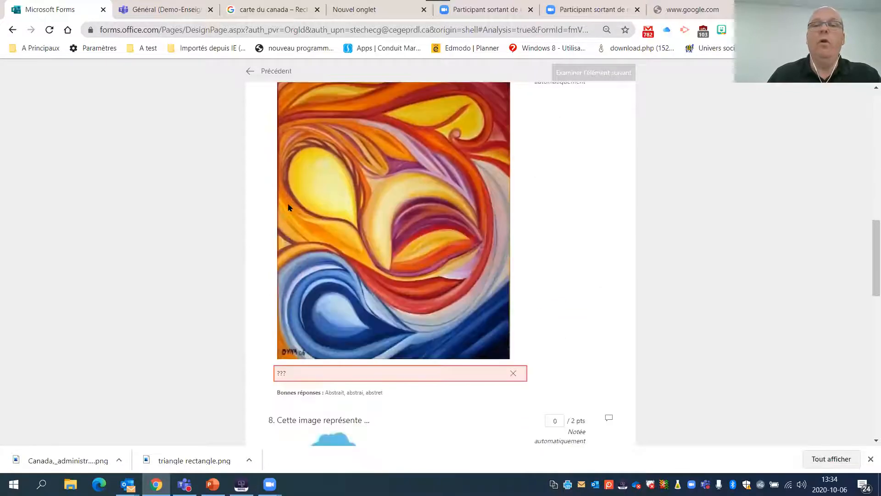
scroll(290, 207, down, 11)
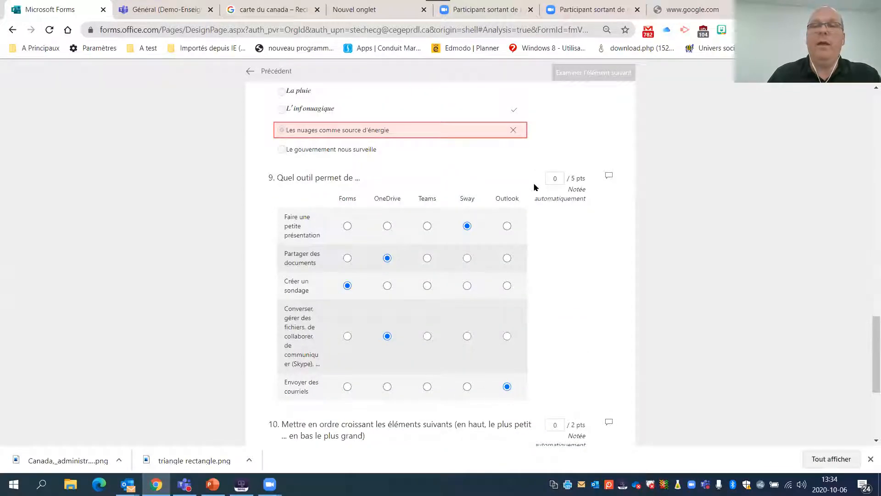
key(BackSpace)
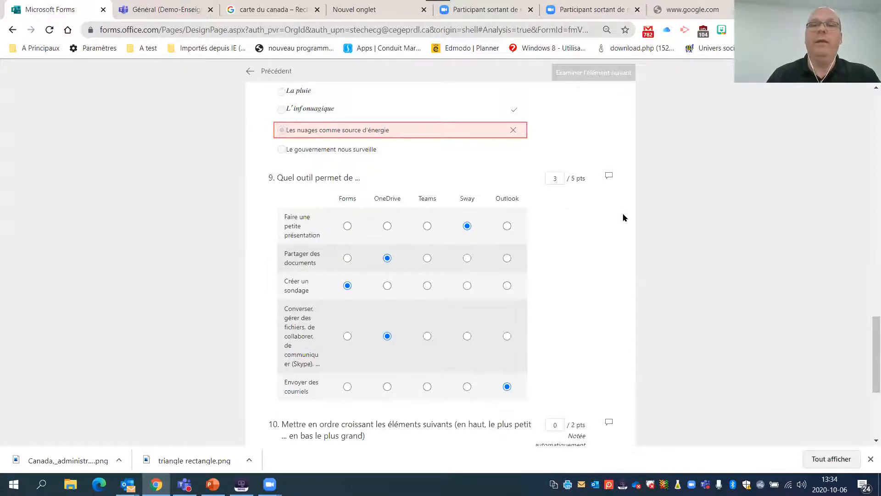
scroll(594, 248, down, 5)
scroll(594, 270, up, 15)
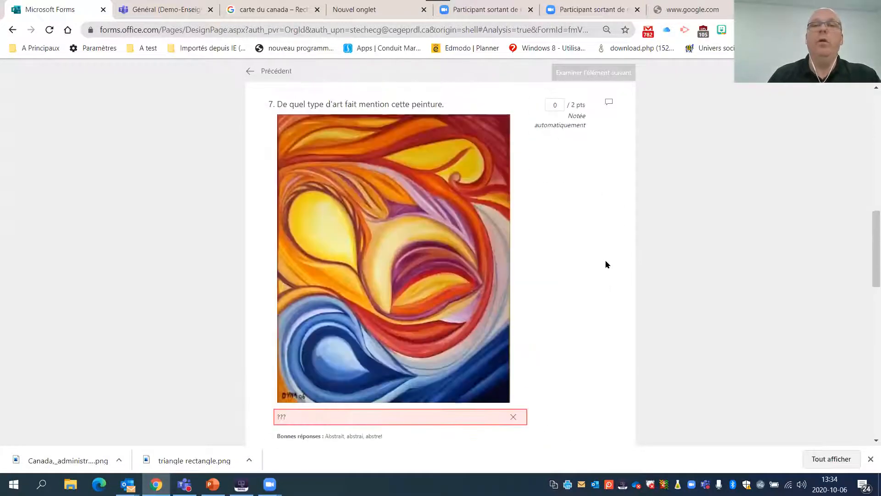
scroll(611, 257, up, 15)
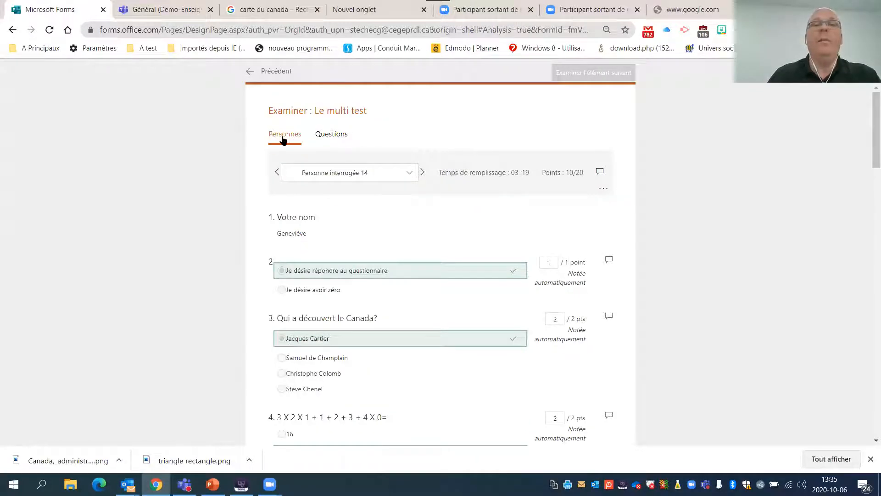
- View the responses by question and look at the response details for the first name listed under "Votre nom"
click(328, 136)
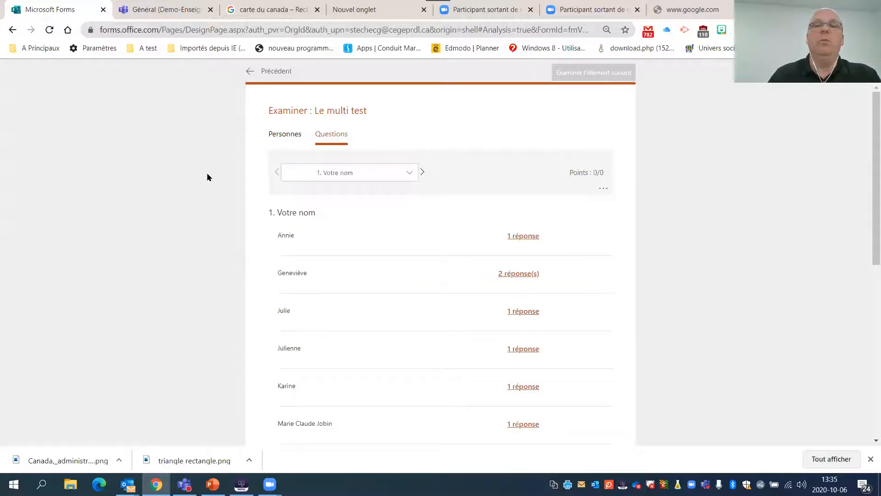
scroll(219, 181, down, 3)
scroll(221, 182, up, 3)
click(520, 238)
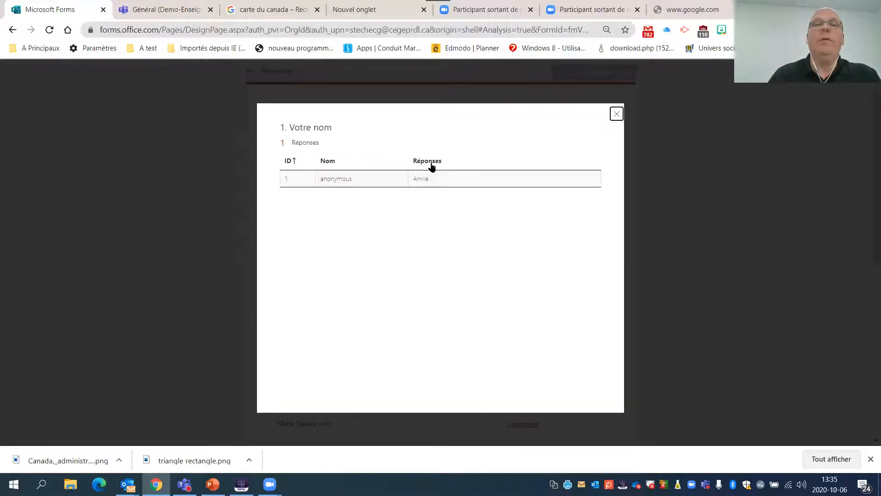
click(617, 115)
- Return to the per-person review and inspect the available actions for the response of Personne interrogée 0
click(284, 136)
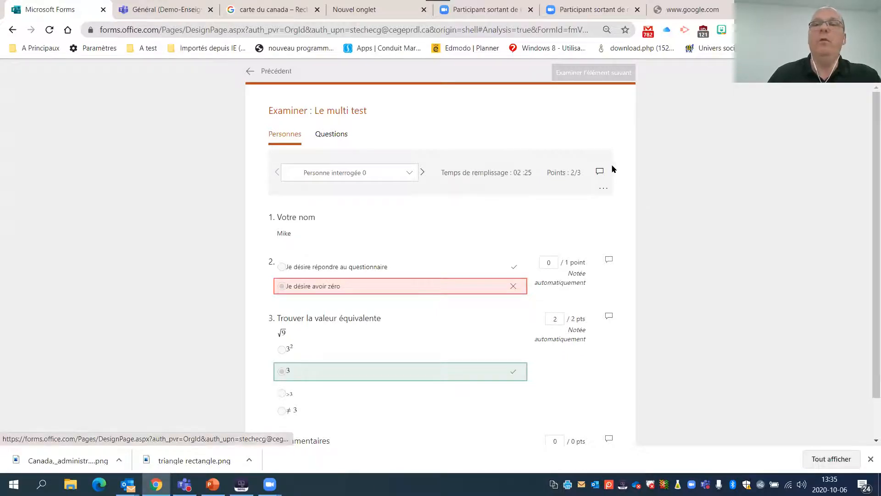
click(607, 195)
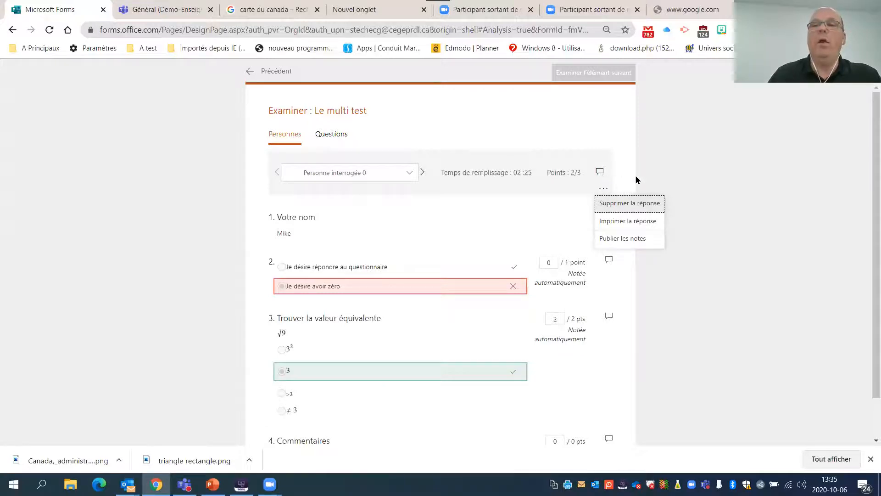
click(611, 176)
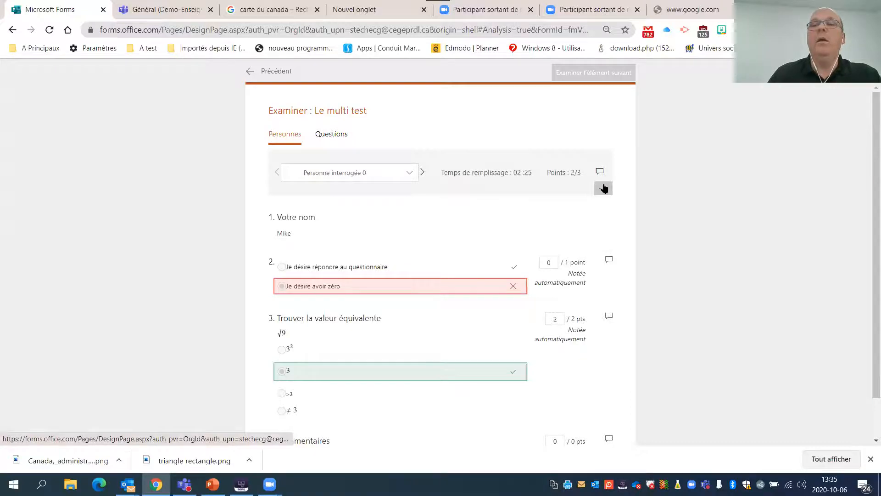
click(603, 187)
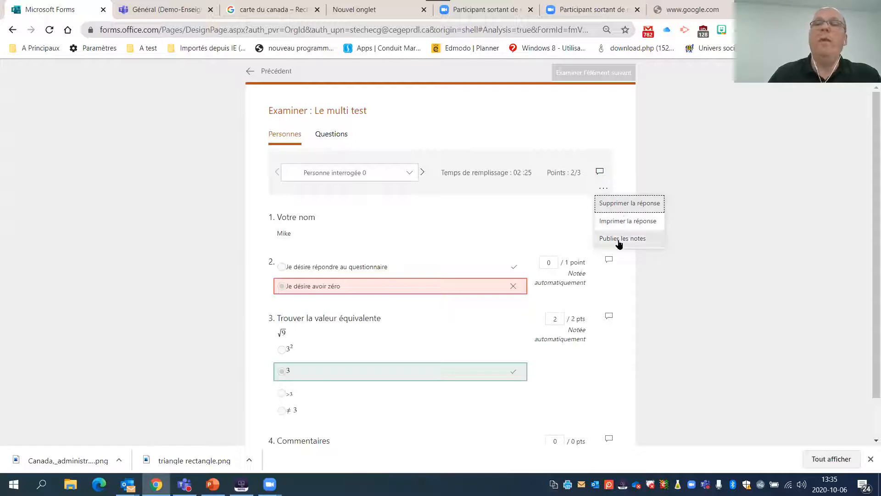
click(699, 232)
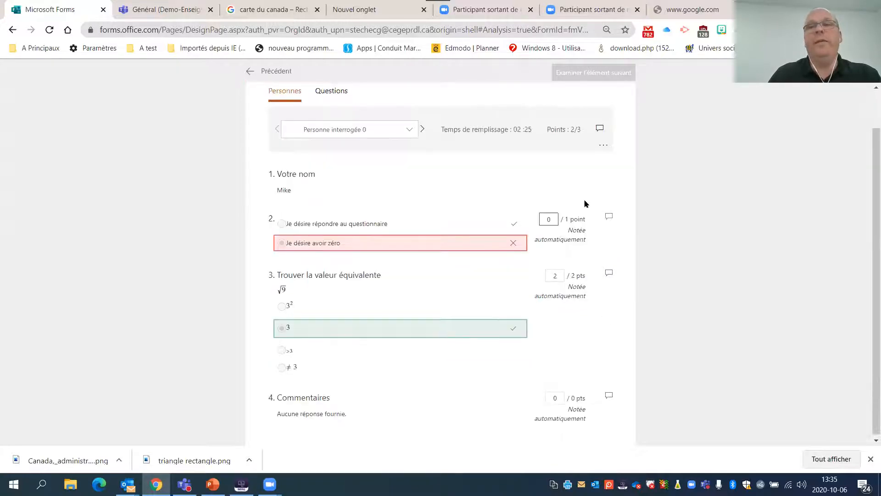
click(603, 187)
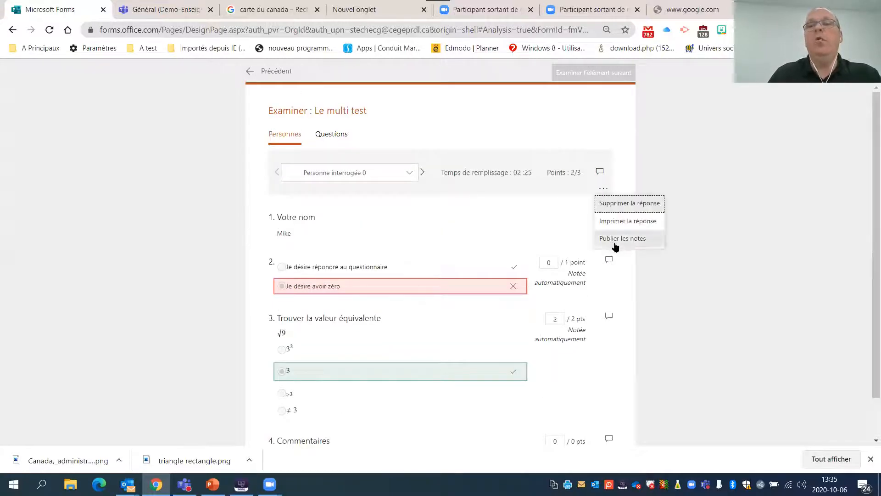
click(707, 247)
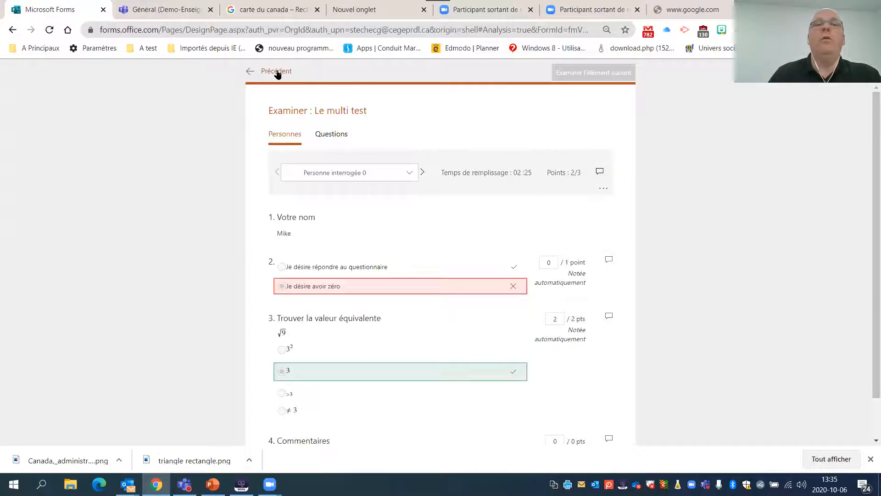
- Leave the per-person review and return to the response summary of "Le multi test"
click(272, 74)
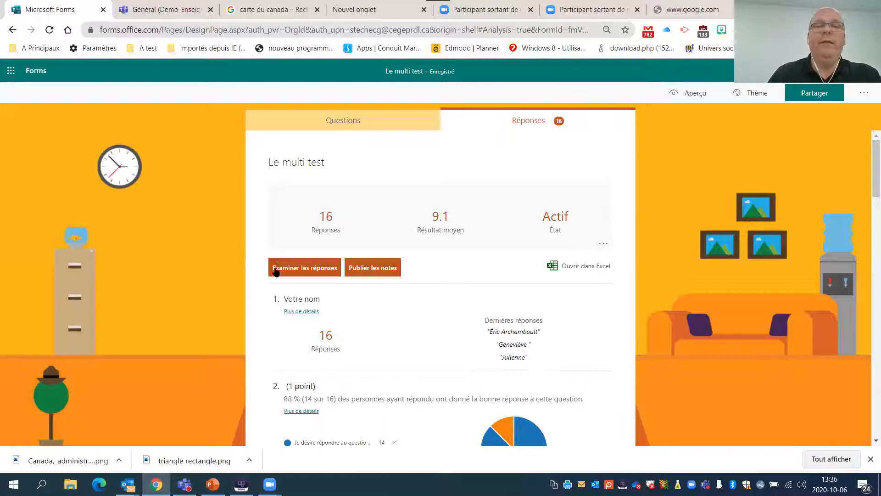
click(305, 268)
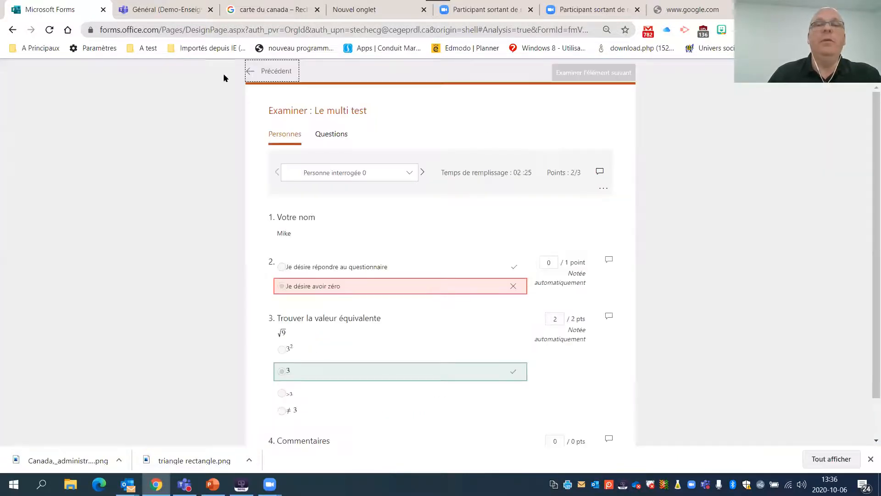
click(262, 71)
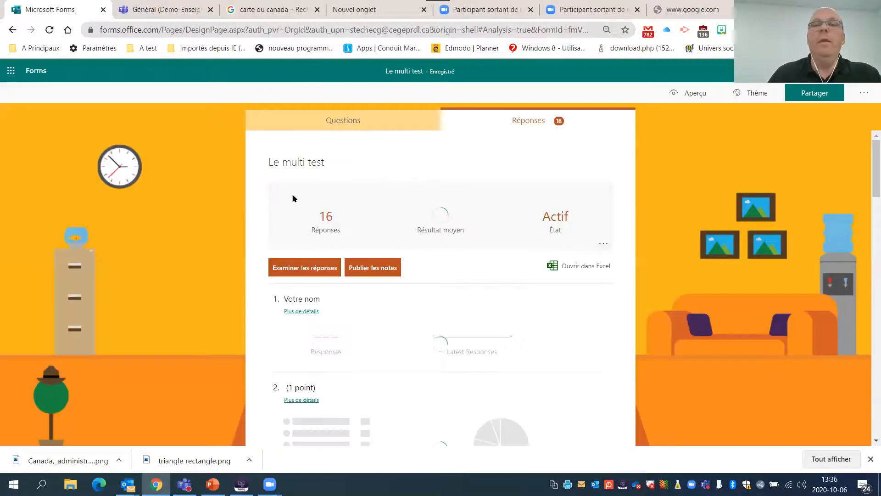
- Export the quiz responses to Excel, opening Le multi test(1-16).xlsx with editing enabled
click(606, 267)
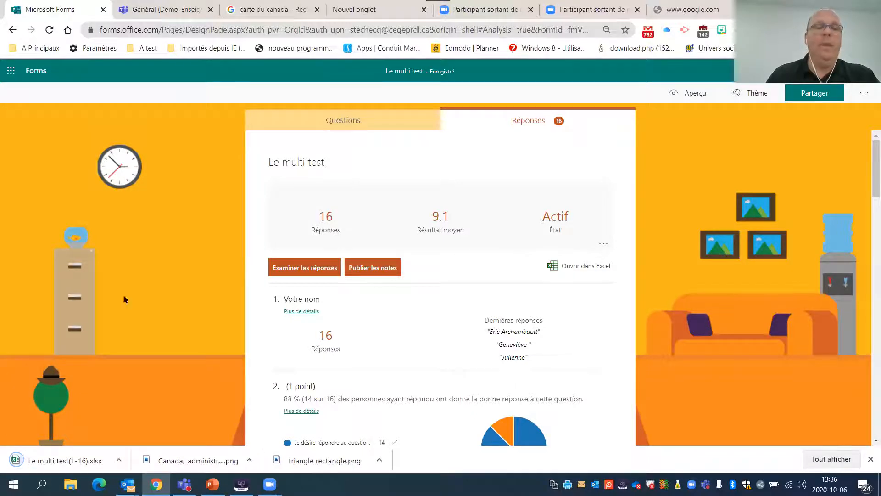
click(71, 461)
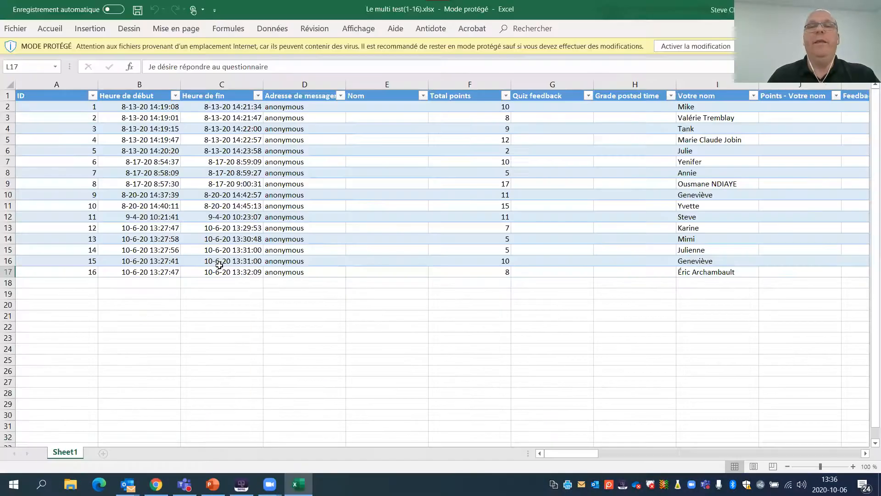
click(684, 49)
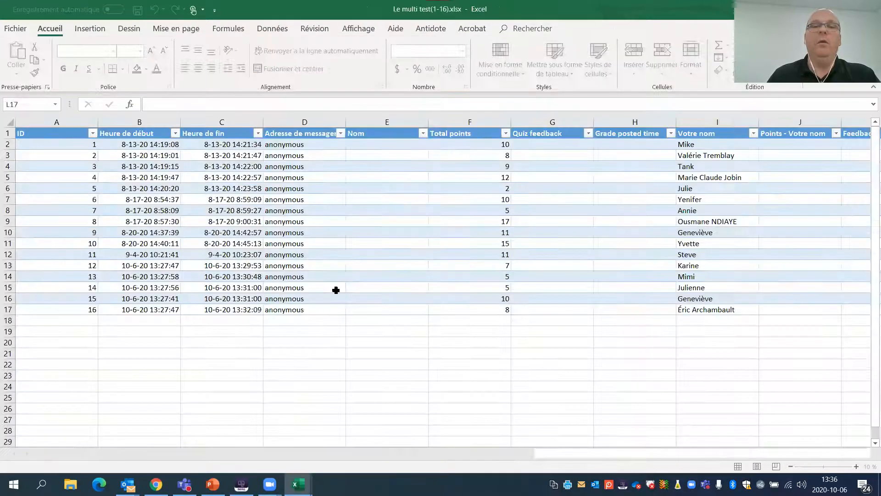
- Look through the workbook's answer, points and feedback columns and return to the first columns
click(336, 290)
drag(576, 456, 714, 404)
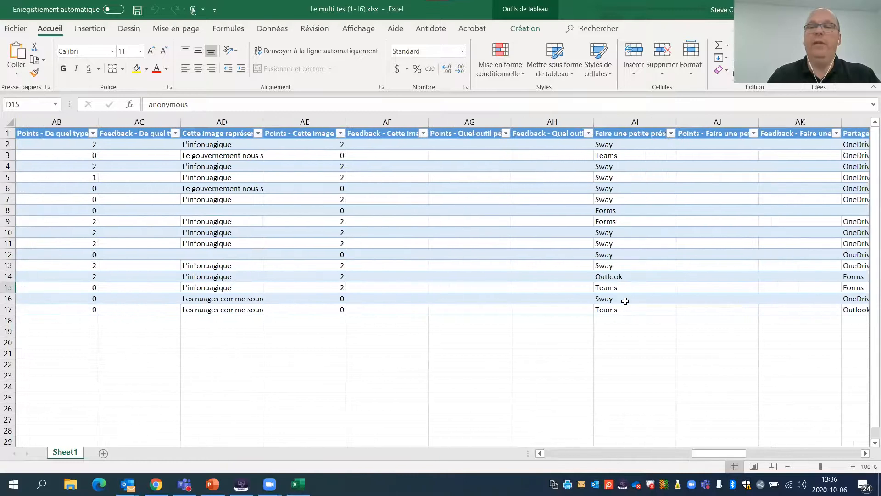
click(627, 301)
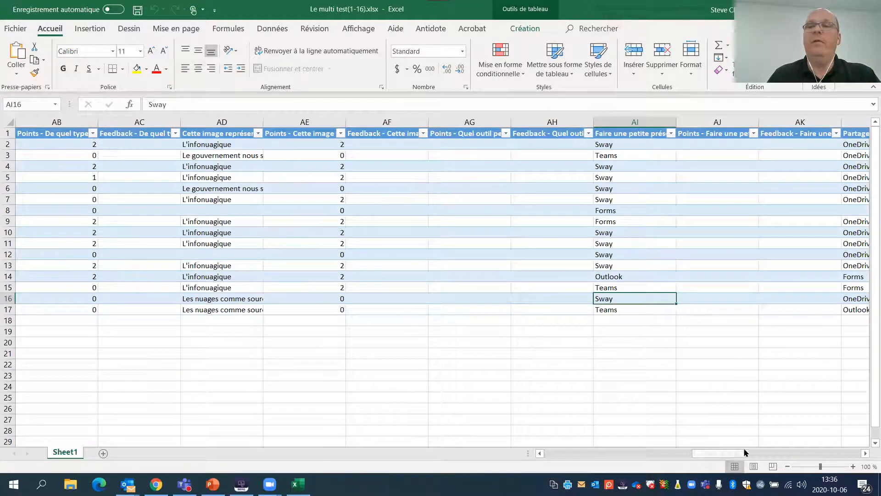
drag(732, 454, 690, 454)
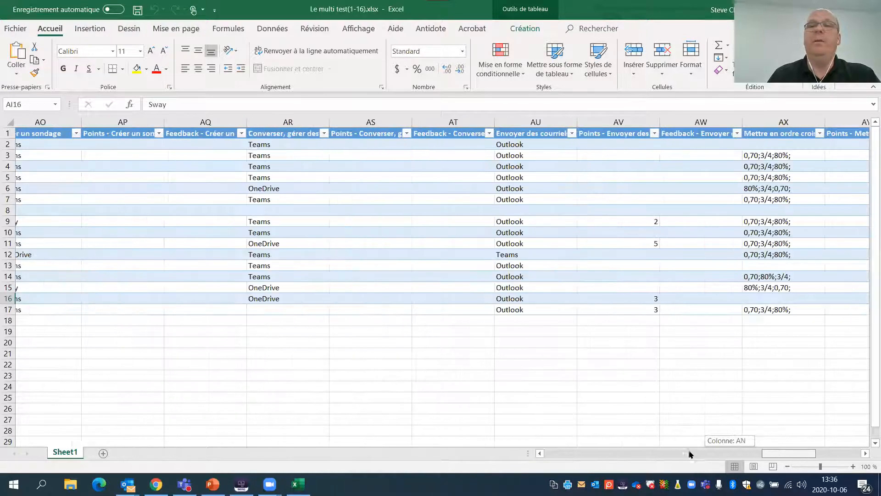
drag(602, 453, 574, 454)
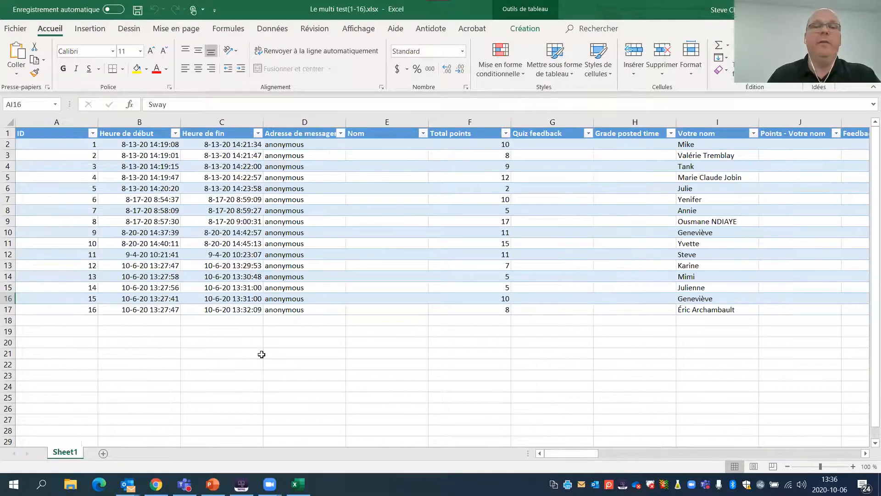
- Switch back to Microsoft Forms in Chrome, look over the first respondent's answers and return to the response summary
click(156, 483)
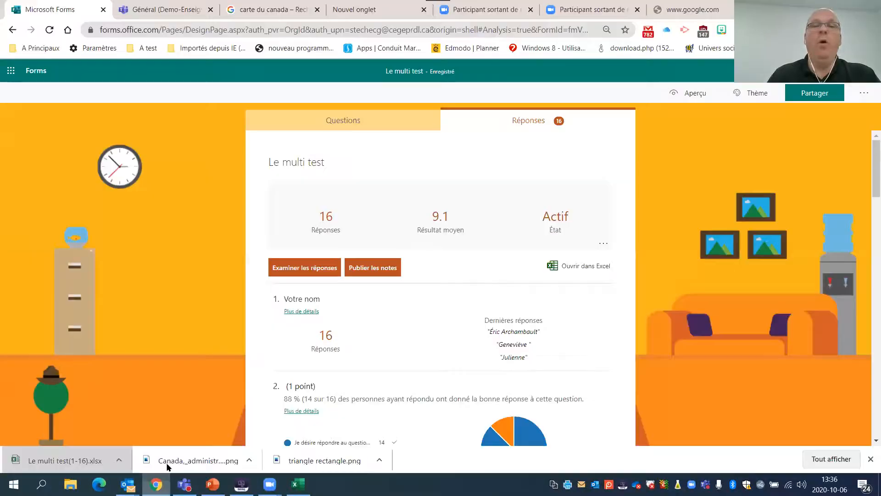
scroll(500, 278, down, 2)
click(311, 192)
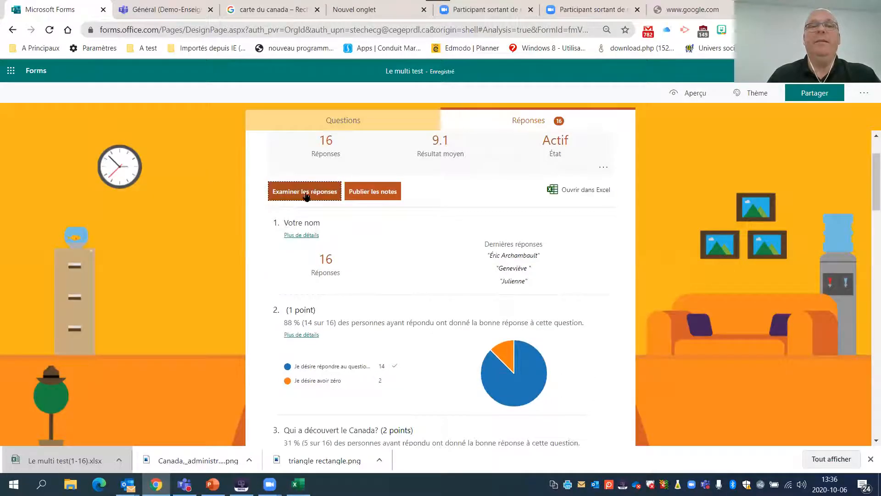
scroll(546, 199, down, 1)
scroll(570, 214, up, 1)
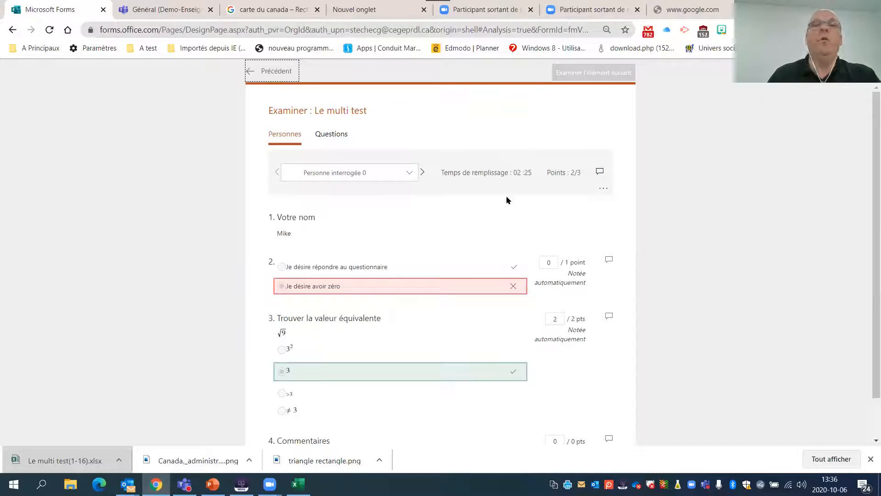
click(254, 69)
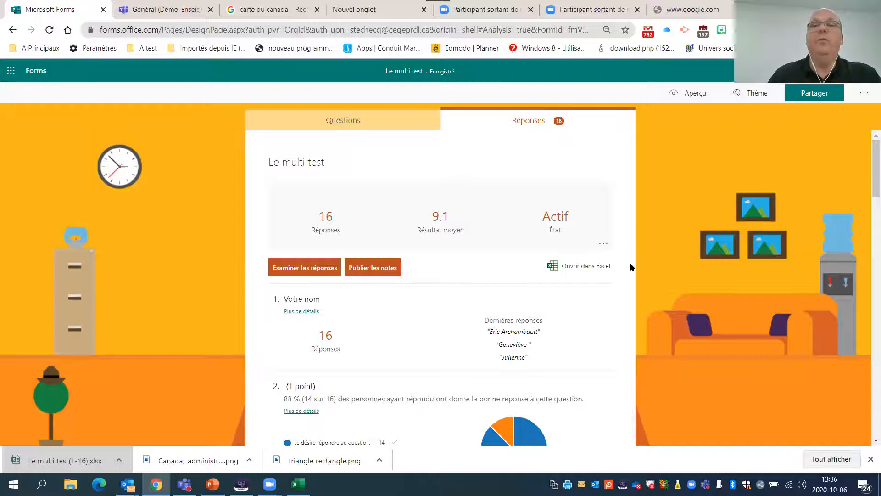
- Select all respondents in the list of unpublished grades for "Le multi test" and go back without publishing
click(368, 271)
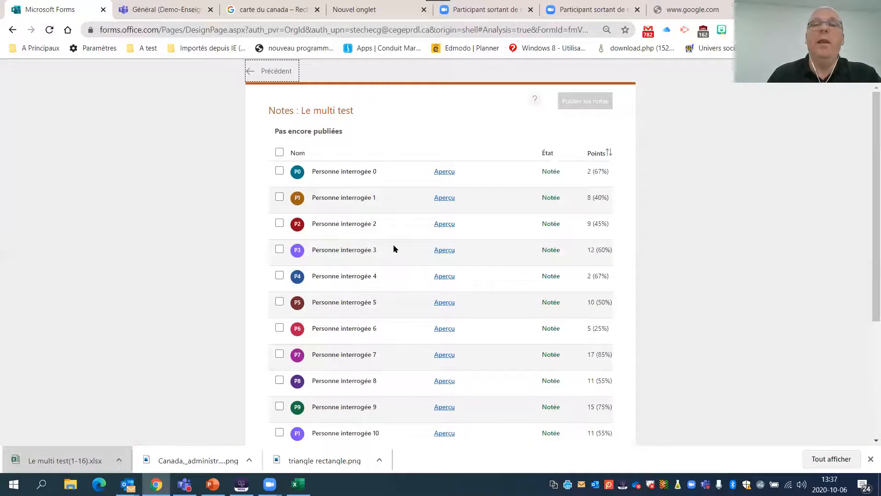
scroll(381, 216, down, 3)
scroll(436, 252, up, 3)
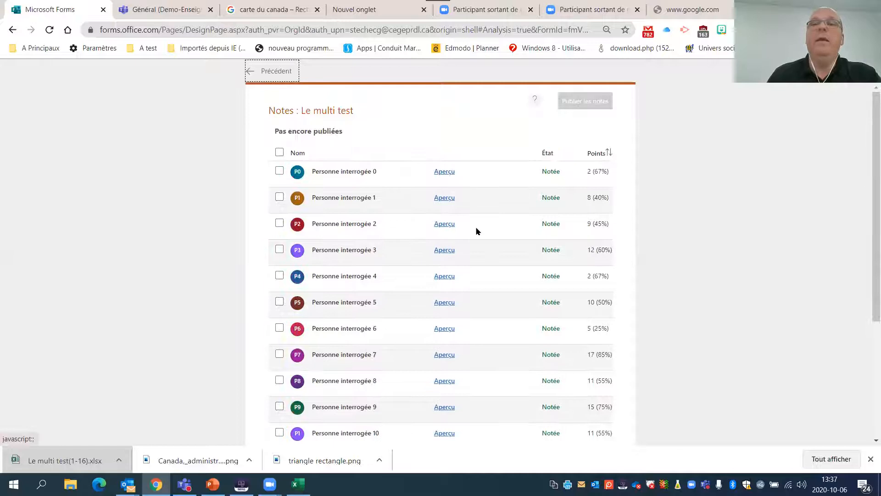
click(280, 153)
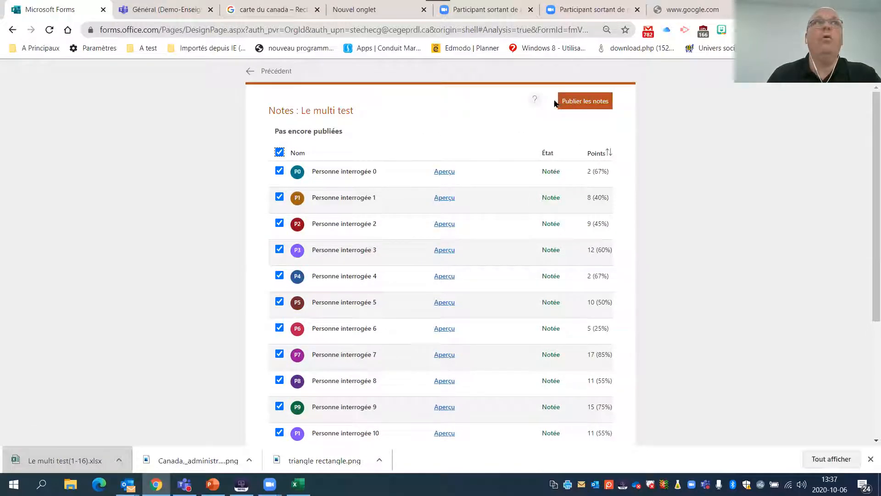
click(265, 72)
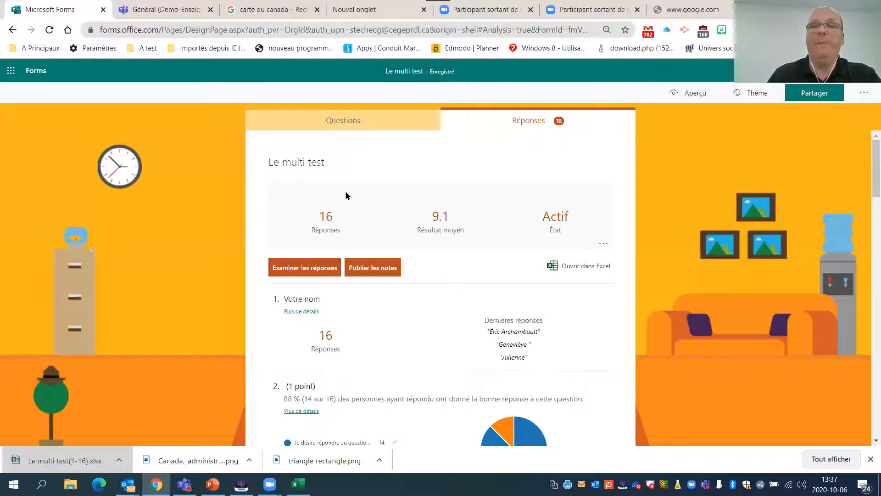
- Look over the "Le multi test" response summary, return to the forms list and open the "Retour sur la matière" quiz
scroll(319, 197, down, 2)
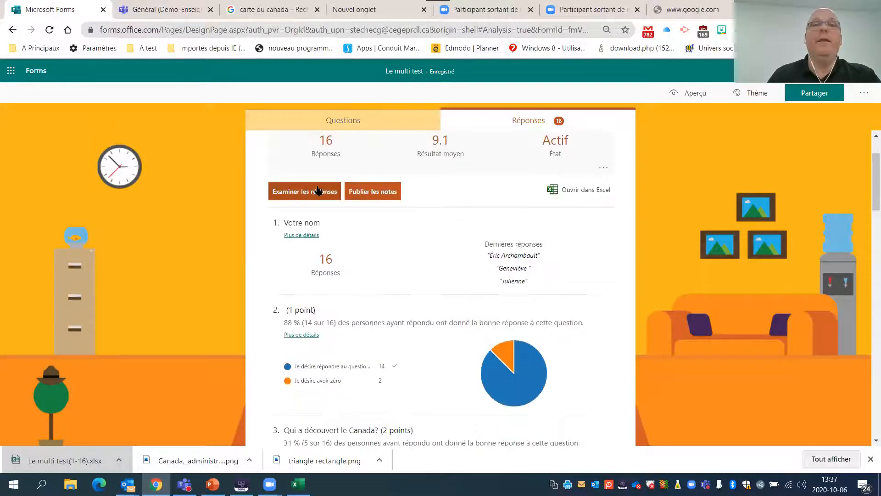
scroll(312, 192, down, 10)
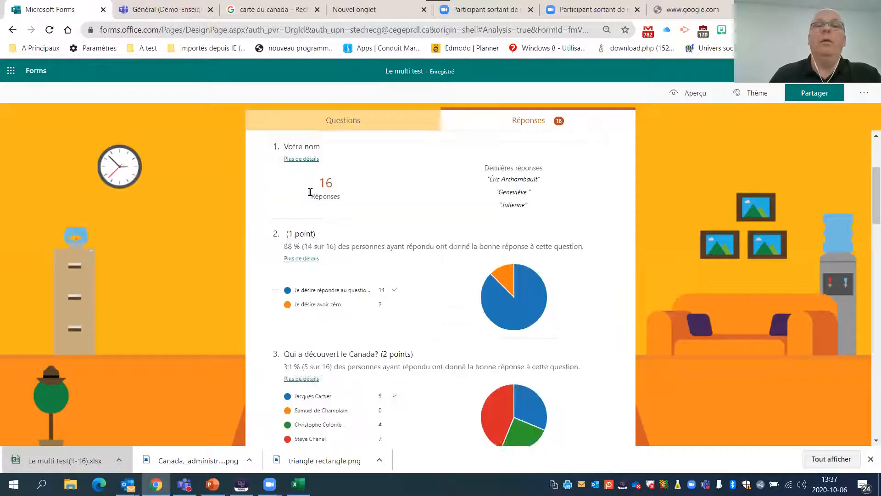
click(35, 72)
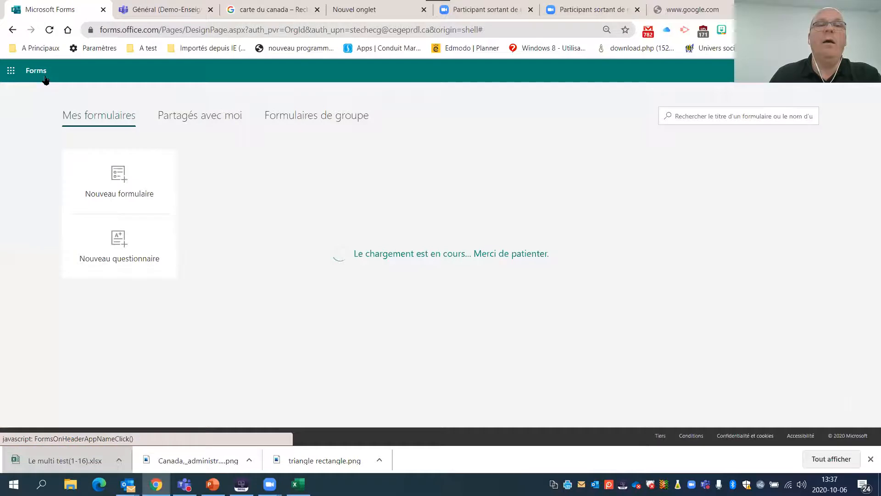
click(387, 215)
- Add a file upload question (Chargement de fichier) after question 5 of "Retour sur la matière"
scroll(400, 222, down, 6)
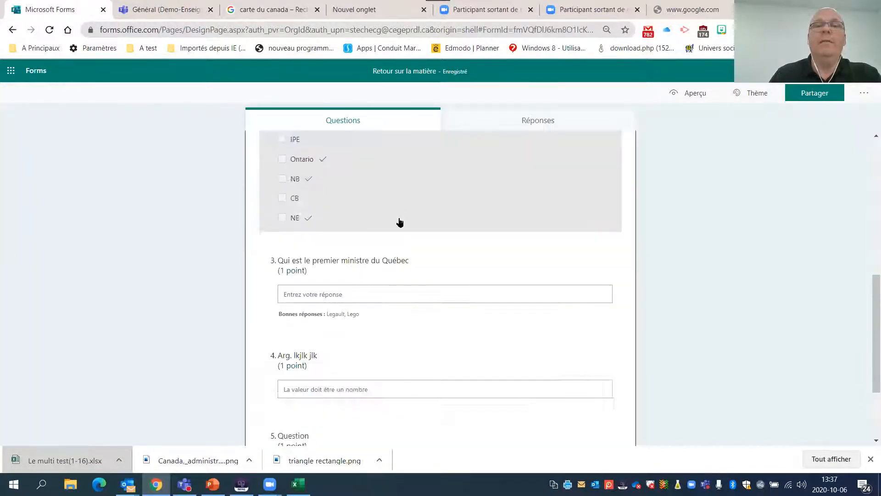
scroll(400, 222, down, 3)
click(305, 408)
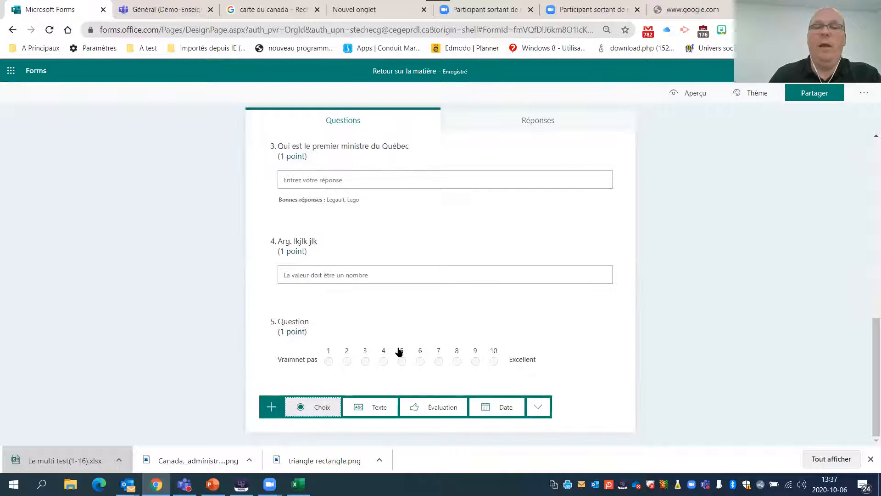
click(537, 407)
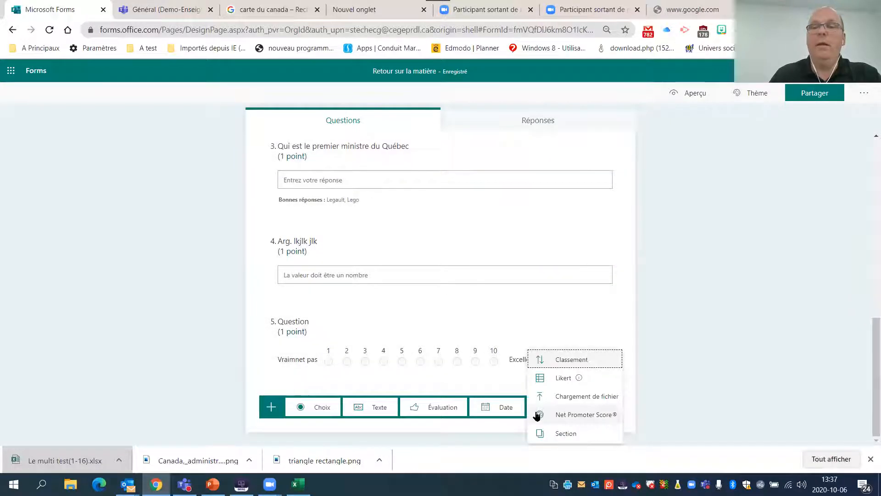
click(581, 401)
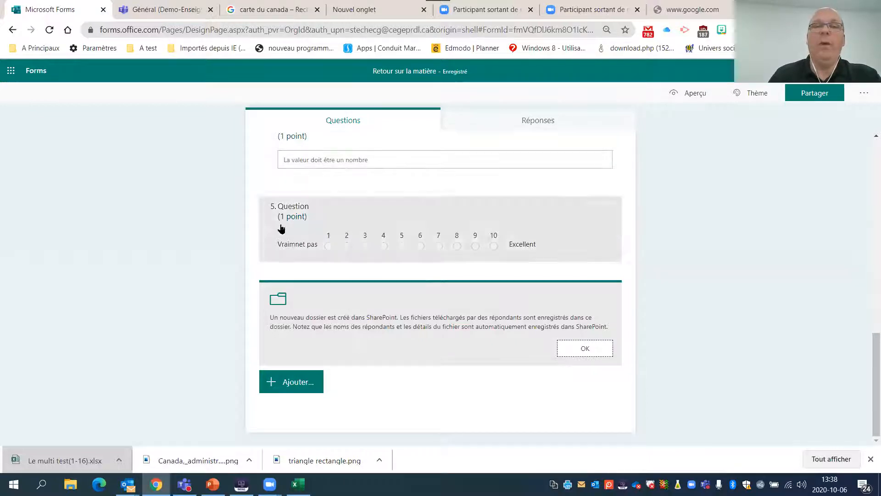
- Preview the quiz, answering Vrai to question 1 and selecting Québec, IPE, Ontario and NE in question 2
click(702, 92)
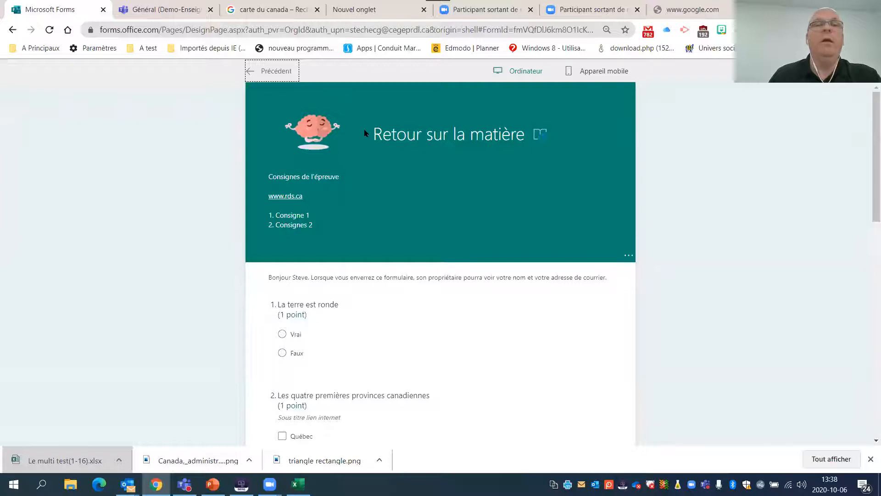
scroll(344, 193, down, 3)
click(283, 181)
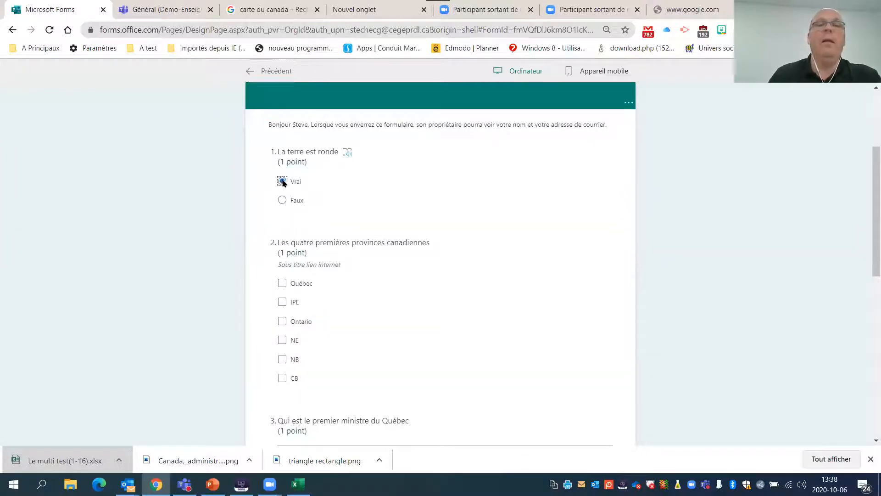
scroll(333, 197, down, 2)
click(283, 207)
click(283, 226)
click(282, 245)
click(284, 264)
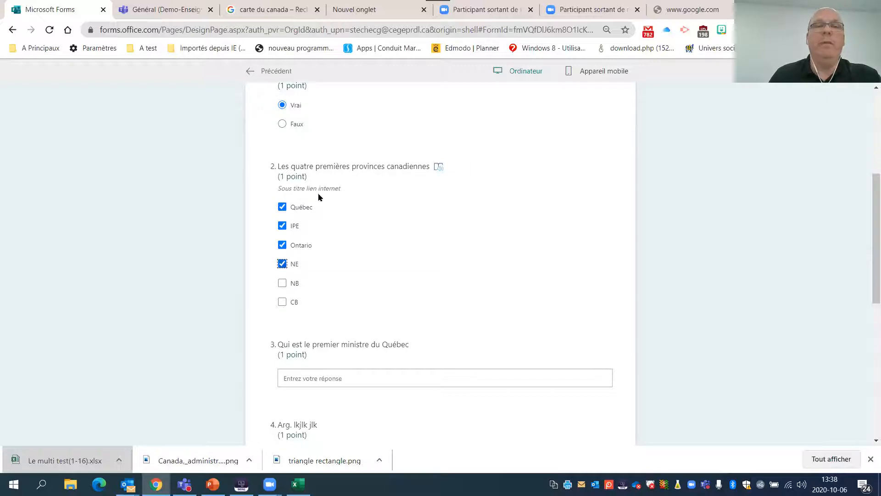
- Answer question 3 about Québec's premier with "Justin" in the preview and leave question 4 empty
scroll(320, 197, down, 3)
scroll(312, 183, up, 3)
scroll(322, 193, down, 5)
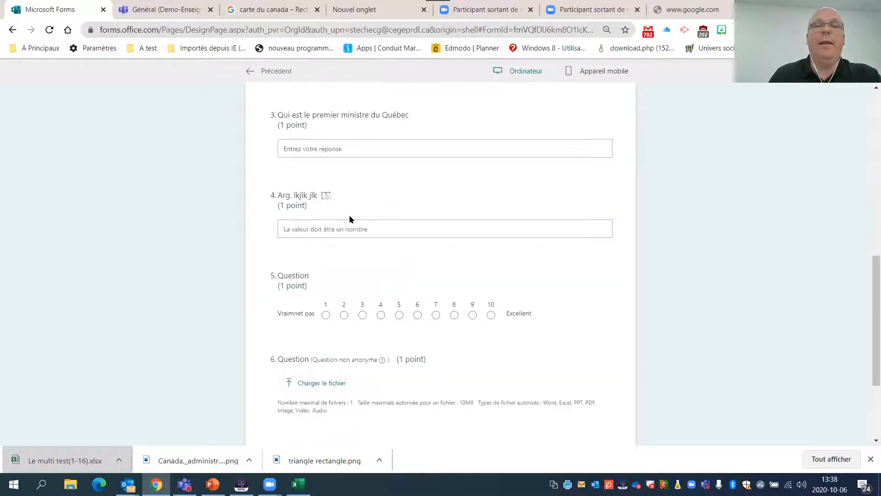
click(339, 153)
text(Justin)
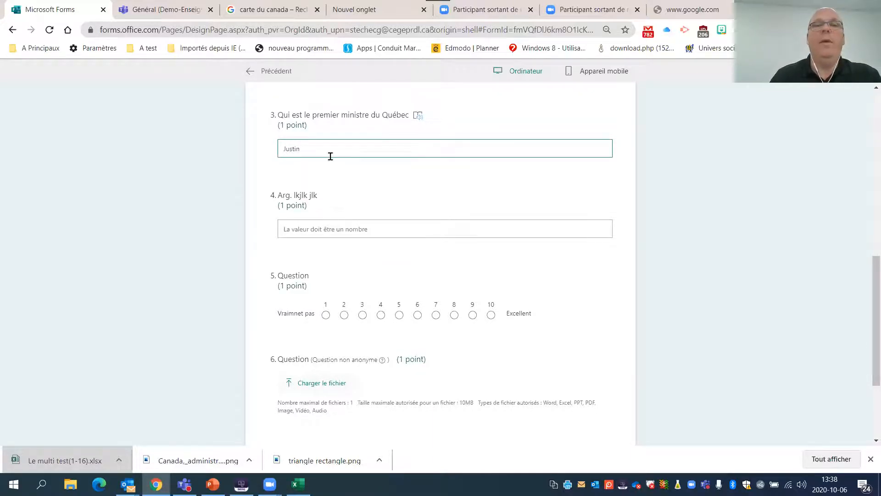
click(305, 229)
- Open the file chooser for question 6's upload and cancel it without choosing a file
scroll(402, 268, down, 2)
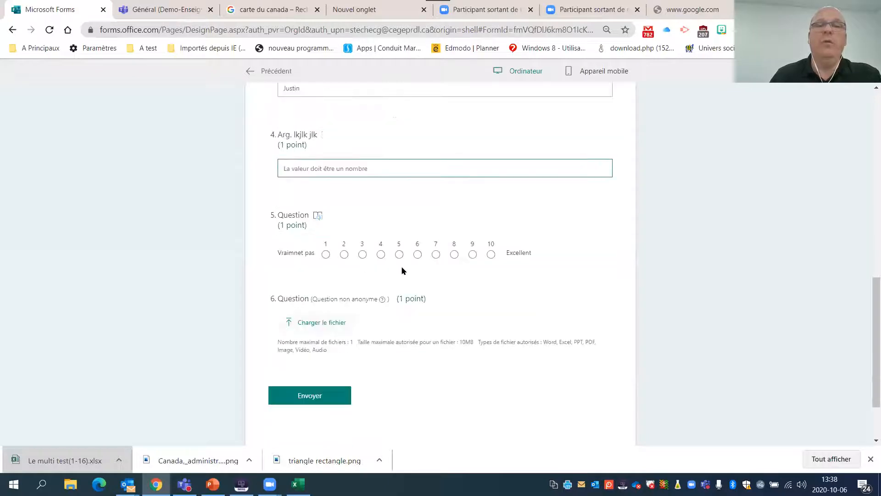
click(432, 253)
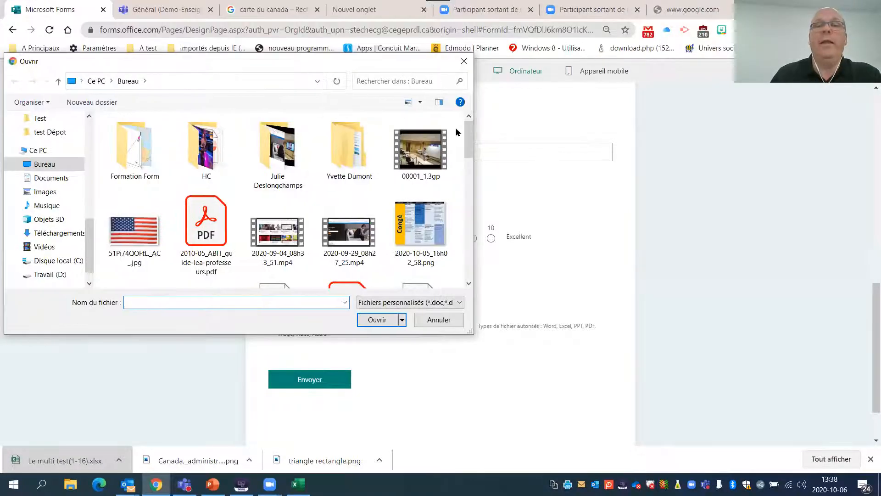
click(437, 321)
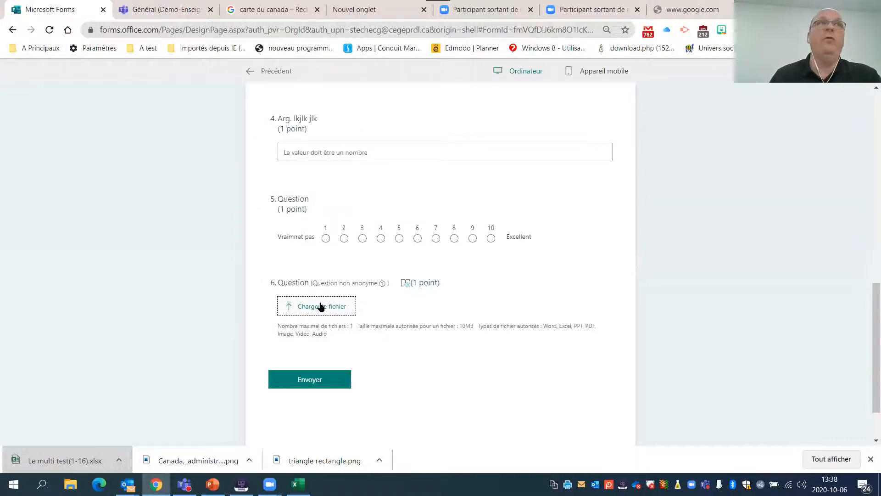
- Look over the preview's answers, return to the quiz editor without submitting and go back up to question 2
scroll(392, 177, up, 7)
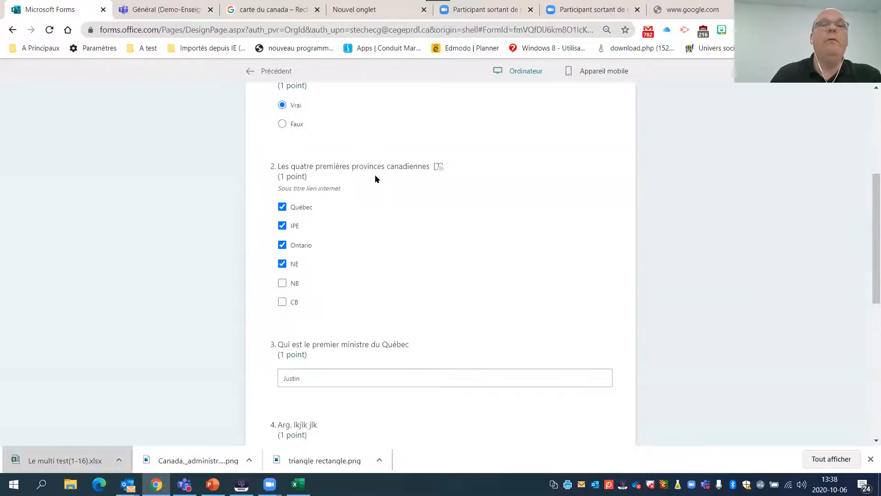
scroll(376, 179, down, 5)
scroll(427, 329, down, 2)
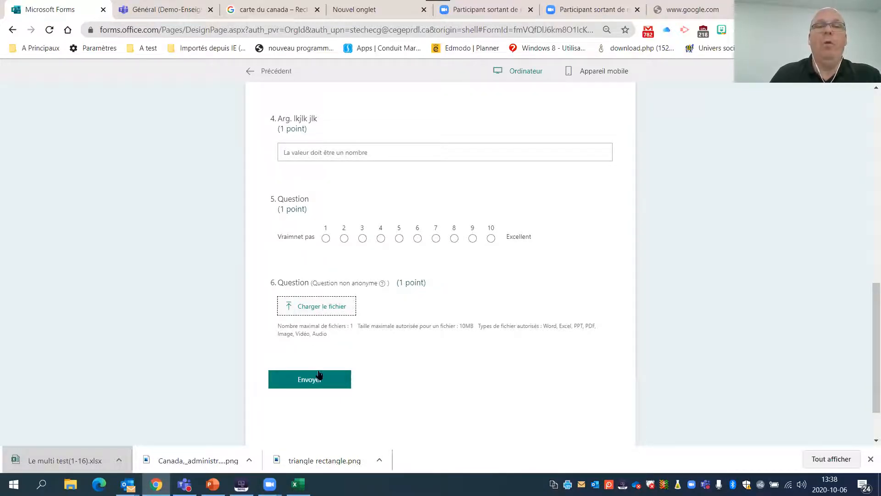
scroll(335, 282, up, 7)
click(270, 71)
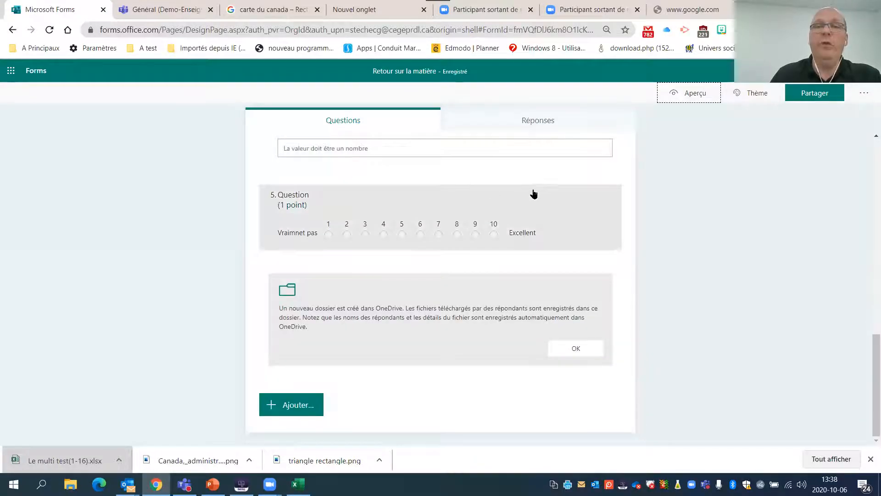
scroll(447, 188, up, 5)
scroll(437, 184, up, 2)
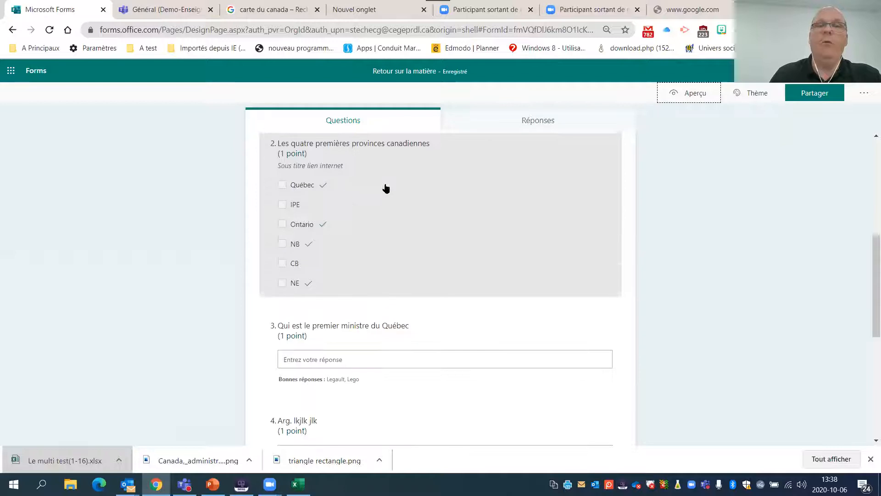
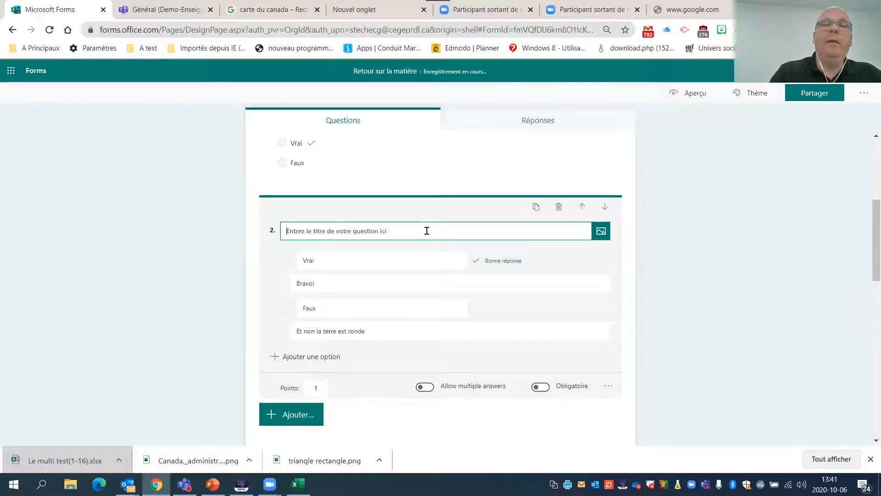
- Title question 2 "Il y a 5 con." in the quiz editor
text(Il y a 5 c)
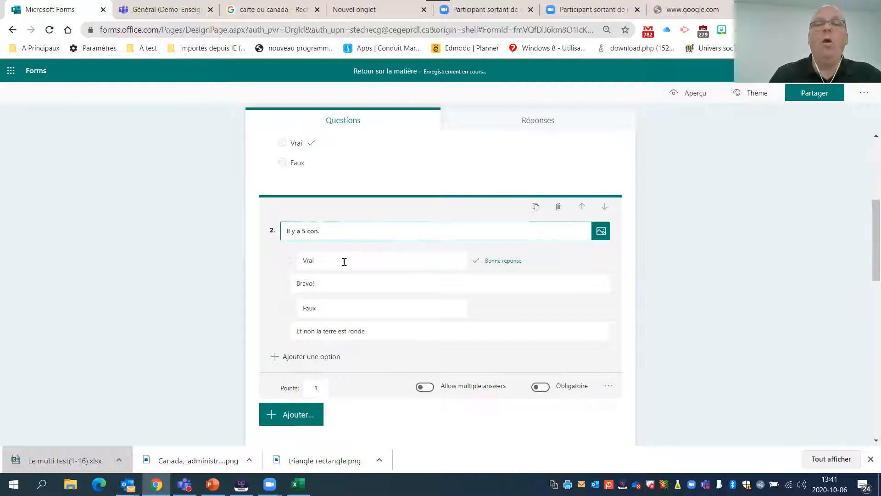
text(on.)
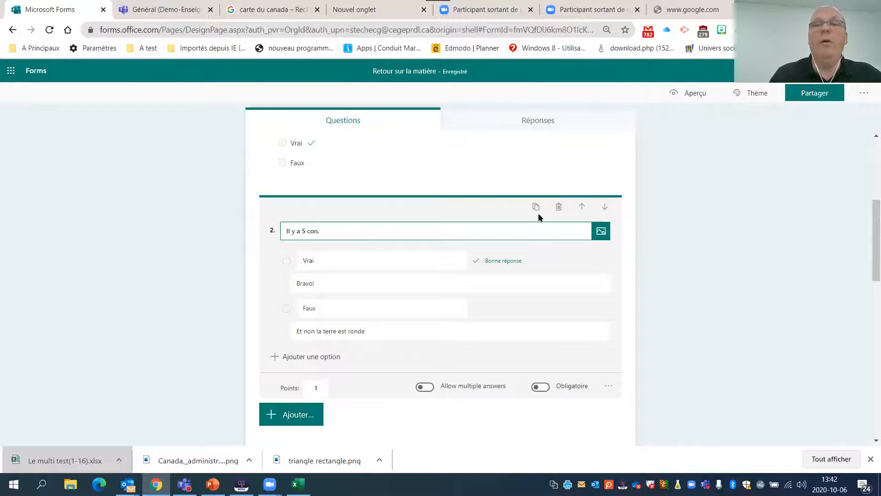
- Duplicate the "Il y a 5 con." question and delete the copy again
click(537, 207)
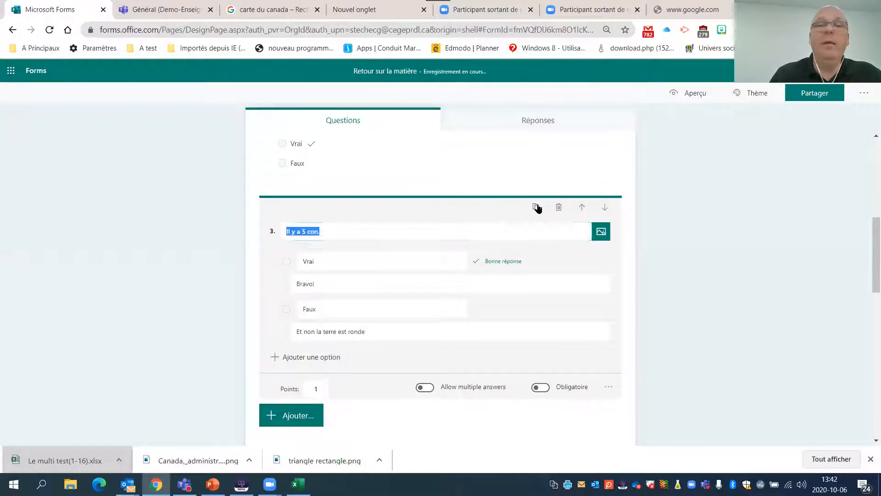
click(390, 260)
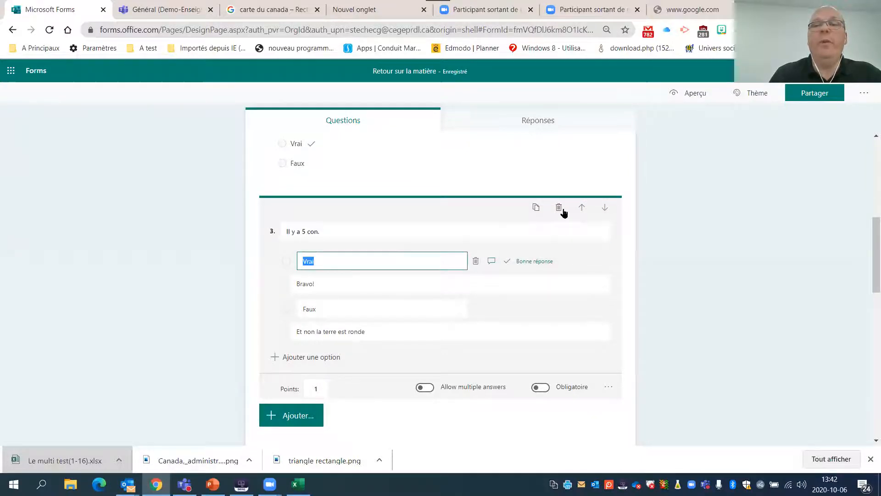
click(559, 208)
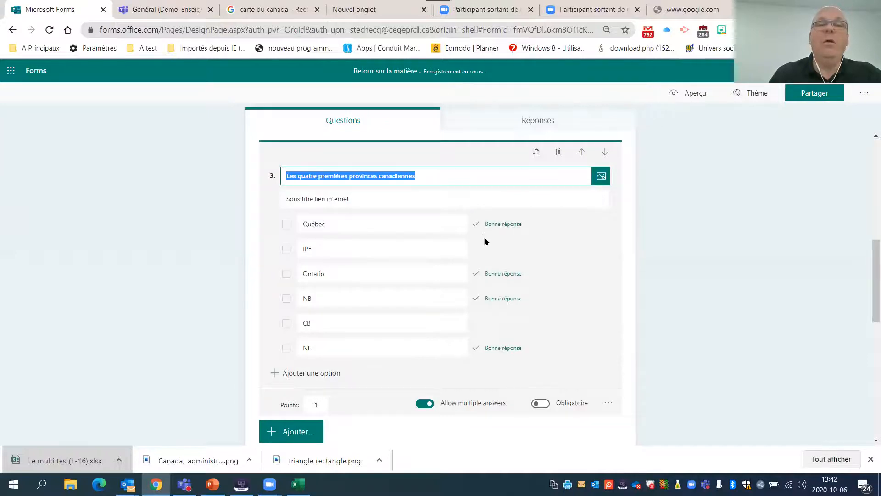
- Add a text question at the end of the quiz and title it "Votre nom"
scroll(484, 242, down, 10)
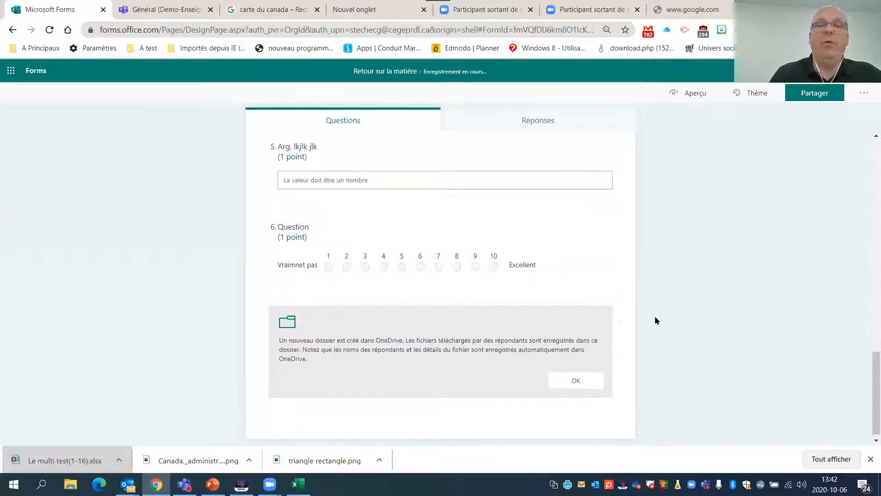
click(473, 240)
scroll(420, 345, down, 3)
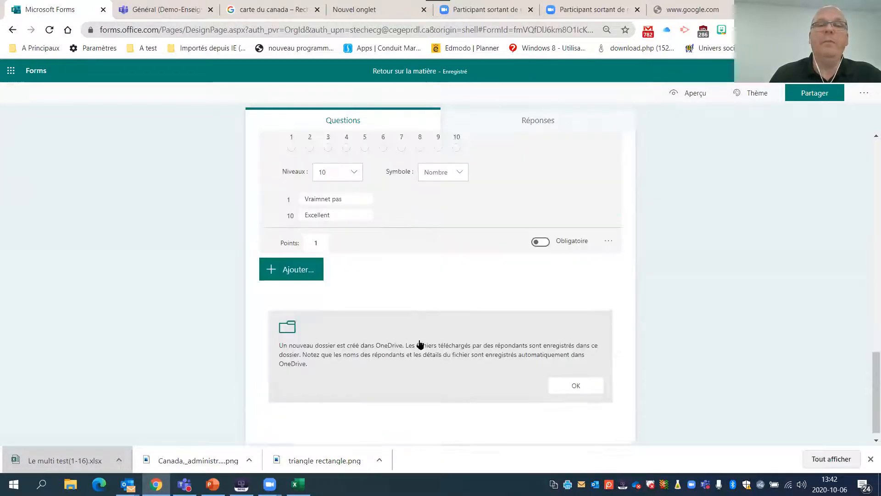
click(286, 260)
click(376, 265)
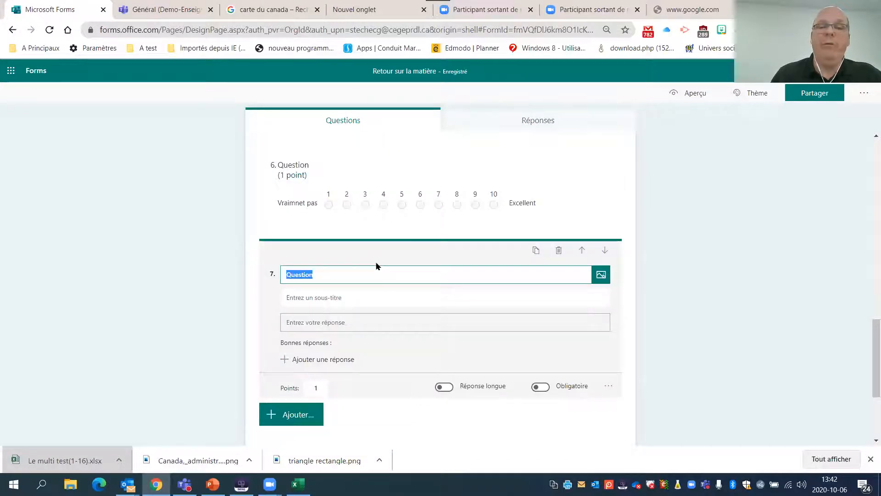
text(Votre nom)
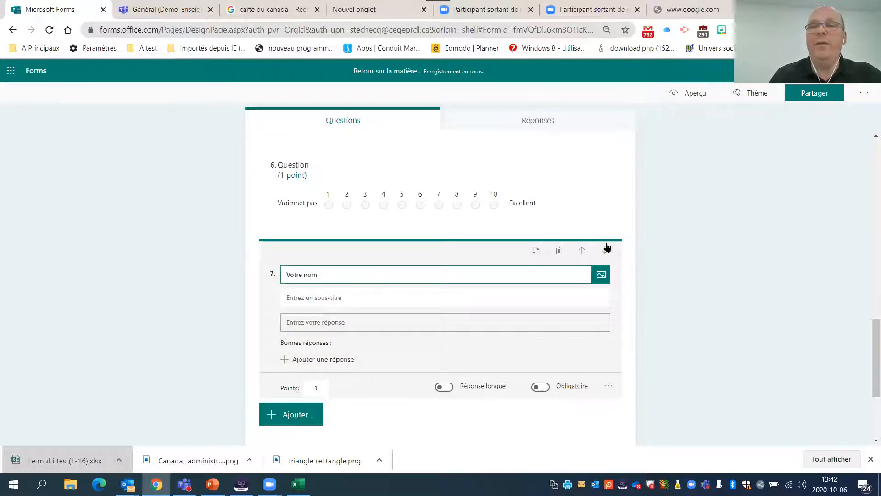
- Move the "Votre nom" question up to the first position of the quiz and close its editing
click(581, 251)
click(581, 251)
click(581, 251)
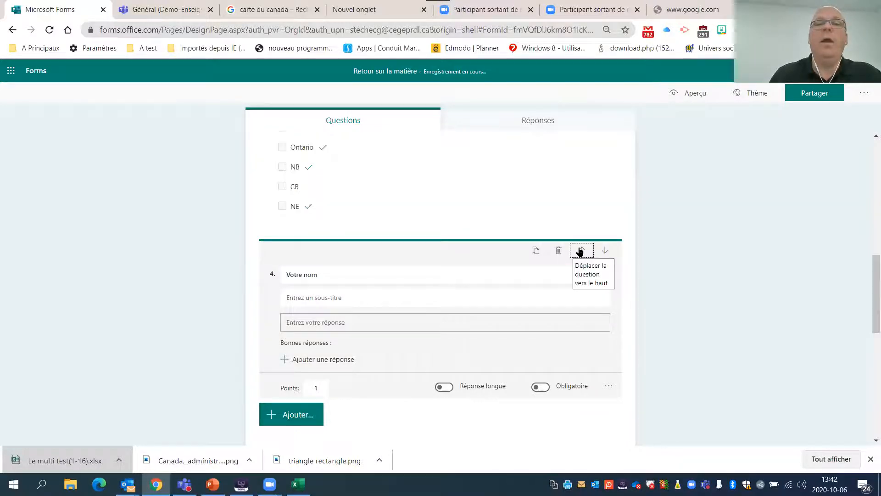
click(581, 251)
click(581, 251)
click(581, 251)
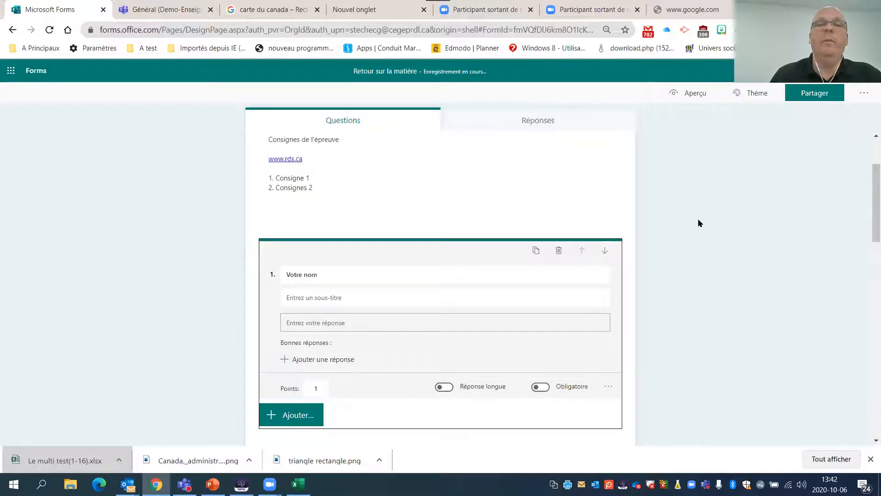
click(631, 255)
click(429, 271)
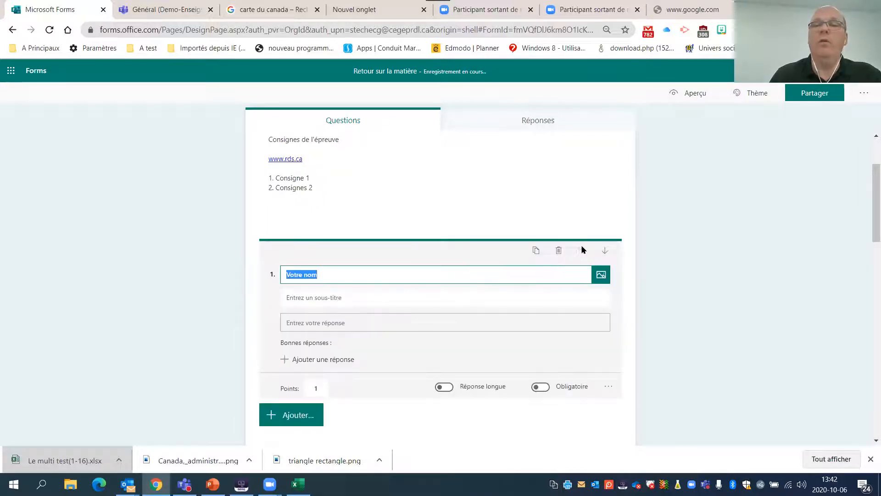
click(582, 249)
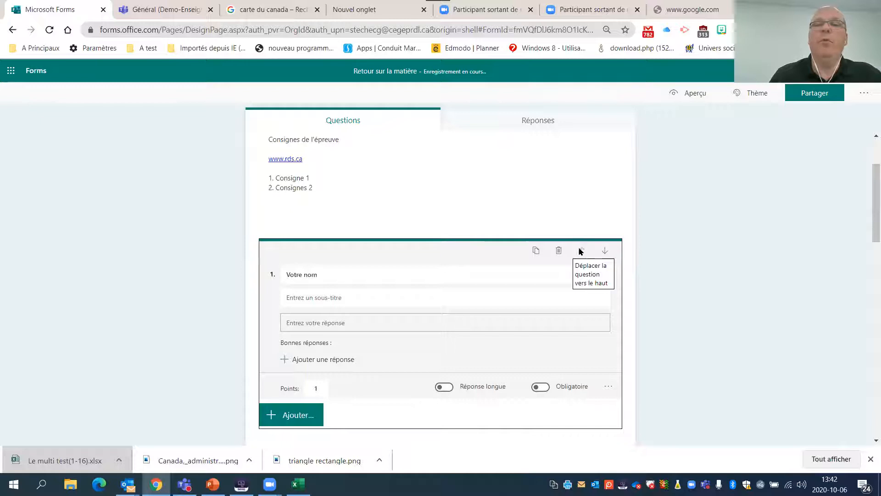
click(108, 262)
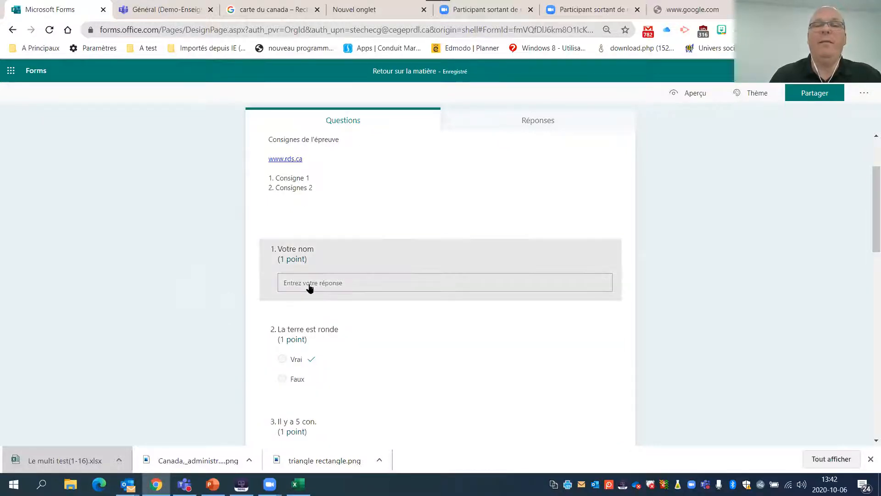
- Look over the reordered questions, the quiz header and the settings available for the "Votre nom" question
scroll(348, 330, down, 2)
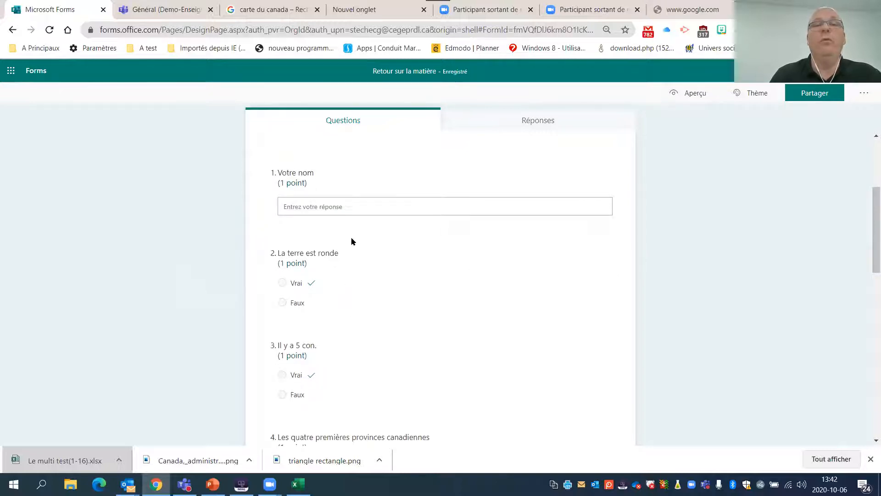
scroll(345, 248, up, 2)
scroll(334, 257, up, 1)
click(343, 175)
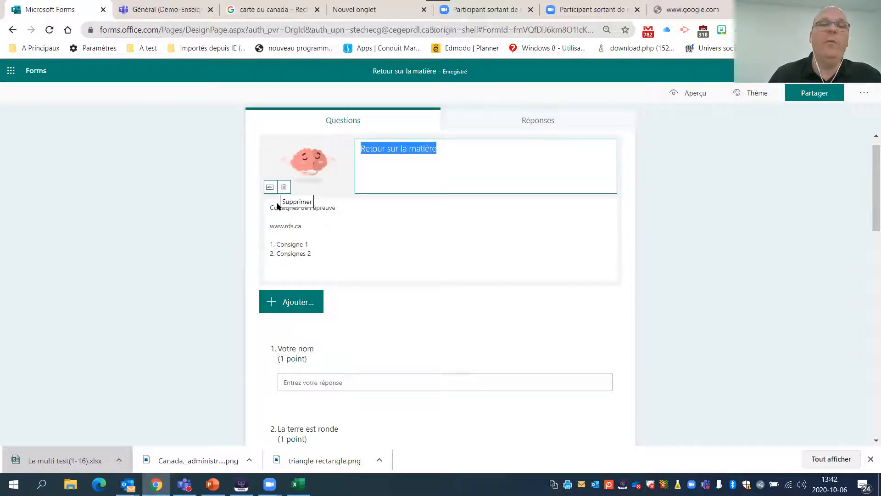
scroll(252, 260, down, 2)
click(321, 284)
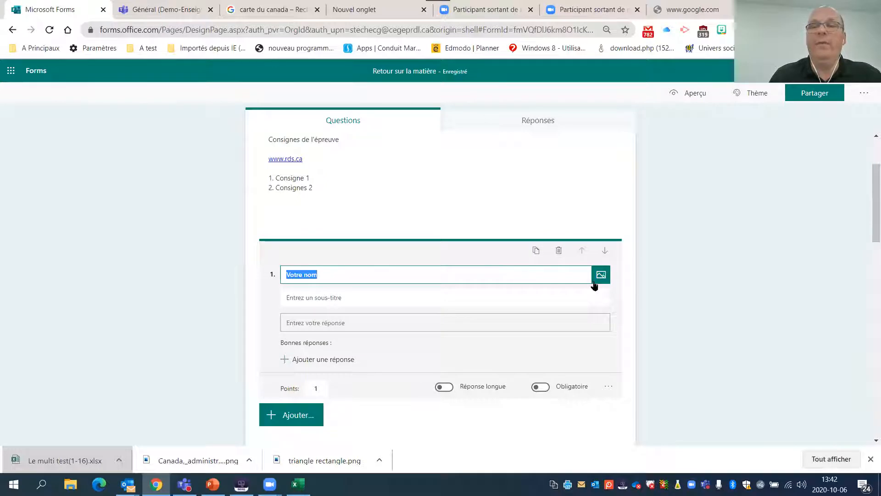
click(535, 298)
scroll(278, 315, down, 2)
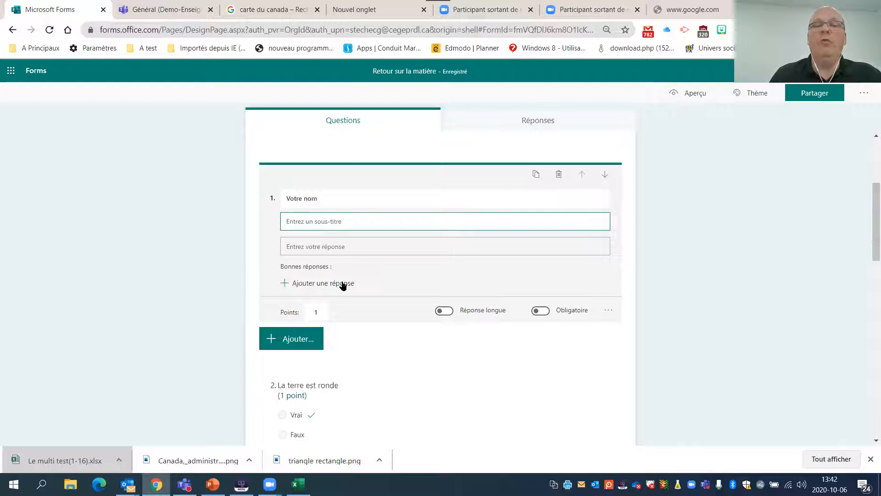
click(456, 314)
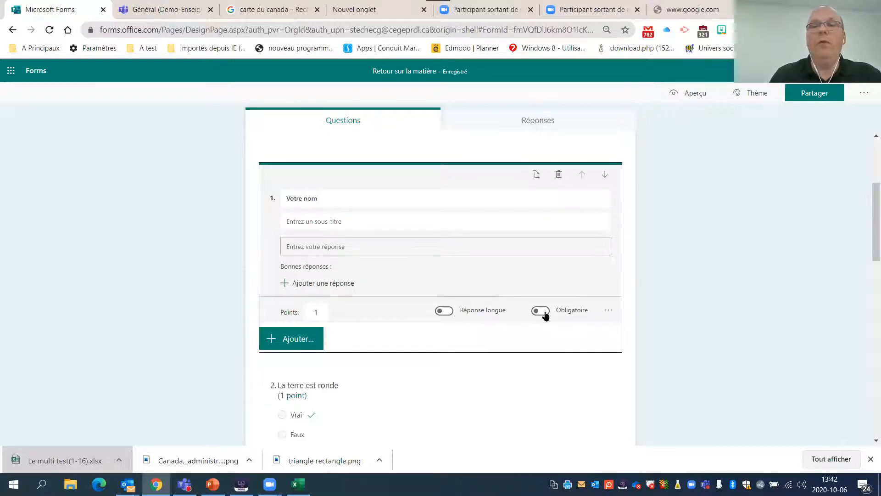
scroll(523, 315, up, 4)
- Make the "Votre nom" question mandatory, view its additional options without choosing one, and close its editing
click(375, 362)
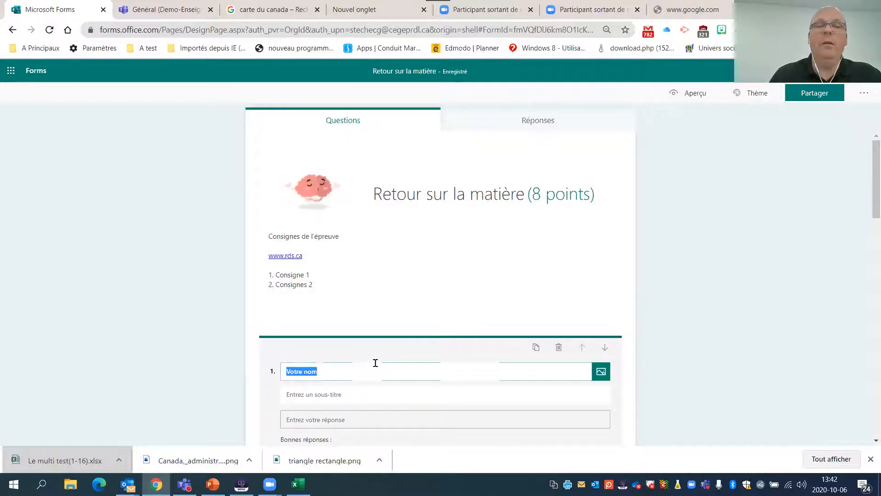
scroll(388, 351, down, 3)
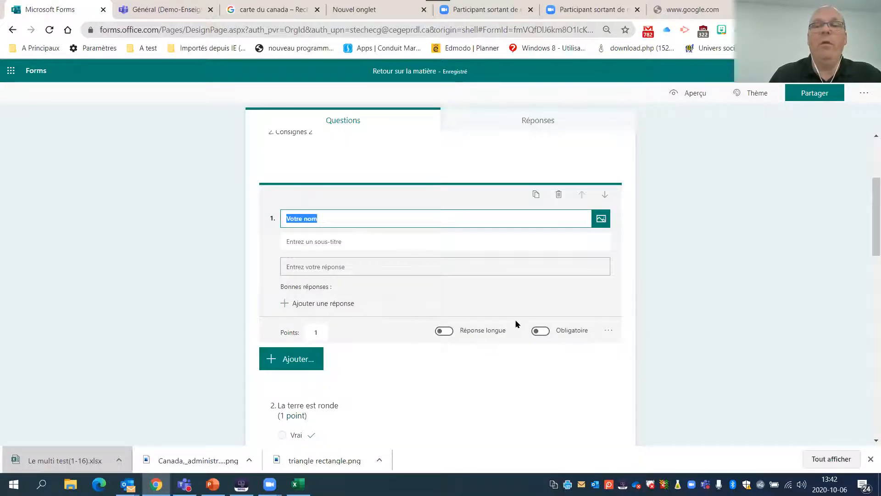
click(547, 335)
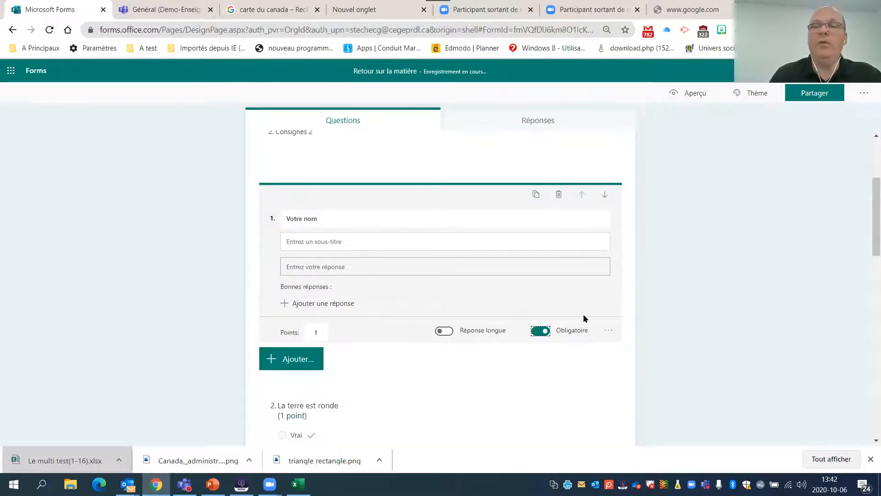
click(608, 331)
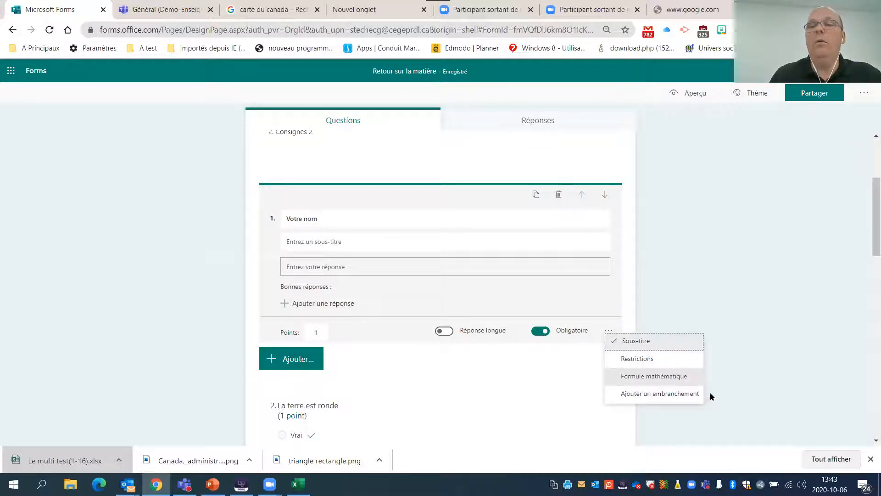
click(722, 312)
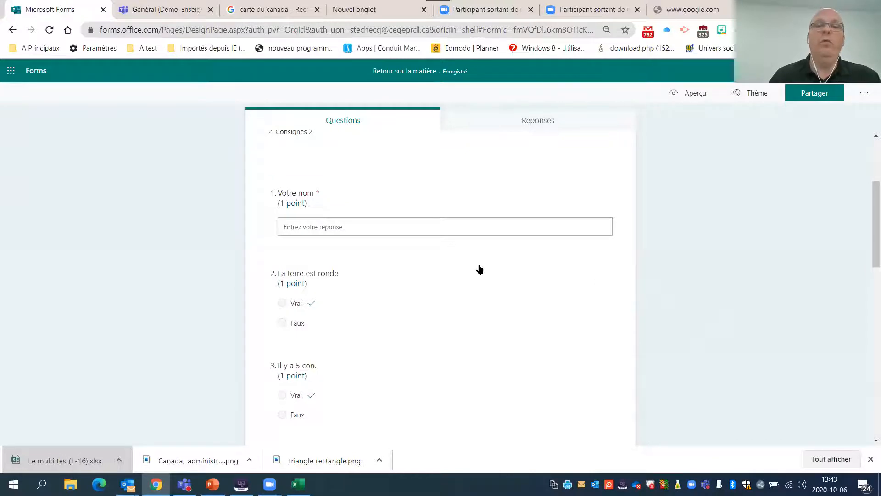
- Check the quiz's collected responses and return to the start of its questions
scroll(480, 269, down, 7)
scroll(476, 282, up, 7)
click(544, 122)
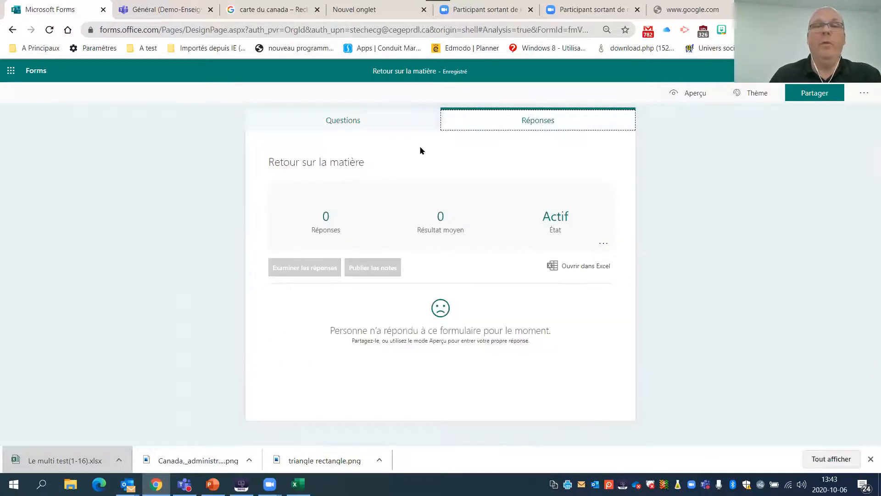
click(342, 120)
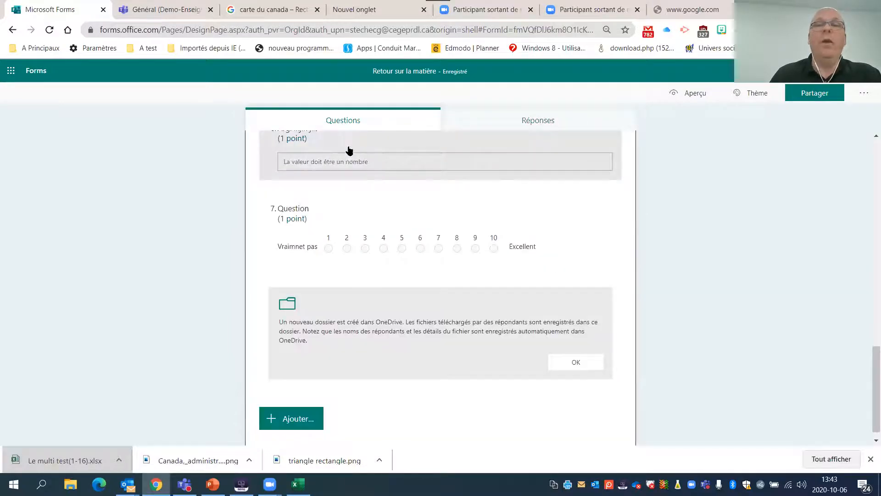
scroll(350, 151, up, 15)
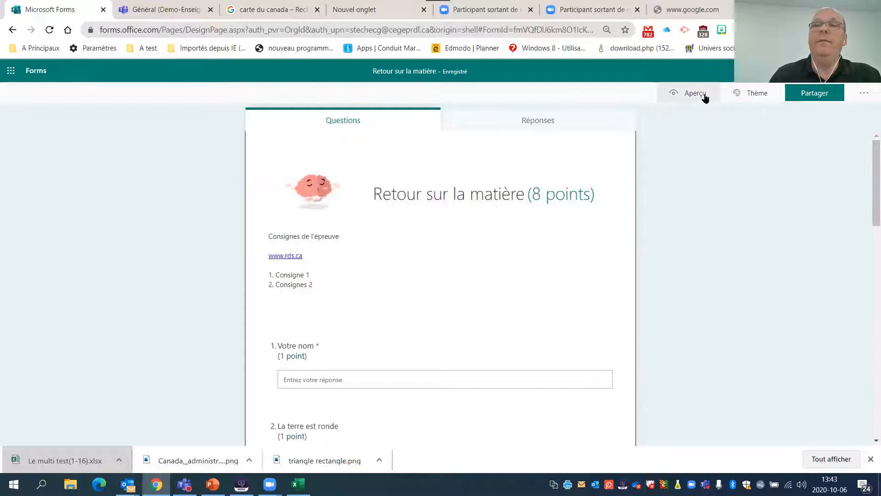
- Preview the quiz in the mobile device layout and switch back to the computer layout
click(704, 96)
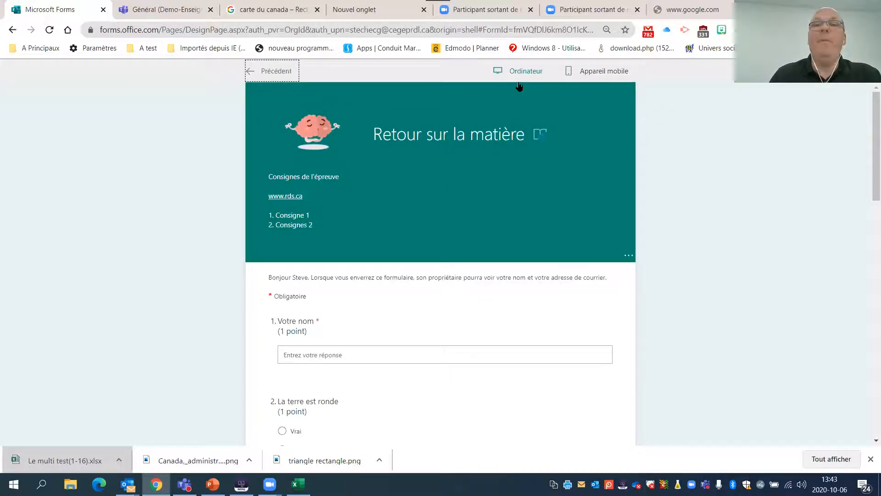
click(598, 72)
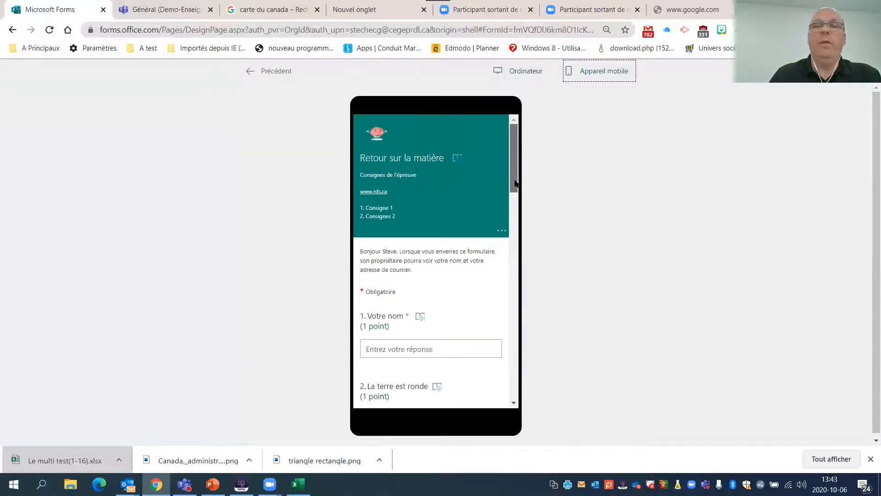
drag(515, 183, 515, 380)
click(521, 73)
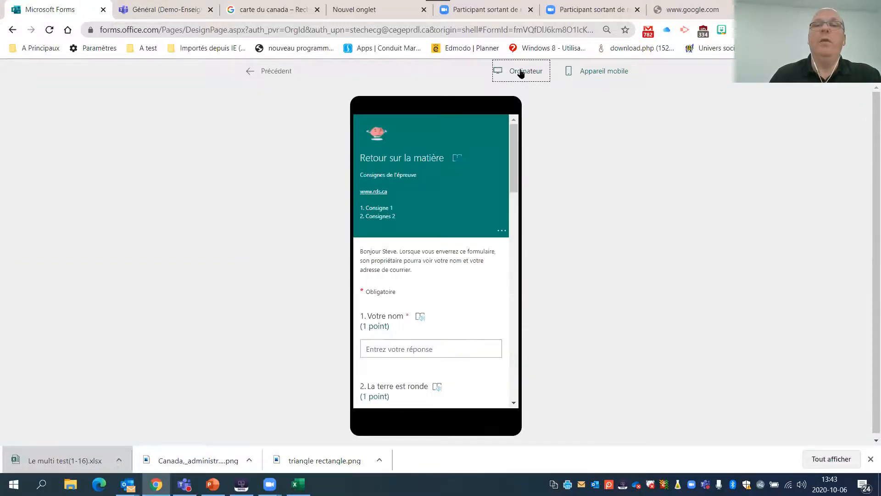
- Enter the respondent's name in question 1 of the preview and answer Faux to questions 2 and 3
scroll(421, 197, down, 3)
click(404, 205)
text(Steve C)
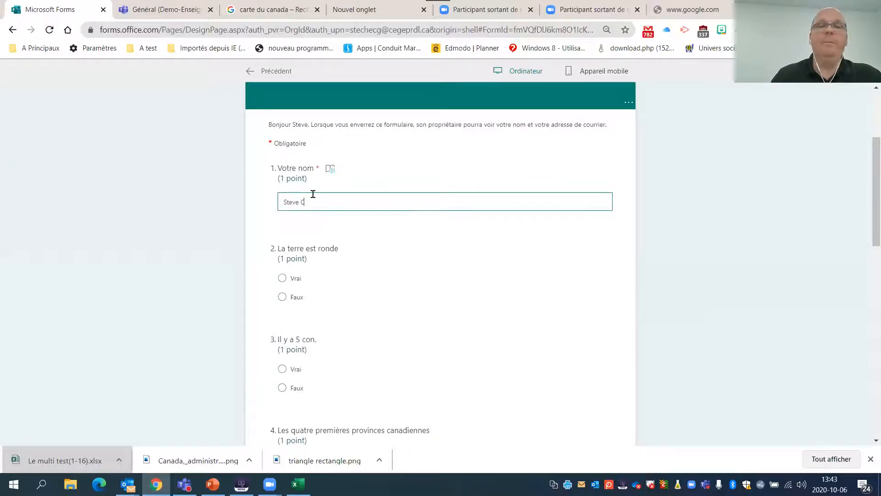
click(282, 297)
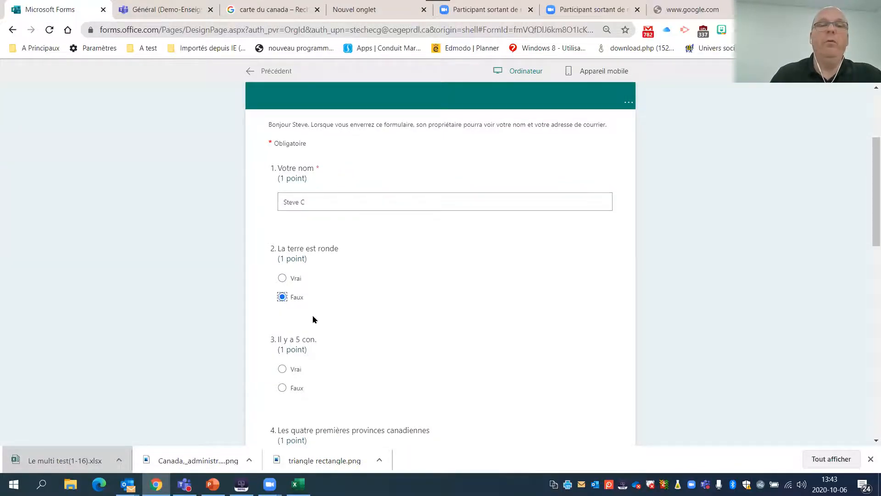
scroll(313, 317, down, 2)
click(284, 312)
- Tick a province in question 4, answer the premier question with "Legault" and submit the previewed quiz
scroll(322, 275, down, 5)
click(282, 202)
click(307, 328)
text(Legault)
scroll(349, 352, down, 7)
click(319, 323)
click(323, 257)
- Review the score and the corrected answers of the submitted quiz
scroll(354, 266, down, 2)
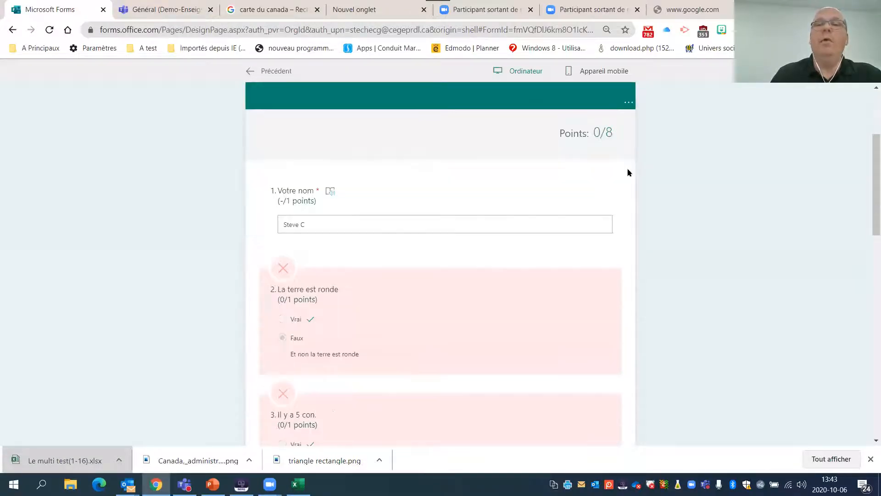
scroll(528, 151, down, 2)
scroll(546, 228, up, 5)
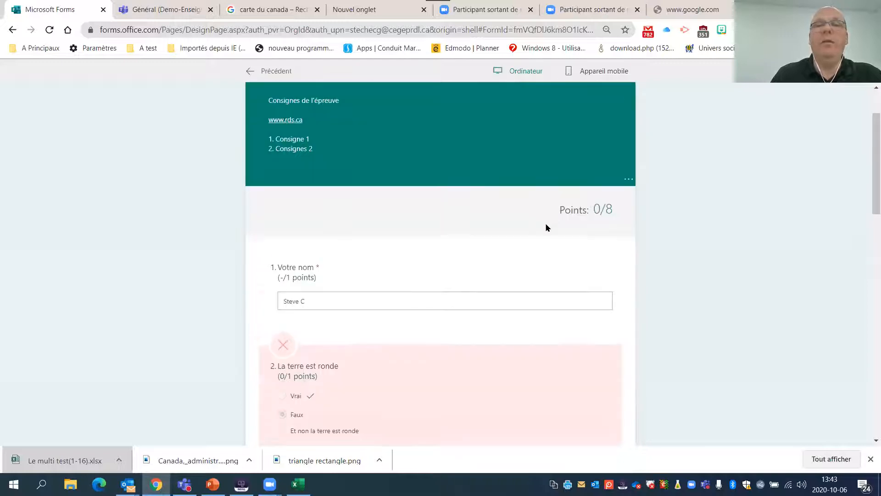
scroll(494, 234, down, 5)
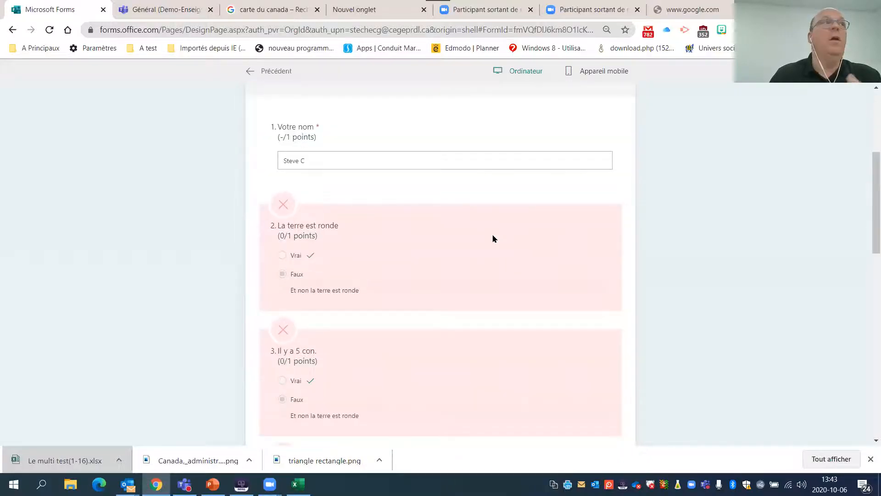
- Recheck the corrected answers of the submitted quiz and leave the preview
scroll(491, 235, down, 3)
scroll(490, 234, up, 3)
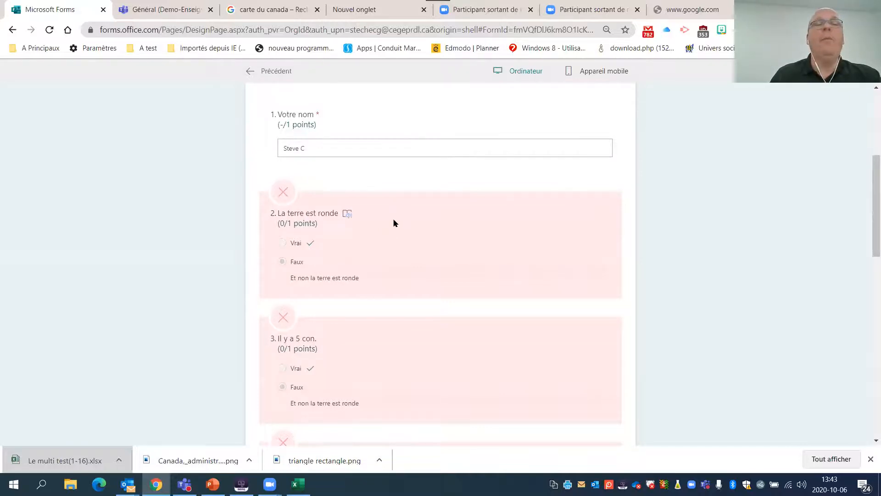
scroll(584, 202, up, 5)
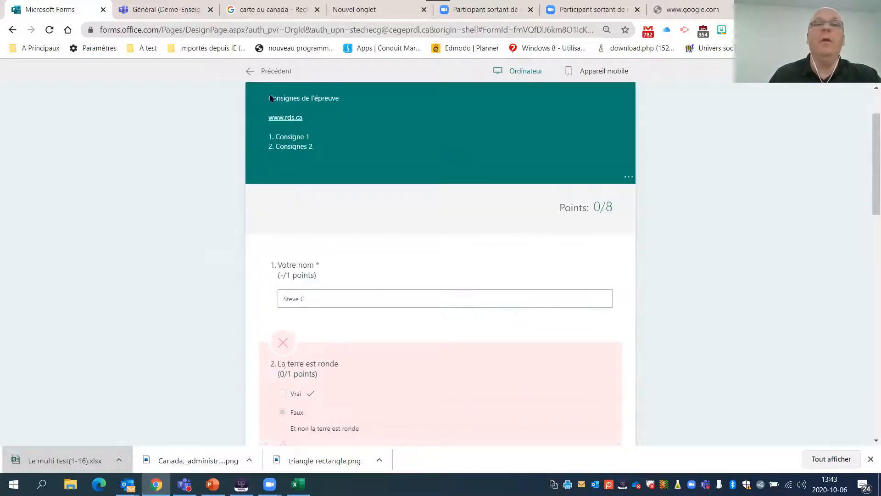
click(268, 72)
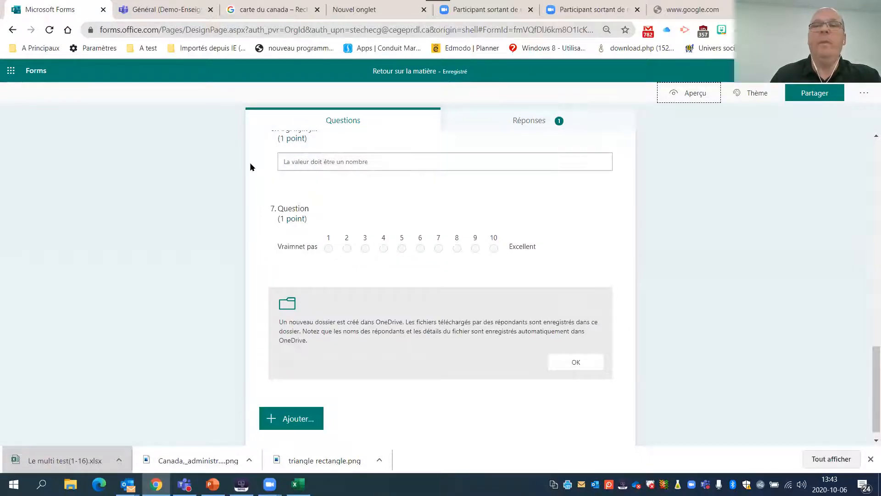
- Open the branching options from question 2, "La terre est ronde"
scroll(494, 228, up, 2)
scroll(494, 228, up, 5)
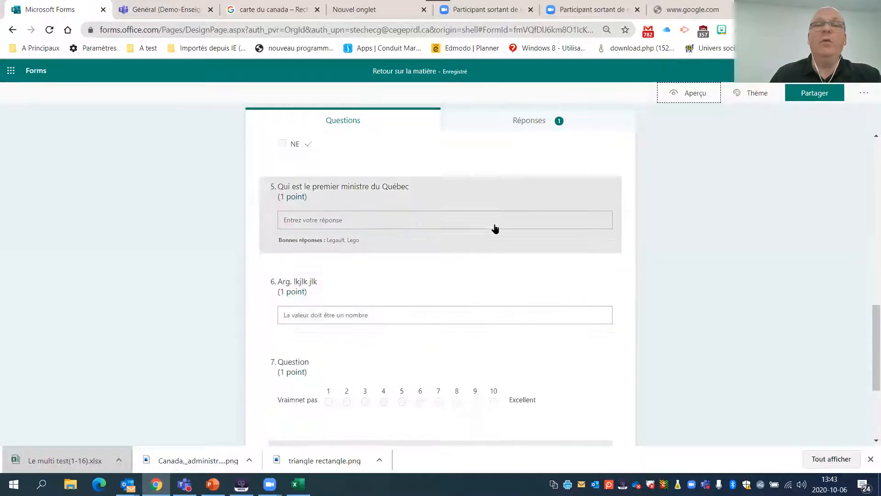
scroll(523, 224, up, 8)
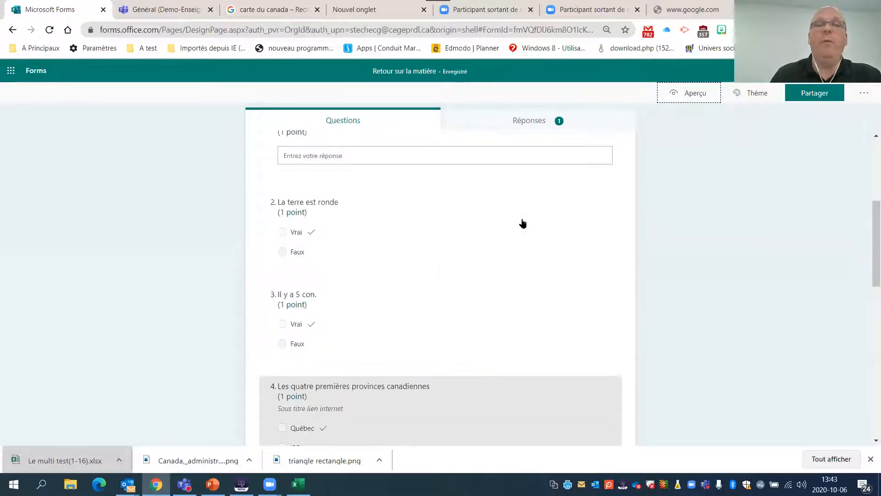
click(342, 305)
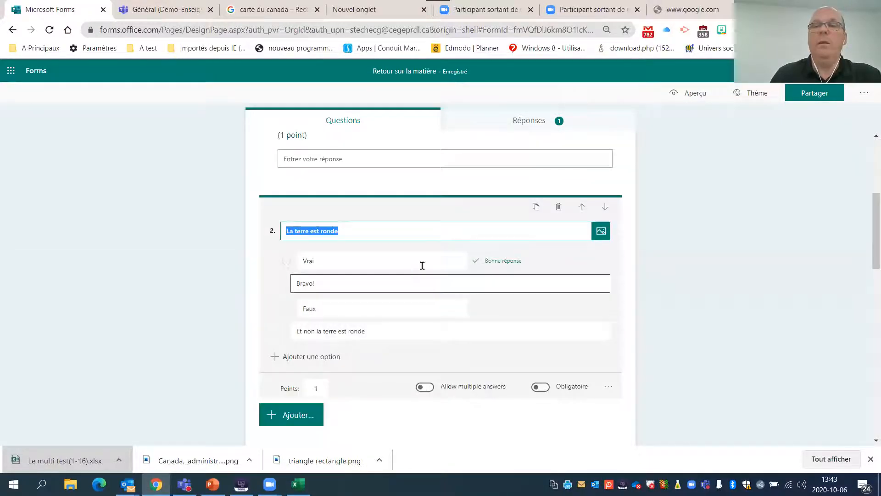
click(610, 389)
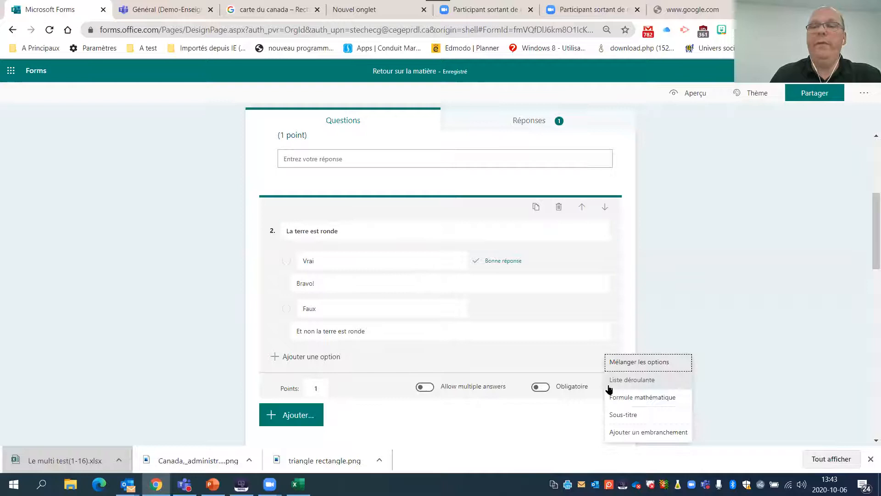
click(649, 431)
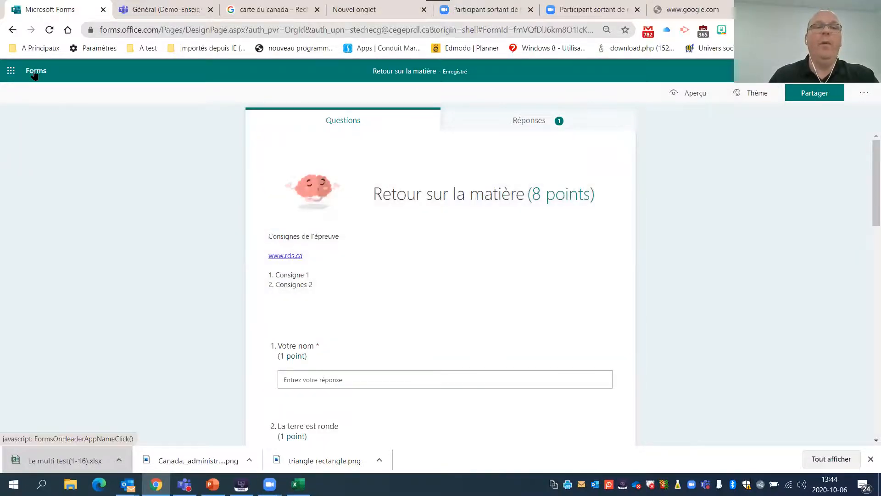
- Create a new quiz and add a choice question reading "Voulez-vous venir au souper du département"
click(35, 71)
click(110, 245)
click(272, 238)
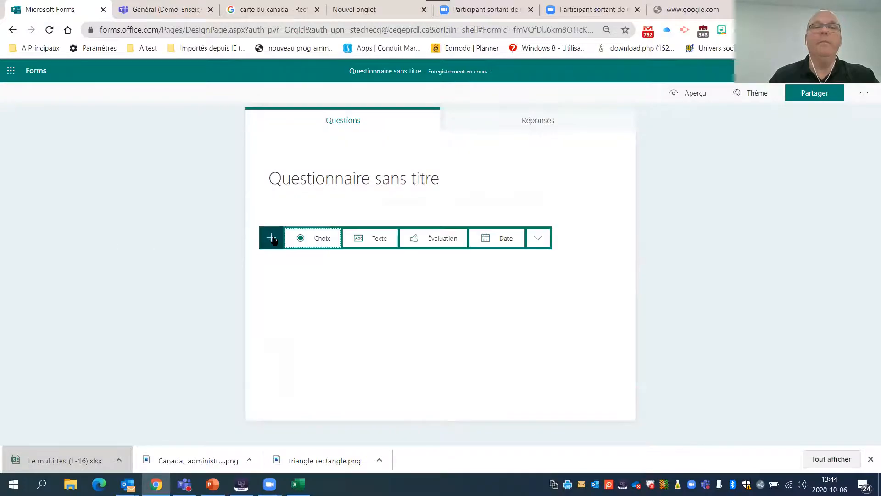
click(317, 242)
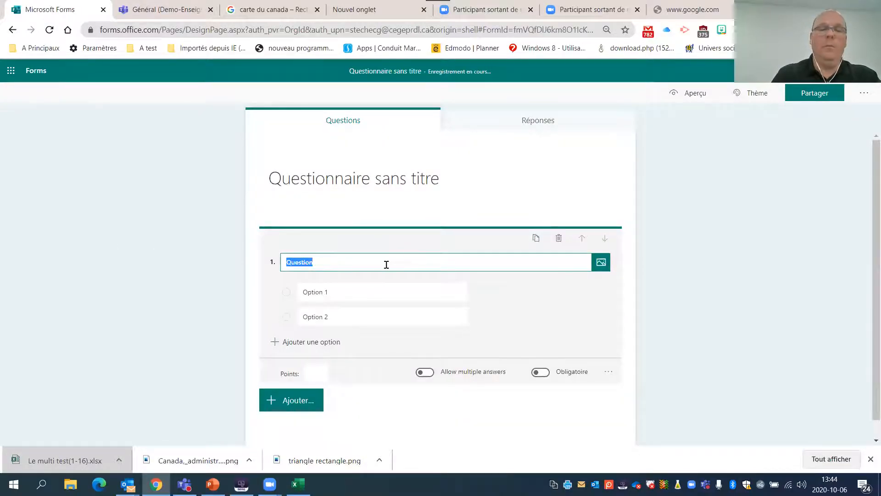
text(Vou)
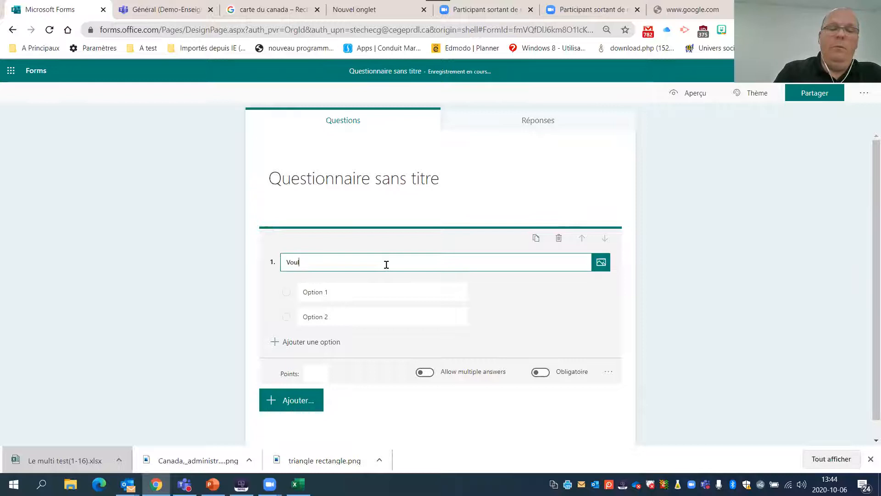
text(lez-vous venir au souper du département)
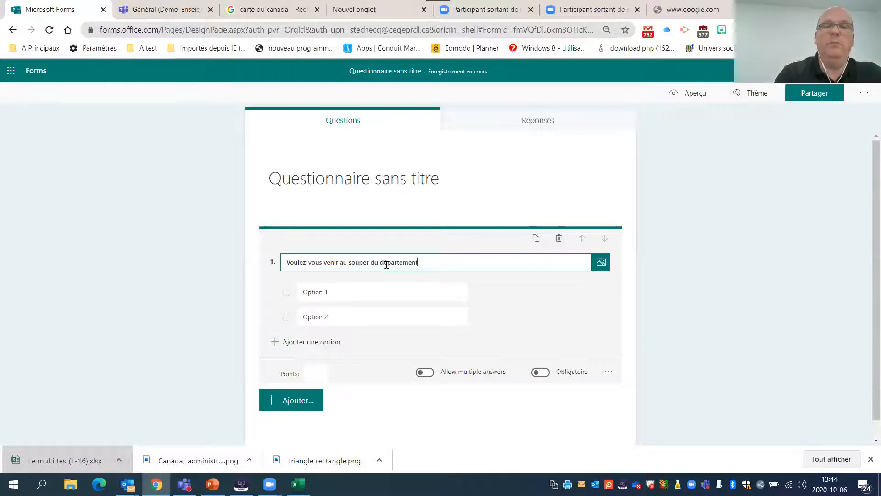
- Set the answer options of question 1 to "Oui" and "Non"
click(359, 285)
text(Oui)
click(348, 310)
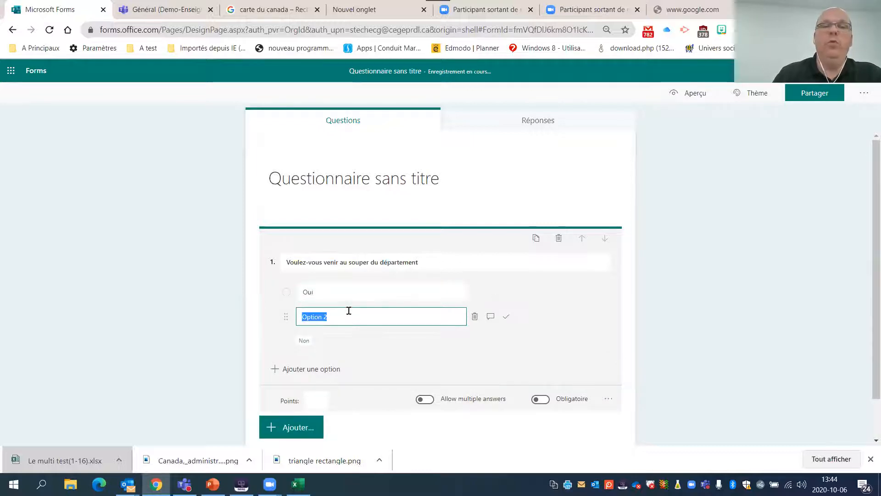
text(Non)
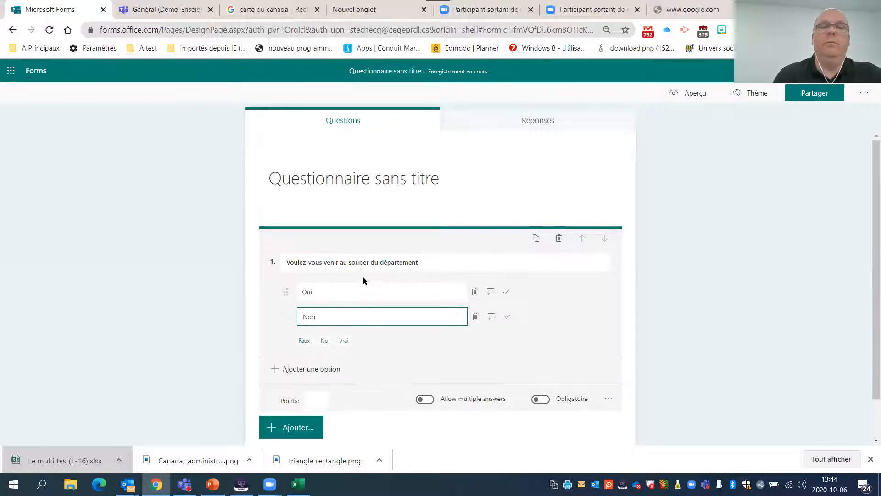
- Add a choice question "ue vou lfjlkfjsf" with options "fdsfds" and "f sfssfd", plus a third choice question with default text
scroll(375, 380, down, 1)
click(309, 388)
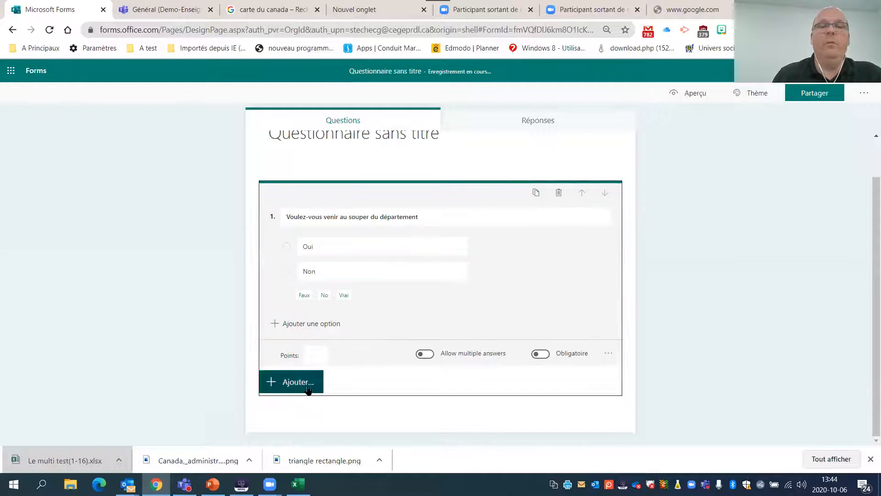
click(319, 387)
text(ue vou  lfjlkfjsf)
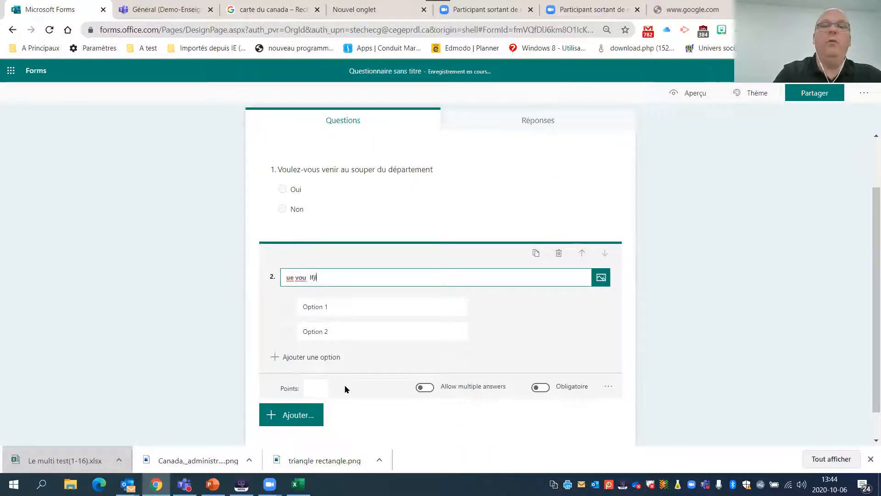
click(382, 316)
text(fdsfds)
click(355, 334)
text(fssfd)
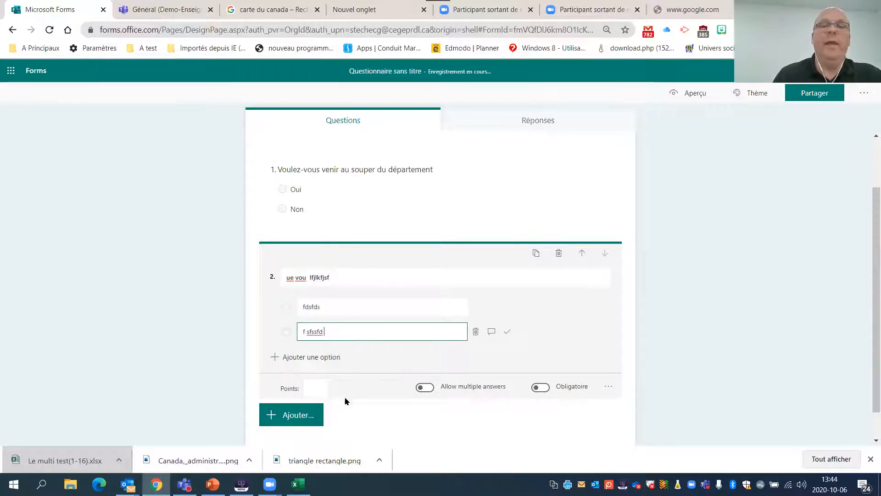
click(291, 413)
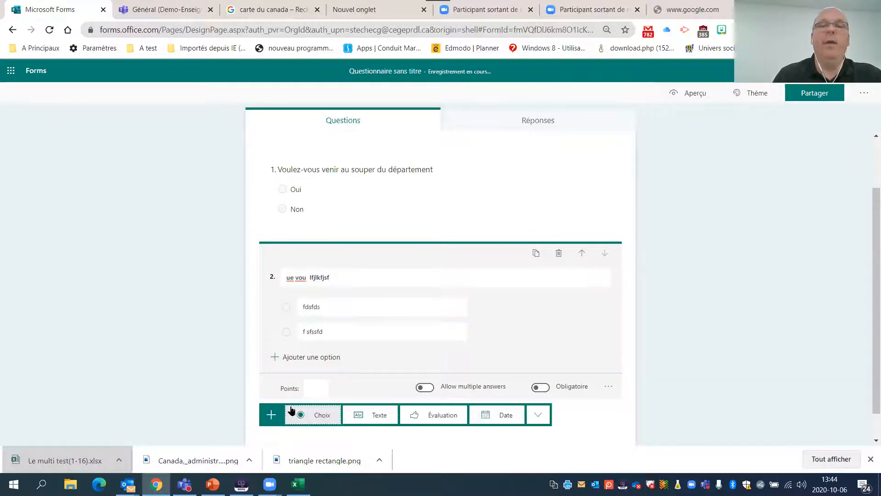
click(324, 415)
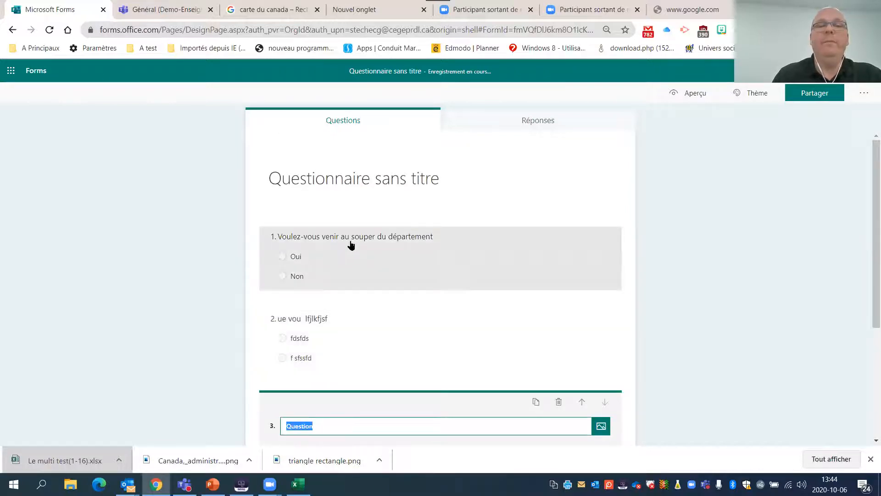
- Open the branching options for question 1 about the department supper
click(352, 243)
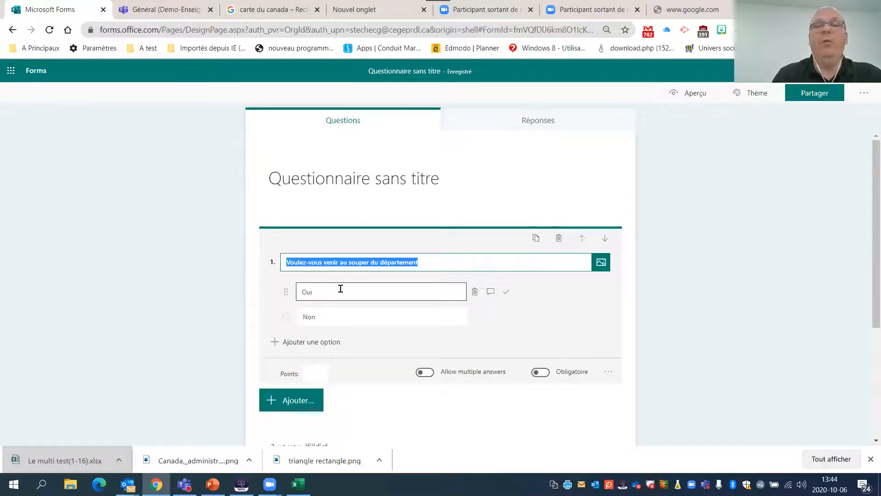
scroll(390, 331, down, 3)
scroll(374, 259, up, 2)
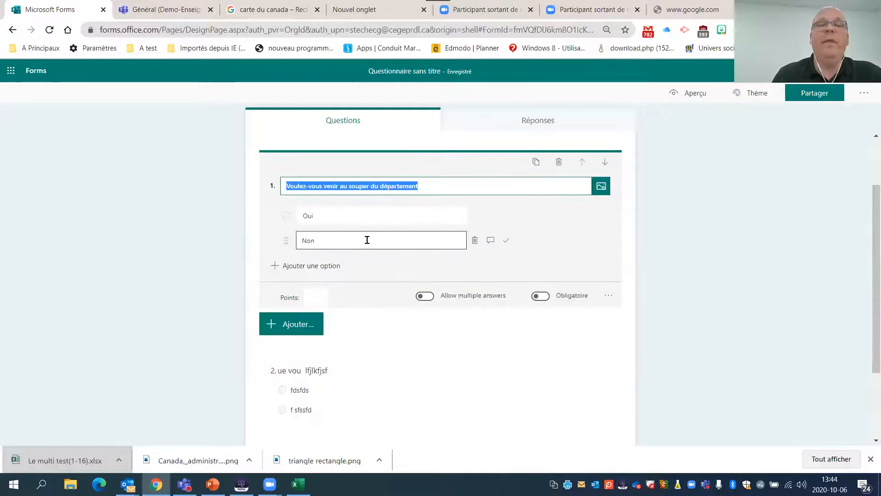
click(368, 240)
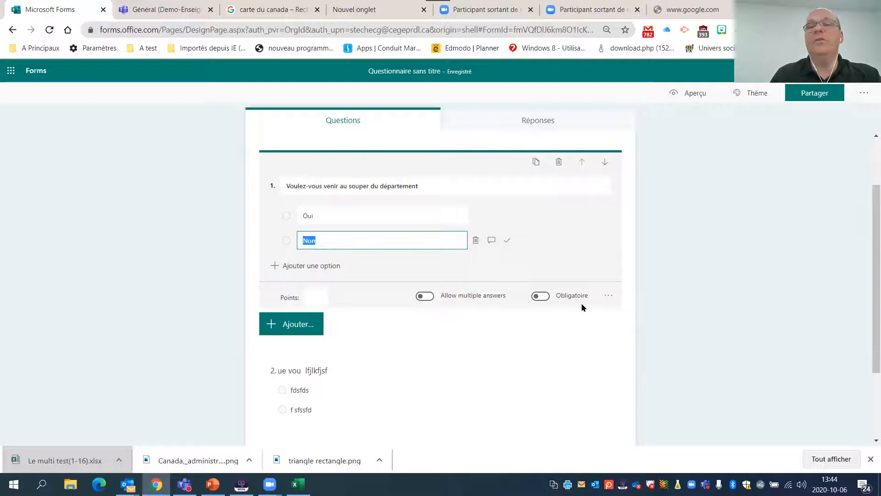
click(608, 296)
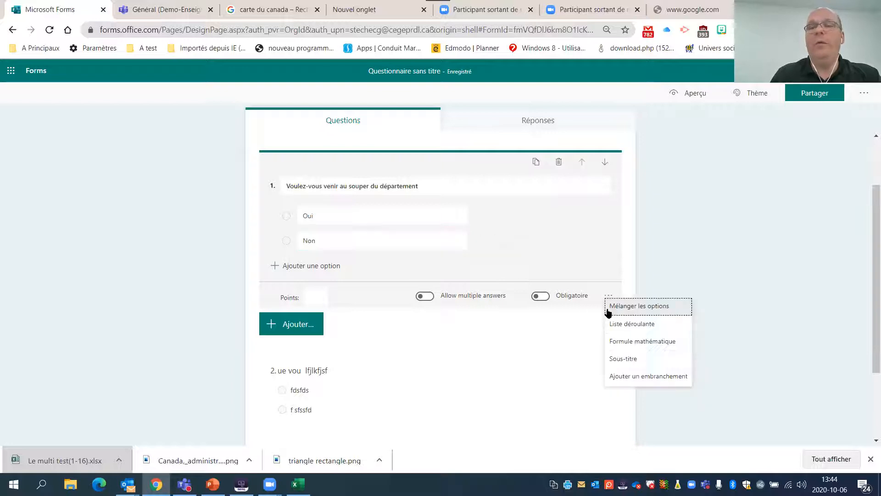
click(647, 377)
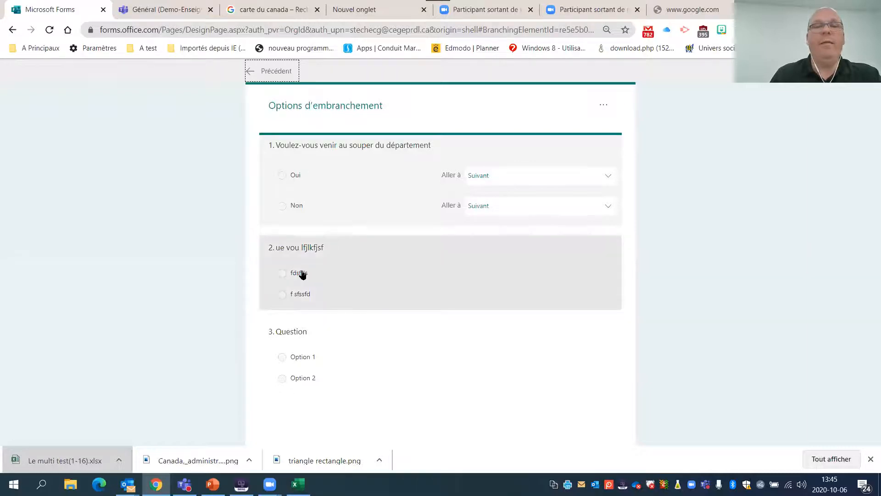
- Make the answer Non of question 1 branch to "3. Question" and return to the question list
click(560, 177)
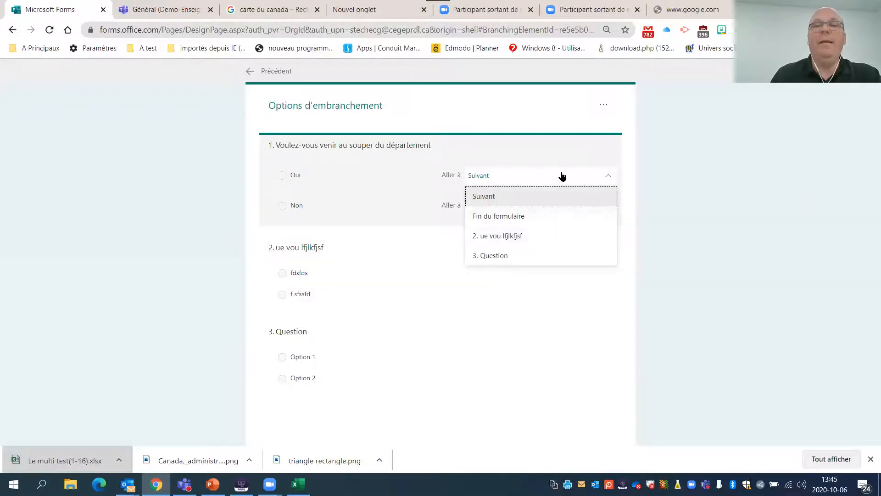
click(564, 172)
click(525, 205)
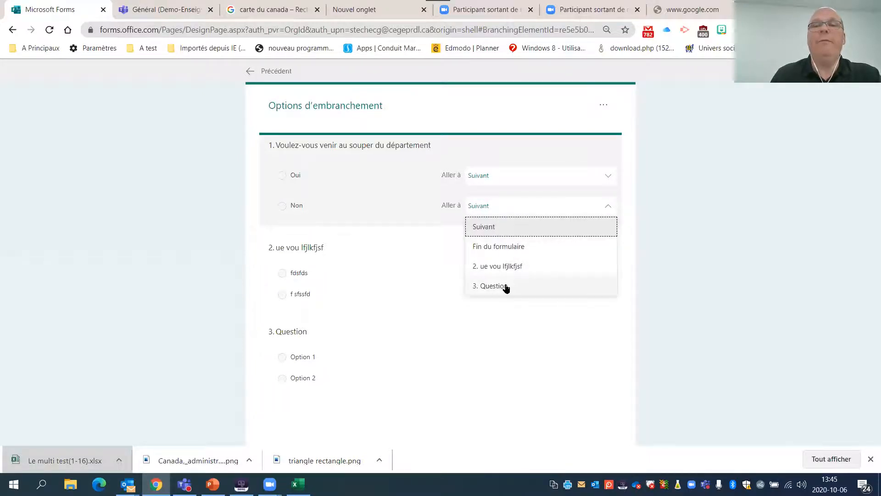
click(506, 287)
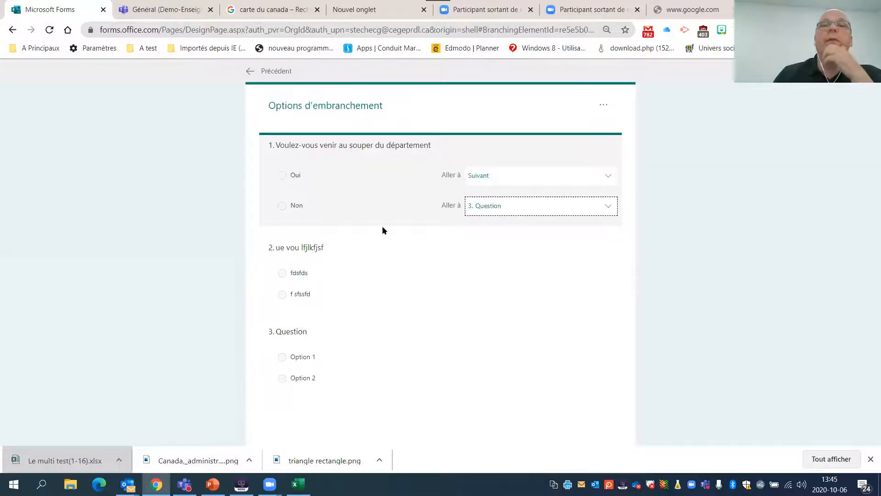
click(263, 71)
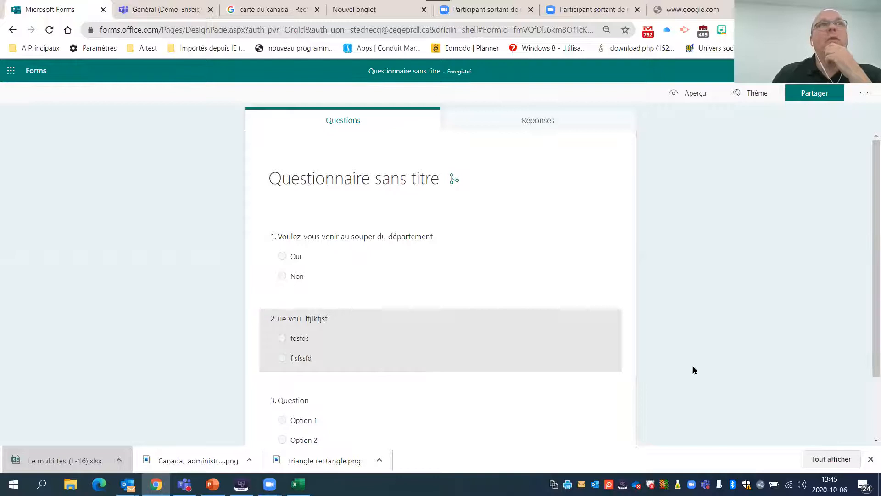
- Reopen the branching options from question 1 and display the branching targets of question 2
scroll(535, 250, down, 2)
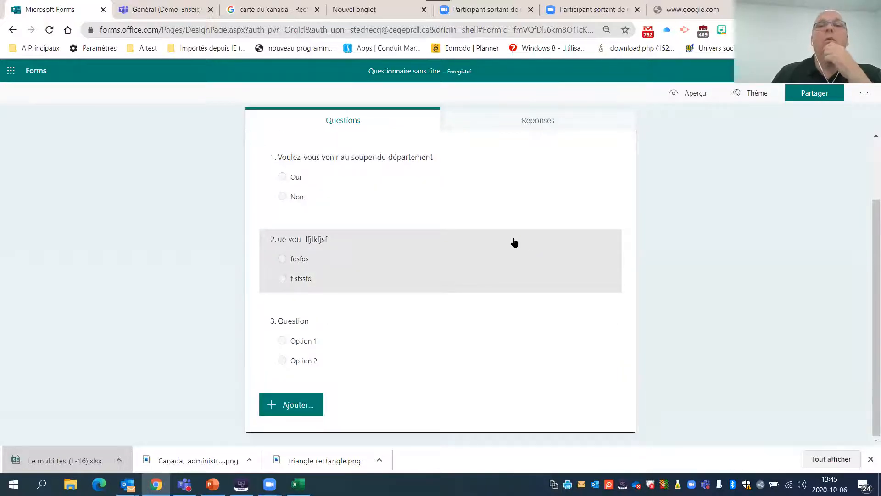
click(332, 183)
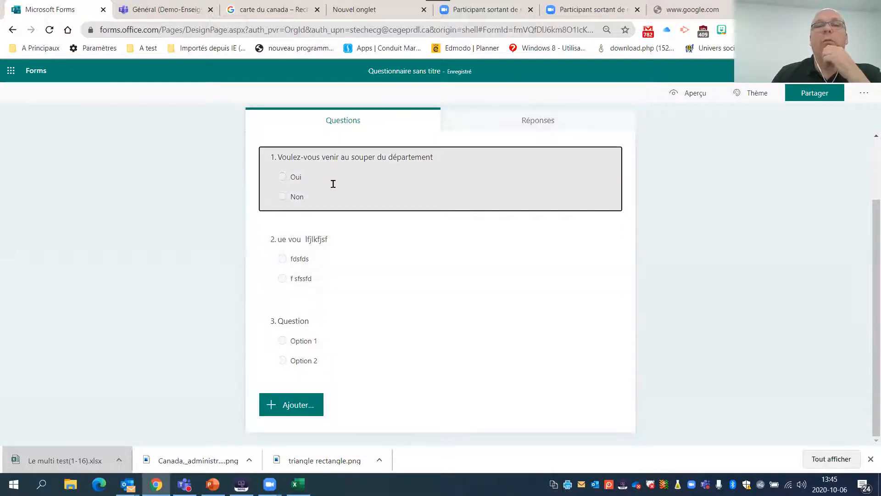
scroll(345, 206, down, 2)
scroll(345, 202, up, 2)
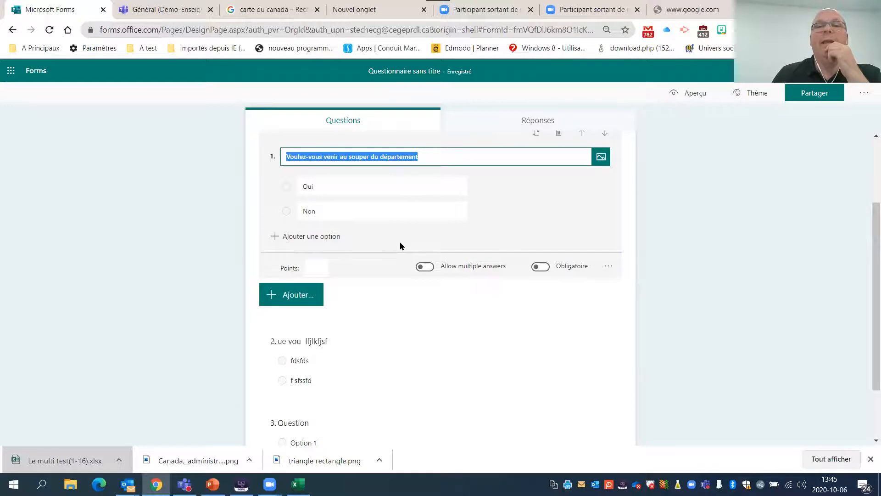
scroll(307, 234, up, 2)
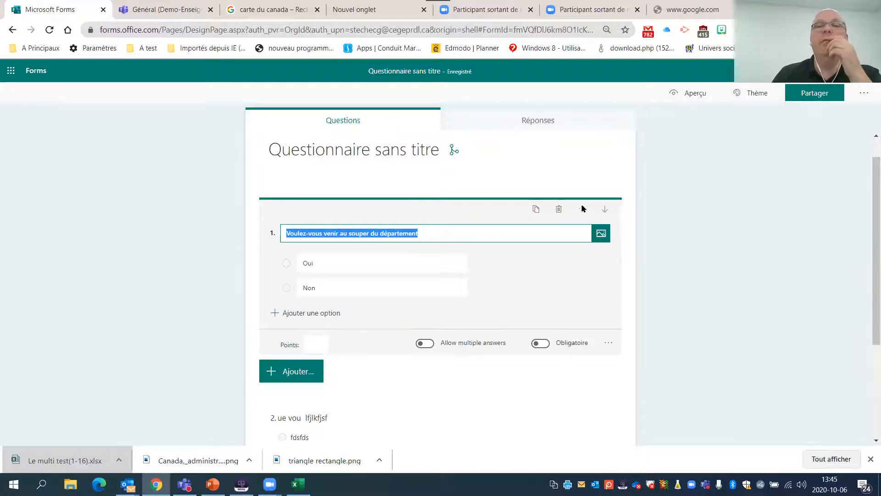
click(608, 344)
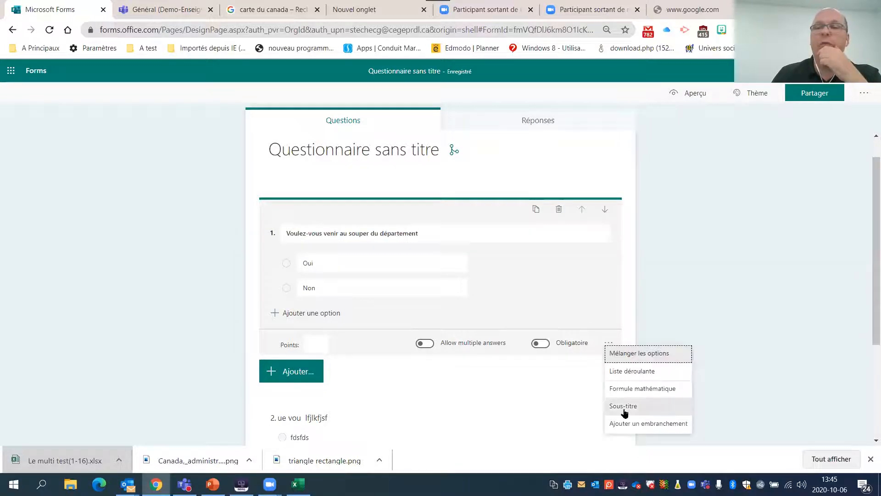
click(641, 425)
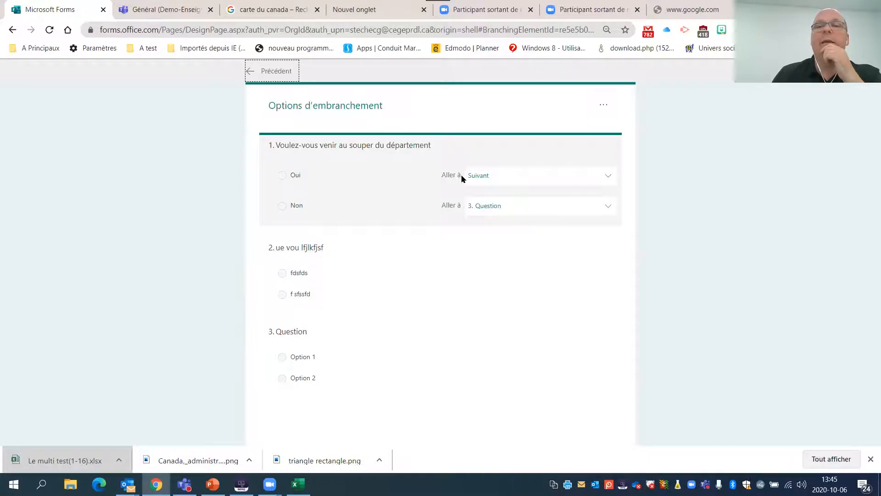
click(315, 268)
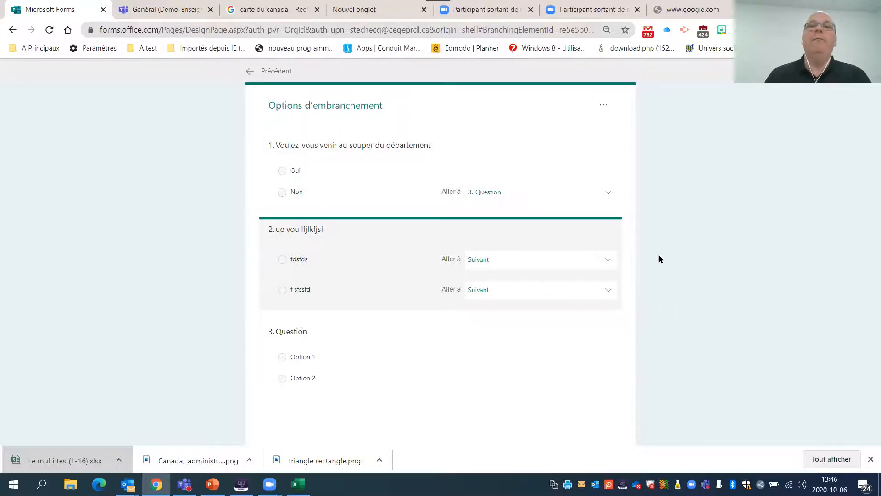
- Leave the branching options of the untitled quiz and open the quiz "Retour sur la matière" from the forms list
click(262, 72)
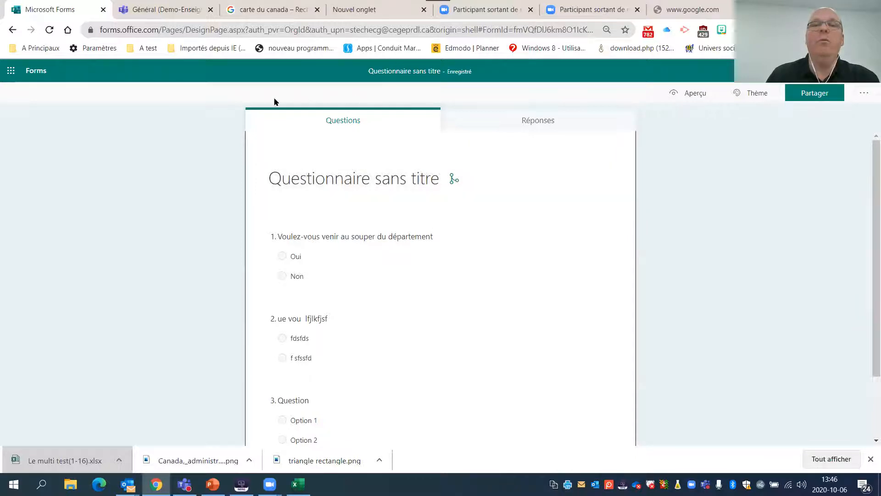
click(41, 70)
click(382, 221)
scroll(382, 207, up, 2)
scroll(390, 210, down, 4)
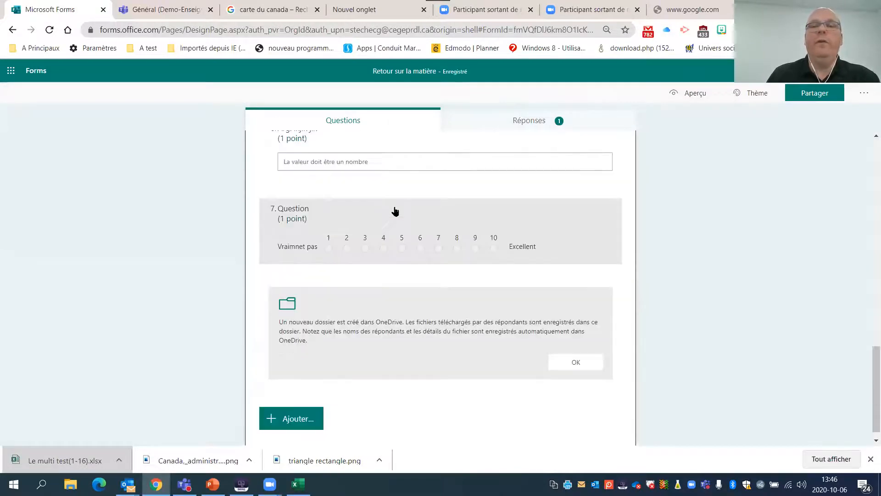
- Display the additional question types that can be inserted below question 6, without adding one
click(580, 167)
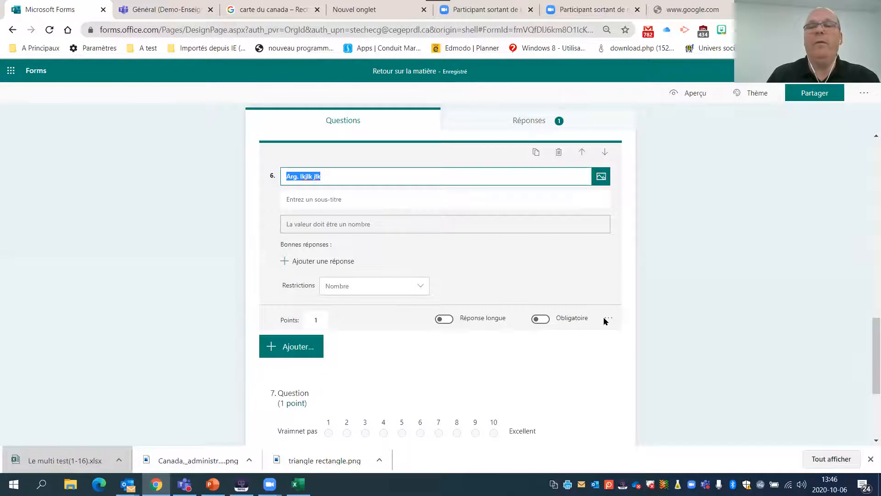
click(275, 346)
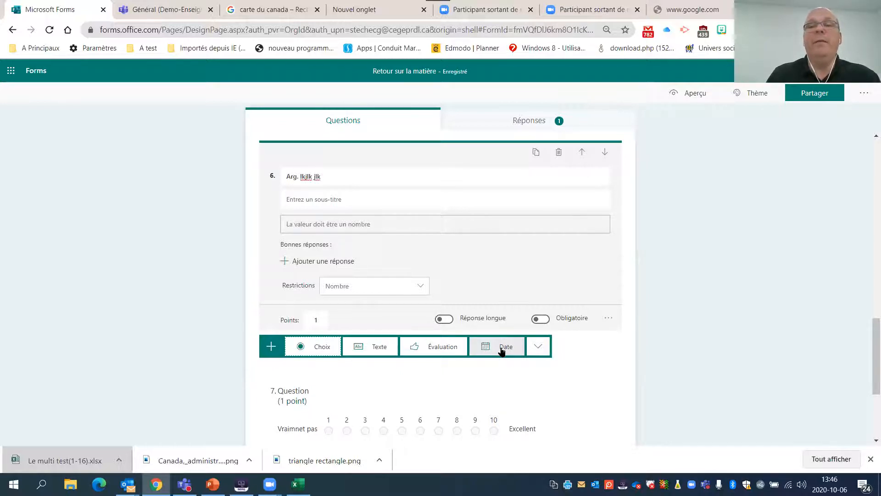
click(538, 347)
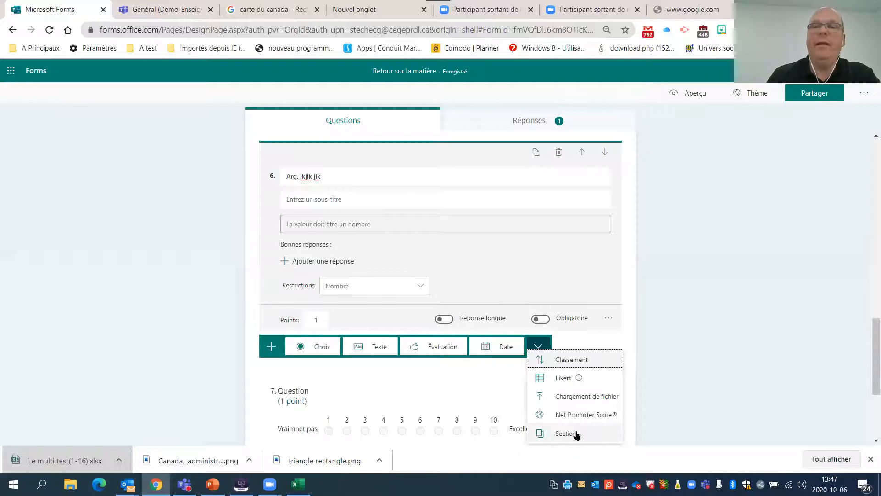
click(670, 402)
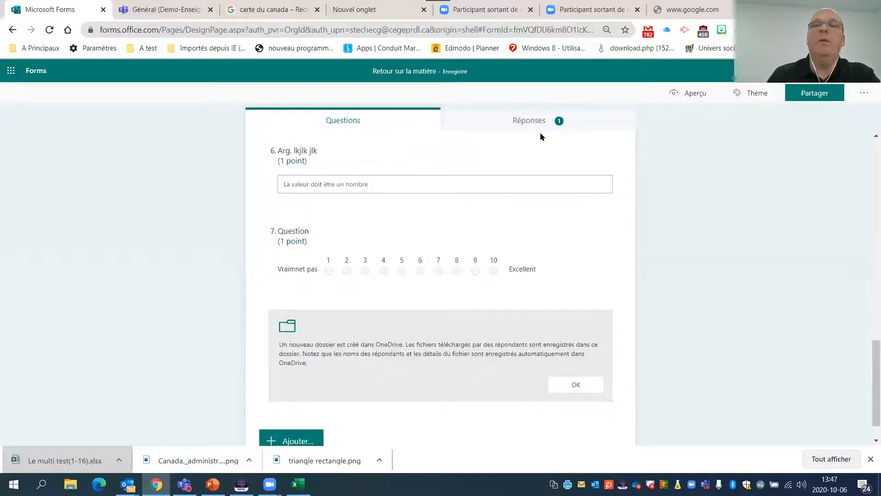
- Show the quiz's responses and turn off the automatic display of results in the form settings
click(526, 129)
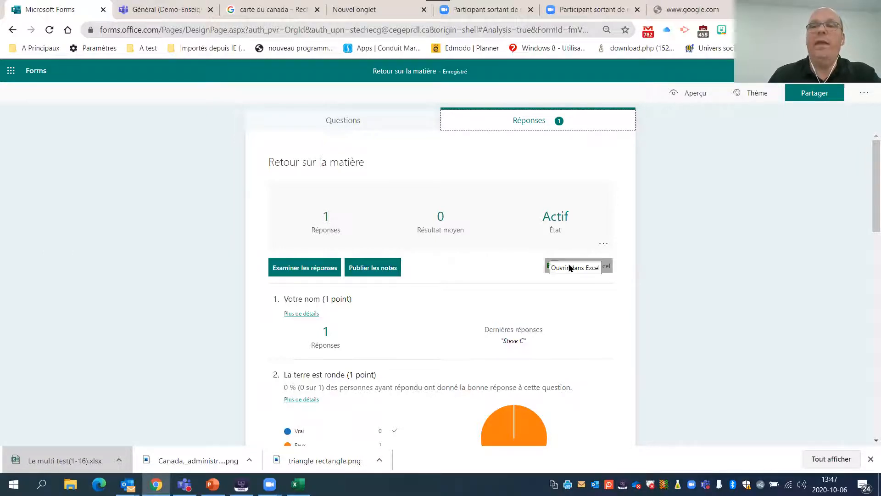
click(680, 239)
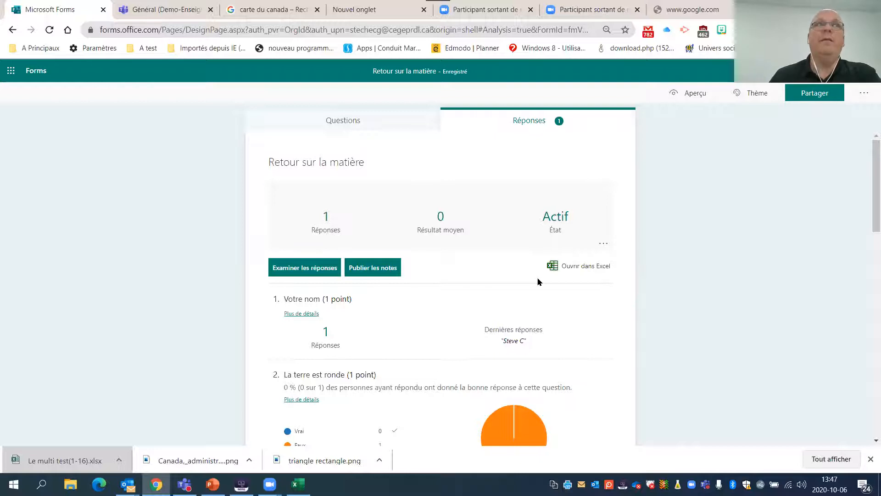
click(865, 95)
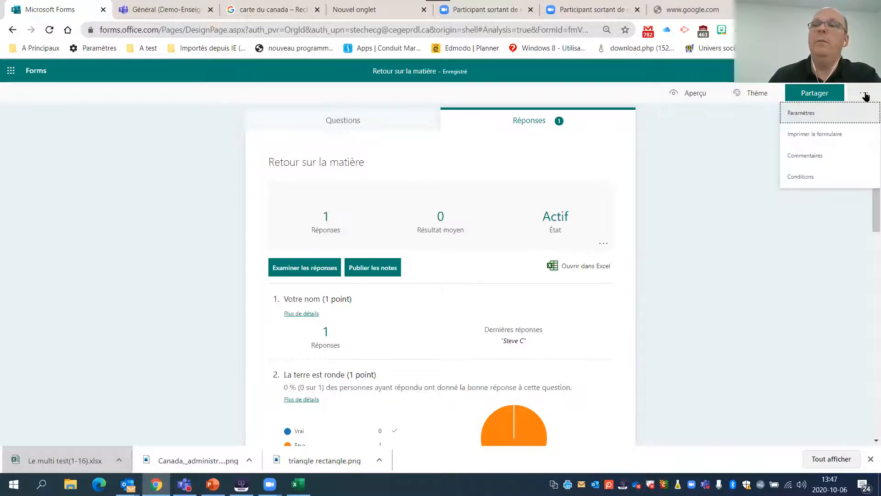
click(806, 115)
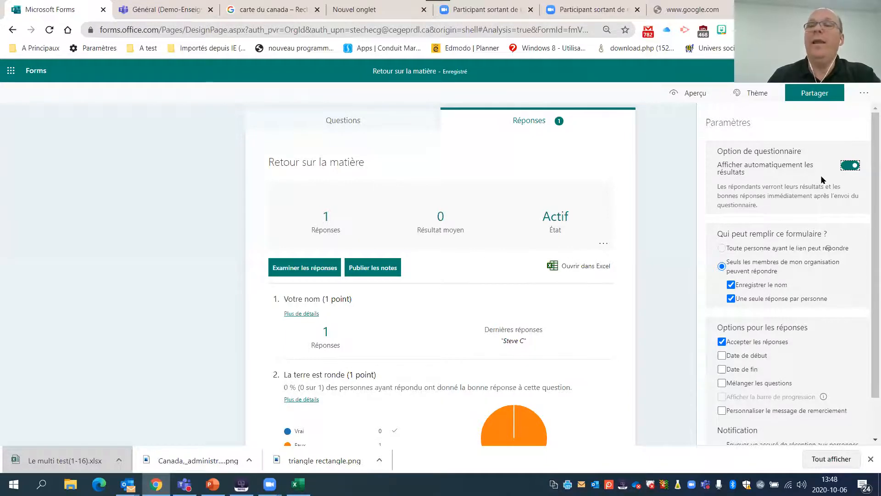
click(850, 165)
mouse_move(720, 186)
mouse_down()
mouse_move(766, 196)
mouse_move(716, 186)
mouse_up()
click(788, 196)
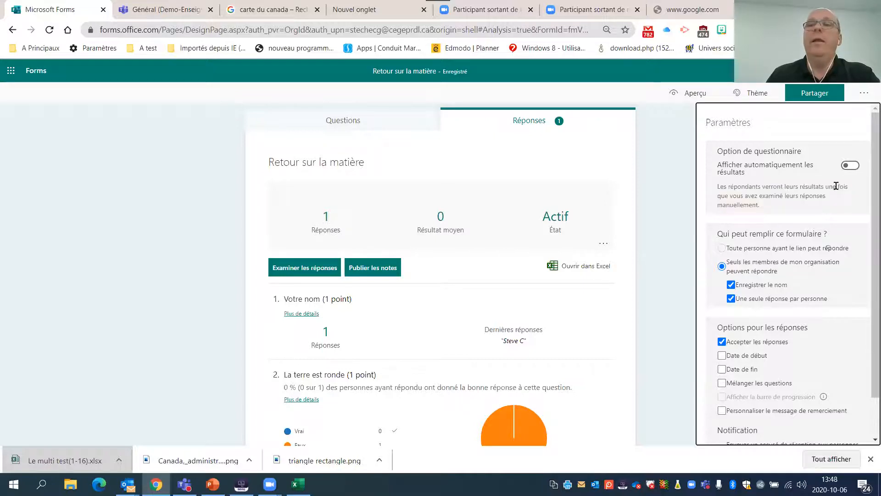
click(853, 165)
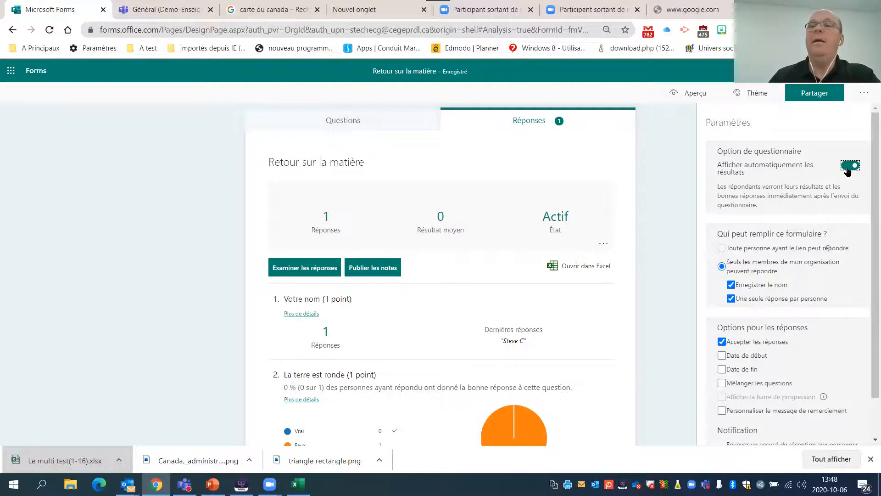
click(848, 168)
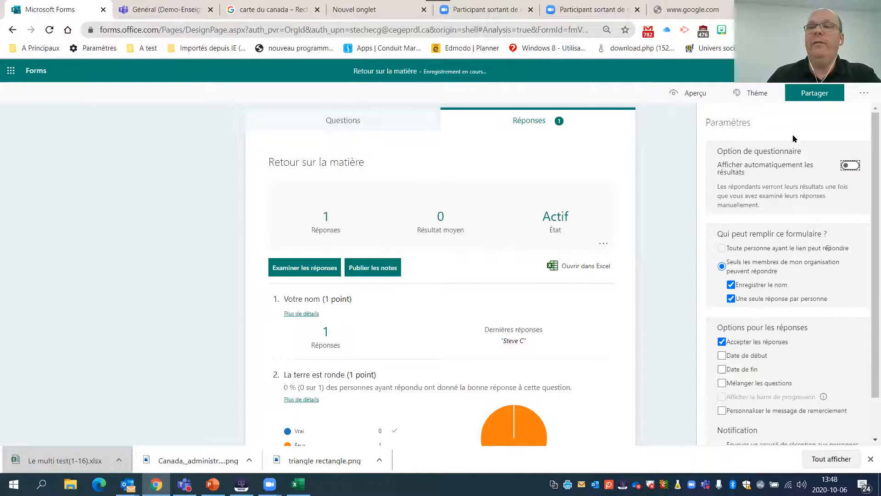
- Try to allow anyone with the link to respond, and return to the quiz's questions
scroll(771, 168, down, 1)
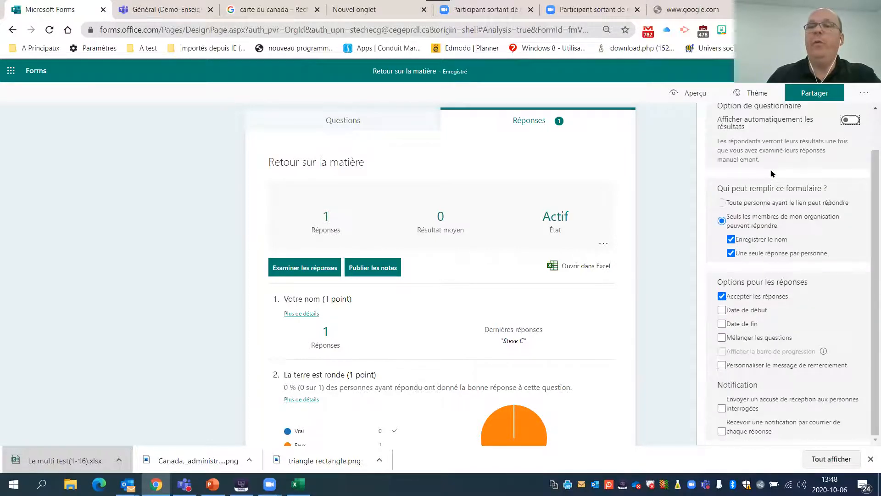
click(735, 203)
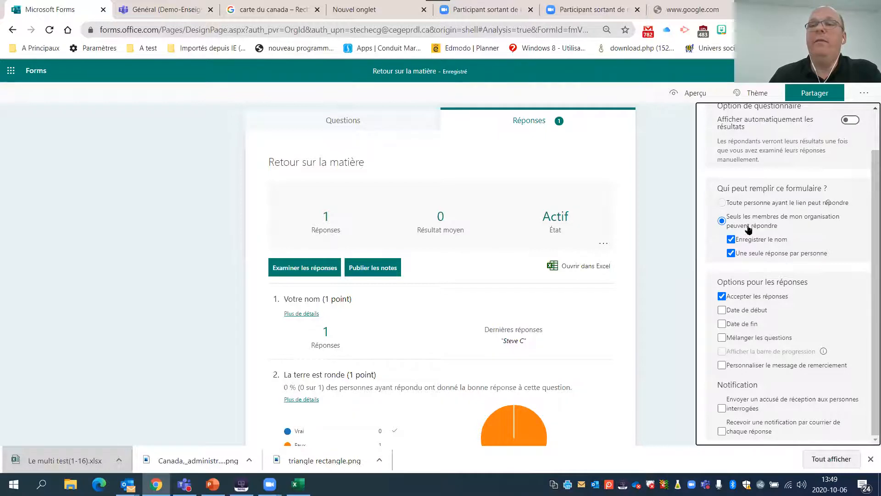
click(353, 120)
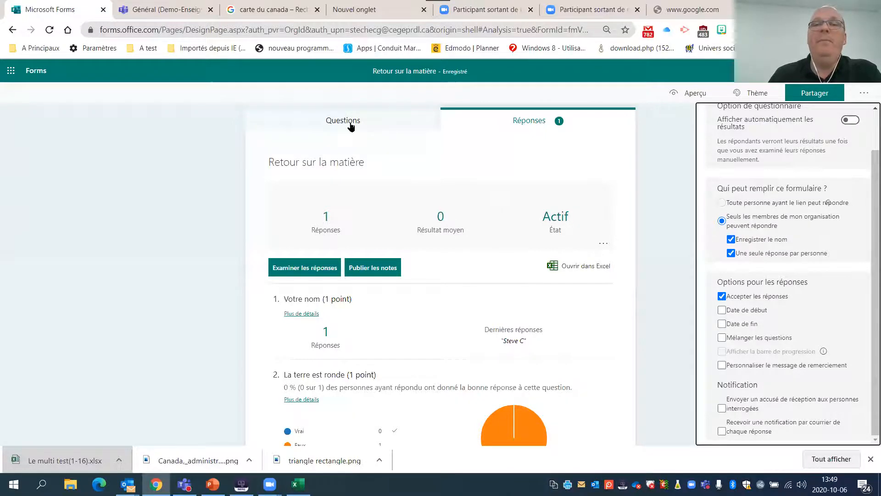
scroll(365, 244, up, 15)
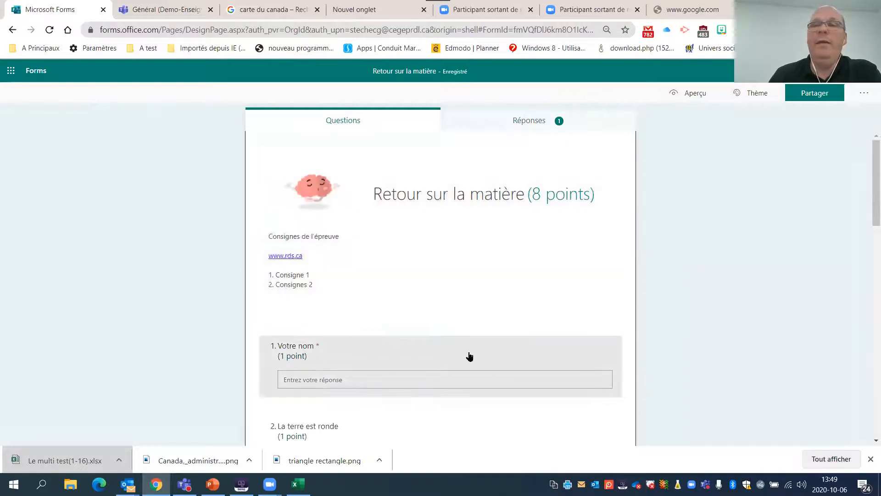
- Reopen the form settings from the questions view at the respondent and response options
click(864, 94)
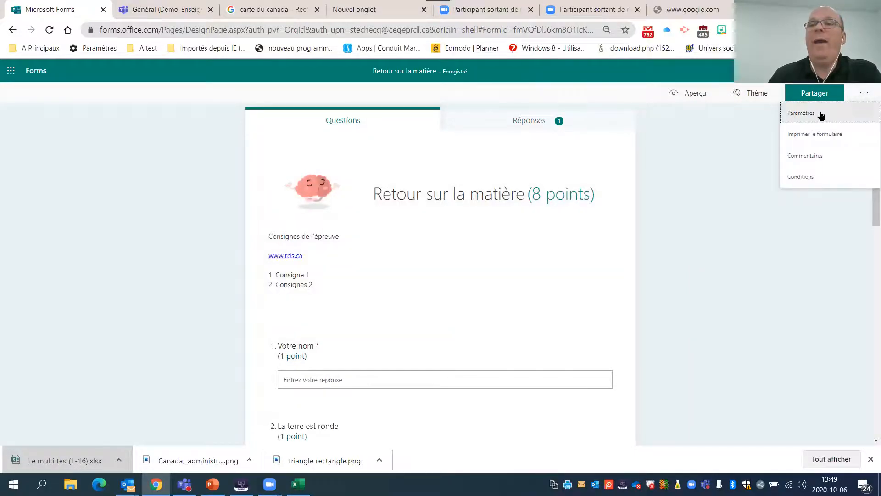
click(821, 114)
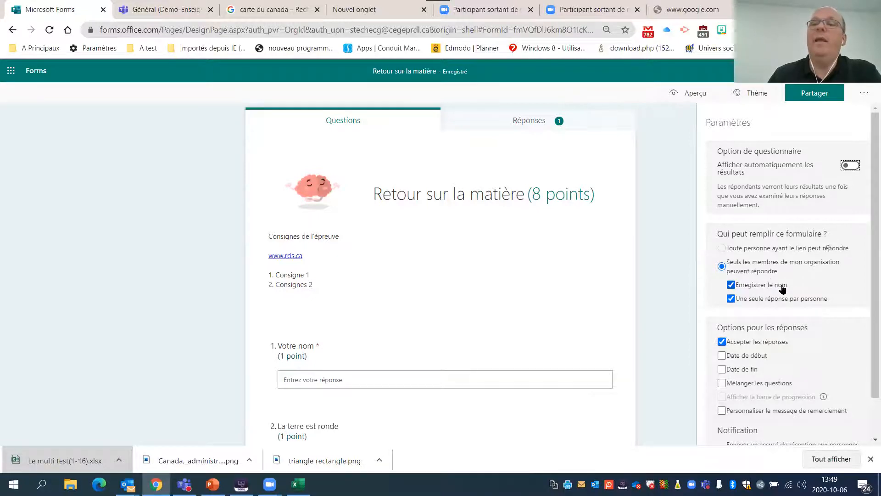
scroll(783, 288, down, 1)
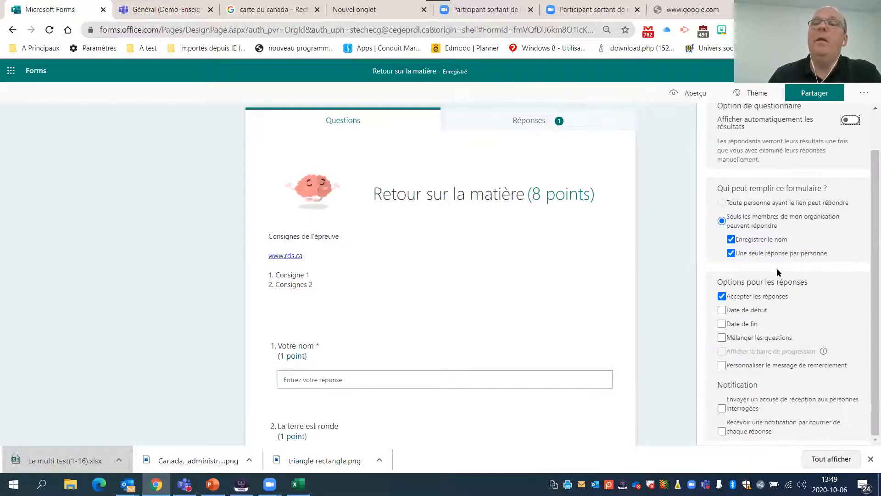
- Switch the one-response-per-person option and the accepting of responses off and back on
click(731, 256)
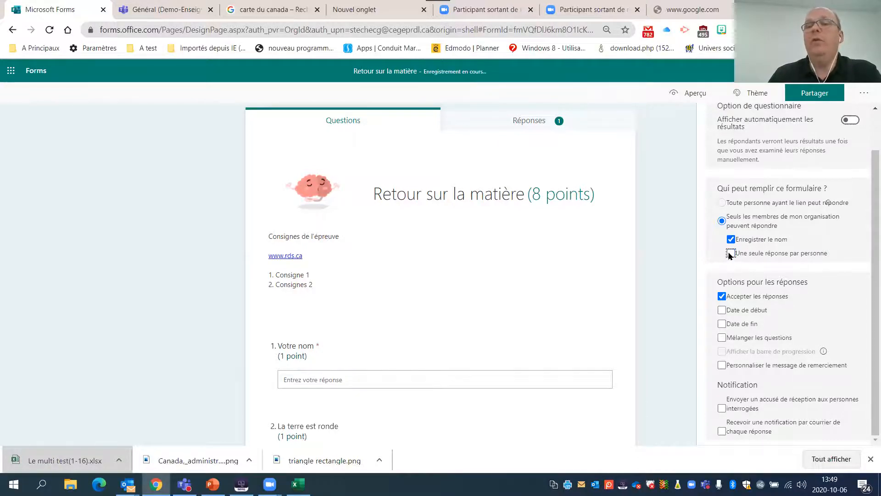
click(736, 254)
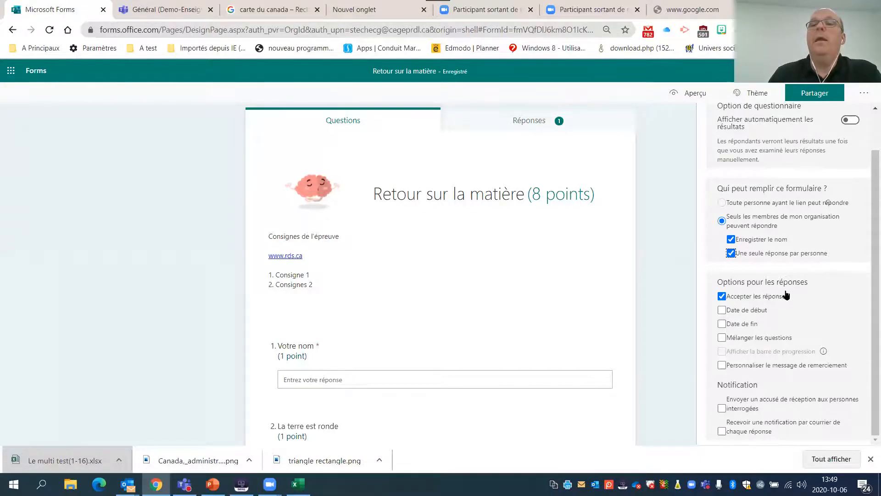
click(723, 298)
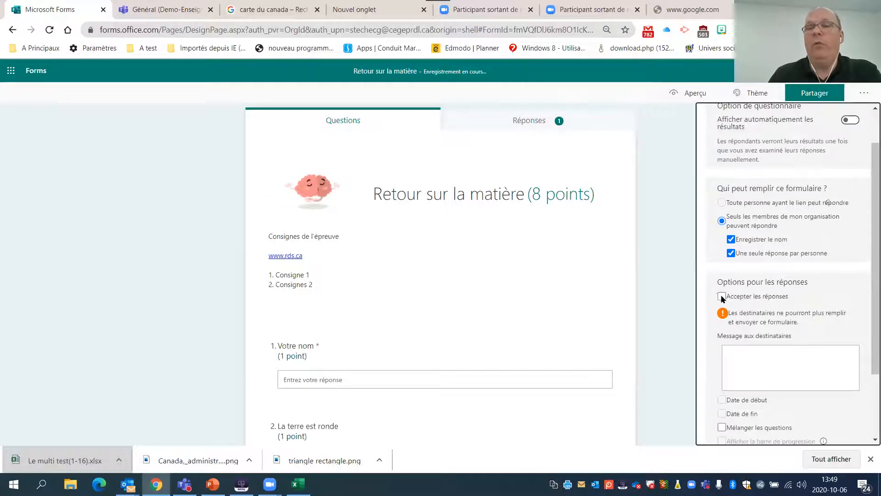
click(720, 296)
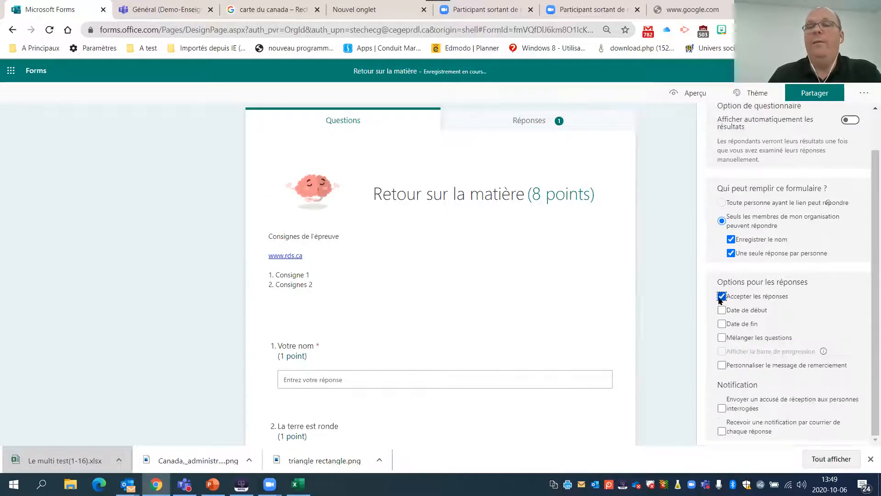
- Enable a start date for the quiz and set it to 07/10/2020 at 09:00
click(752, 311)
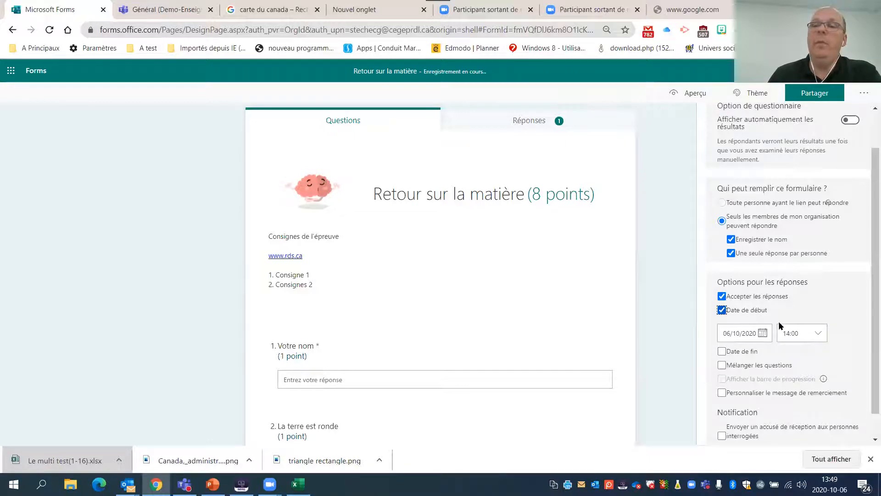
click(760, 338)
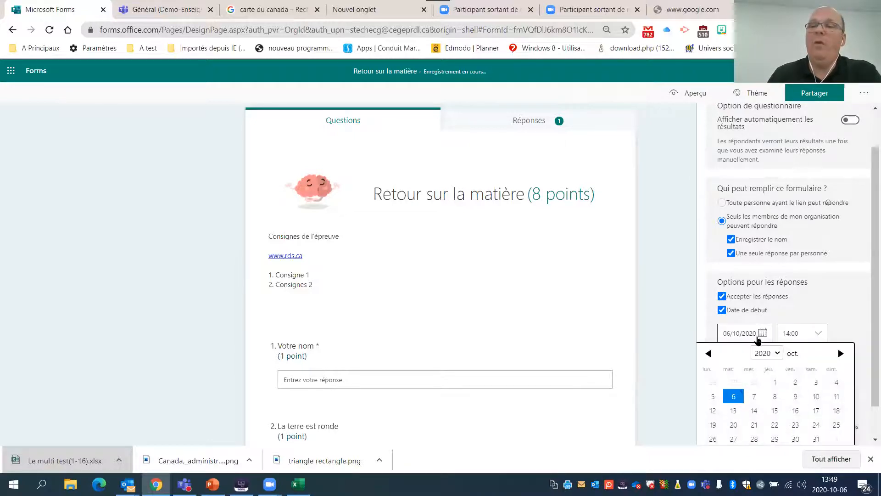
click(756, 396)
click(818, 336)
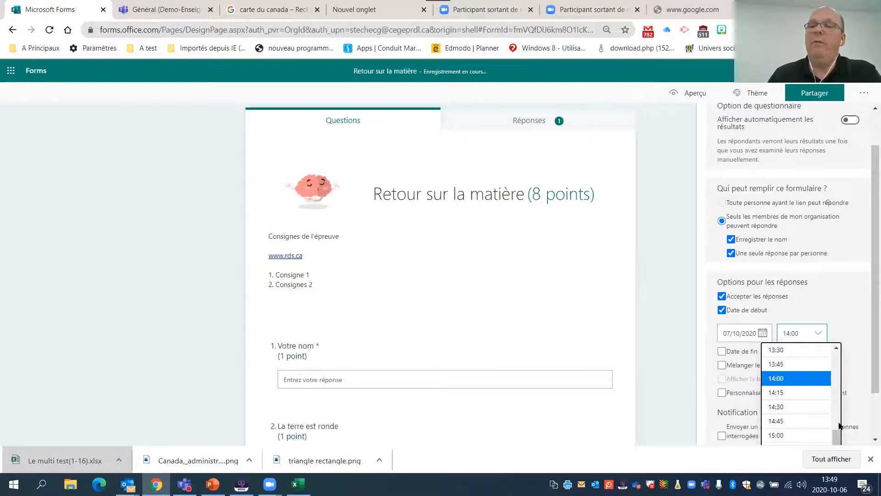
drag(835, 432, 837, 406)
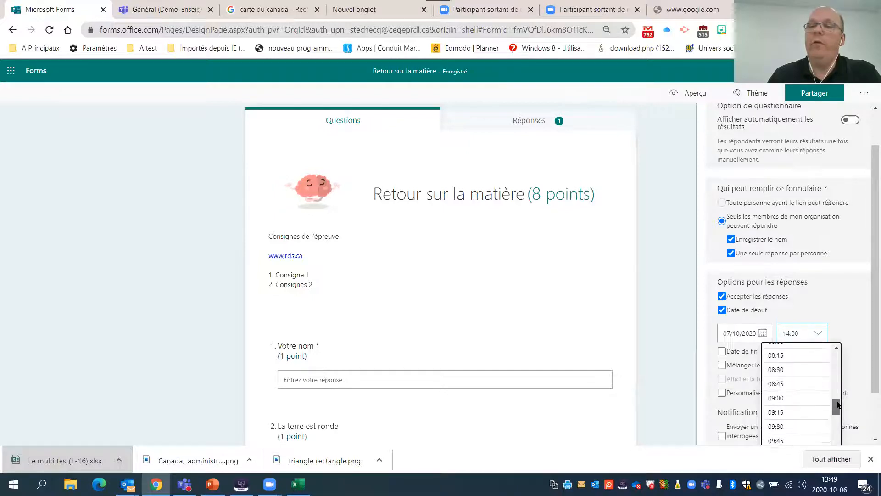
click(805, 400)
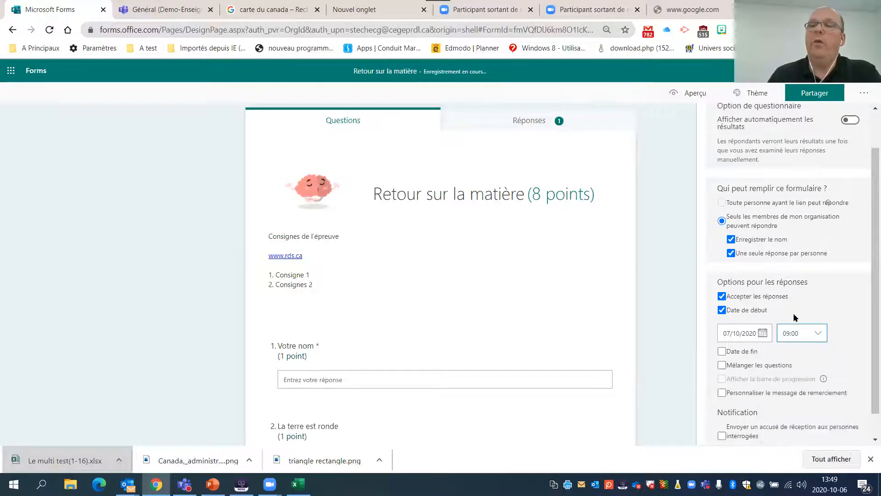
- Enable an end date for the quiz on 07/10/2020 and set its time to 10:00
click(732, 352)
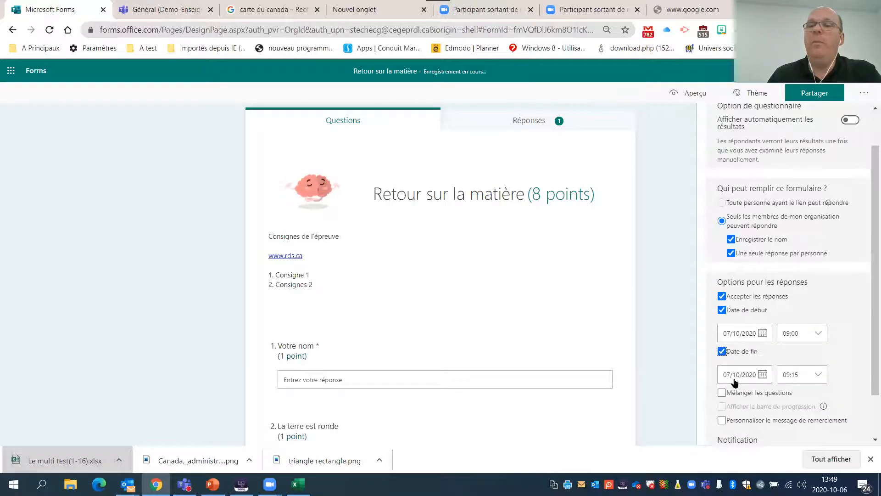
click(820, 376)
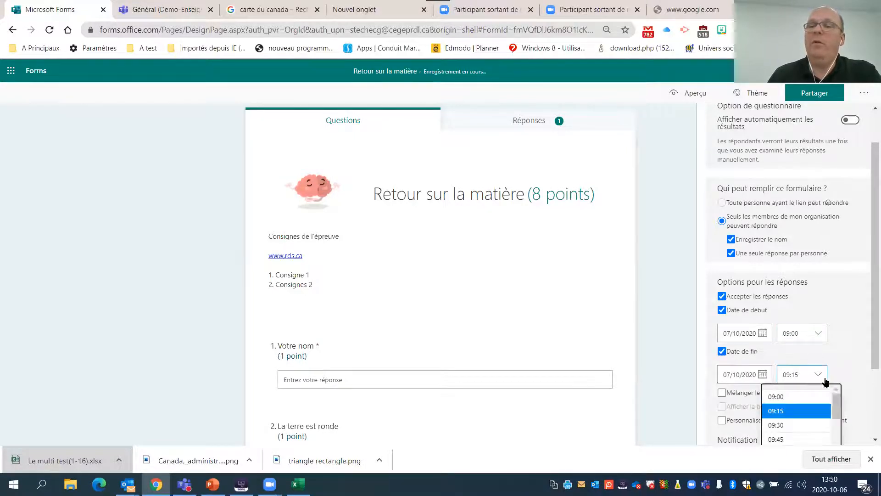
scroll(836, 409, down, 1)
click(808, 422)
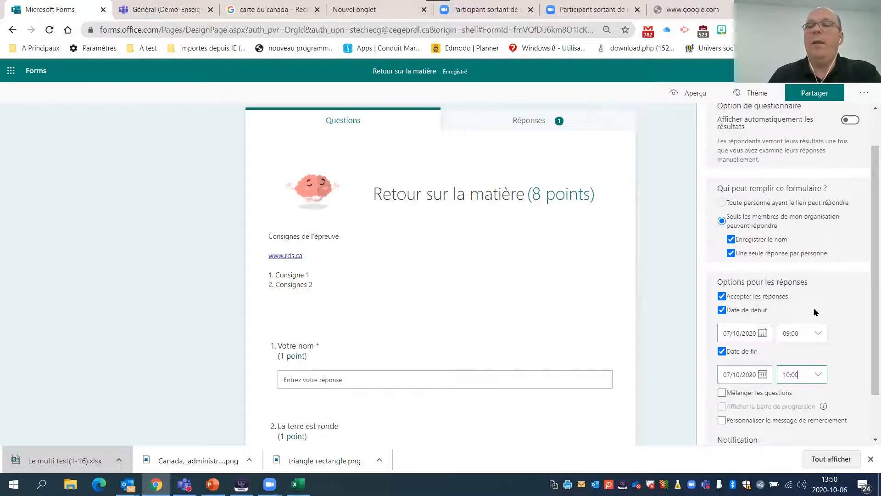
- Enable question shuffling for all questions in the quiz
scroll(806, 303, down, 2)
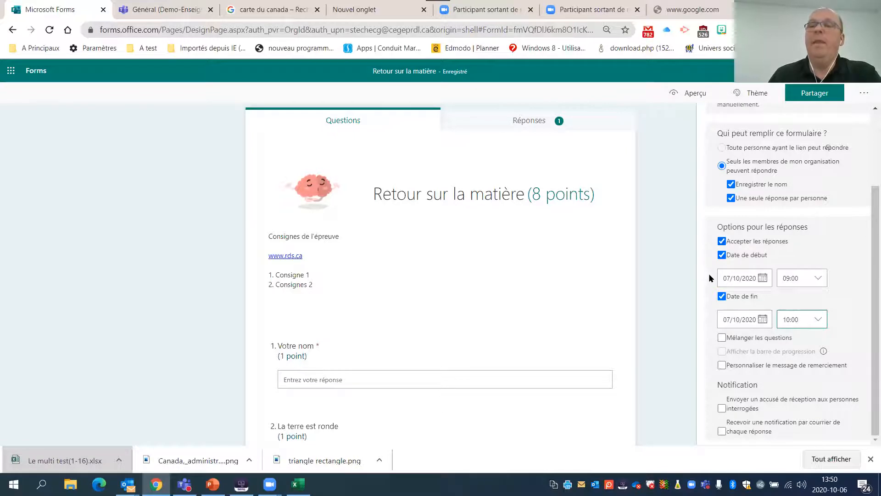
click(722, 338)
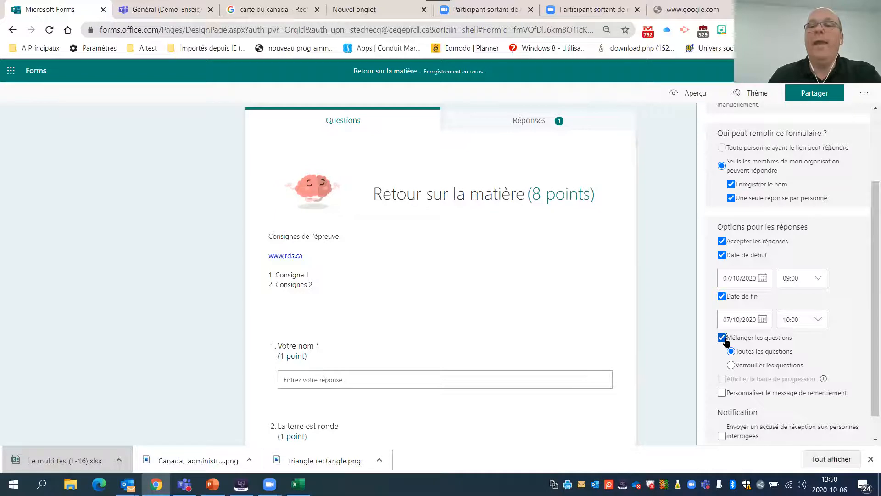
scroll(727, 342, down, 1)
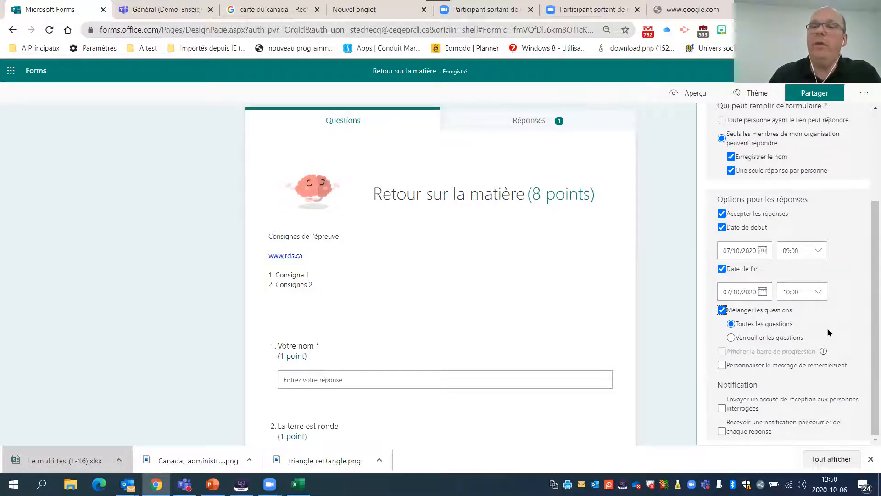
- Enable the customised thank-you message for the quiz, keeping the text "Votre réponse a été envoyée."
click(729, 369)
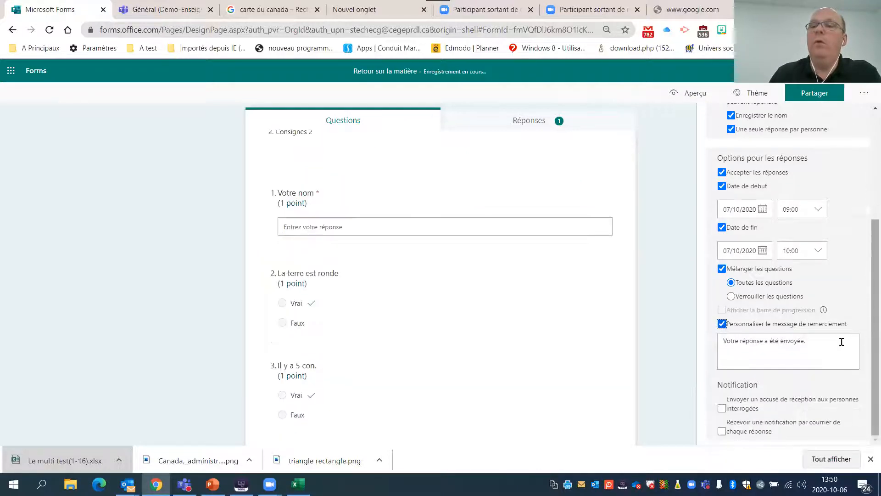
click(831, 342)
click(831, 344)
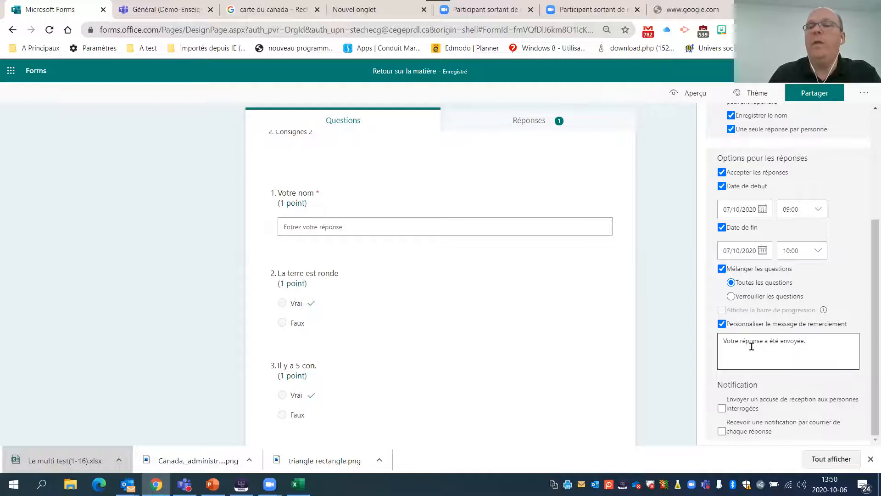
click(872, 374)
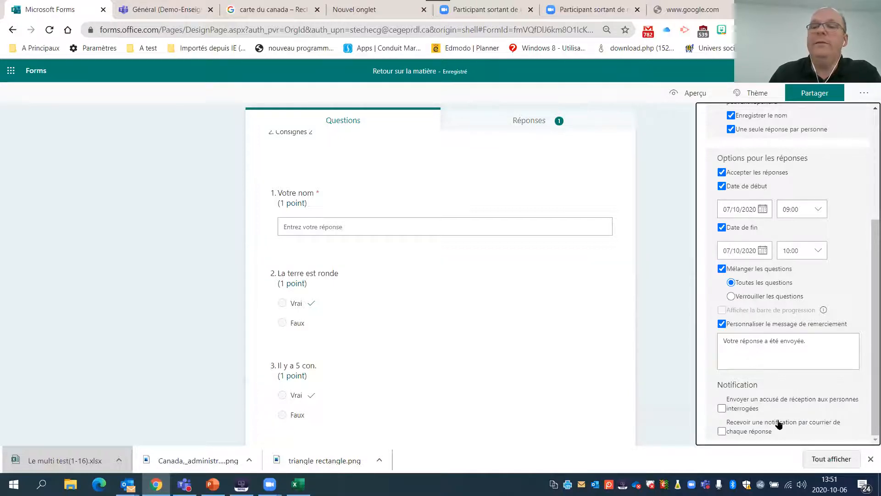
- Switch the e-mail notification for each response on and back off
click(723, 432)
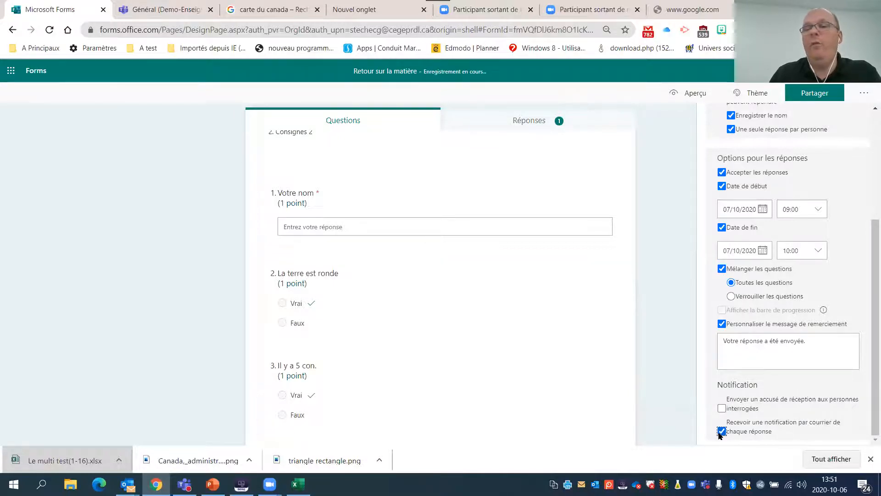
scroll(752, 381, up, 5)
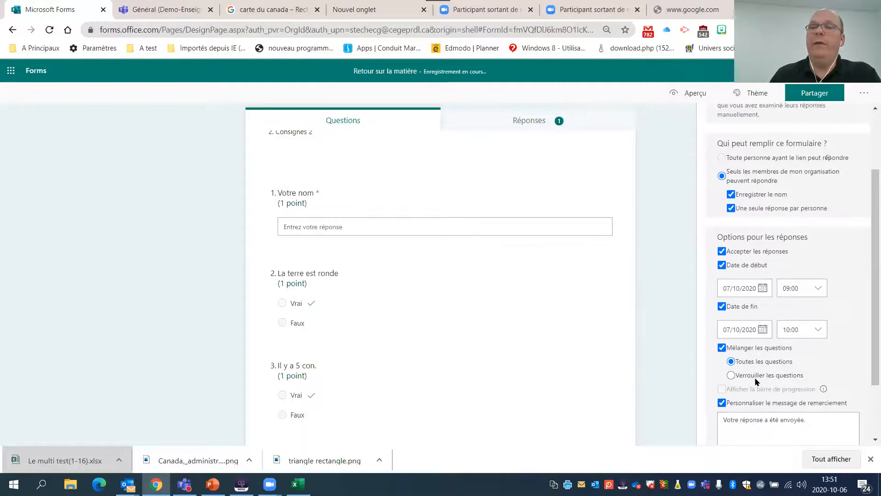
scroll(756, 390, down, 5)
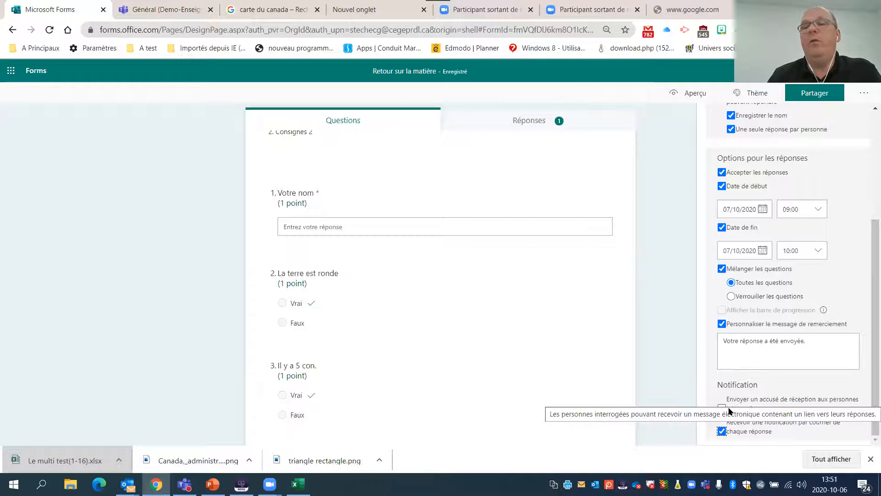
click(721, 431)
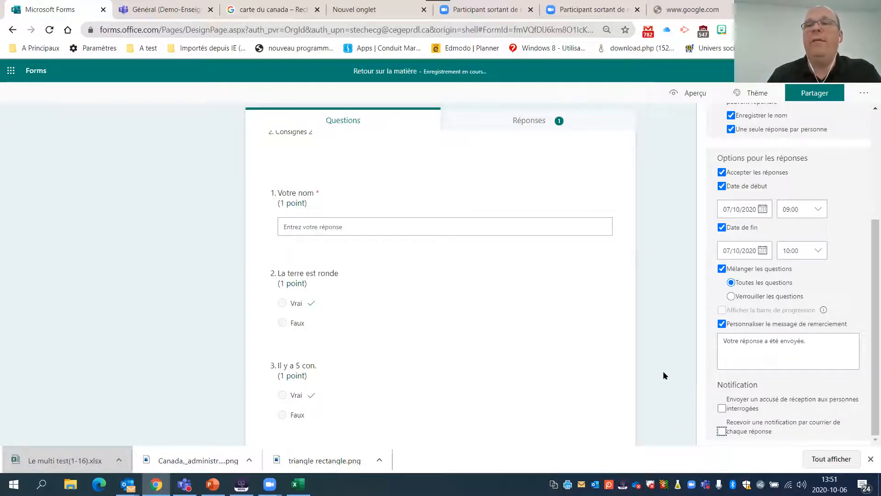
- Review the quiz settings for result display, who can respond, response dates, question shuffling and notifications, including how to reopen and close them
scroll(664, 376, up, 4)
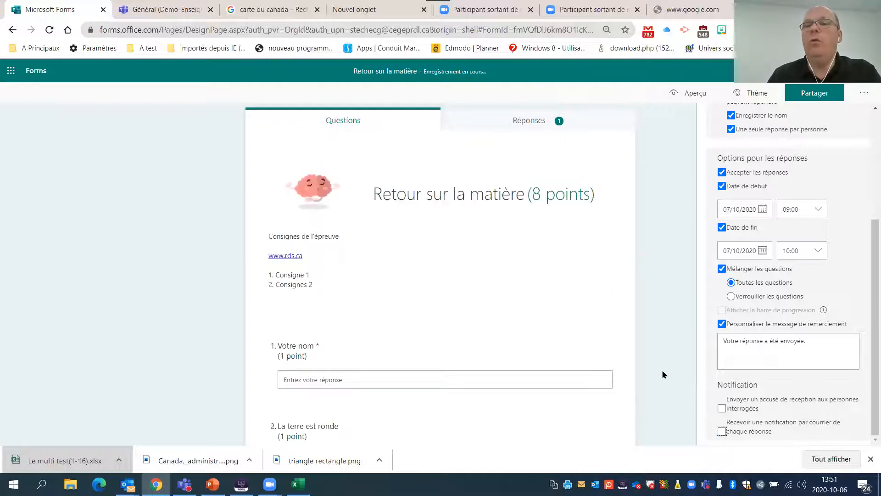
scroll(861, 311, up, 4)
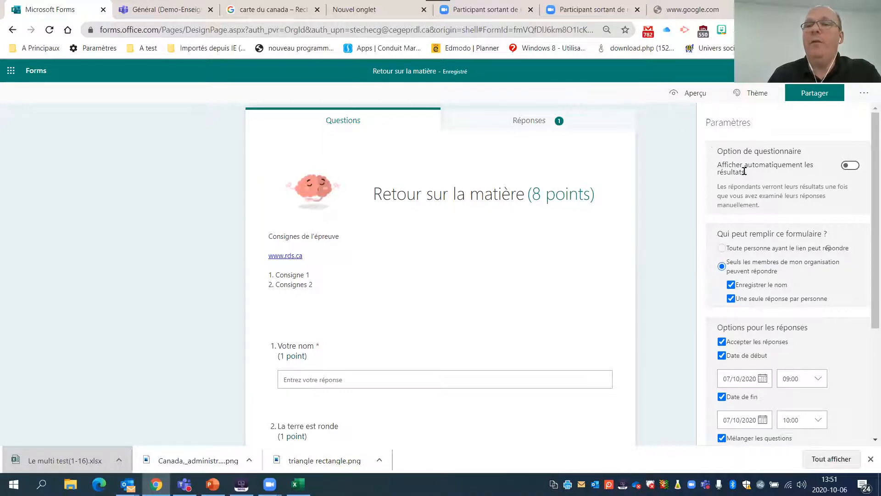
scroll(760, 232, down, 2)
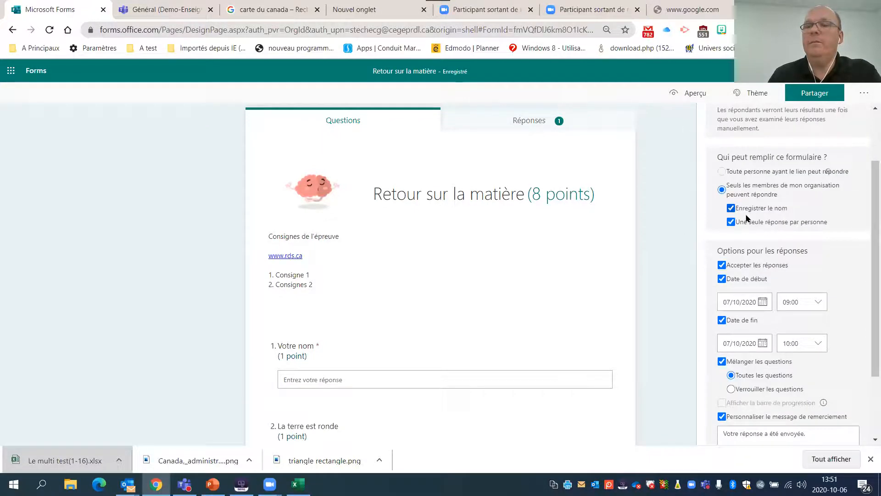
scroll(777, 232, down, 2)
scroll(814, 252, up, 4)
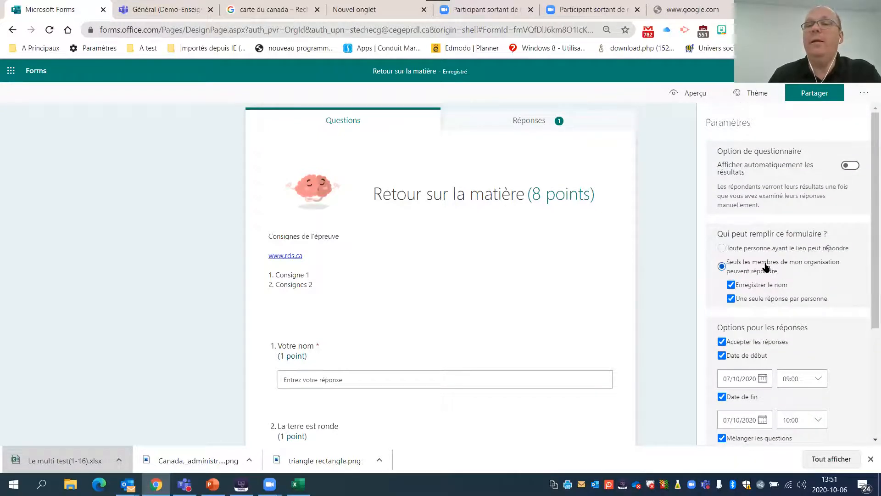
drag(718, 151, 801, 152)
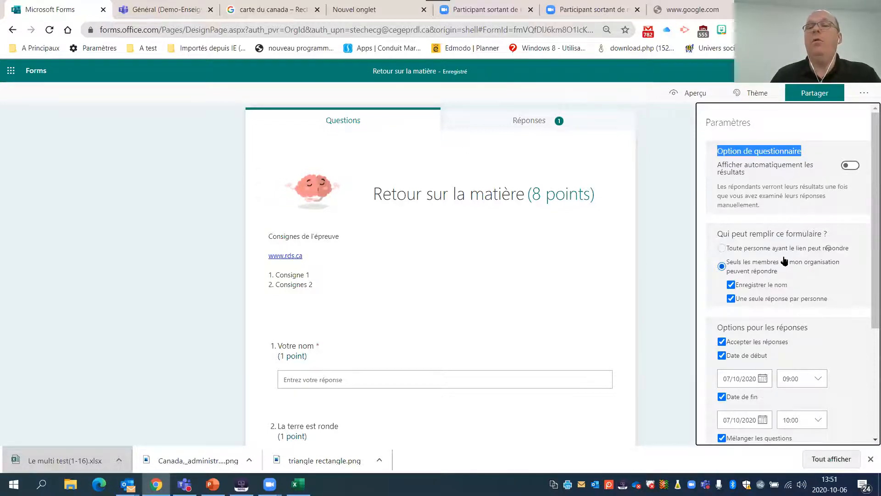
click(732, 249)
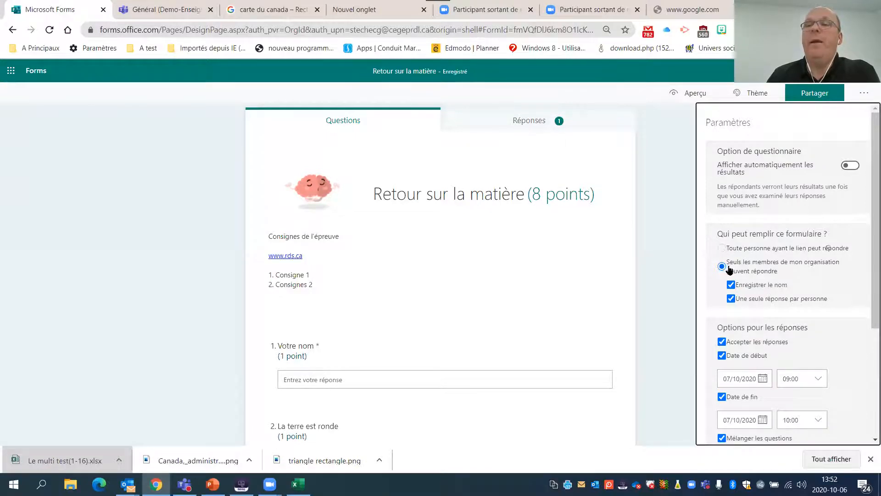
scroll(809, 265, down, 3)
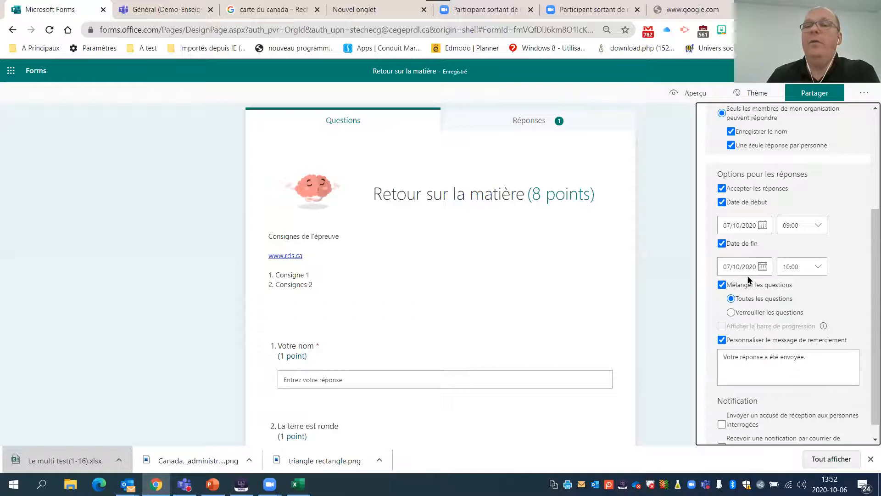
scroll(749, 279, down, 1)
scroll(822, 206, up, 4)
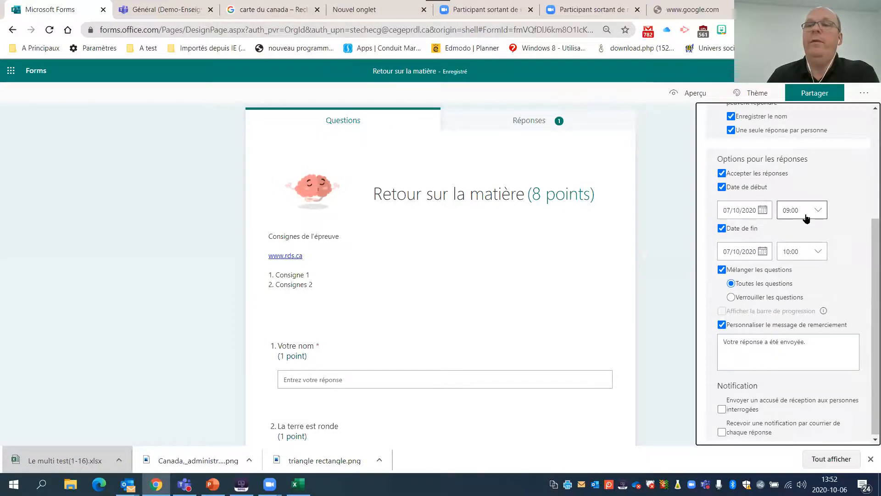
click(864, 94)
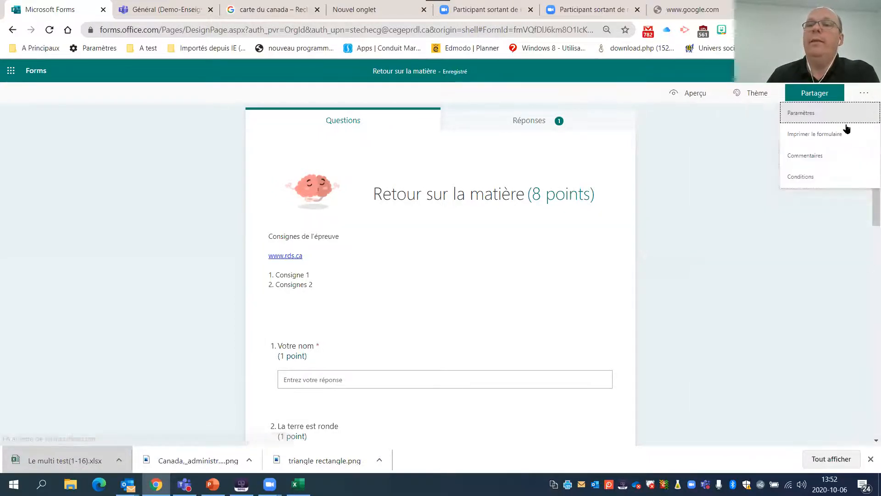
click(805, 113)
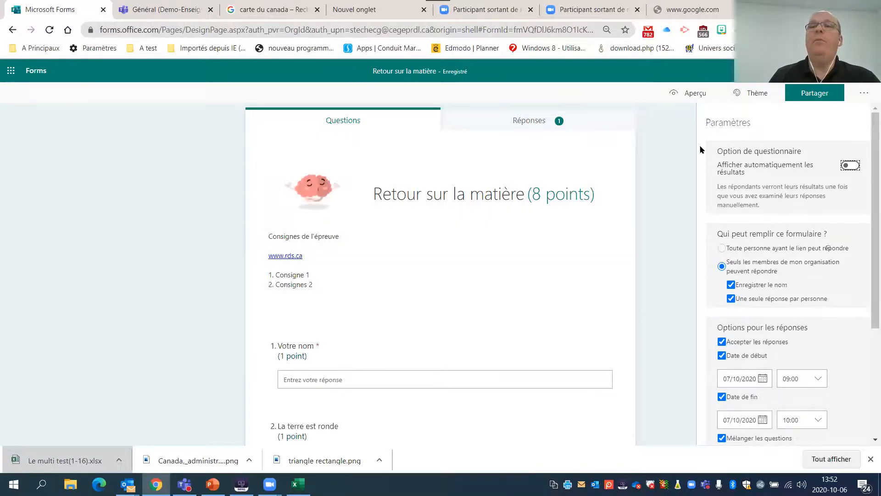
click(689, 119)
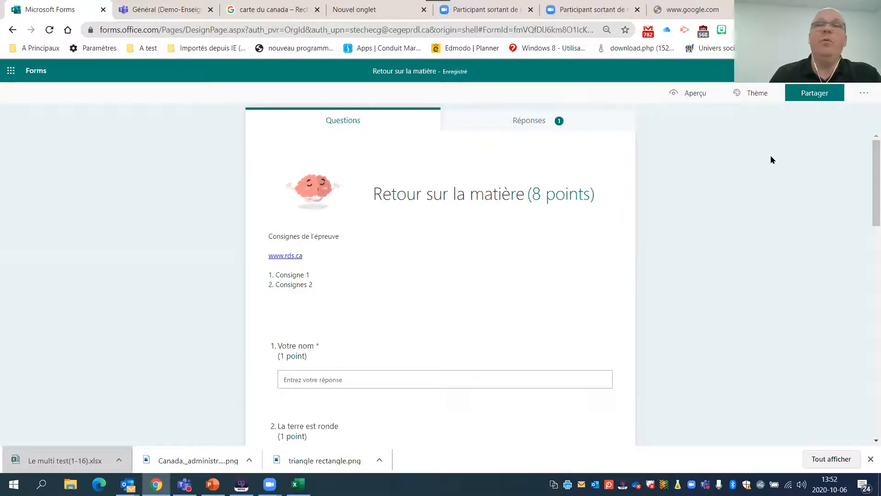
- Share the quiz with only members of the organisation allowed to respond, and copy its response link
click(820, 101)
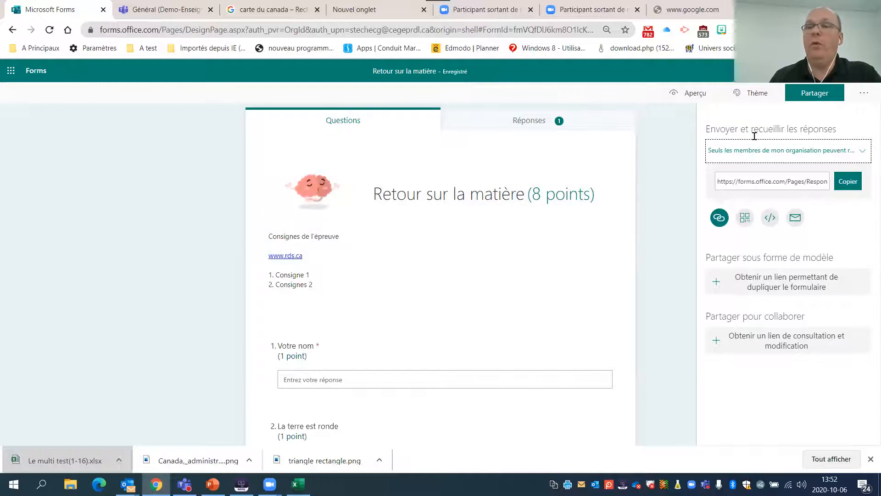
click(824, 155)
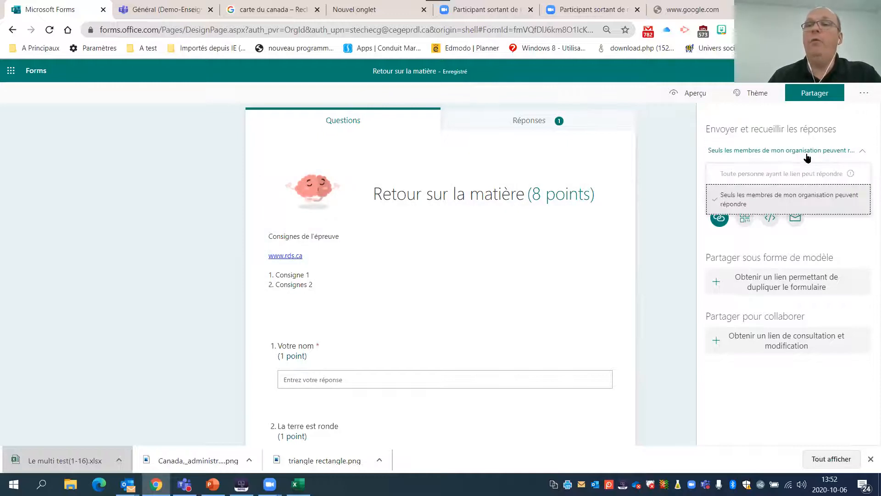
click(753, 197)
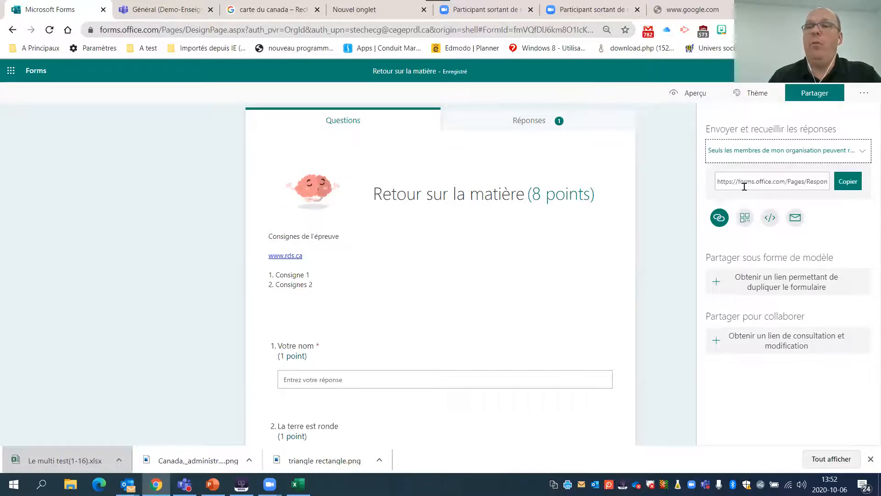
click(850, 189)
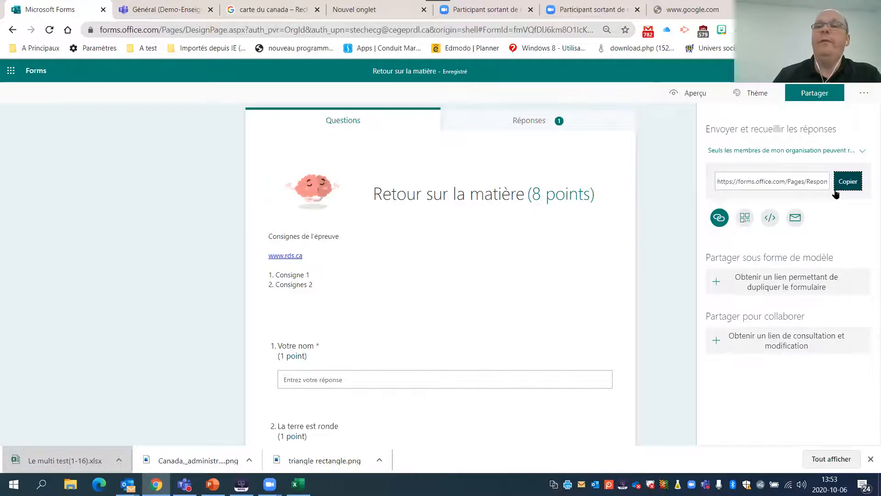
click(847, 183)
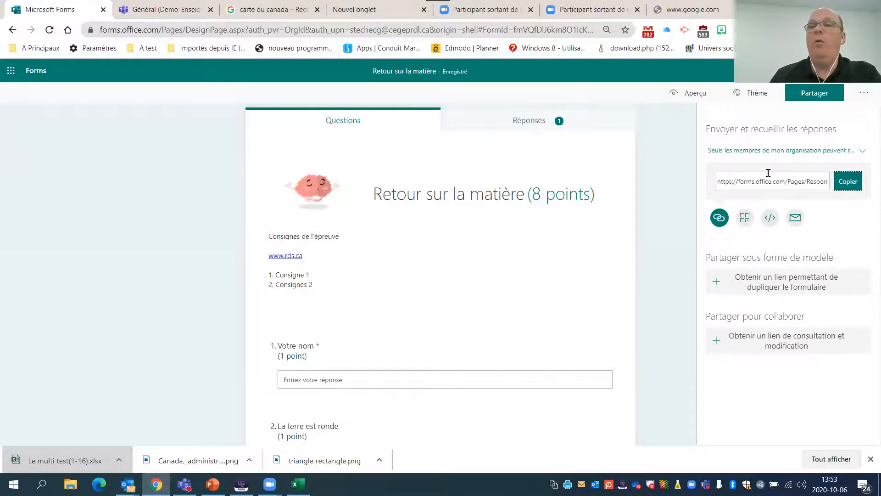
- View the QR code and embed code sharing formats, and return to the response link to copy it
click(745, 219)
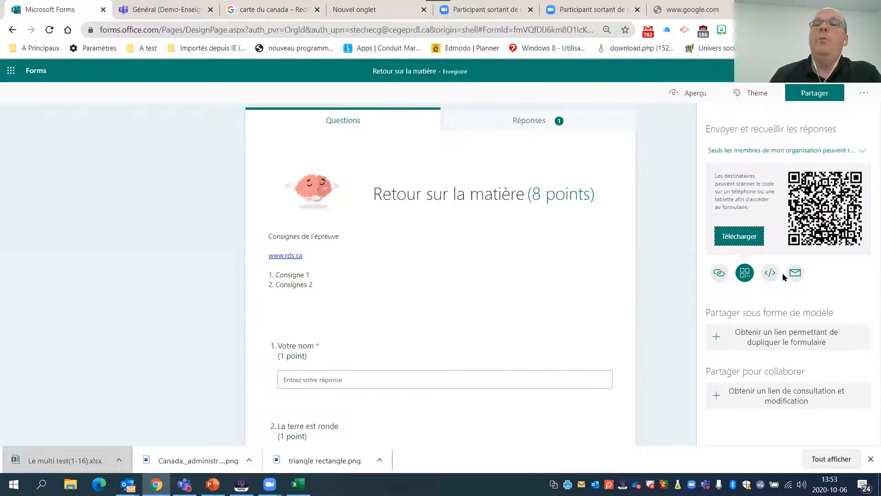
click(770, 272)
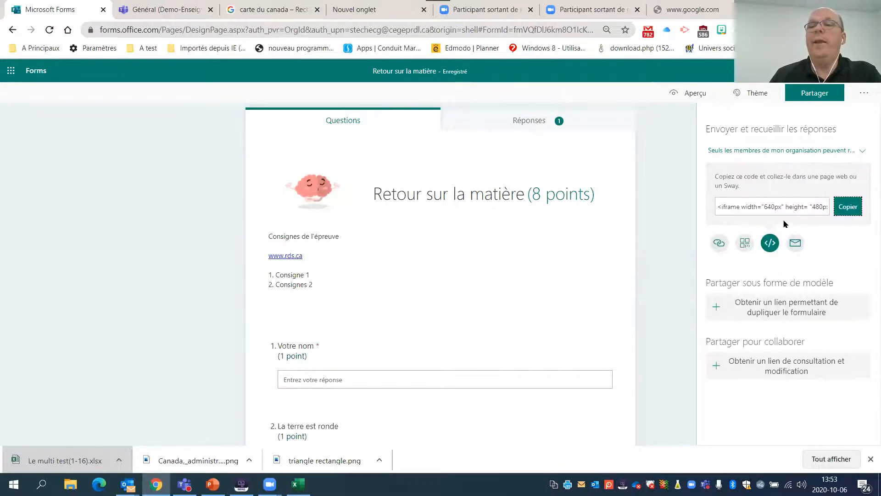
click(721, 244)
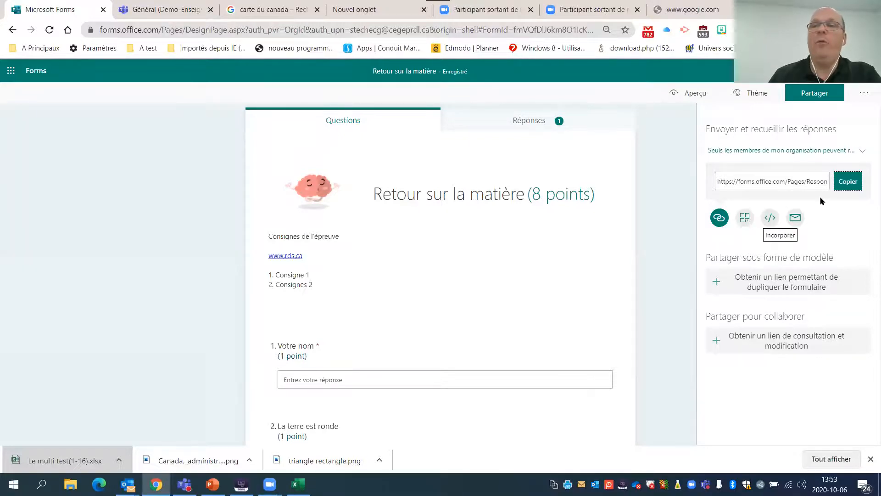
click(848, 182)
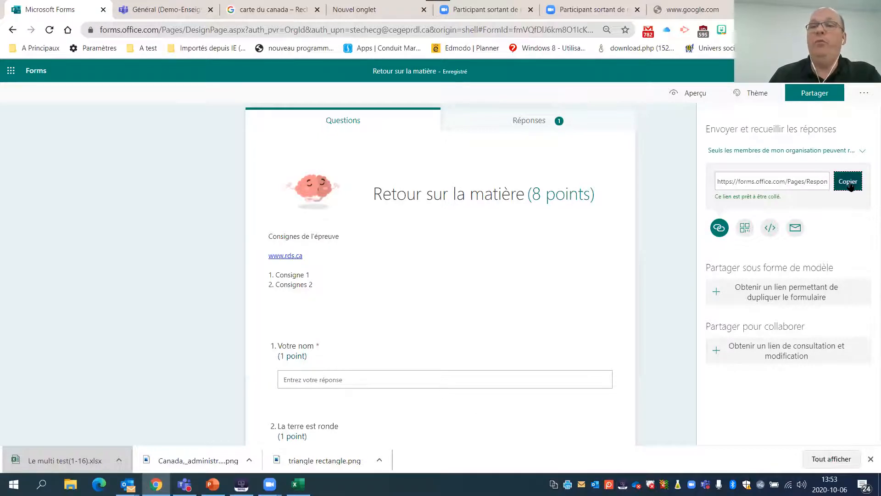
- Generate a share-as-template link that lets others duplicate the quiz, and close the sharing options
scroll(677, 262, down, 2)
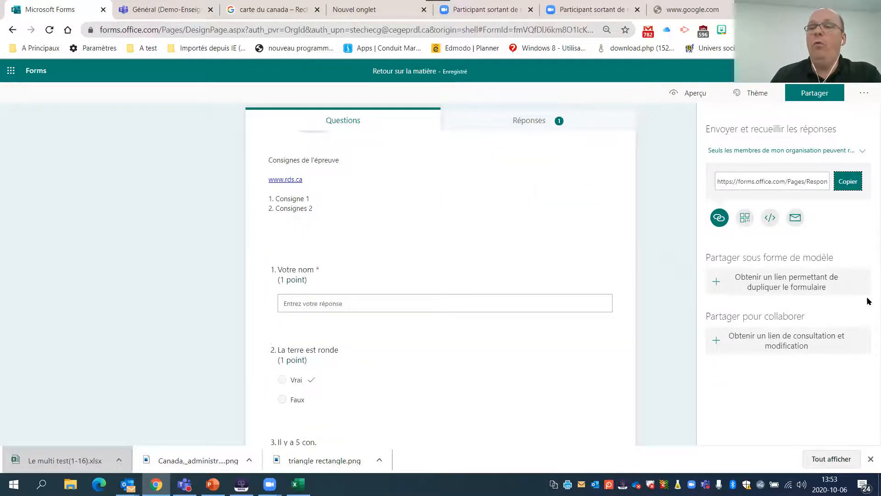
drag(710, 255, 840, 257)
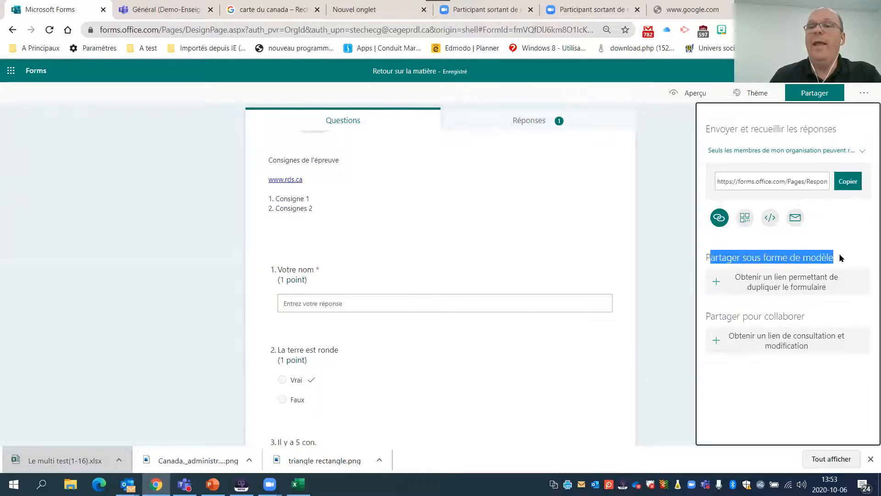
mouse_move(818, 279)
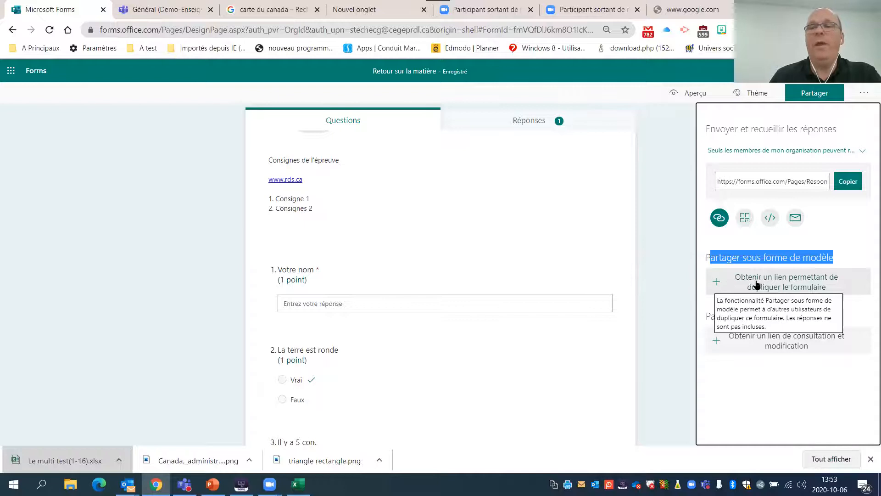
click(780, 284)
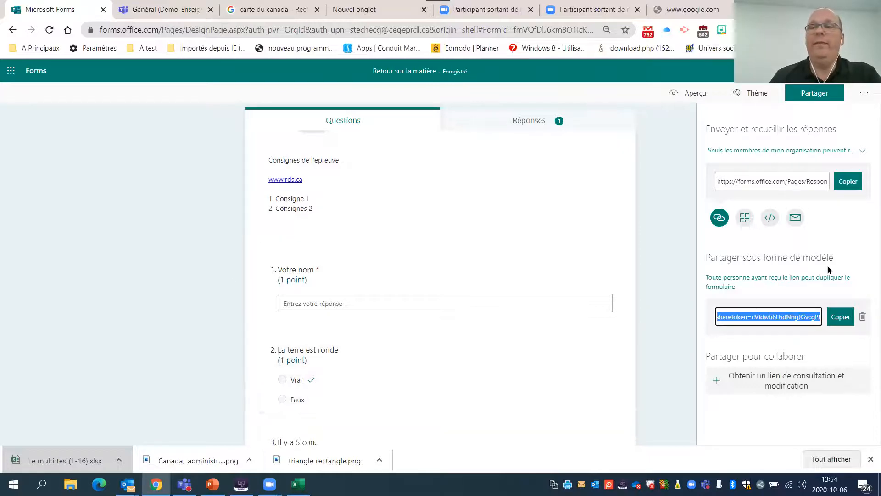
click(658, 240)
- Look over the quiz questions and reopen the sharing options to examine the share-as-template section
scroll(597, 229, down, 3)
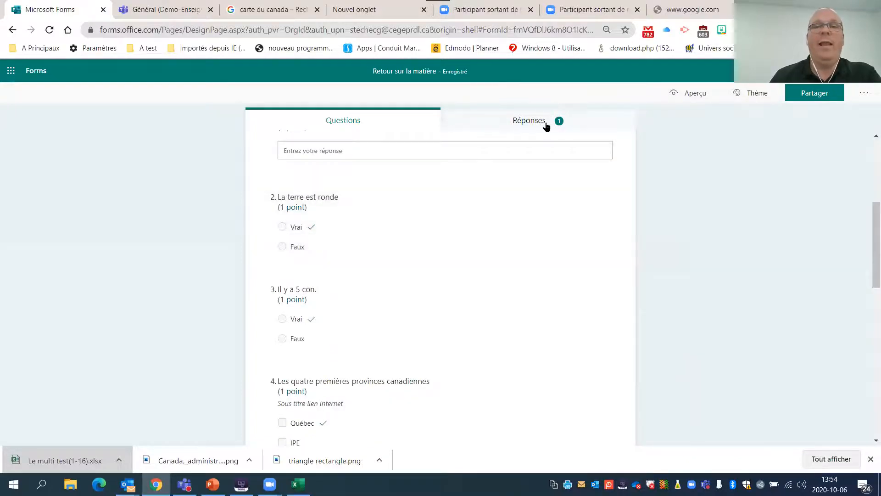
scroll(366, 270, down, 7)
scroll(366, 270, up, 10)
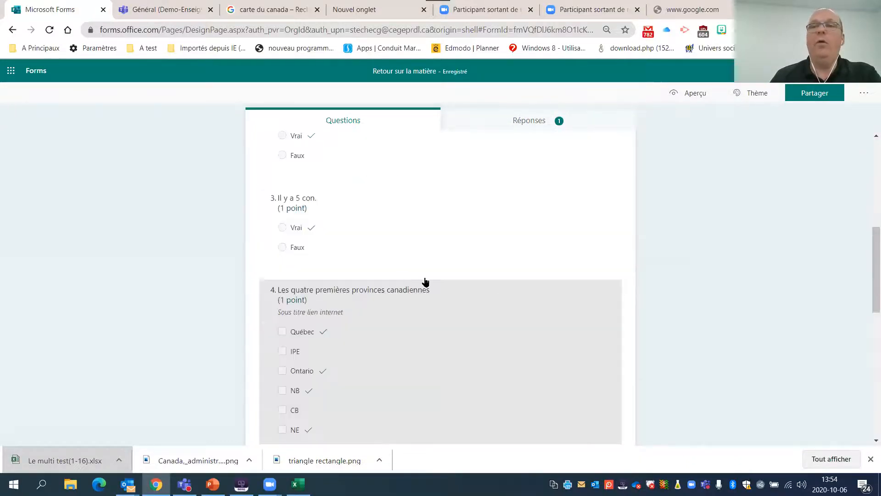
click(806, 94)
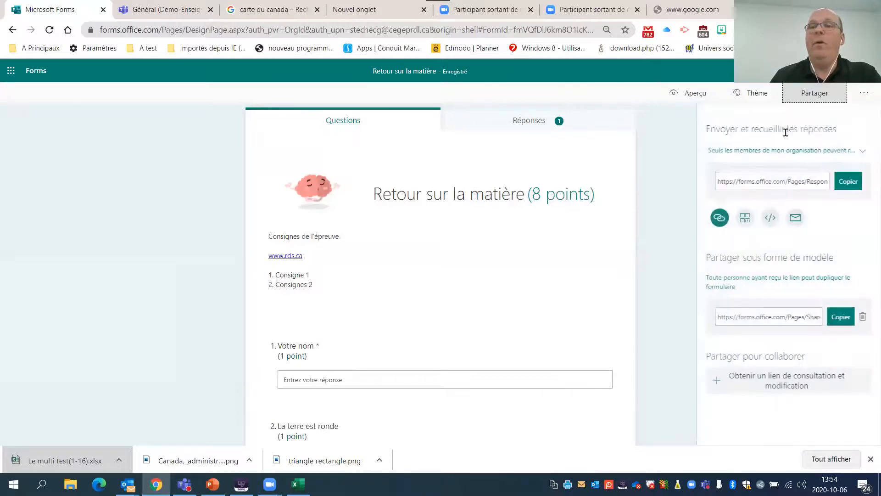
drag(830, 257, 716, 254)
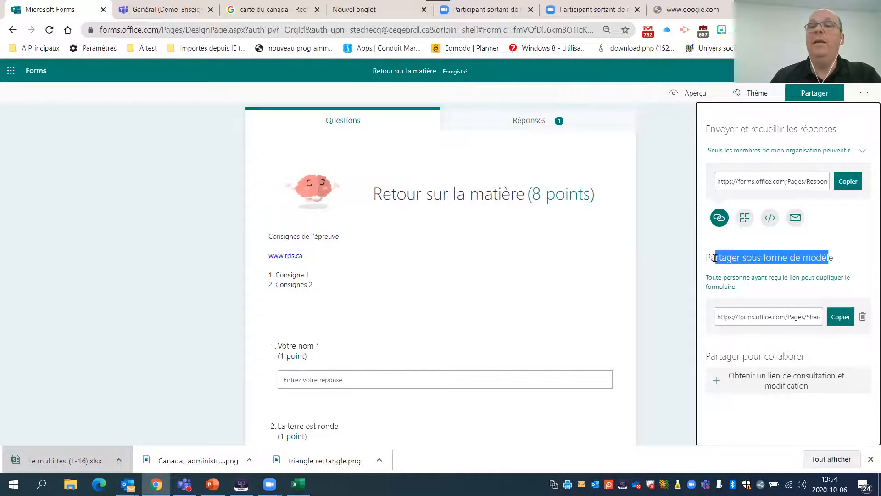
- Generate a collaboration link that lets users with an Office 365 account view and edit the quiz, and copy it
drag(711, 357, 807, 359)
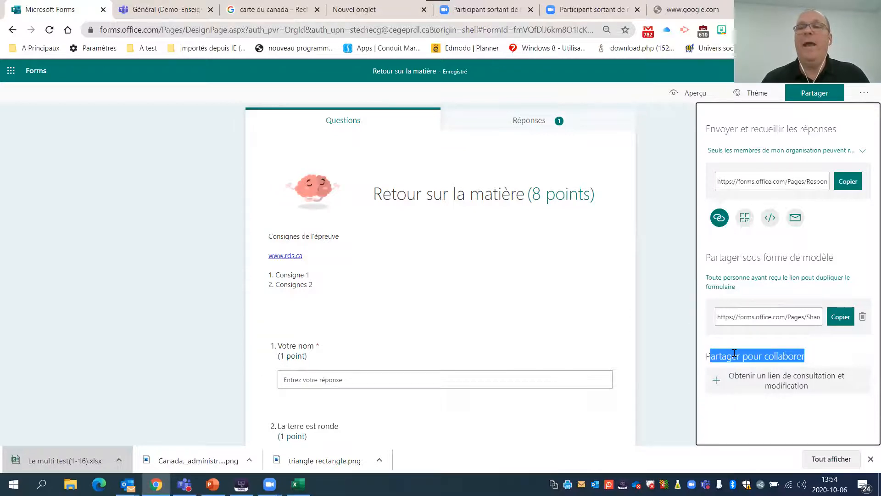
click(738, 382)
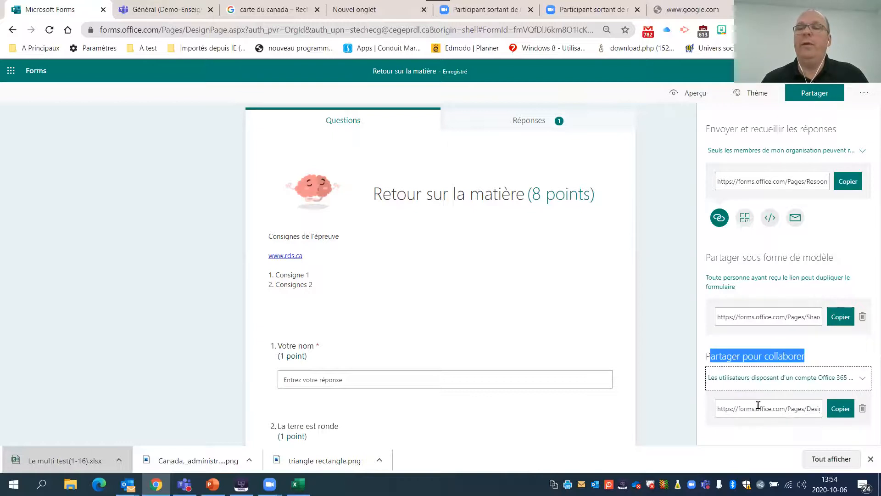
click(840, 409)
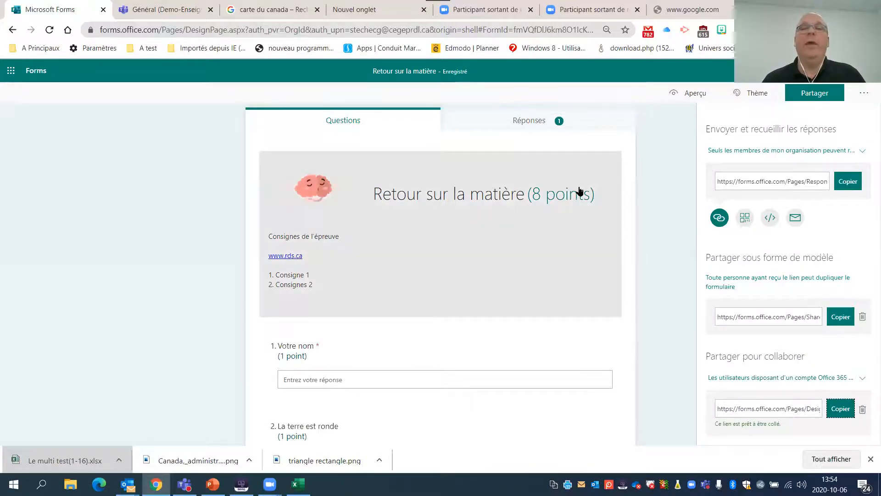
- Review the collaboration and template sharing sections alongside the quiz questions, and close the sharing options
drag(807, 357, 703, 357)
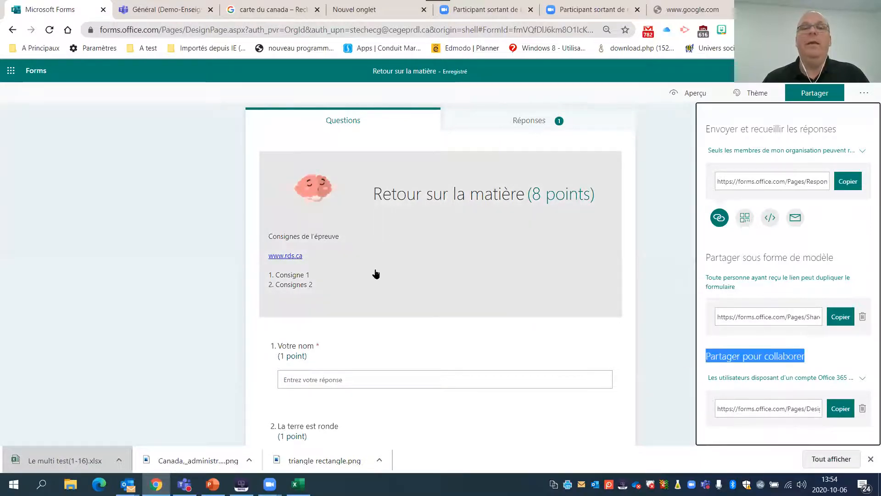
scroll(374, 274, down, 6)
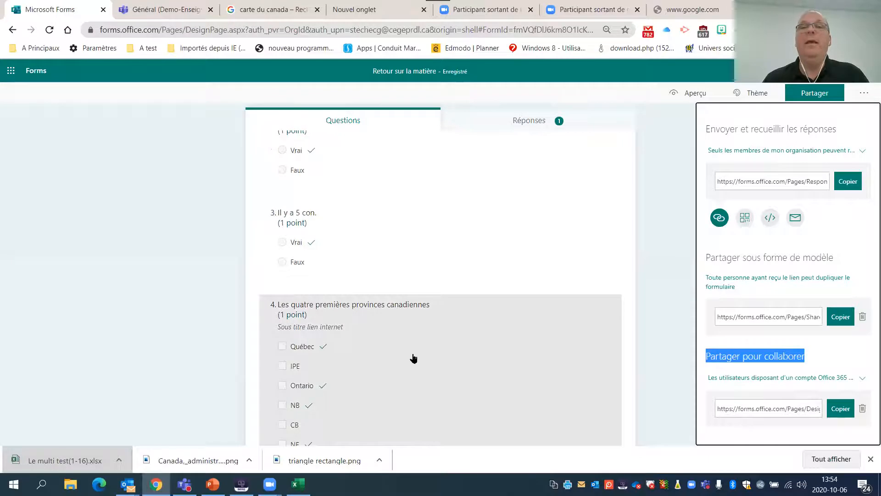
scroll(413, 358, up, 3)
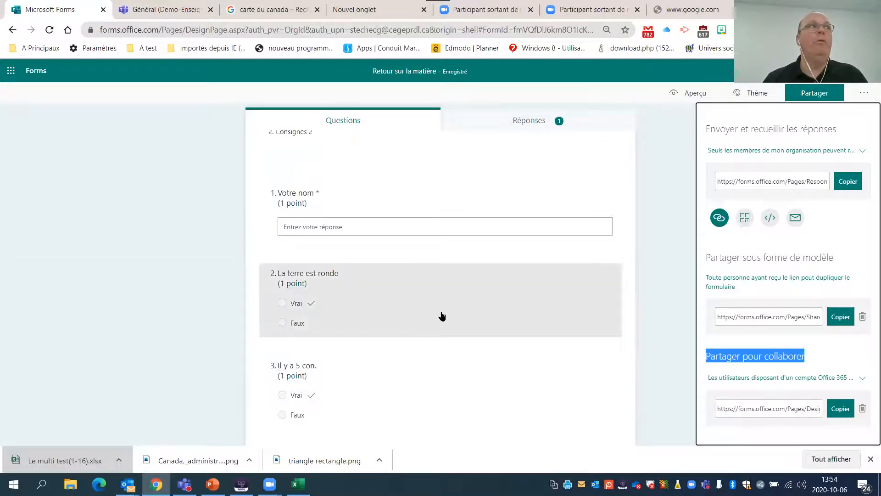
scroll(441, 315, up, 3)
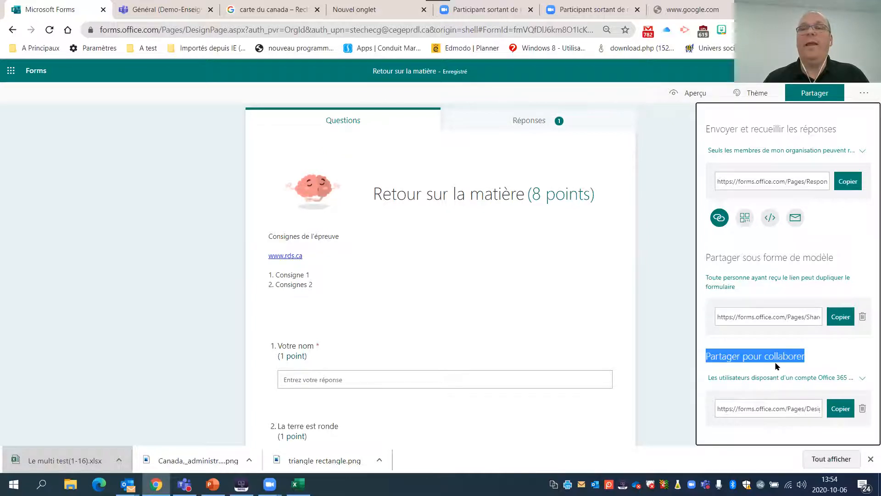
click(815, 253)
drag(836, 256, 707, 260)
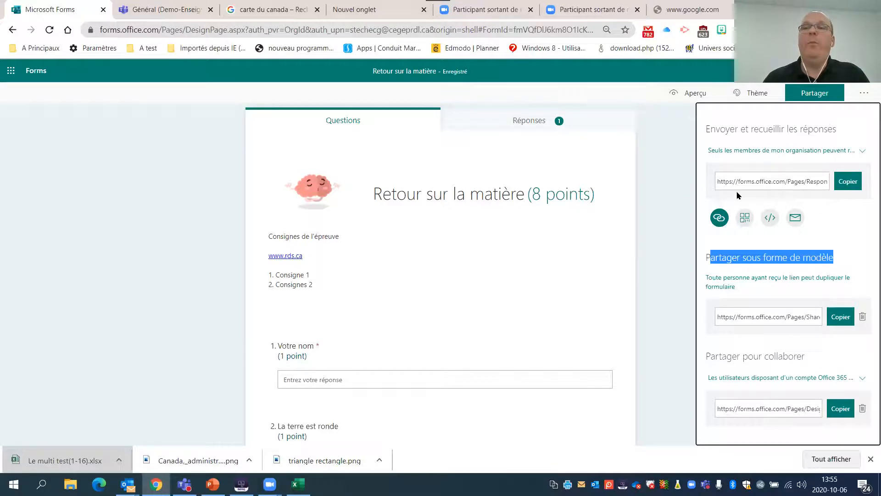
click(668, 190)
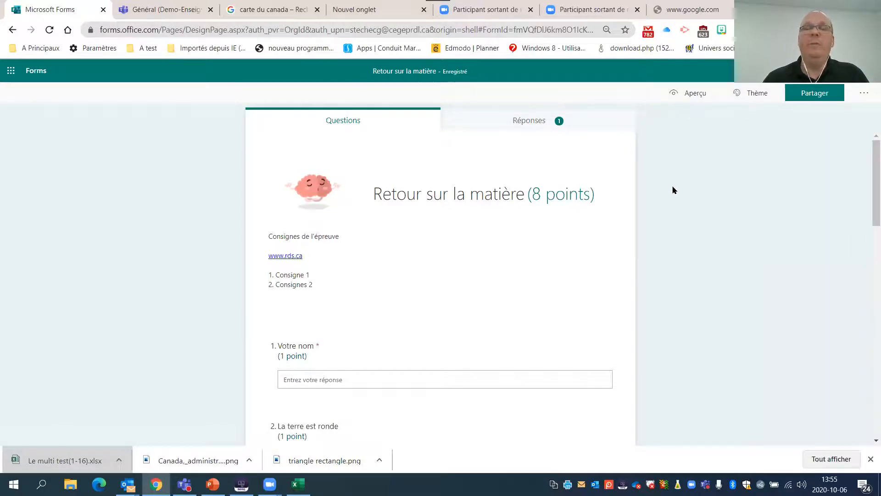
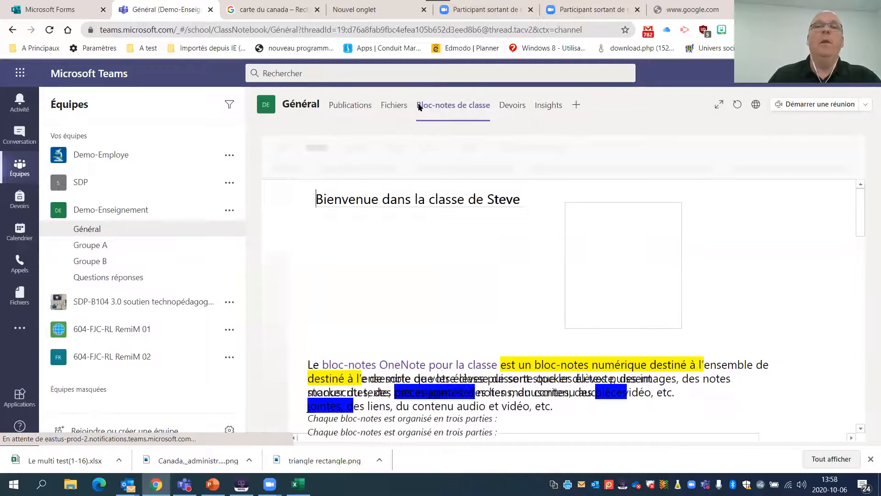
- Copy the quiz's response link from Microsoft Forms and paste it into a new conversation in the Général channel in Teams
click(347, 114)
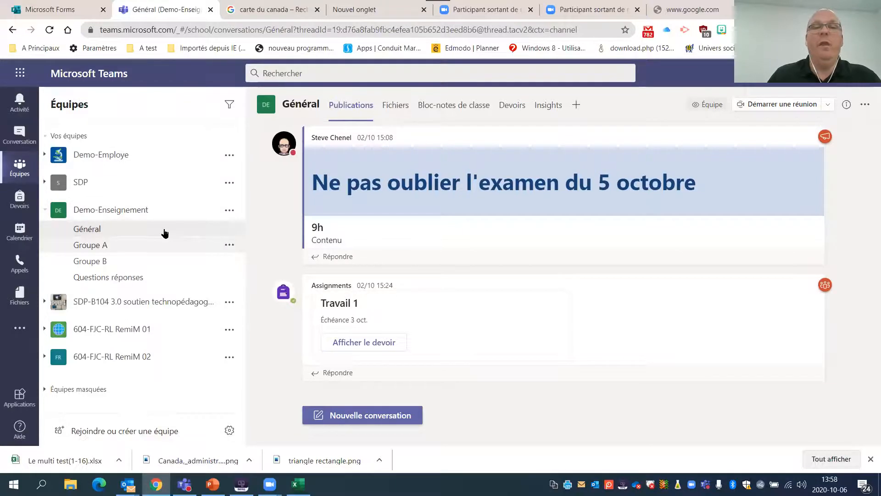
click(337, 415)
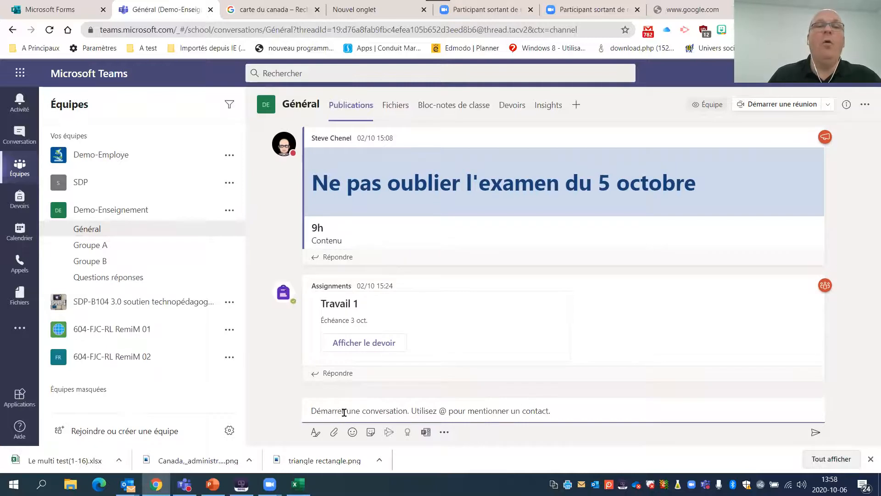
click(64, 8)
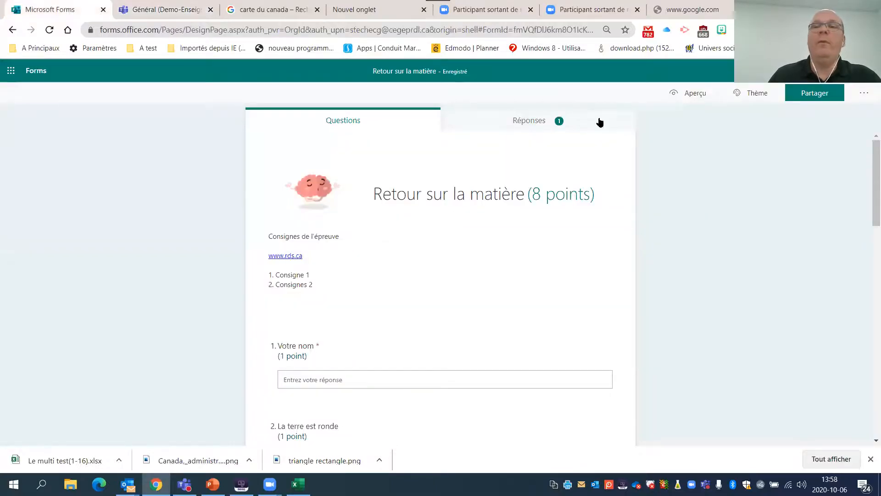
click(807, 94)
click(848, 181)
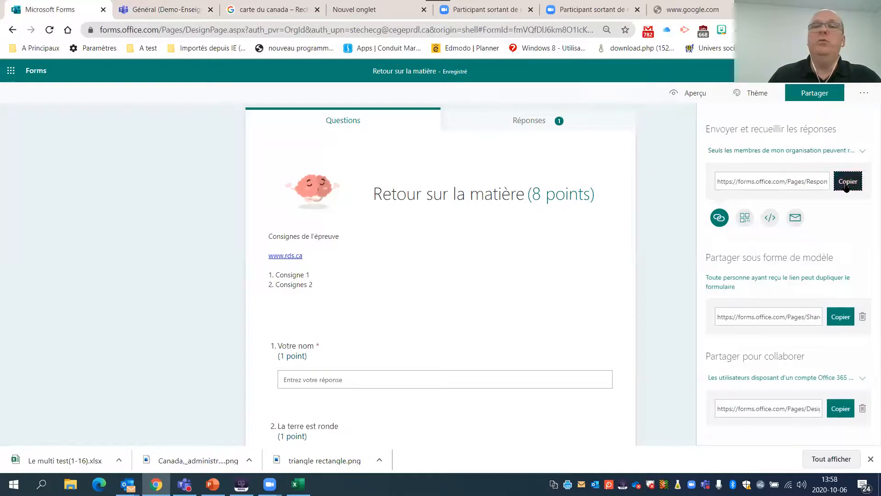
click(150, 10)
click(352, 407)
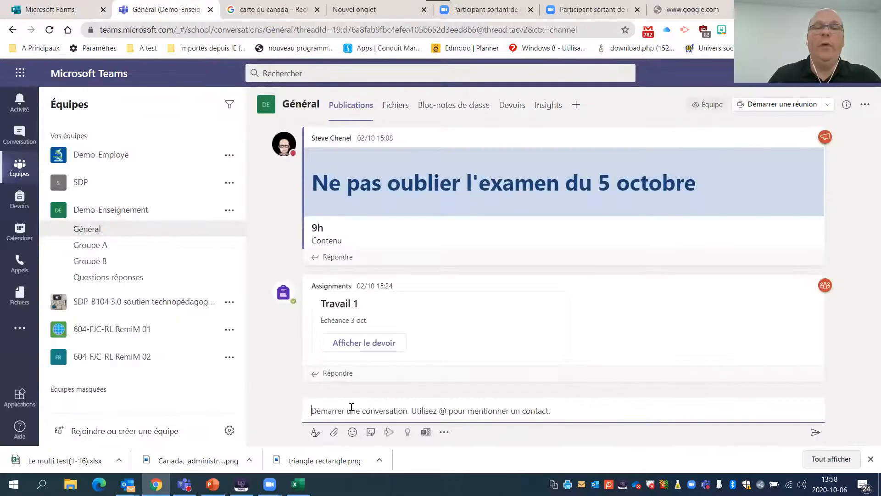
text(https://forms.office.com/Pages/ResponsePage.aspx?id=fmVQfDIJ6km8O1IcKzFv1aUetPznZgFGg4loJ8O0Rn9UQVNINkJSNU5RN0JCVzBXOExHSE9IUURXUi4u)
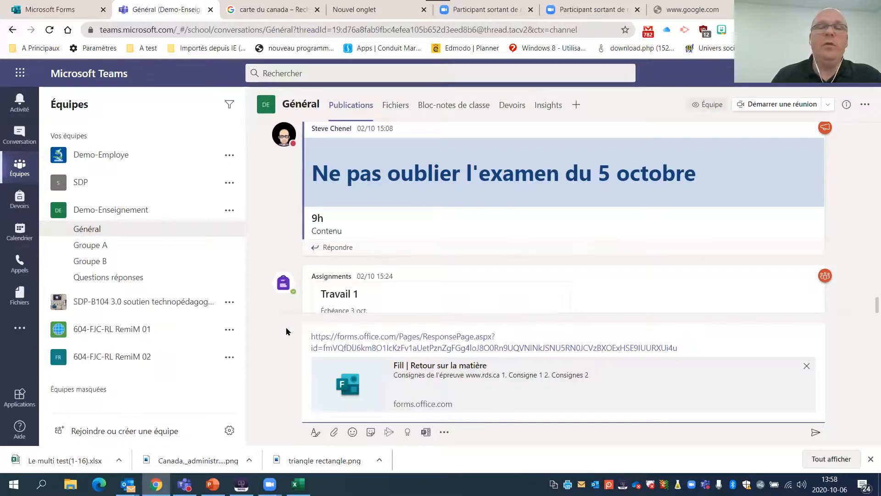
- Draft a Forms poll in the channel with the question "La notion de ...." and the options A and B
click(426, 433)
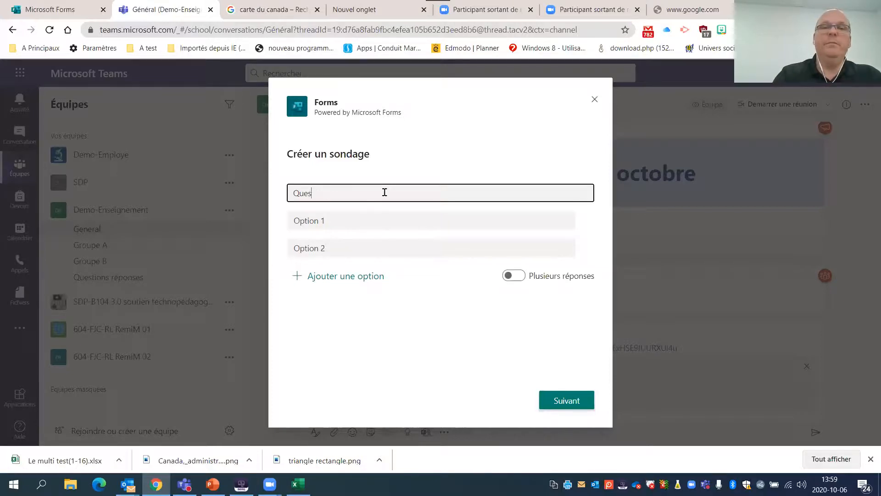
key(BackSpace)
key(BackSpace)
key(BackSpace)
key(BackSpace)
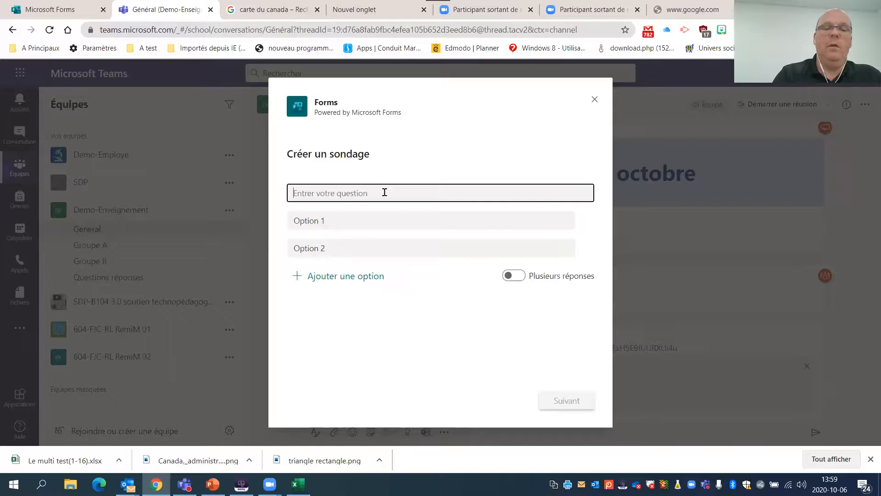
text(La notion de ...)
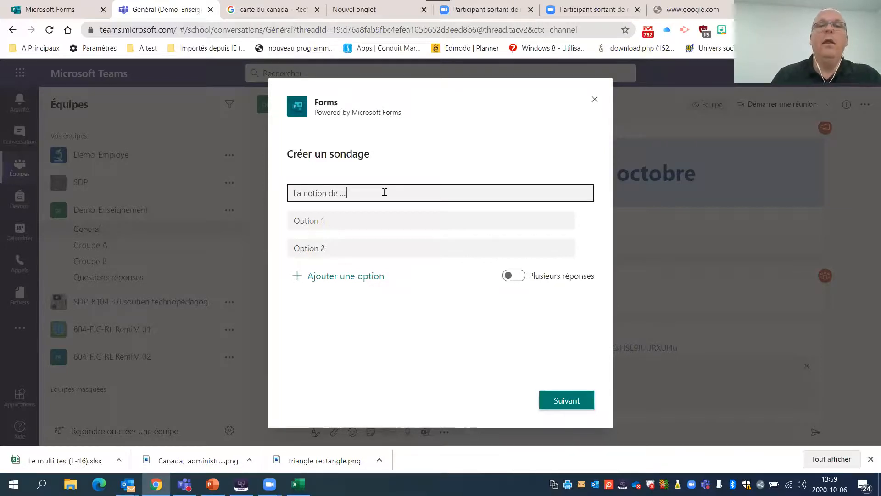
click(352, 218)
text(A)
click(347, 251)
text(B)
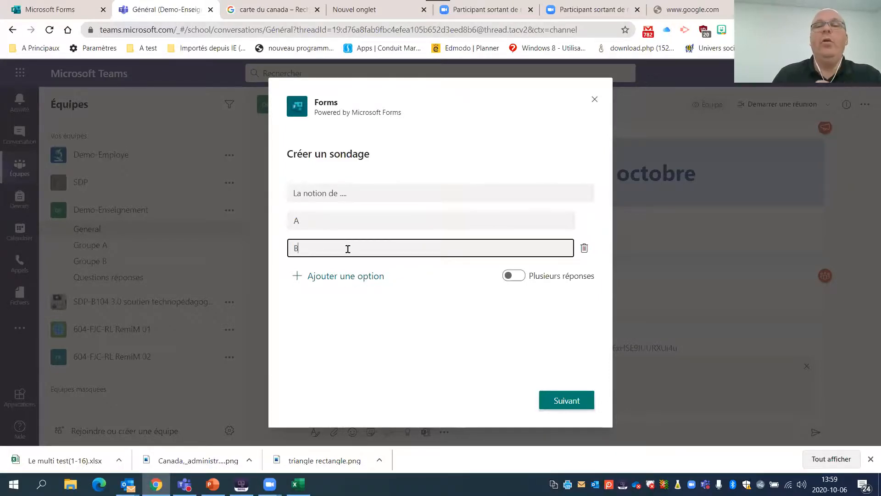
- Preview the poll, send it to the channel and close the poll dialog
click(563, 406)
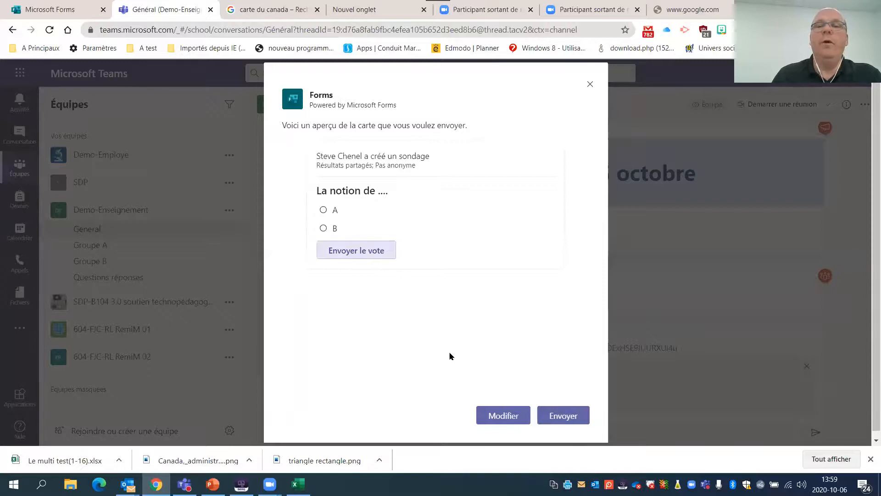
click(556, 415)
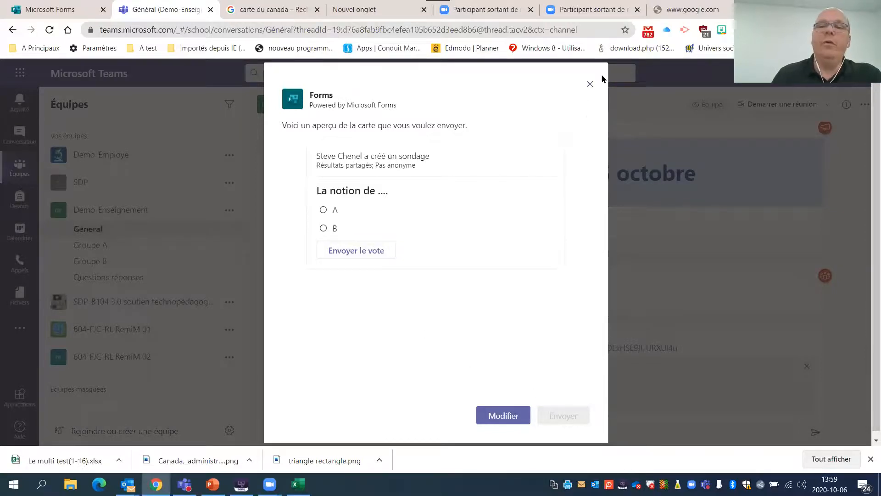
click(590, 85)
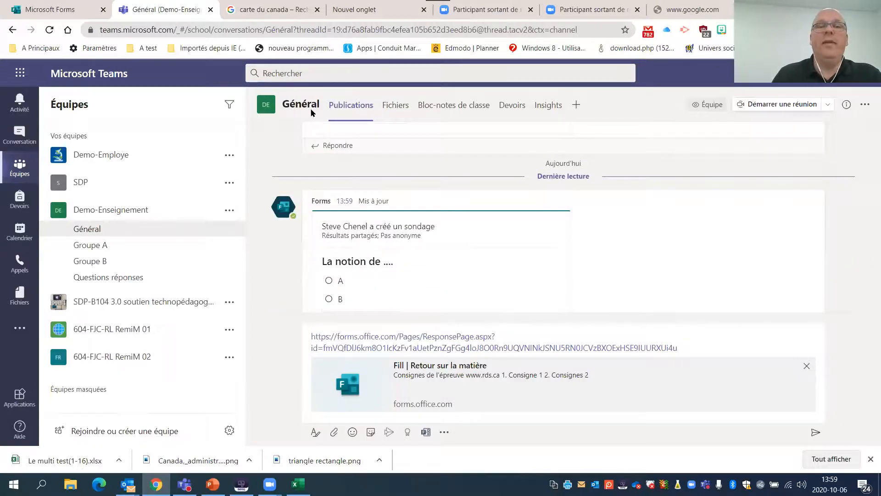
- Open the Exemple Form page in the class notebook, from the Travail à faire section of the content library
scroll(340, 261, up, 2)
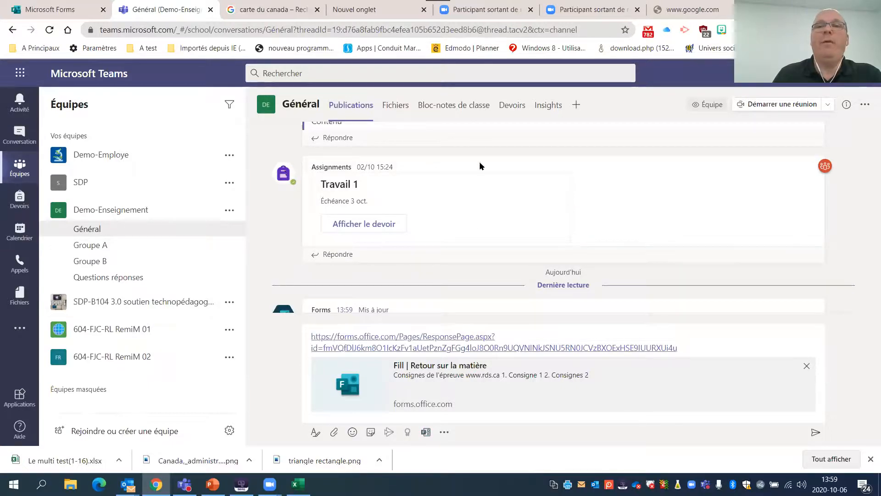
click(455, 111)
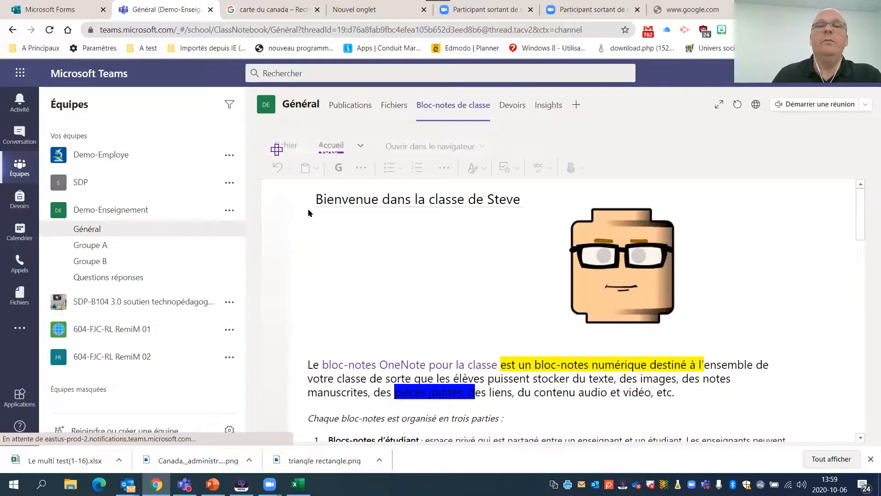
click(273, 192)
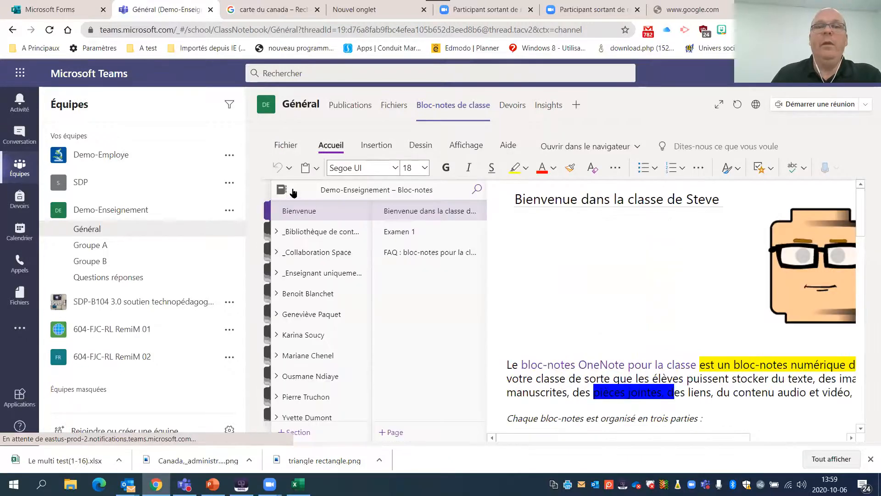
click(324, 231)
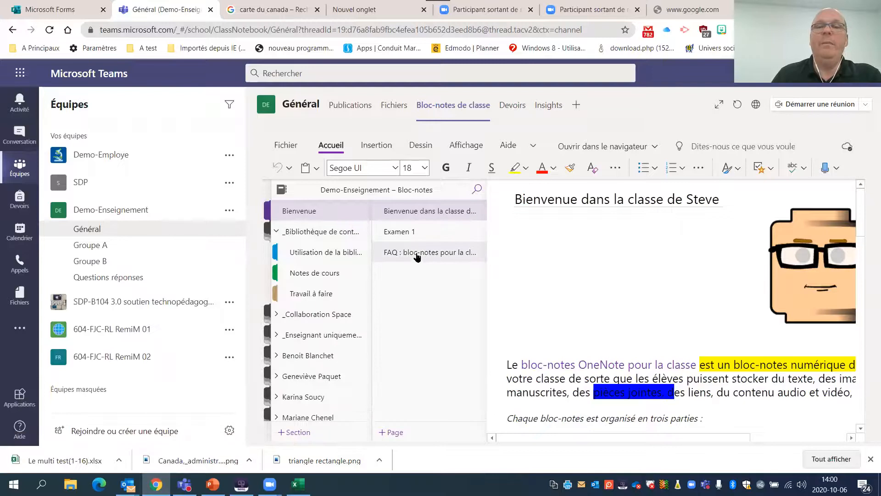
click(433, 256)
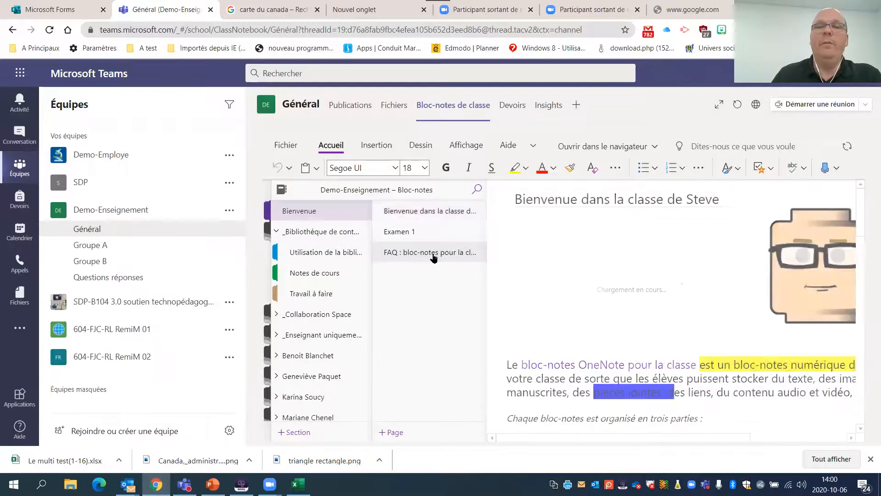
click(325, 295)
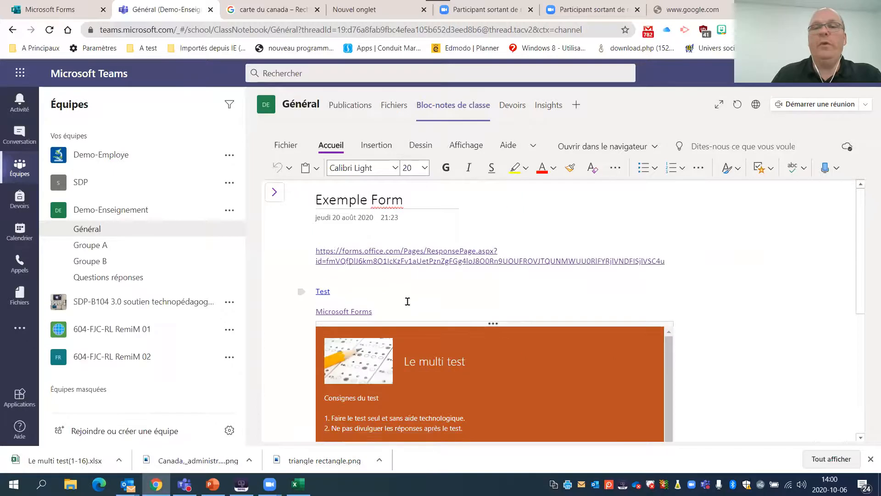
- Add a line reading "Exemple" below the Test link on the notebook page
click(387, 298)
key(Return)
key(Up)
text(Exempl)
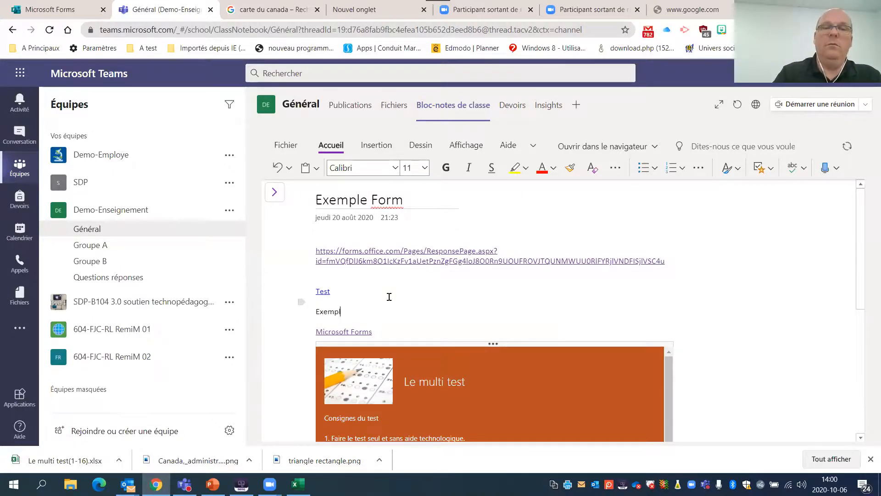
text(e)
click(301, 311)
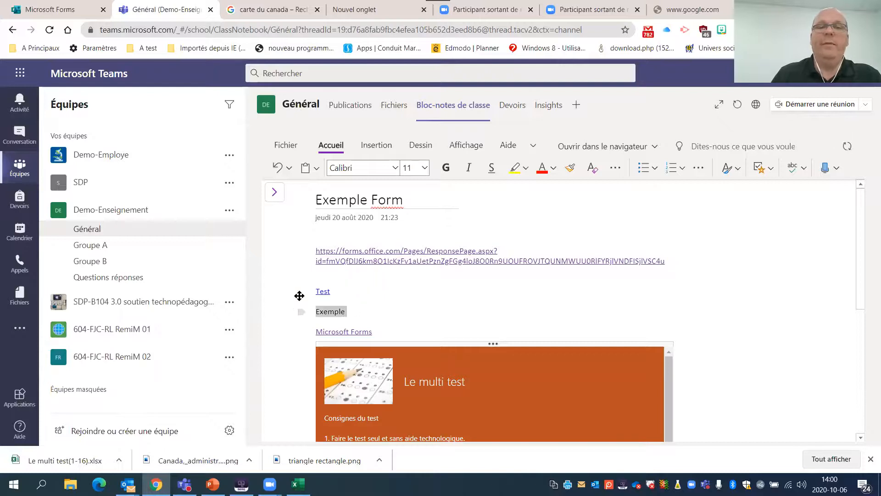
click(370, 146)
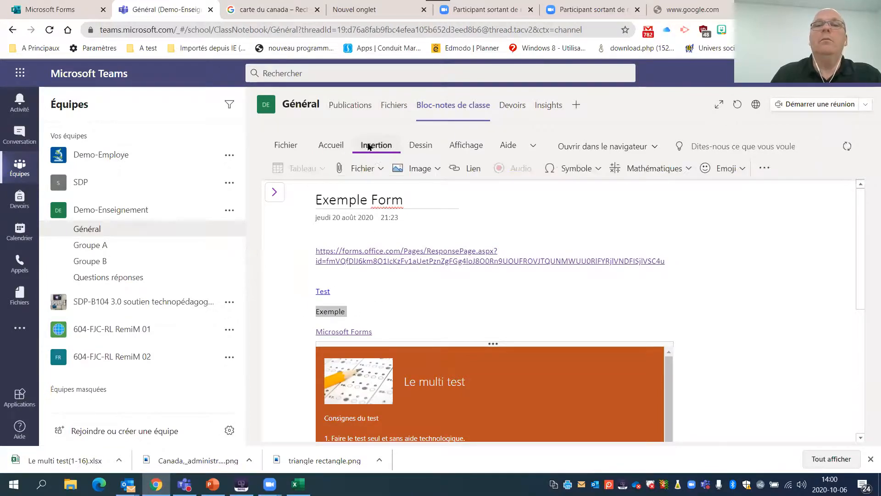
click(469, 168)
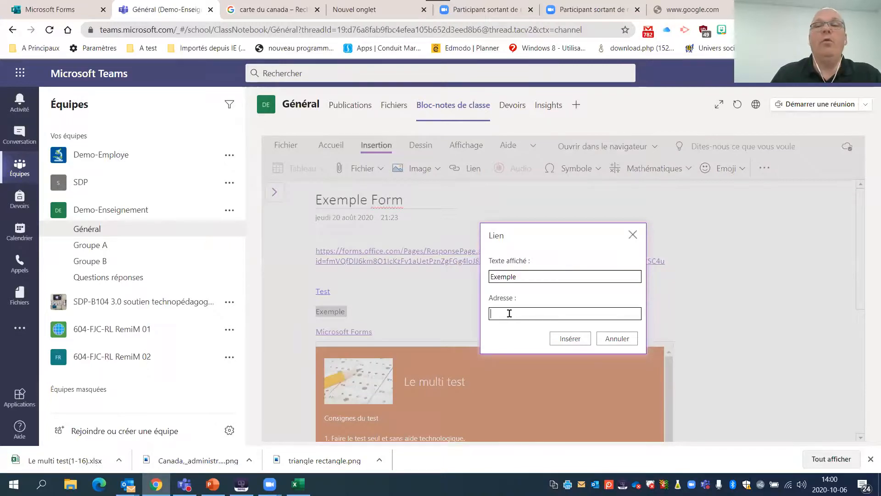
click(618, 338)
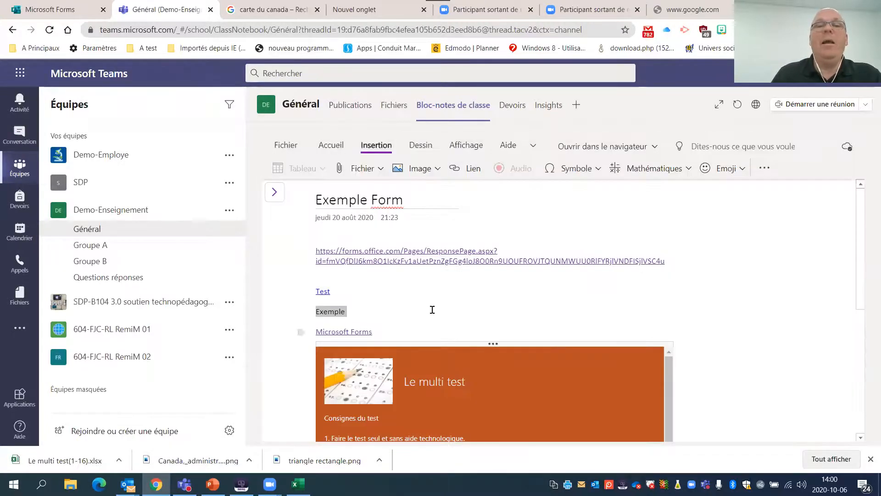
- Examine the quiz embedded in the notebook page and the list of forms available for insertion in Forms for OneNote, and close the list
scroll(459, 381, down, 6)
scroll(474, 383, up, 6)
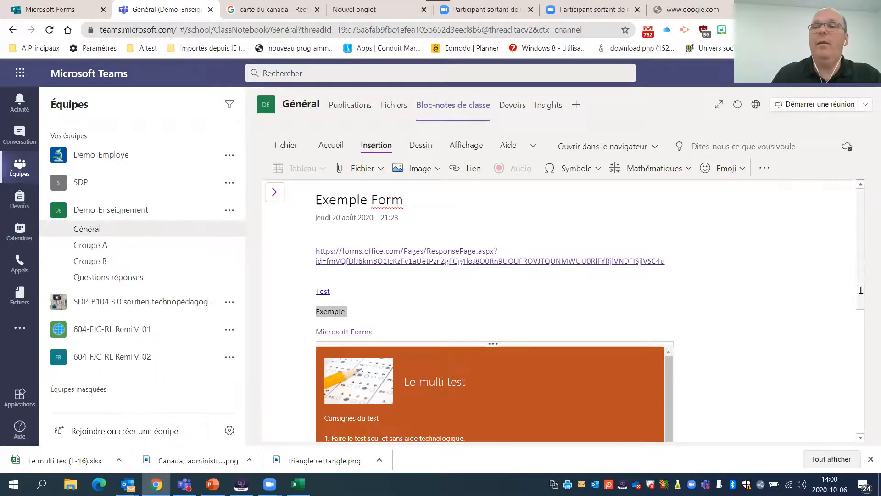
scroll(860, 291, down, 2)
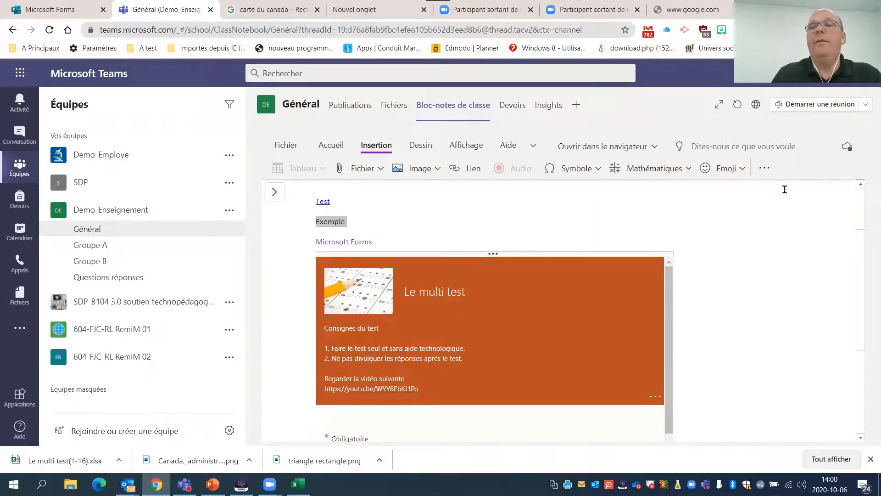
click(764, 168)
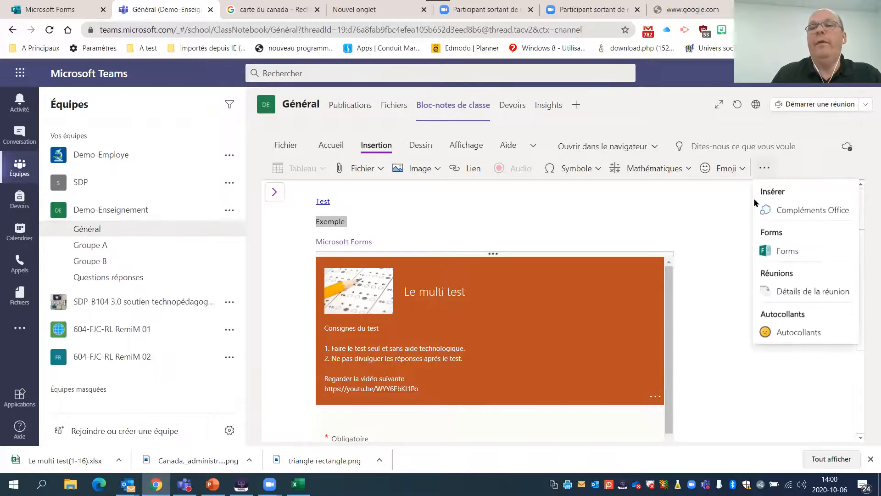
click(779, 252)
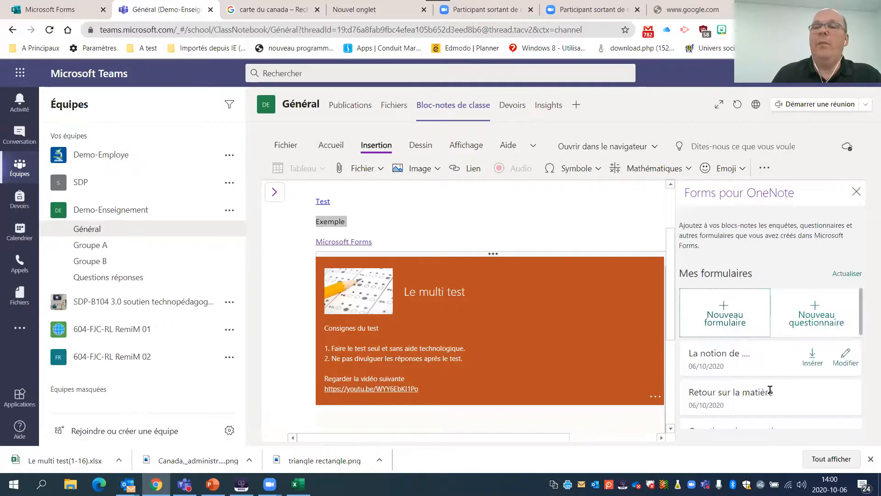
scroll(773, 381, down, 5)
scroll(781, 349, up, 4)
scroll(784, 303, up, 2)
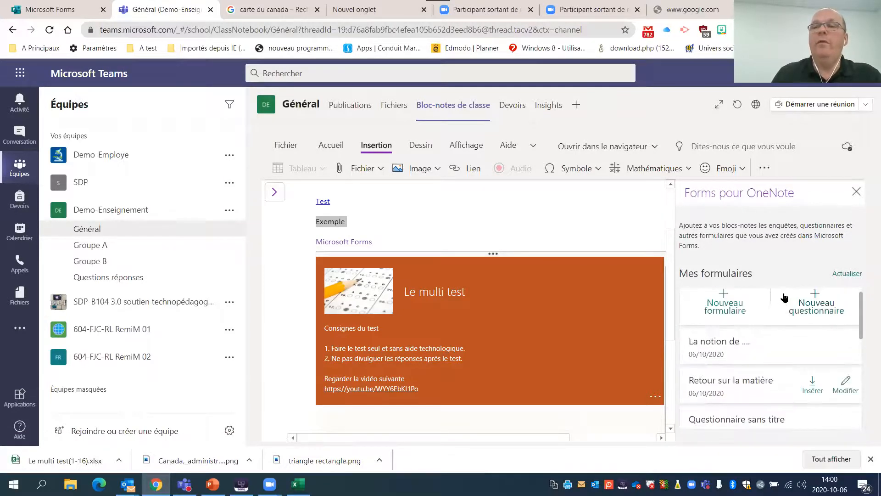
click(857, 191)
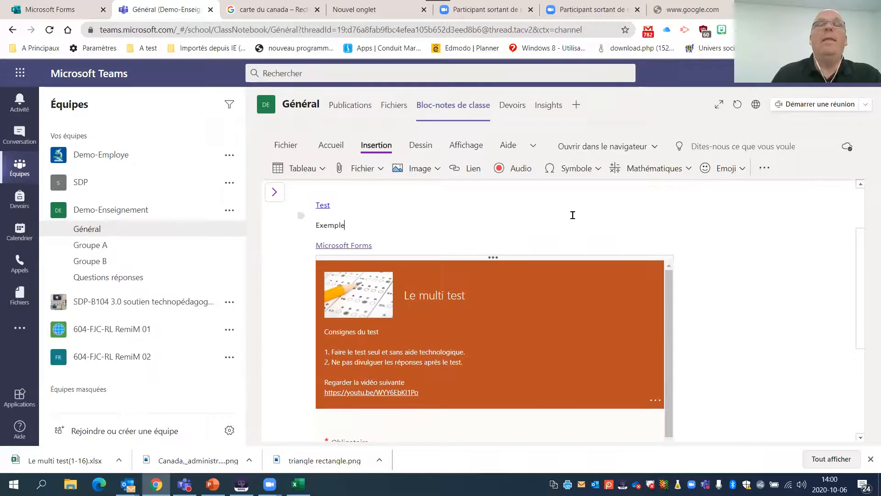
- Start a new quiz assignment for the class using the existing quiz "Le multi test"
click(514, 108)
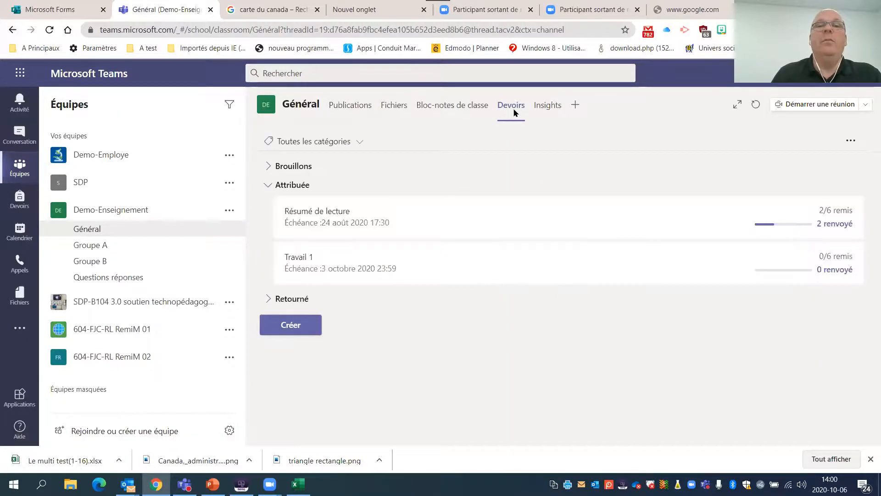
click(296, 332)
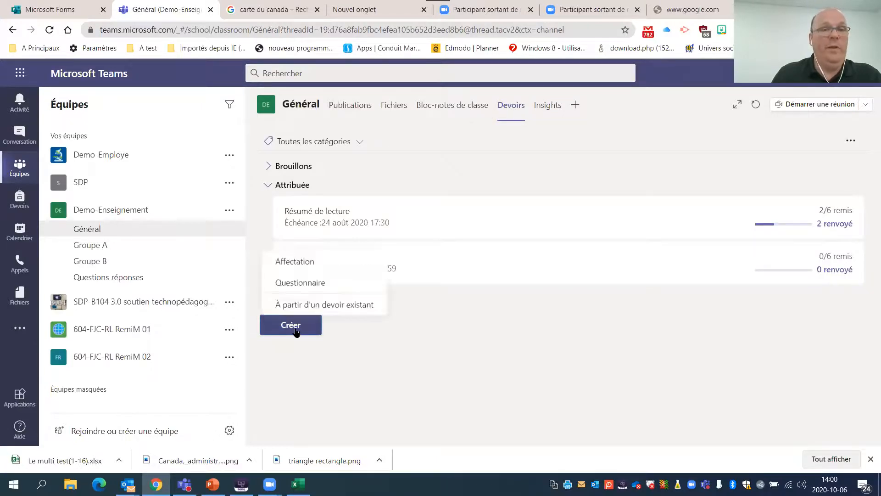
click(305, 285)
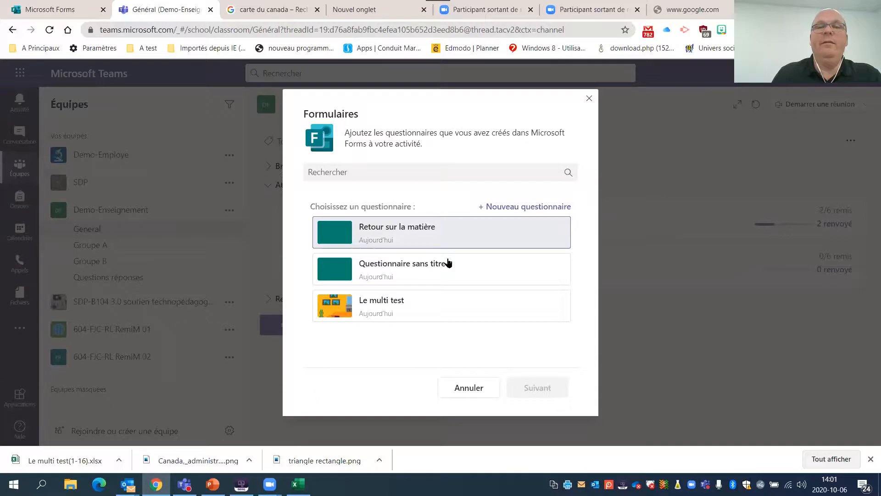
click(382, 303)
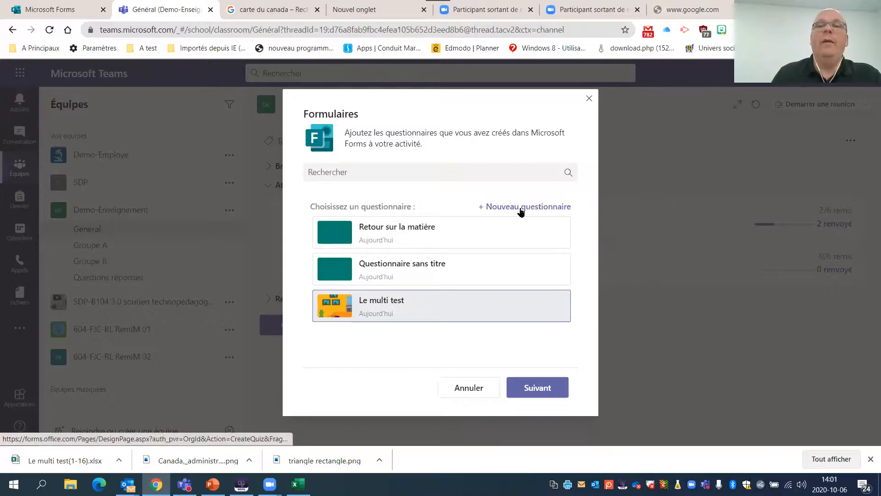
click(540, 387)
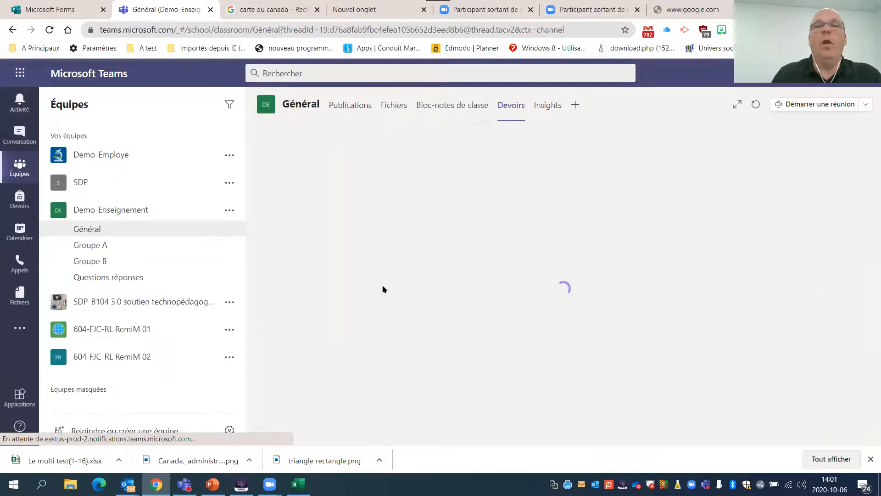
- Review the points, recipients, due date and notification settings of the new "Le multi test" assignment
scroll(417, 259, down, 4)
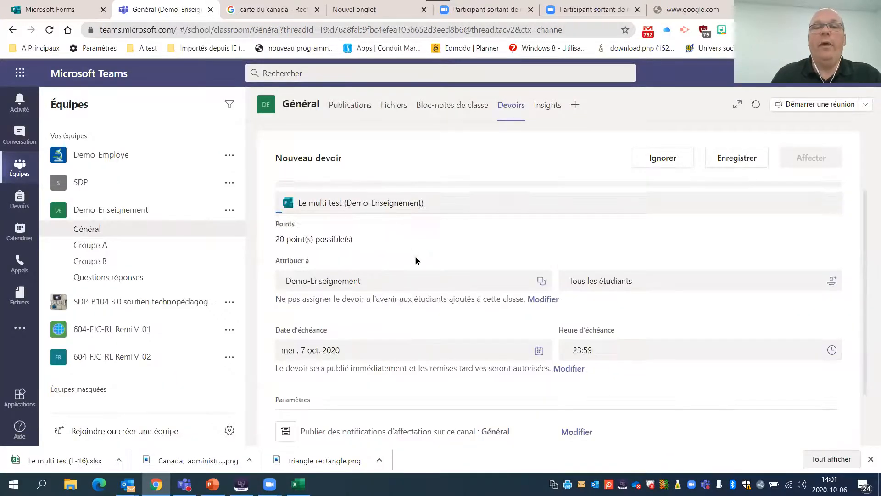
scroll(416, 260, up, 4)
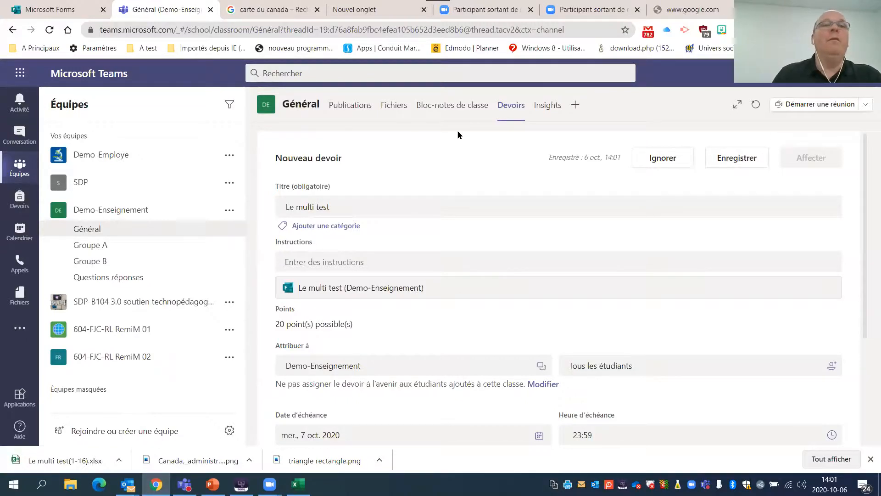
- Switch to Microsoft Stream through the Office 365 home page and open the list of own videos
click(20, 76)
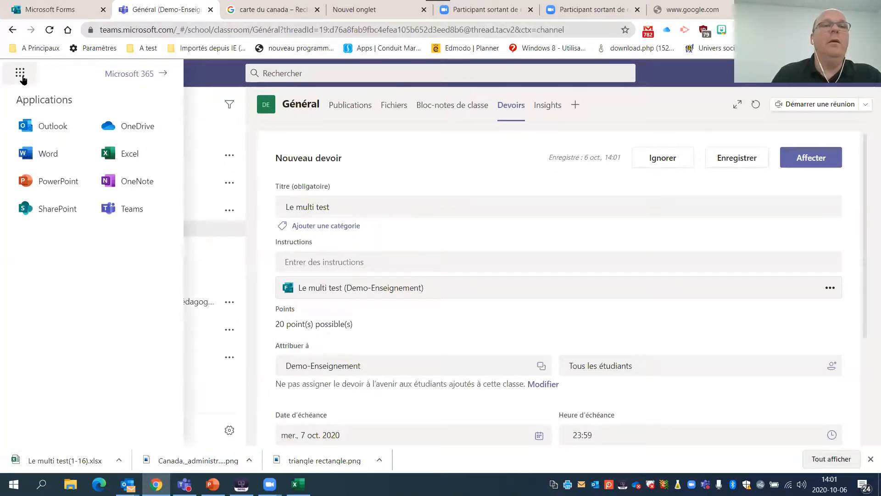
click(153, 75)
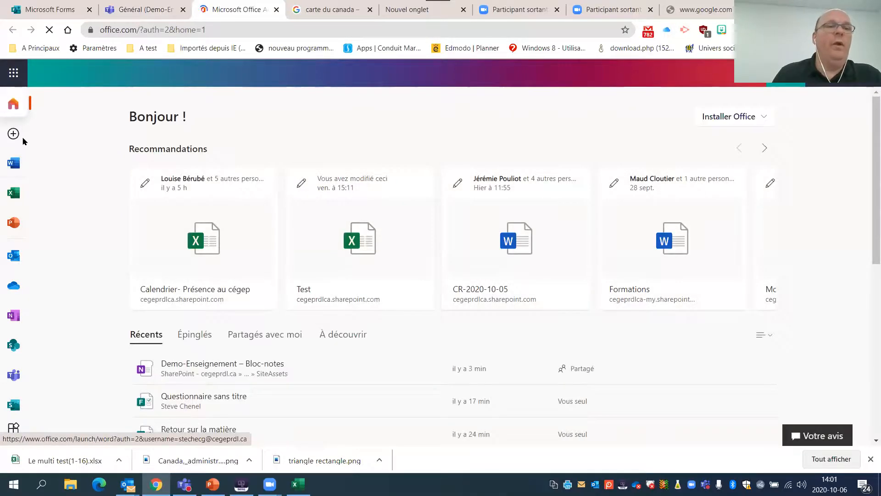
click(13, 76)
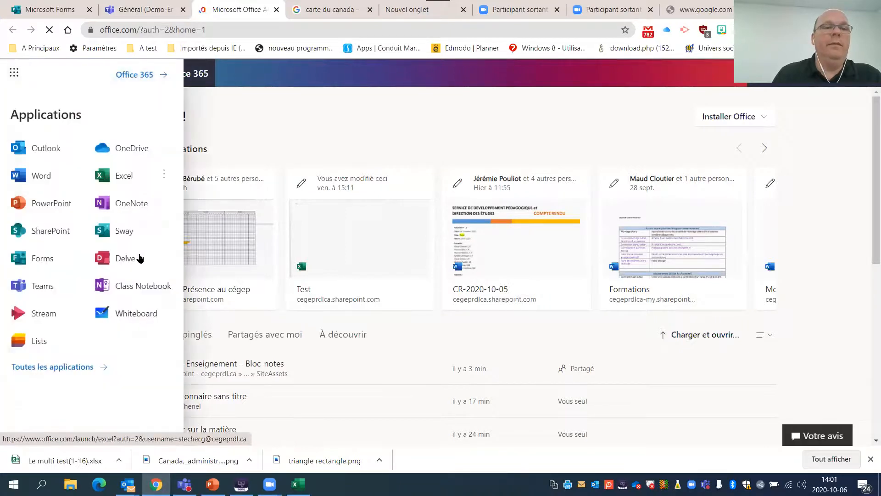
click(44, 312)
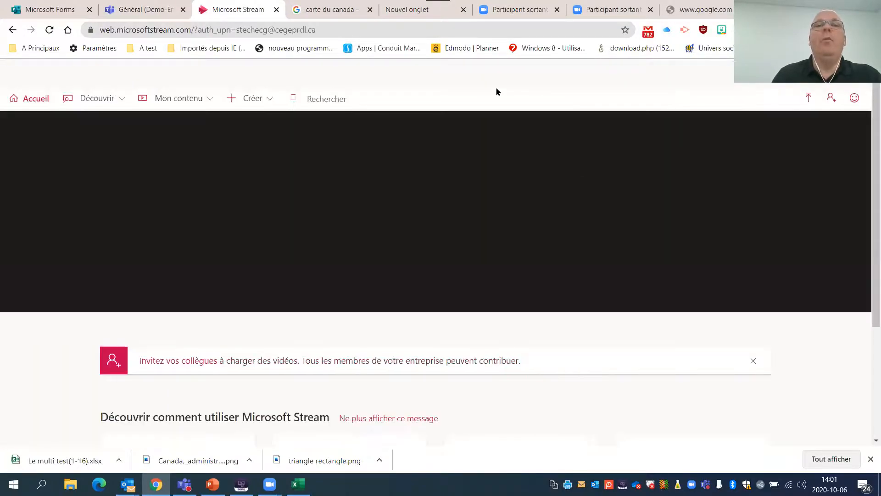
click(192, 104)
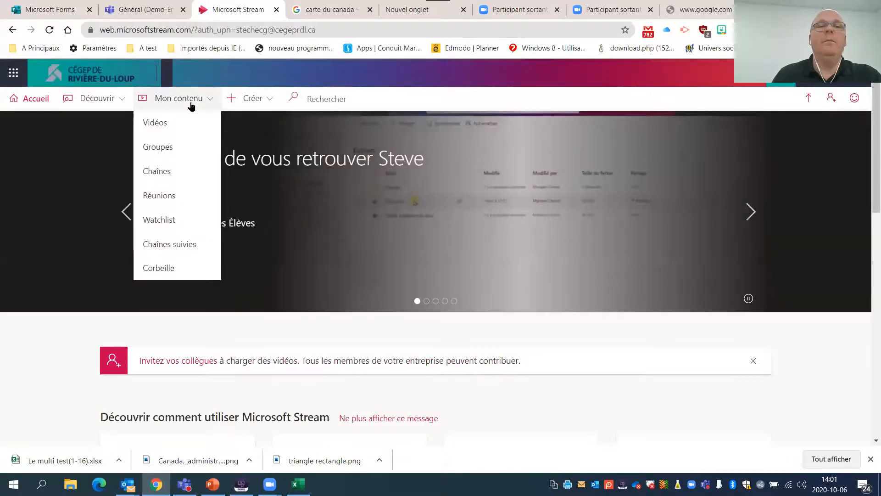
click(156, 122)
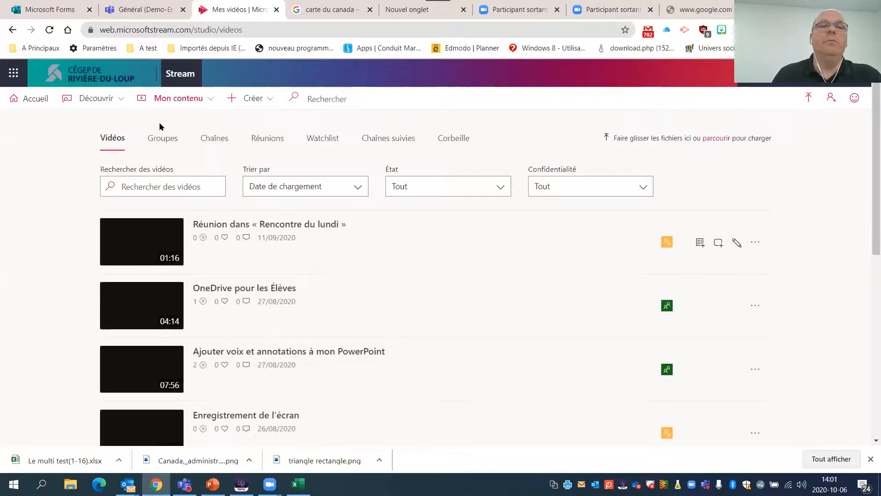
- Look through the uploaded videos and open the 18-second video titled "OneDrive"
scroll(216, 191, down, 5)
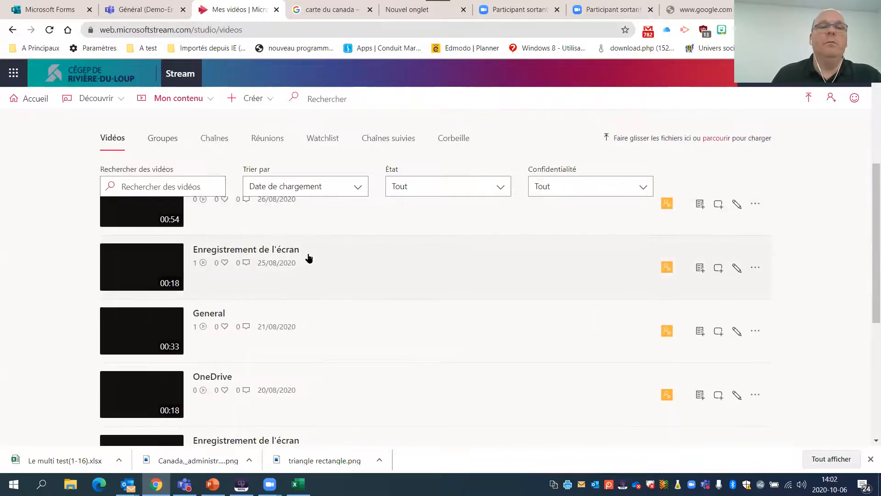
scroll(309, 258, down, 5)
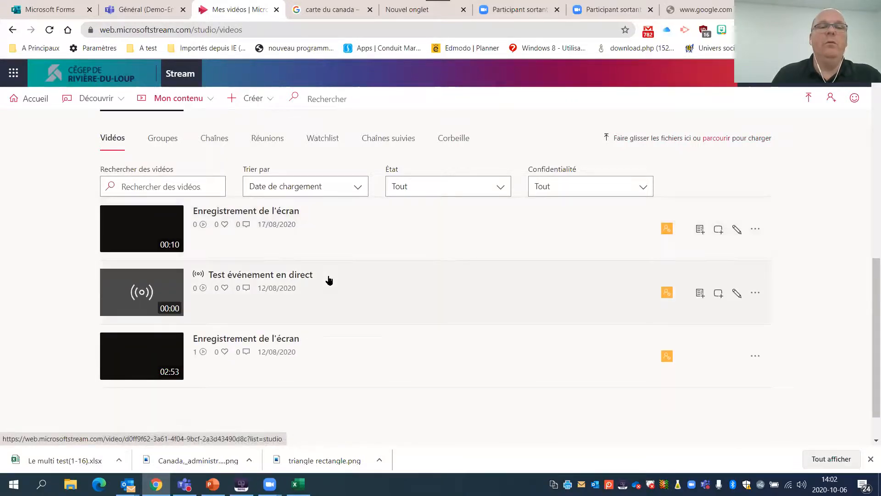
scroll(338, 285, up, 2)
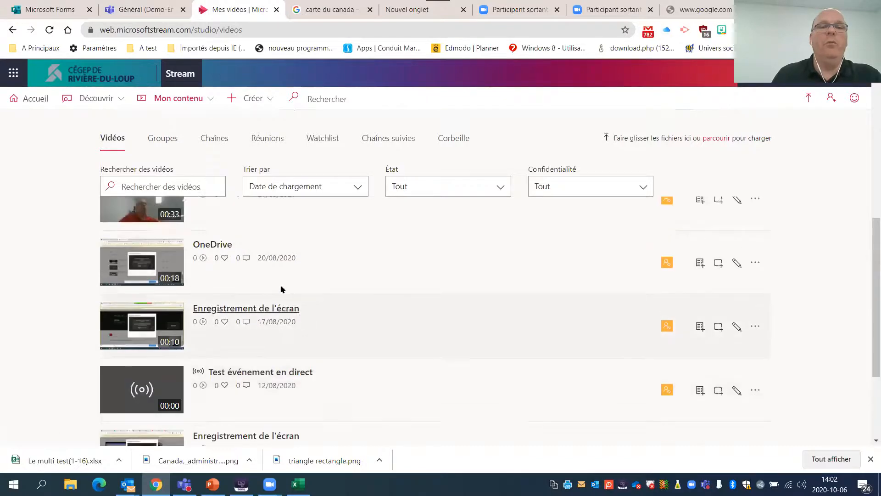
scroll(281, 288, up, 1)
click(148, 318)
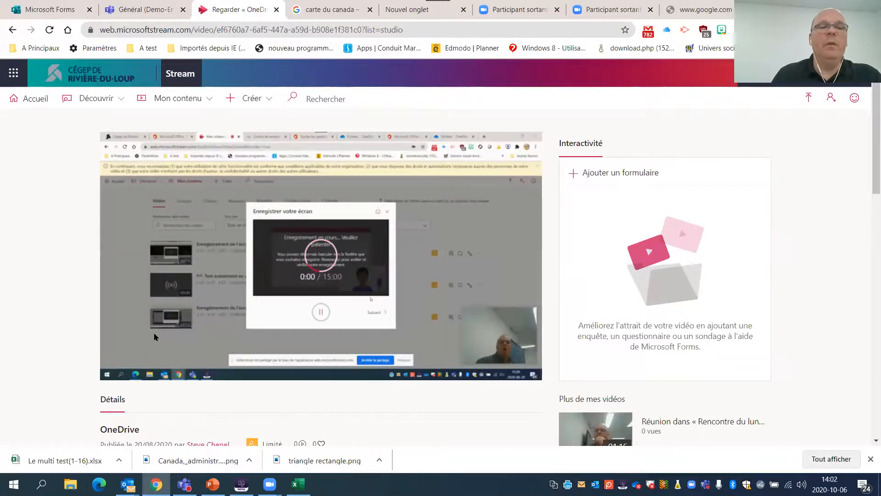
- Pause the video, position it at 0:02, and start adding a form there with the copied form link as its URL
click(115, 367)
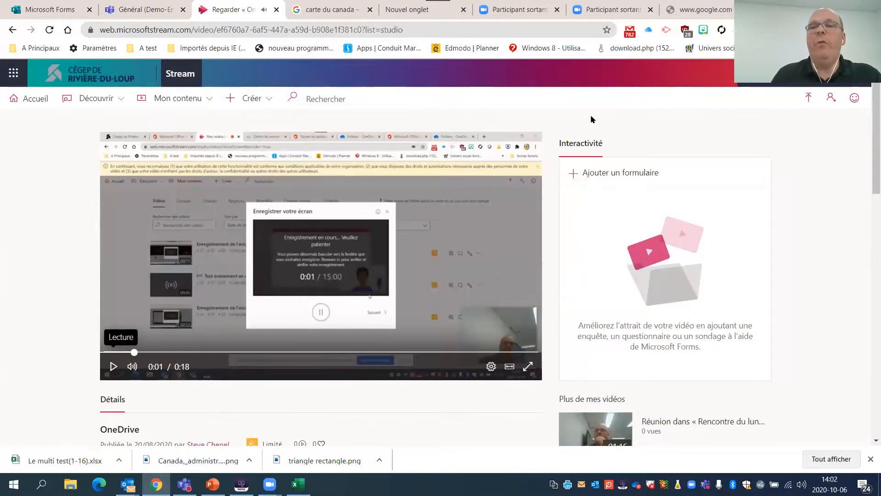
drag(136, 357, 166, 353)
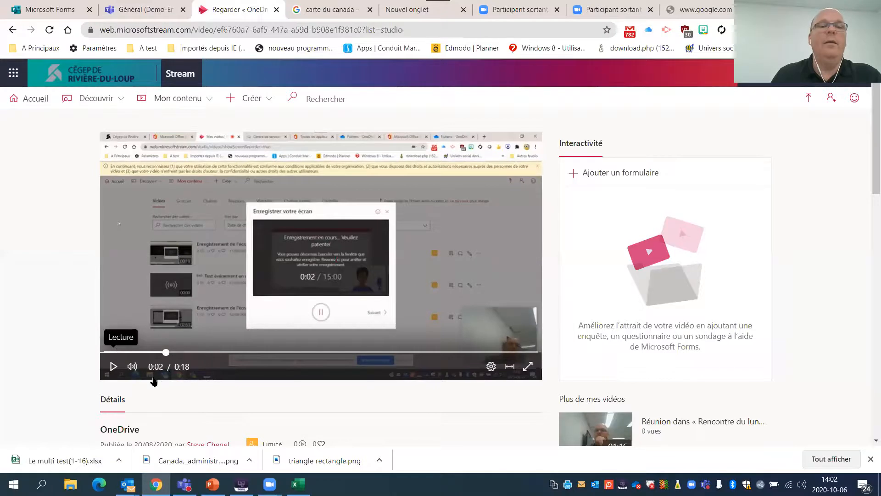
click(604, 177)
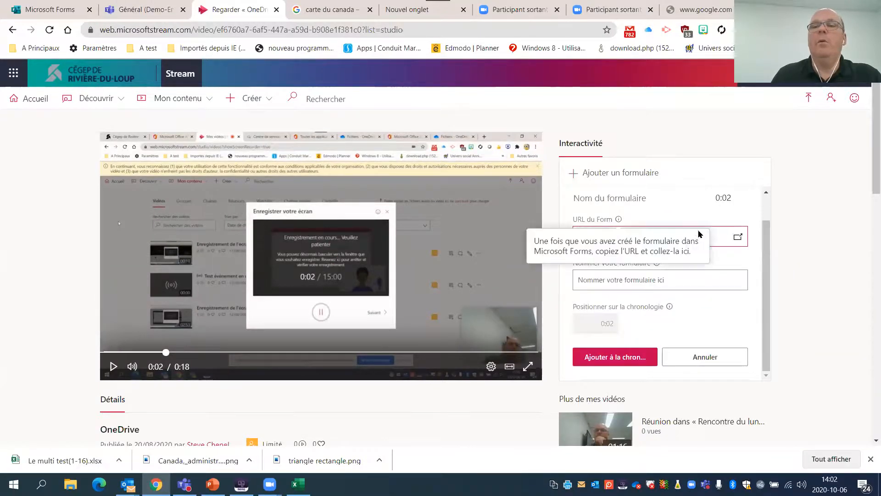
click(725, 234)
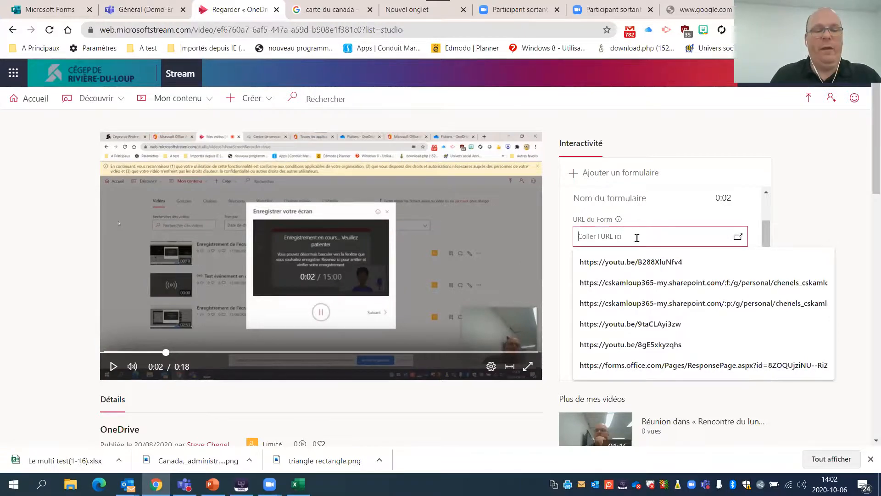
key(ctrl+v)
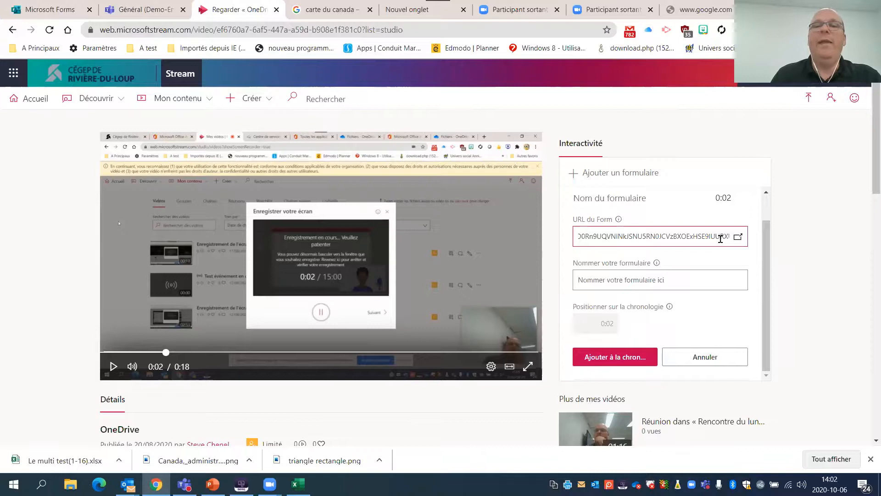